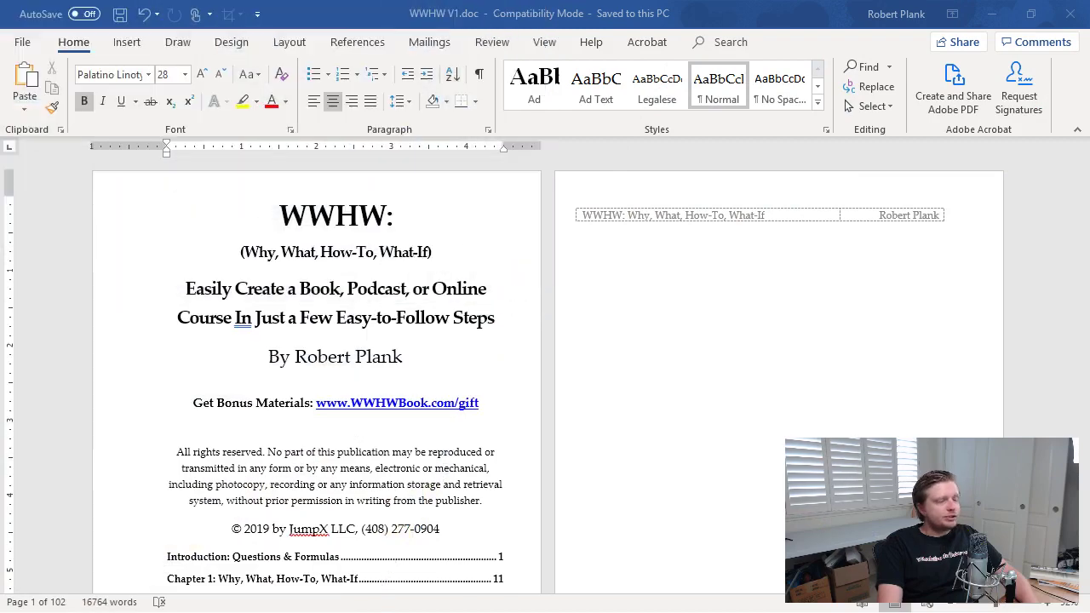
Examine the manuscript's title page, copyright notice, table of contents and cover image page.
left_click(403, 216)
scroll(388, 323, "down", 4)
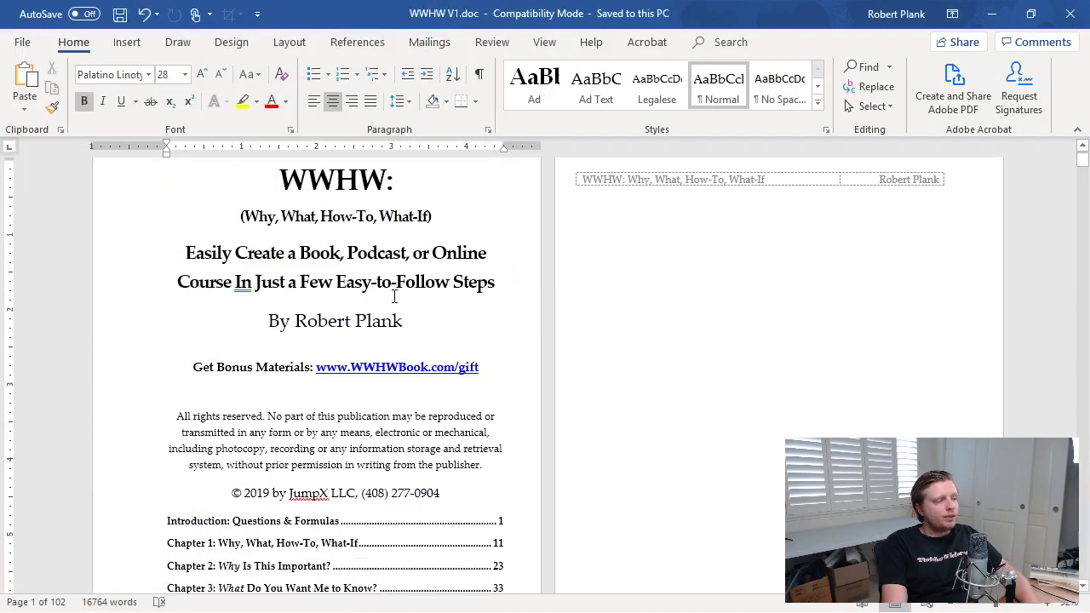
scroll(387, 346, "up", 3)
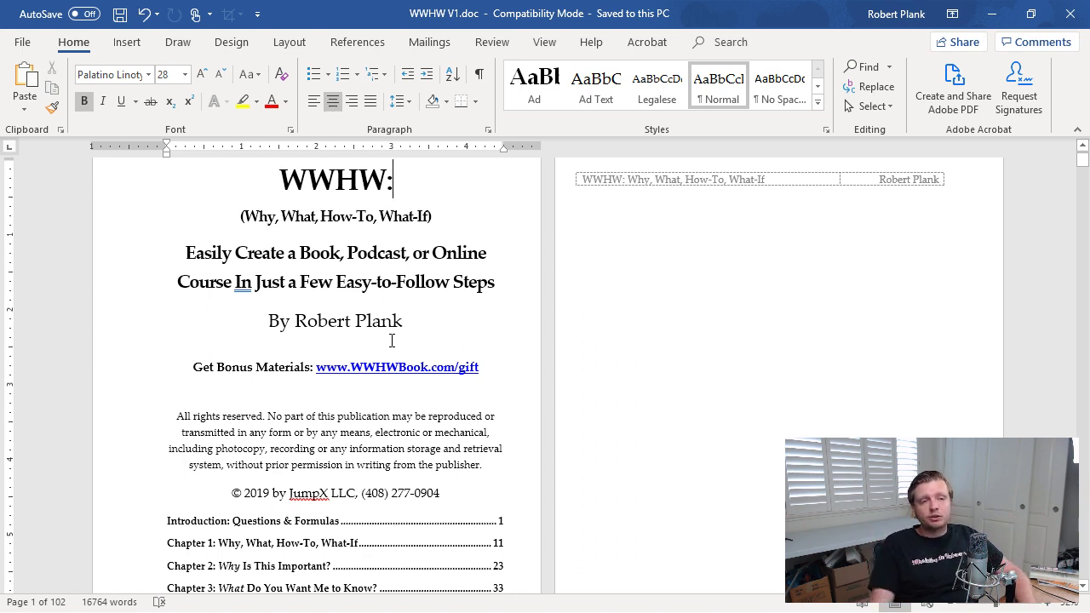
scroll(375, 264, "up", 1)
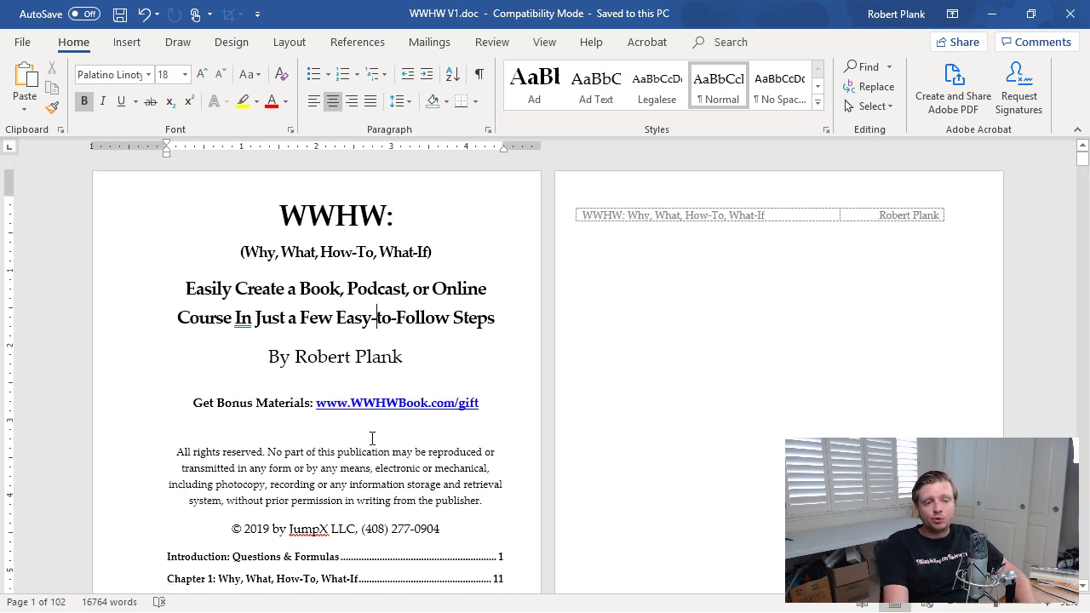
scroll(372, 438, "down", 2)
left_click(373, 400)
scroll(375, 408, "down", 5)
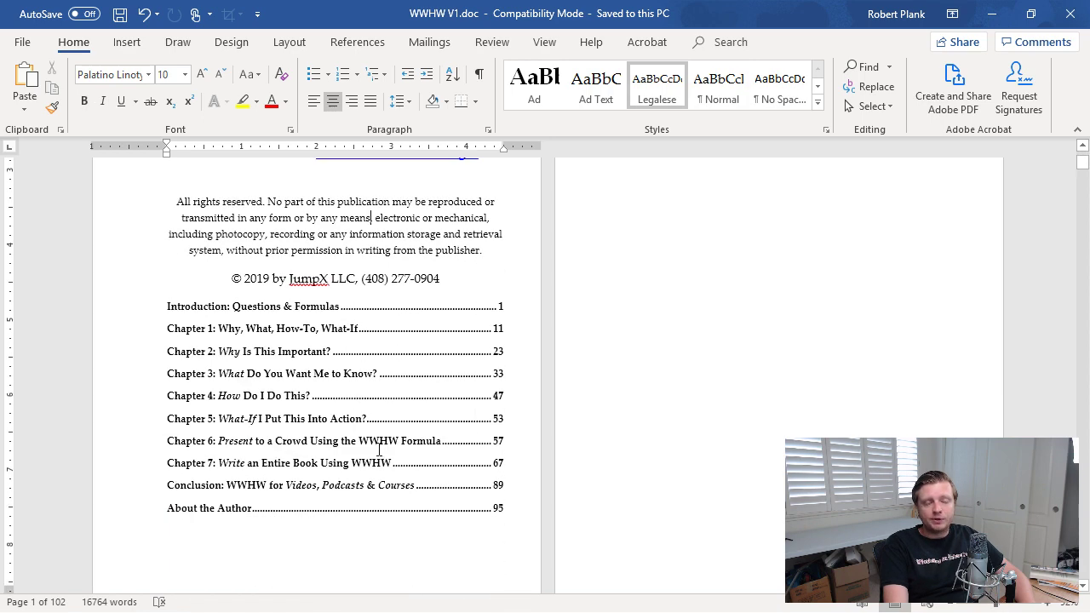
scroll(382, 448, "down", 15)
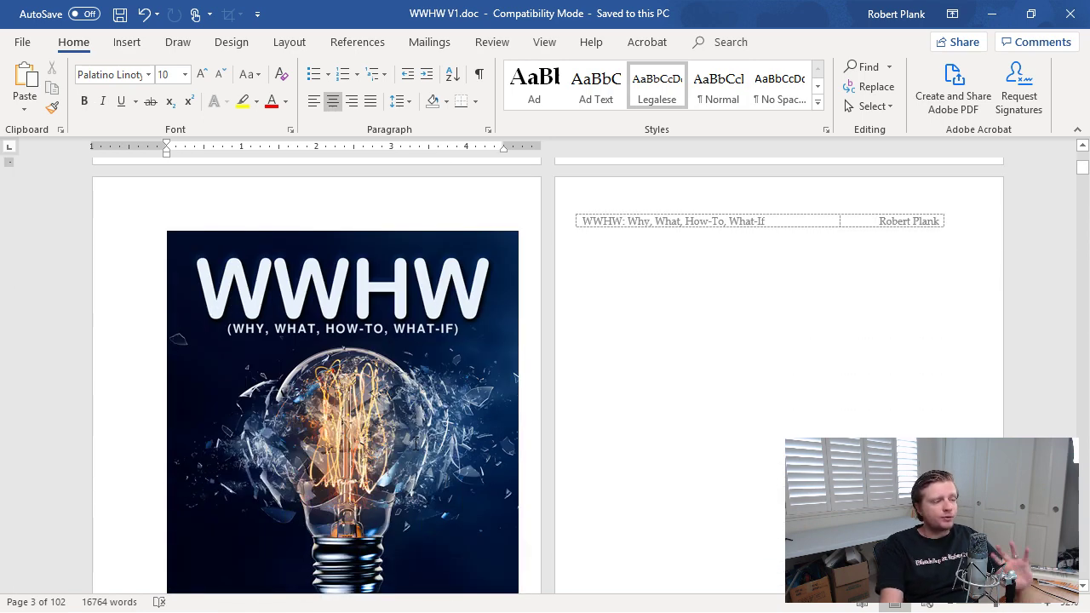
scroll(416, 443, "up", 10)
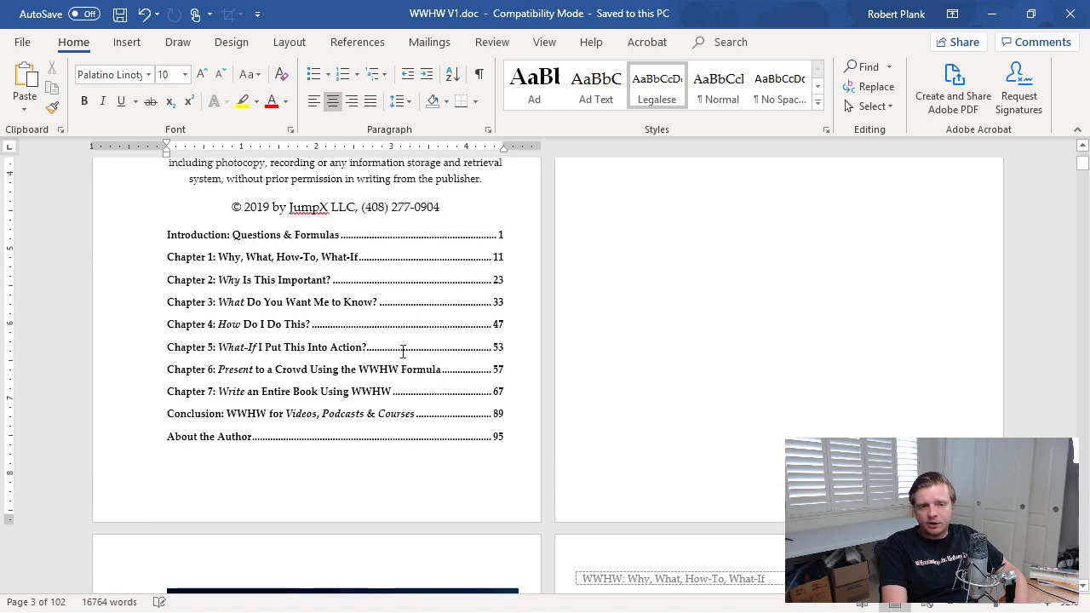
Examine the book's introduction and Ikigai pages, including their headers, footers and page numbering.
scroll(426, 400, "down", 20)
scroll(452, 457, "down", 20)
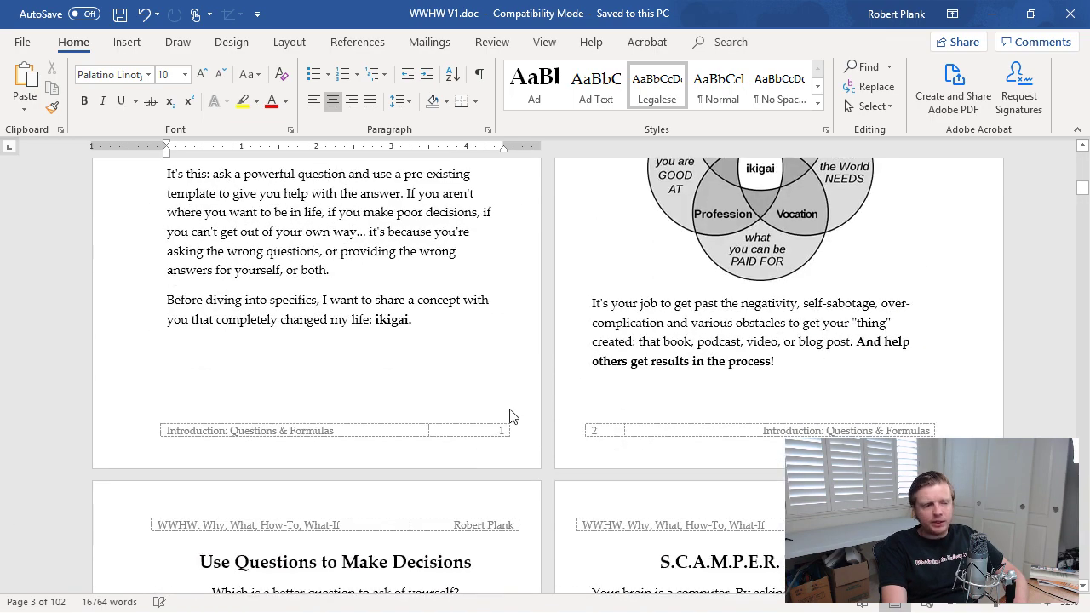
scroll(503, 436, "down", 1)
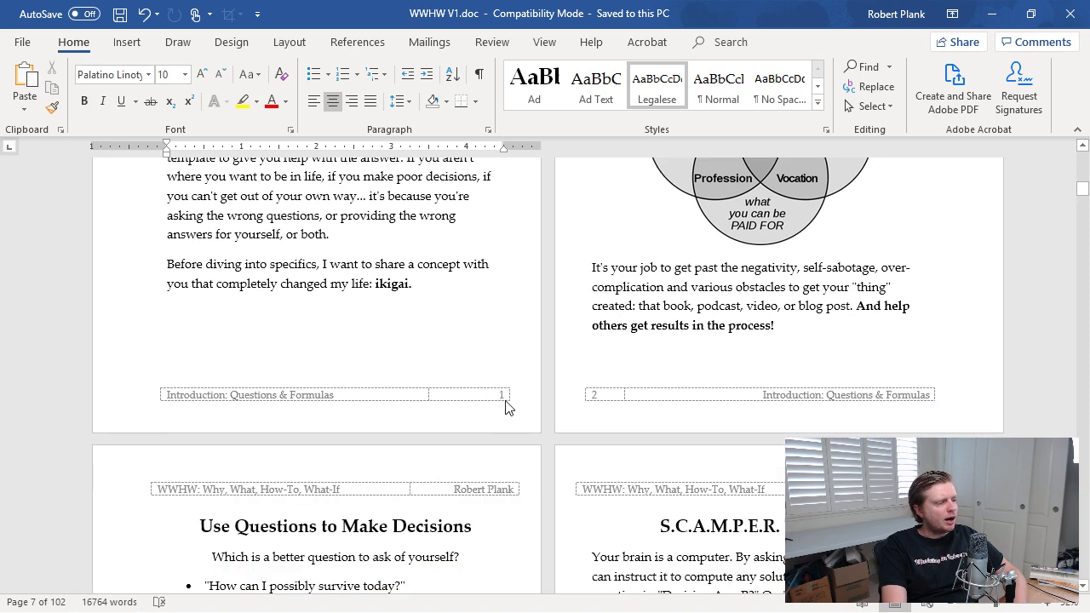
scroll(506, 400, "up", 3)
scroll(506, 401, "down", 1)
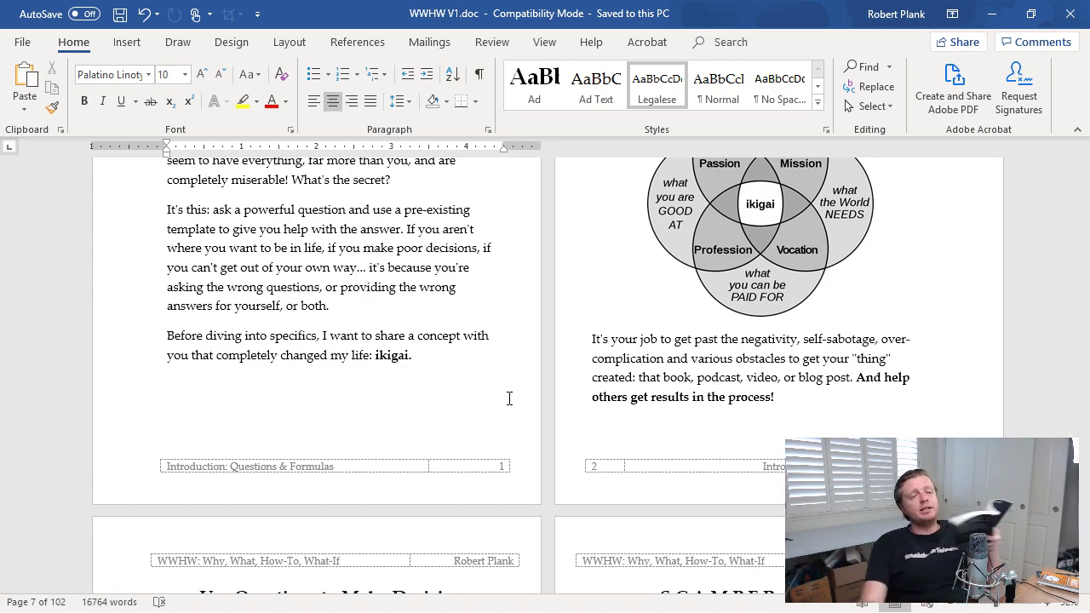
scroll(442, 192, "up", 5)
left_click(367, 323)
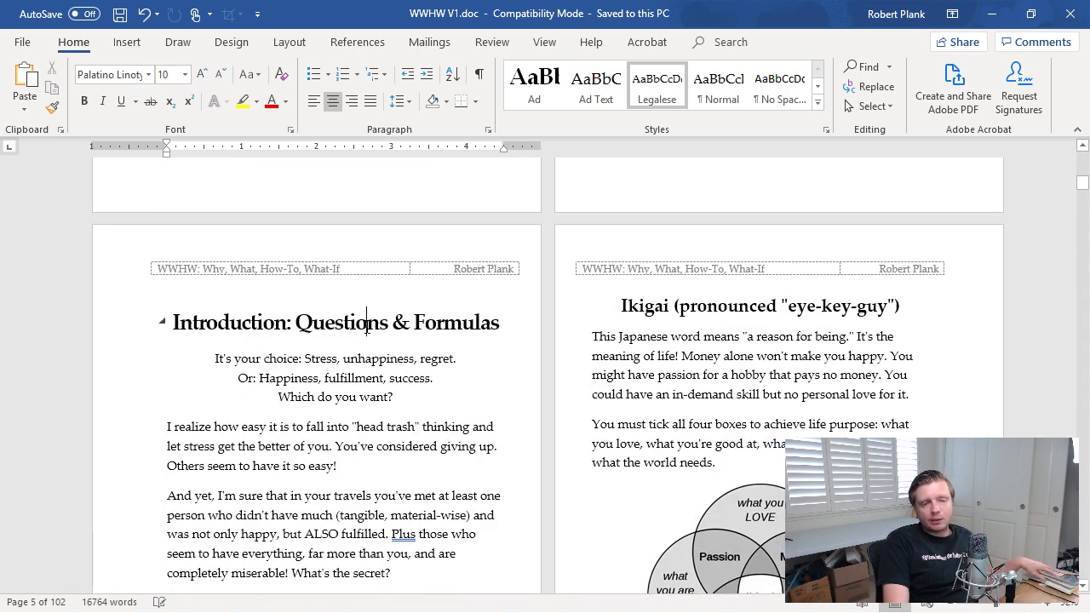
scroll(321, 309, "down", 2)
scroll(383, 273, "up", 9)
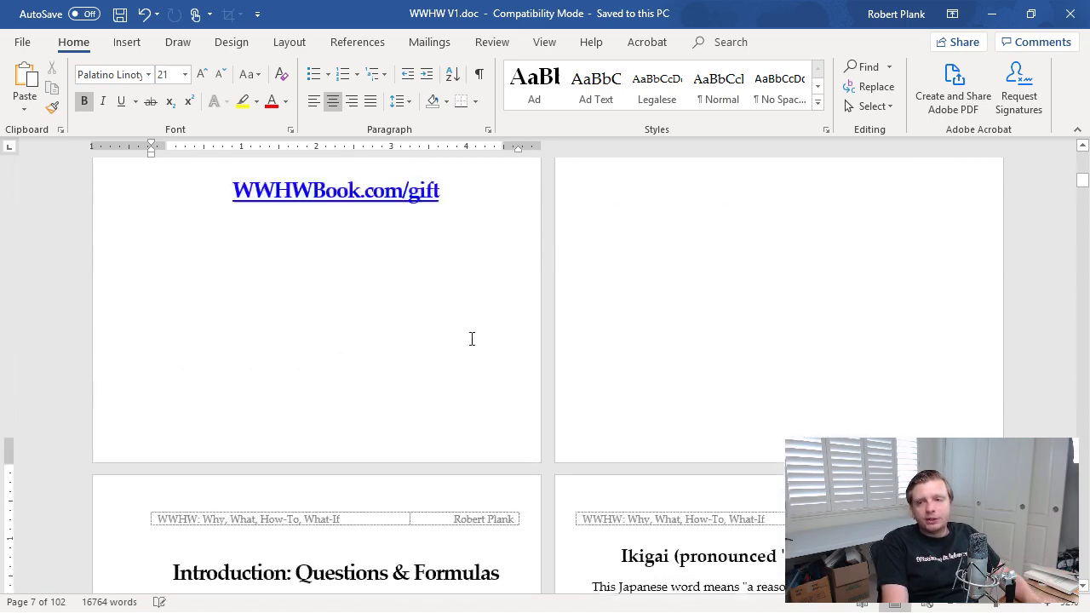
scroll(523, 343, "down", 10)
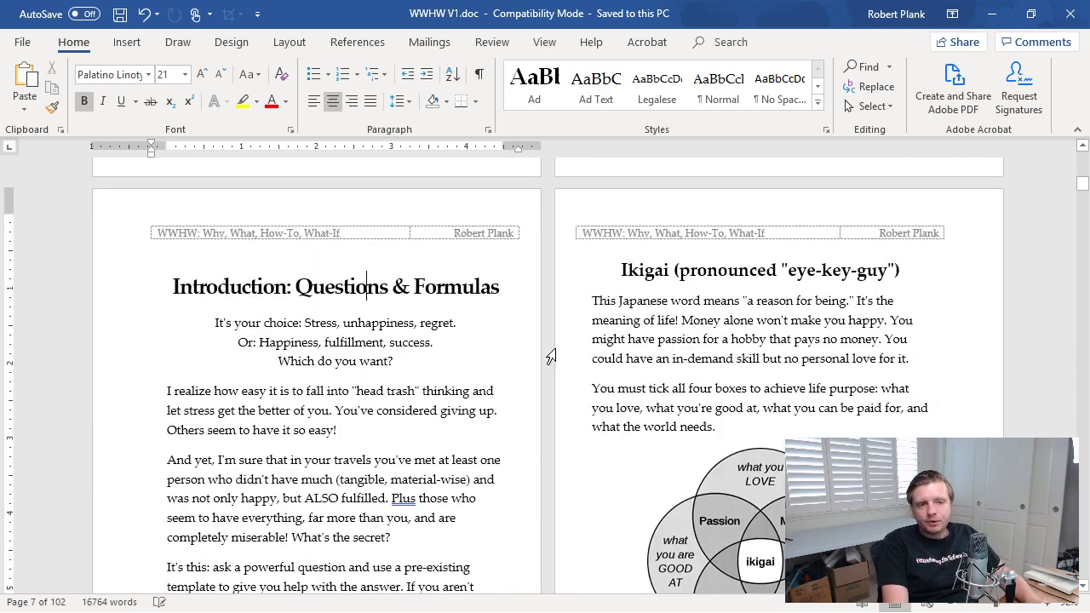
scroll(528, 384, "down", 3)
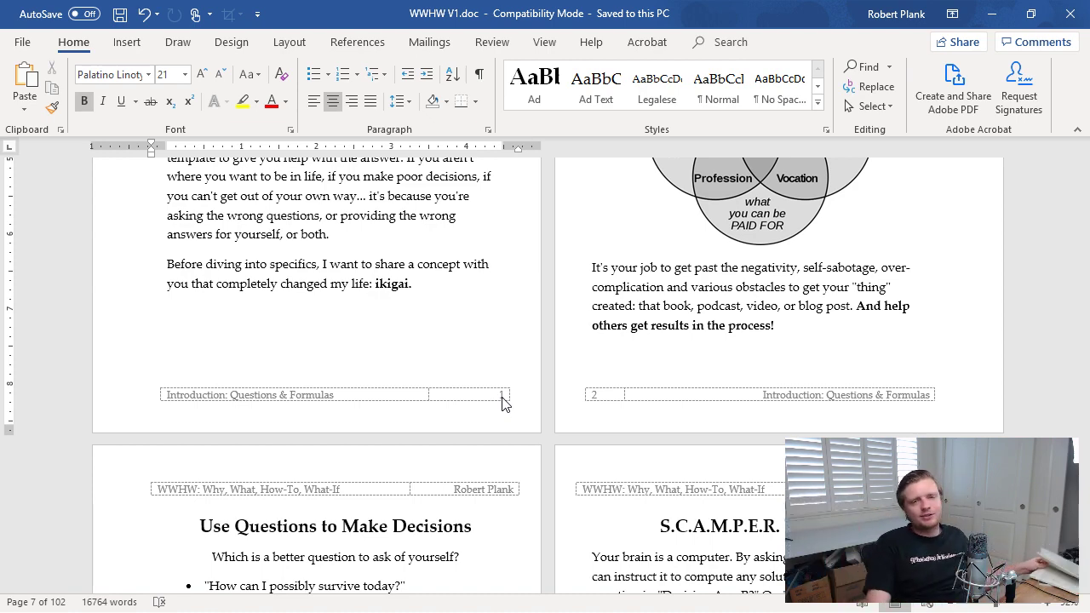
Review the formatting of the "Use Questions to Make Decisions" and "S.C.A.M.P.E.R. Thinking" pages and the "Free Gift" page with its link.
left_click(584, 333)
scroll(681, 324, "down", 3)
scroll(681, 322, "down", 4)
left_click(467, 272)
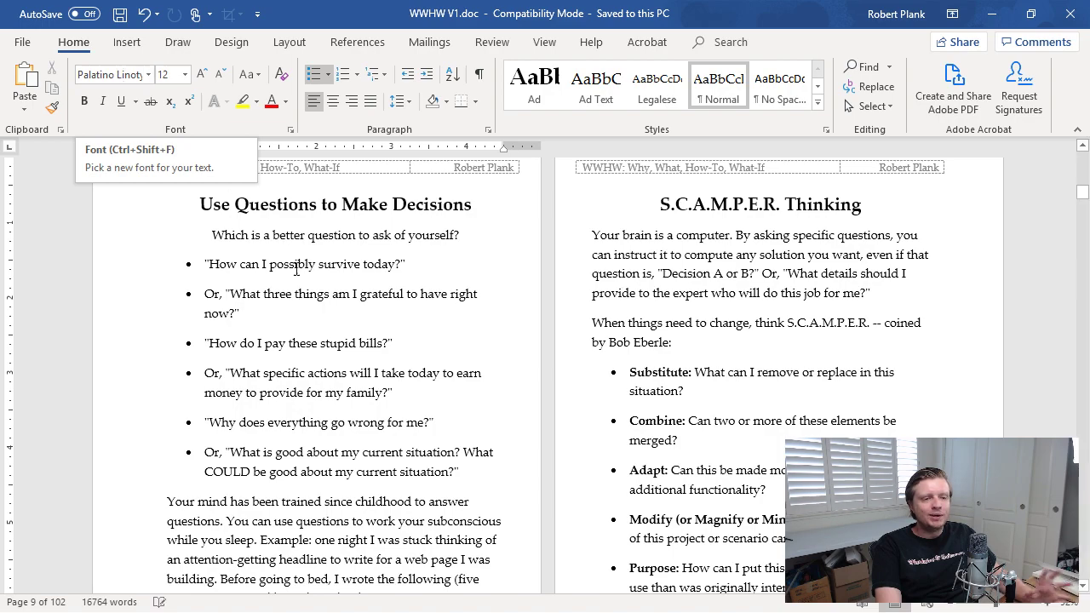
scroll(1004, 233, "down", 10)
mouse_move(1082, 200)
left_mouse_down()
mouse_move(1082, 170)
mouse_move(1079, 194)
left_mouse_up()
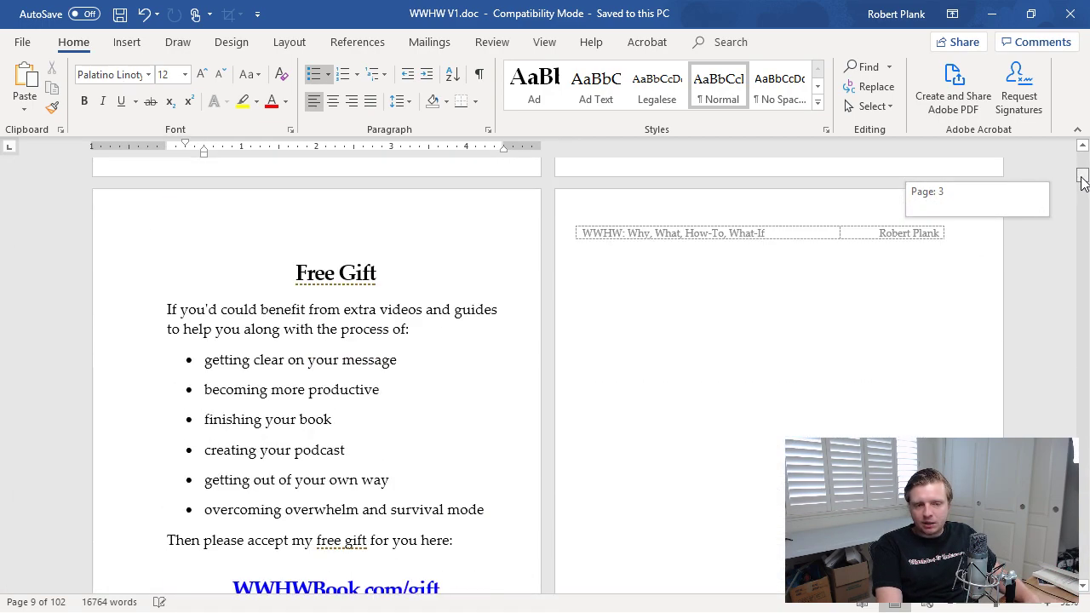
scroll(494, 382, "down", 2)
left_click(400, 409)
left_click(451, 506)
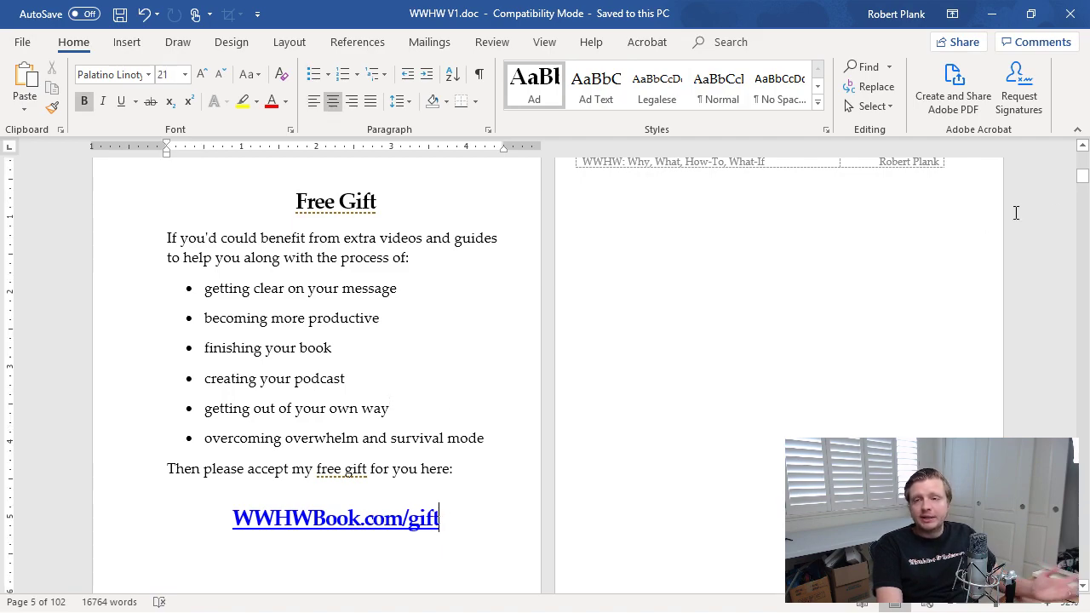
Review the closing pages of the book, including the conclusion, "About the Author" and "Leave a Quick Review".
left_click_drag(1082, 177, 1081, 549)
scroll(789, 397, "down", 10)
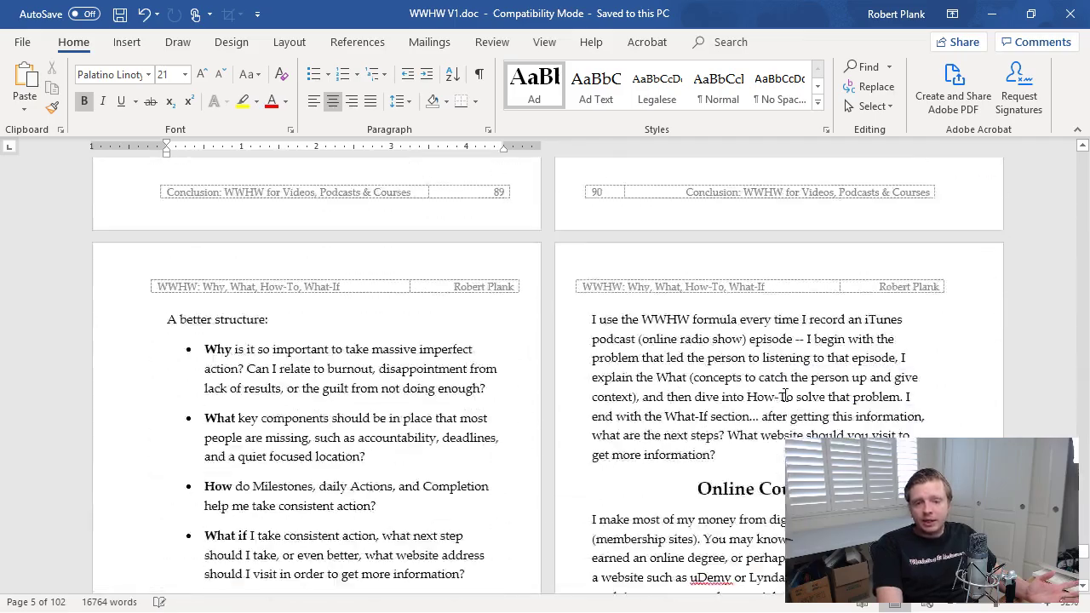
scroll(789, 398, "up", 4)
scroll(788, 398, "down", 15)
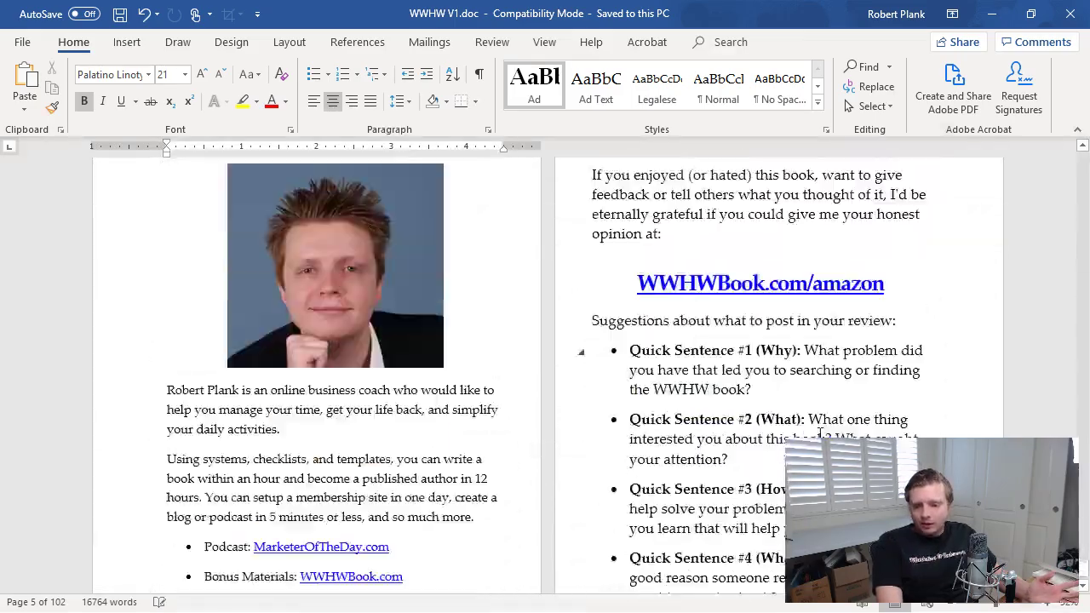
left_click(386, 245)
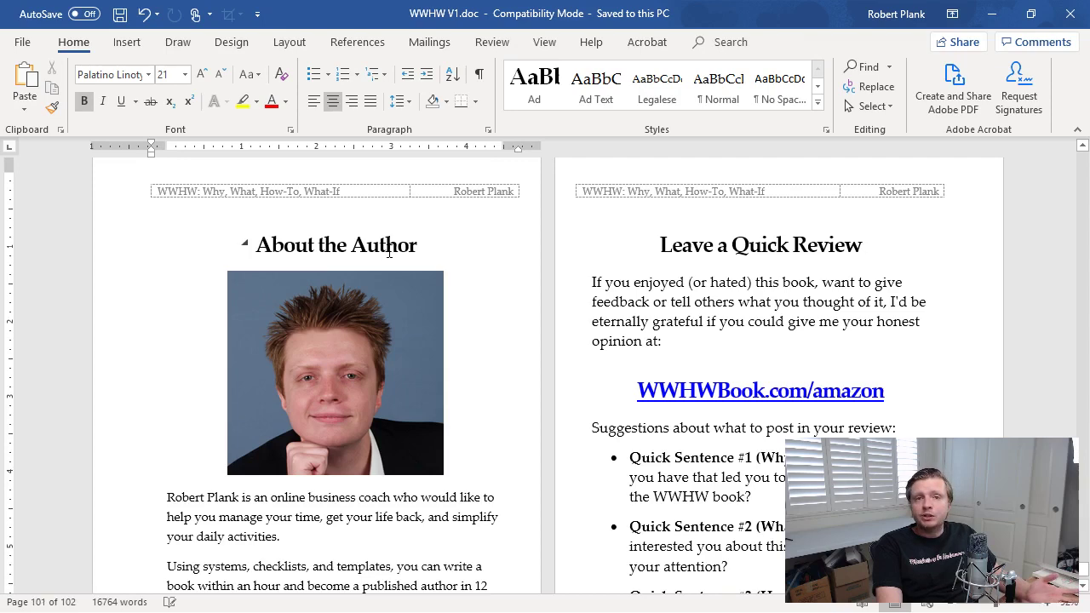
scroll(382, 191, "down", 2)
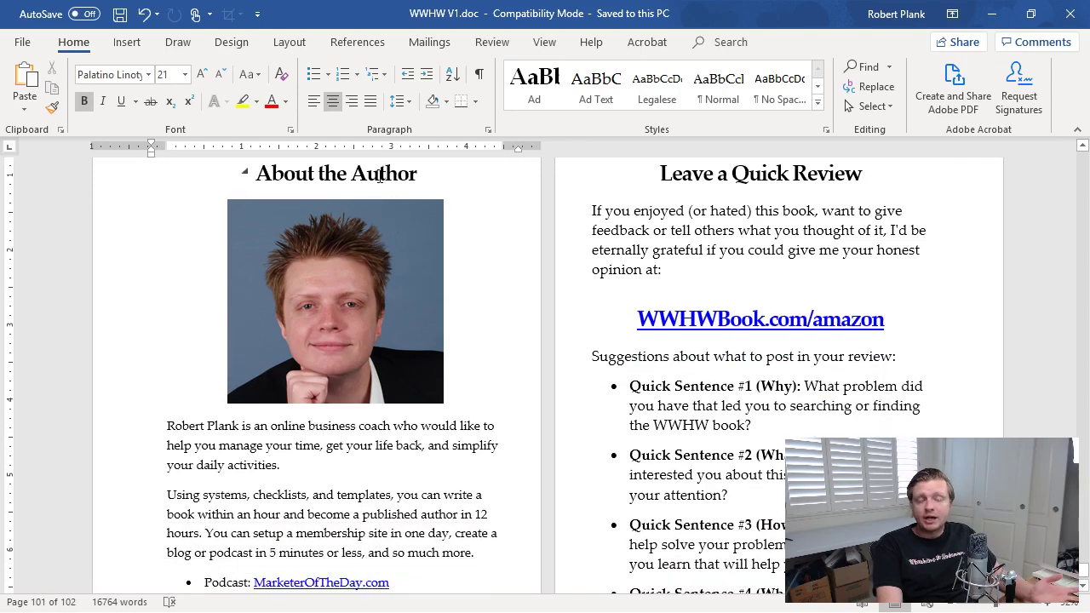
left_click(776, 184)
scroll(744, 217, "down", 1)
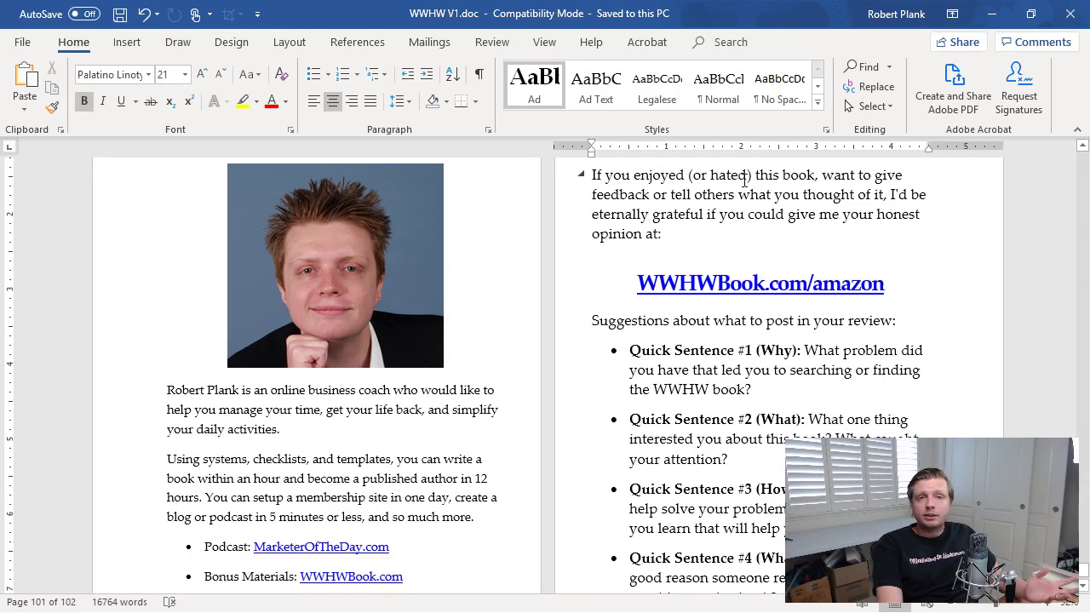
scroll(744, 183, "up", 1)
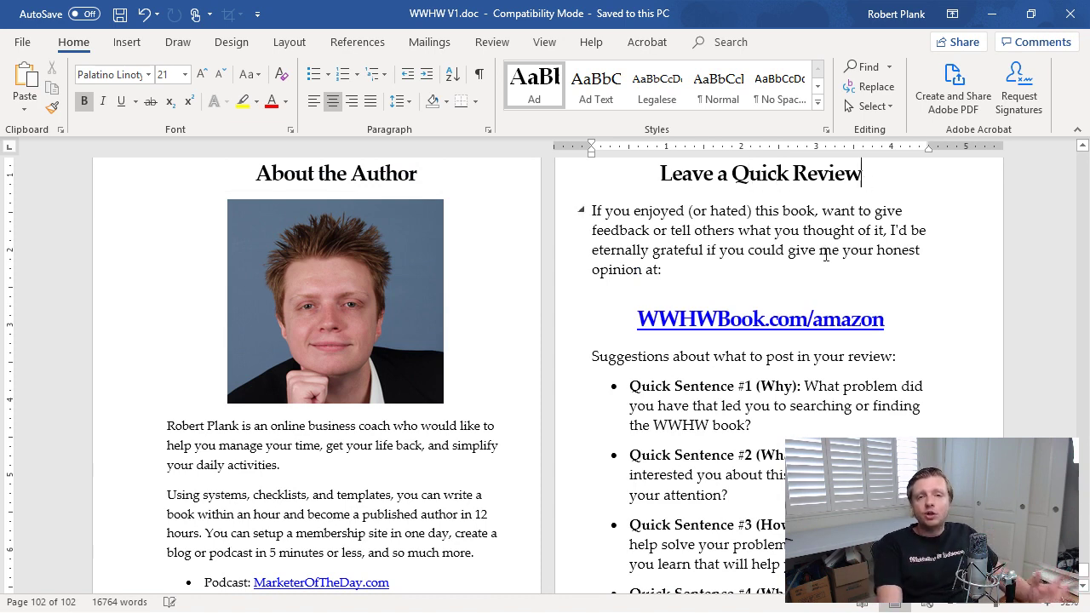
scroll(819, 362, "down", 3)
scroll(818, 362, "down", 2)
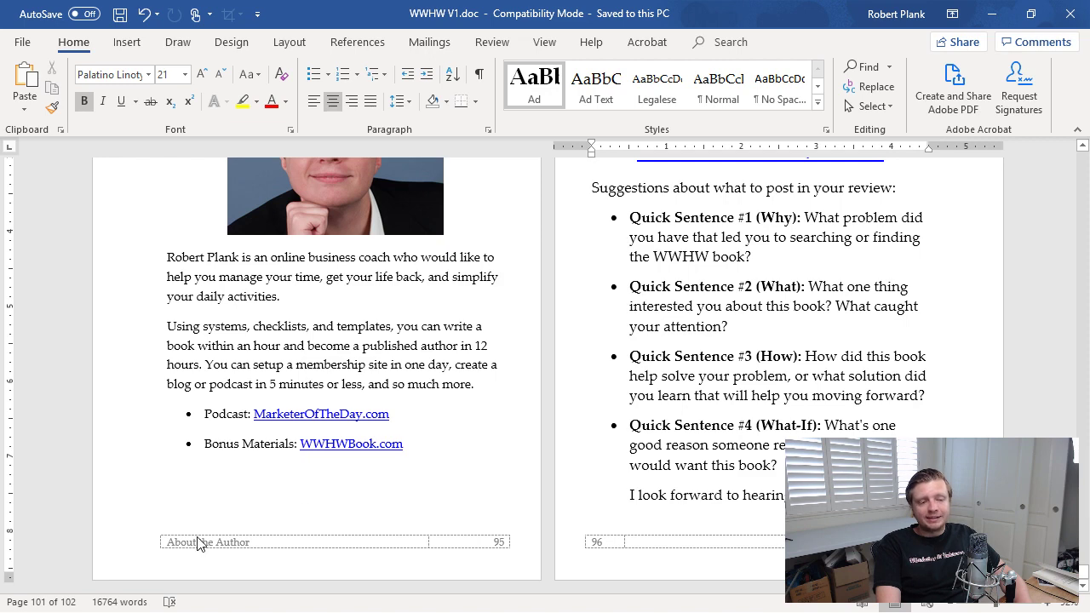
scroll(204, 545, "up", 9)
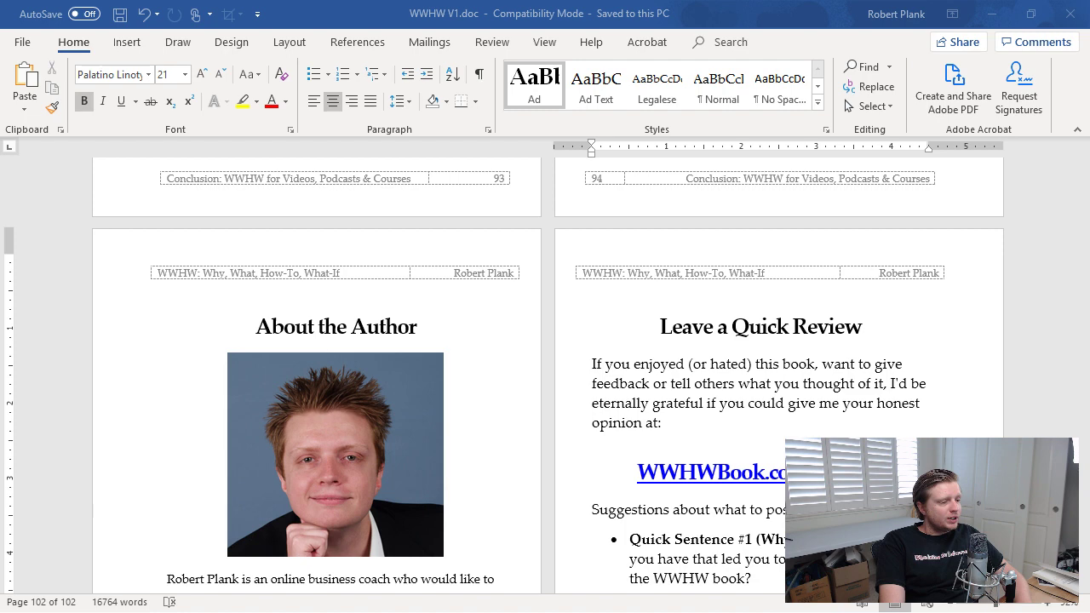
Switch to Chrome, open kdp.amazon.com and go through its sign-in to the KDP bookshelf.
type("kdp.amaon")
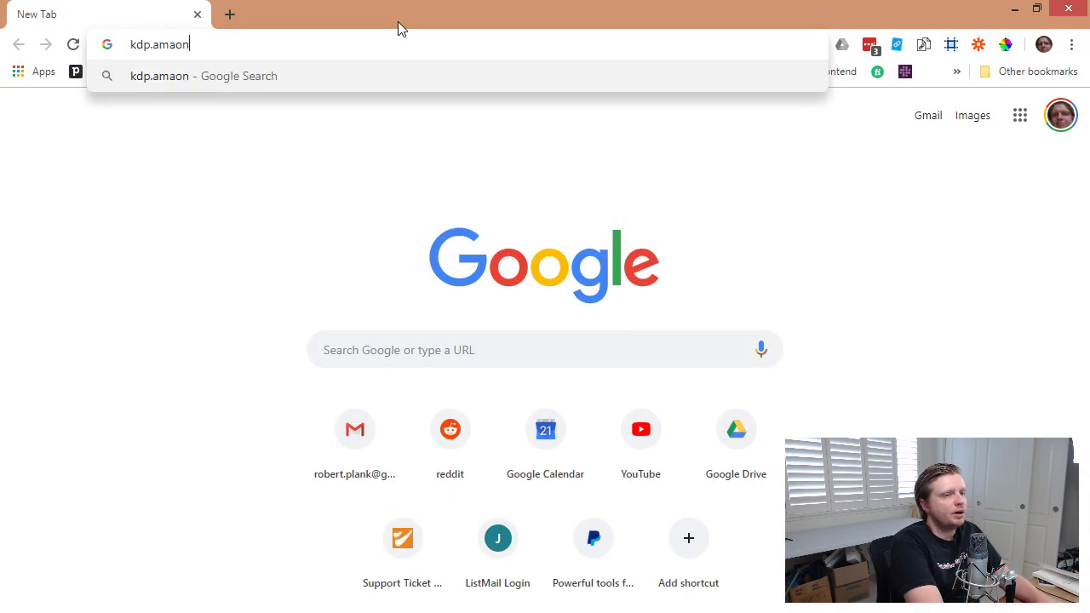
key("BackSpace")
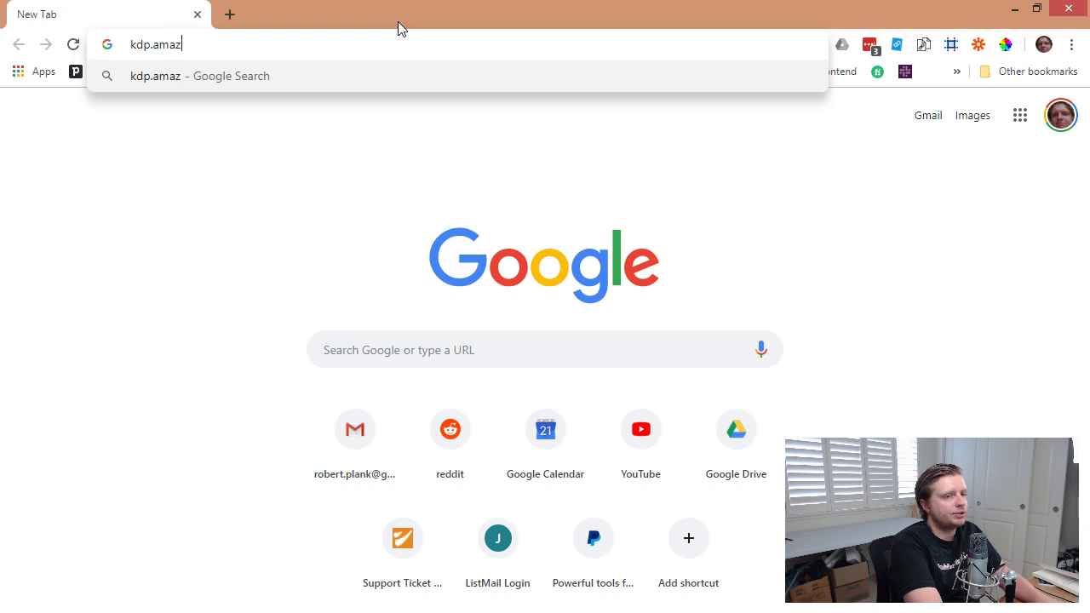
type("zon.com")
key("Return")
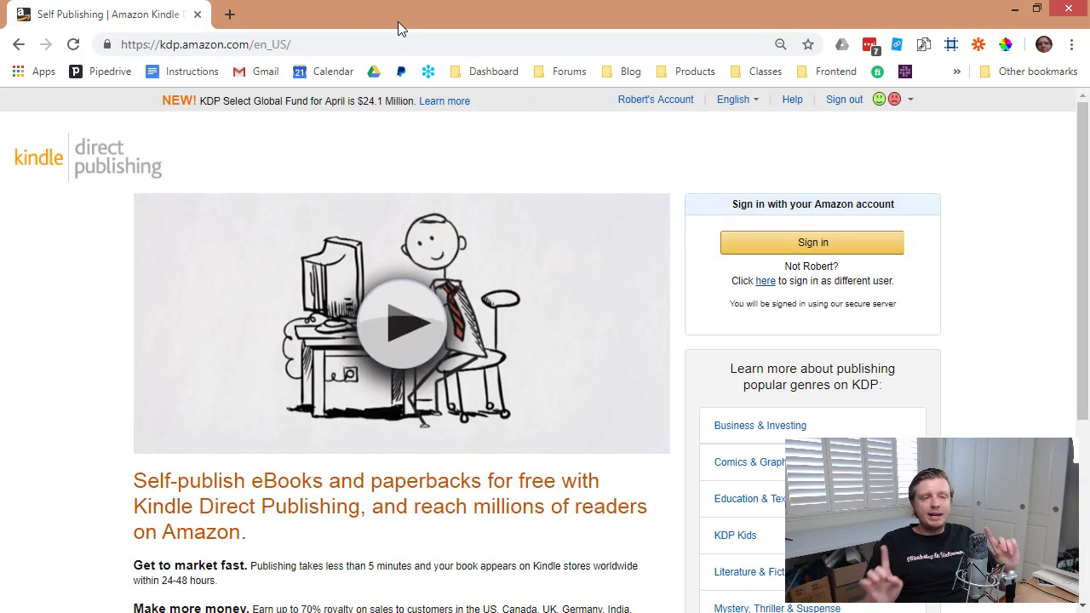
left_click(822, 242)
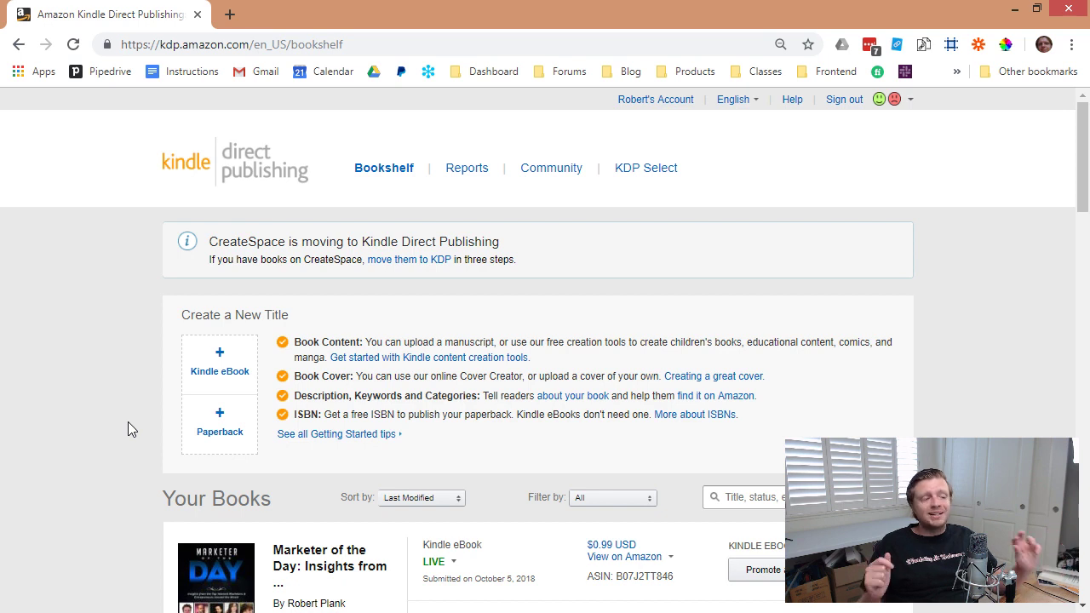
Start a new Kindle eBook title, fill in the Amazon account password and sign in to reach the Kindle eBook details form.
left_click(196, 385)
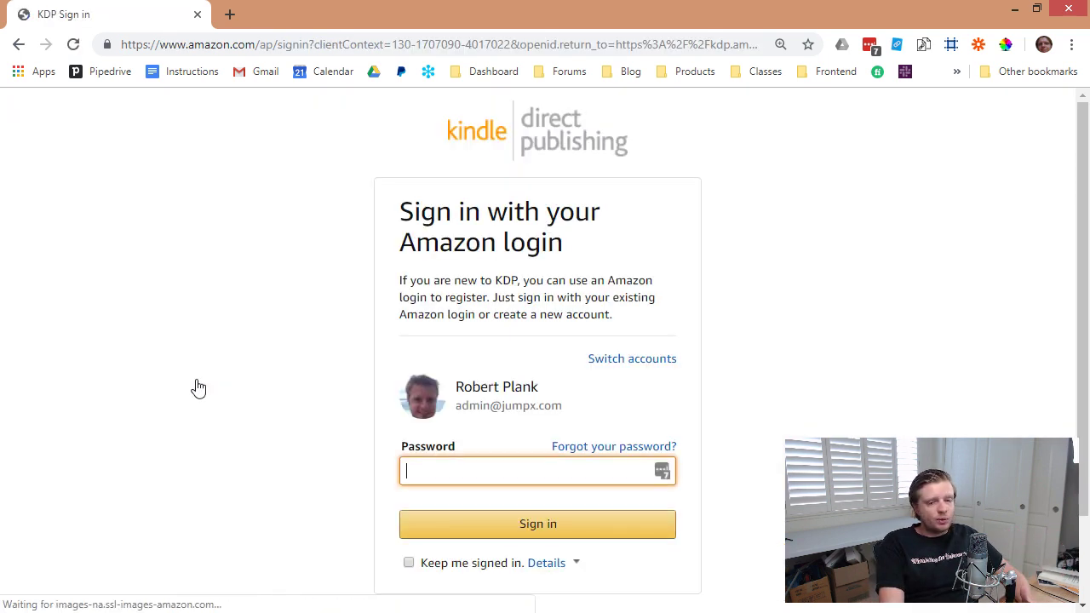
left_click(662, 474)
left_click(468, 481)
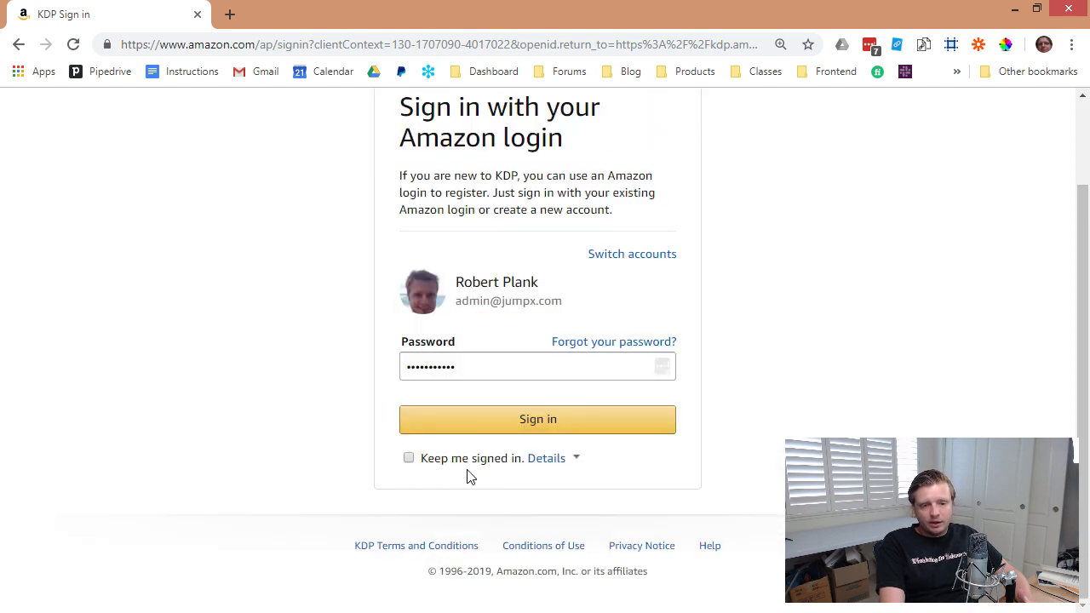
left_click(494, 424)
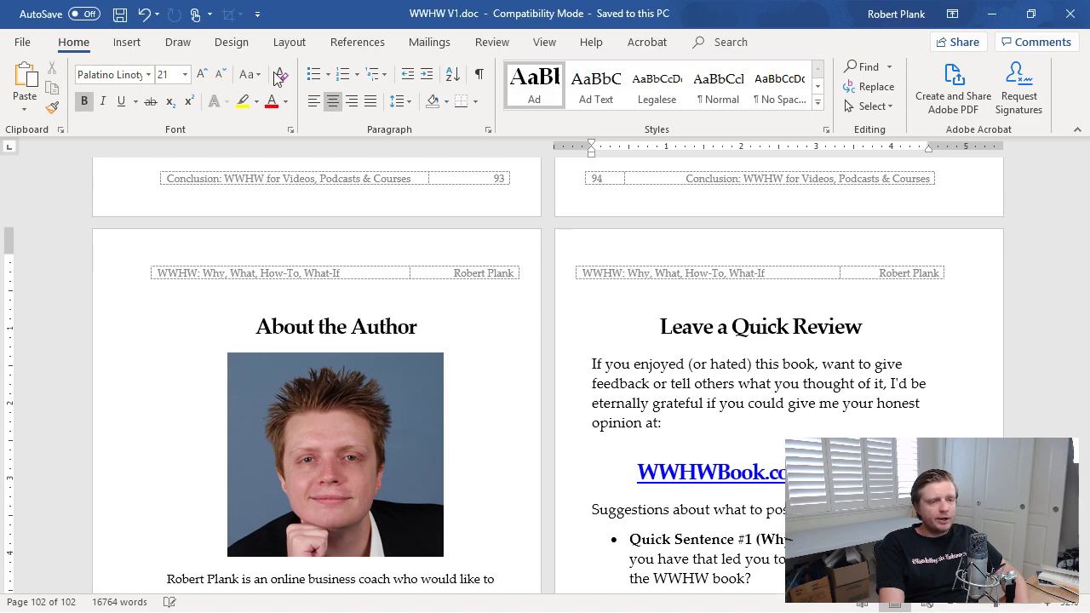
left_click(1069, 14)
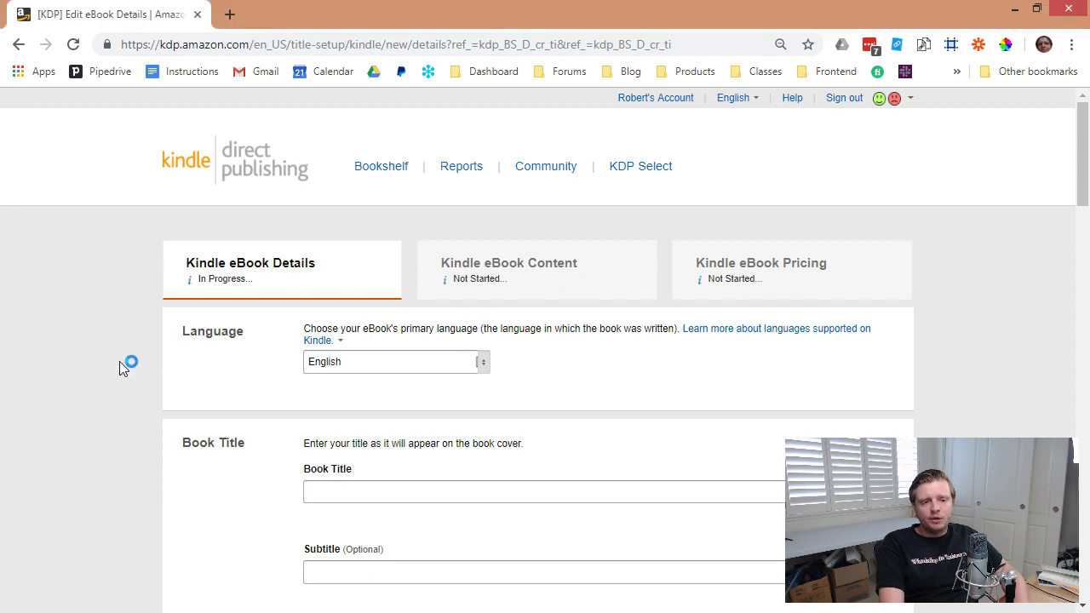
scroll(126, 363, "down", 1)
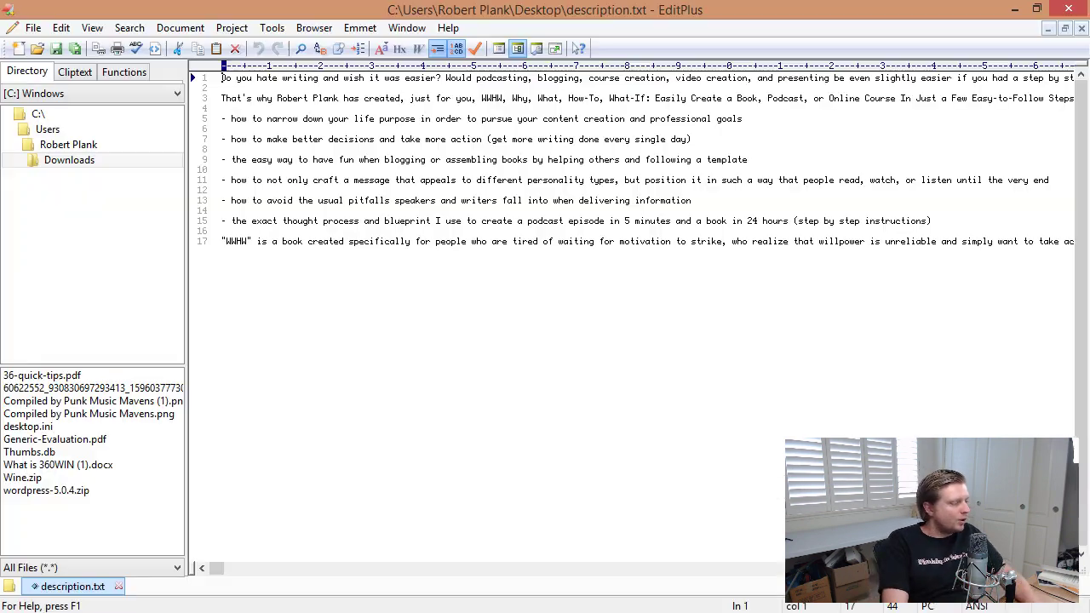
Look over the book description in description.txt in EditPlus and return to the WWHW V1.doc manuscript in Word.
left_click_drag(222, 98, 992, 293)
left_click(974, 270)
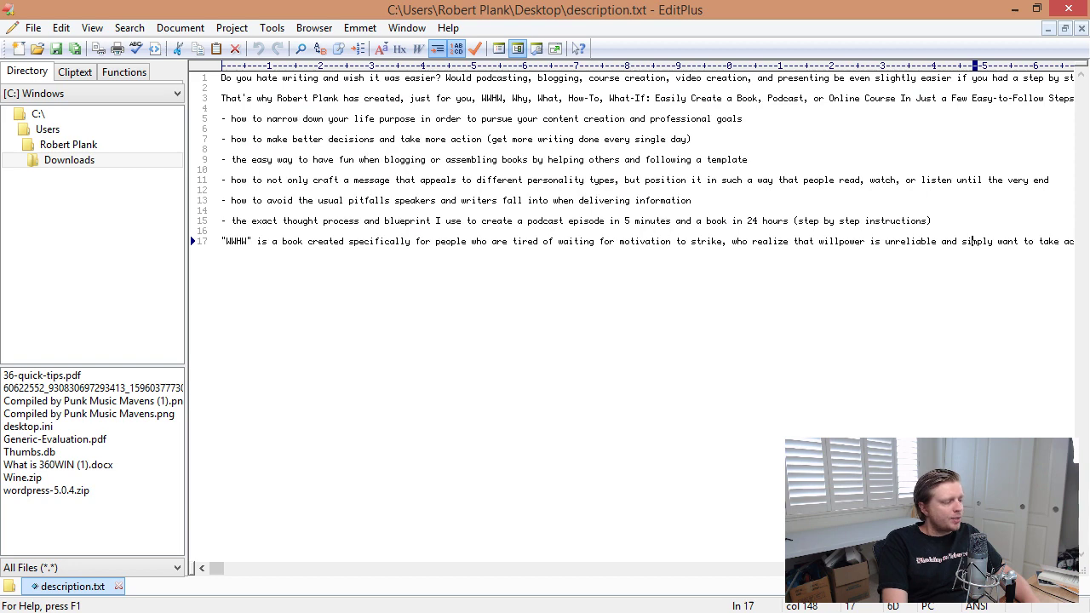
key("alt+Tab")
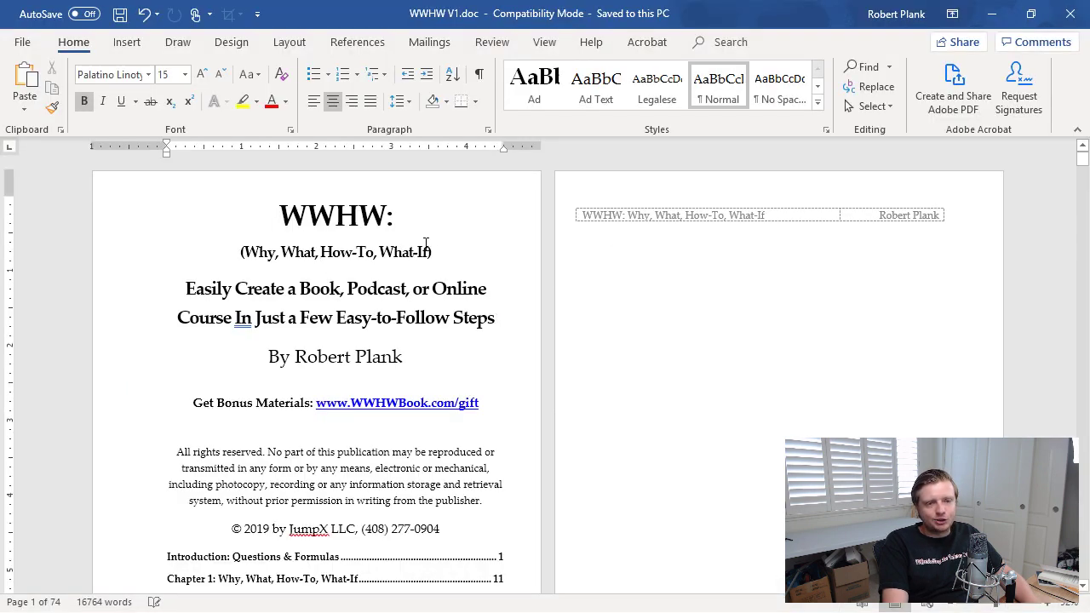
Copy the book's title lines from the Word manuscript's title page into the eBook's Book Title in Chrome.
left_click_drag(436, 253, 280, 209)
key("ctrl+c")
left_click_drag(613, 15, 2, 174)
left_click(47, 172)
left_click(1014, 8)
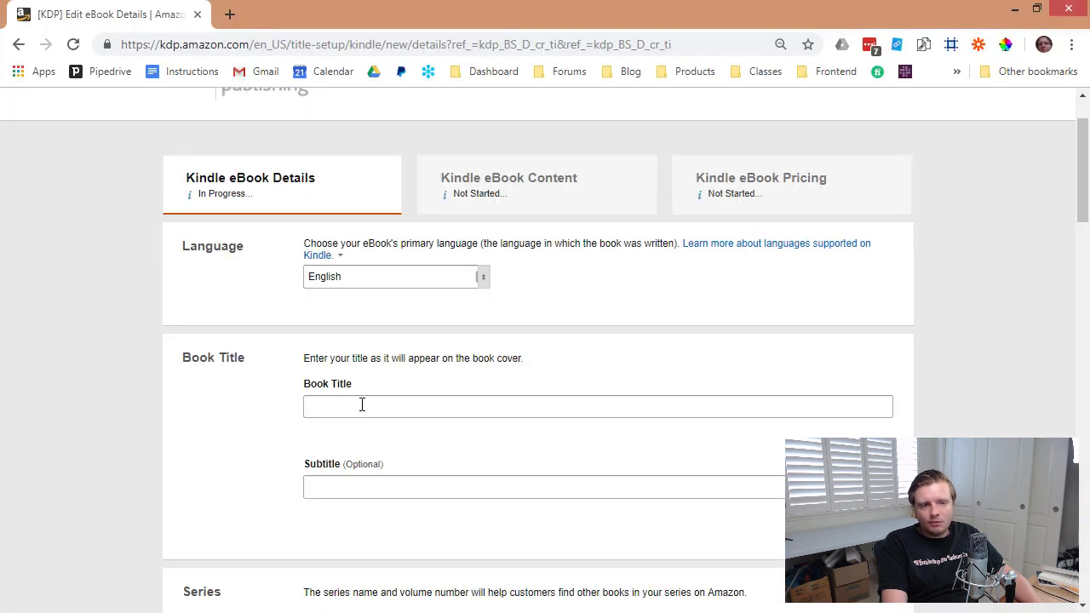
left_click(361, 405)
key("ctrl+v")
Repunctuate the book title without colon or parentheses so it reads "WWHW, Why, What, How-To, What-If".
key("alt+Tab")
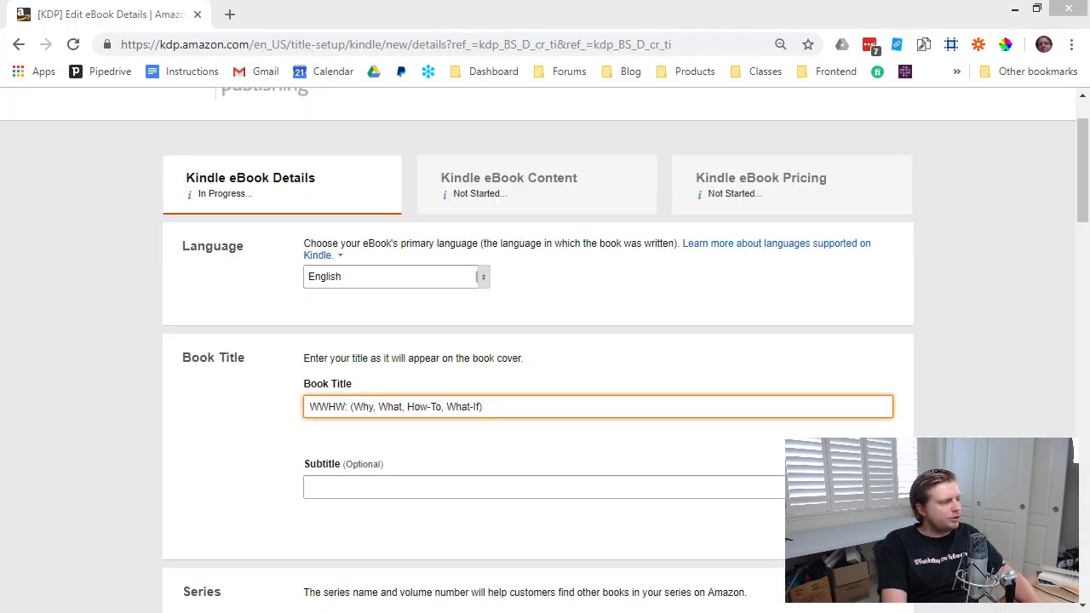
left_click(350, 407)
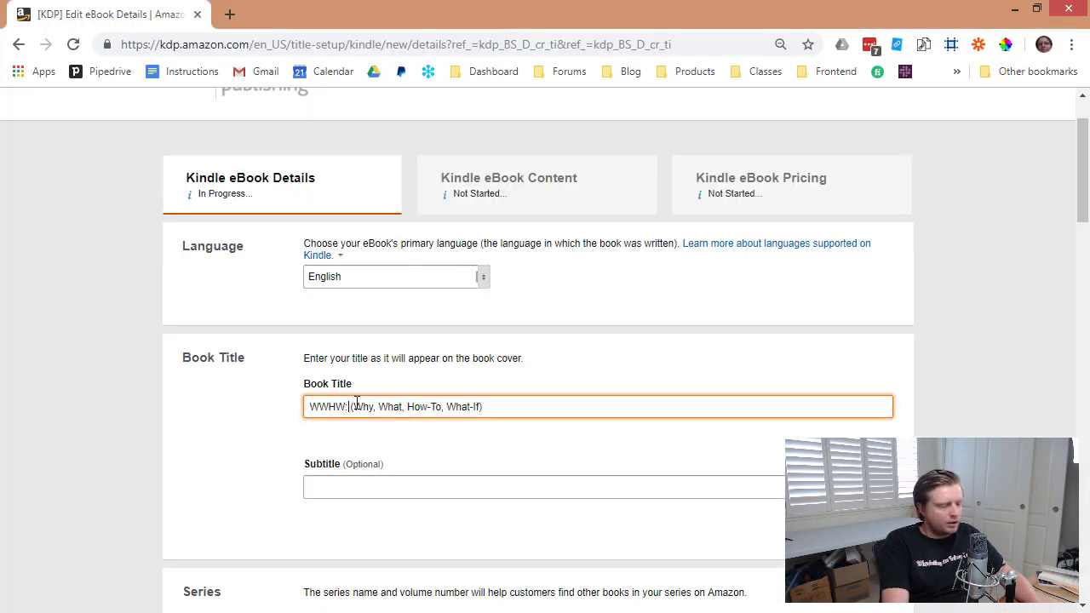
key("Delete")
key("End")
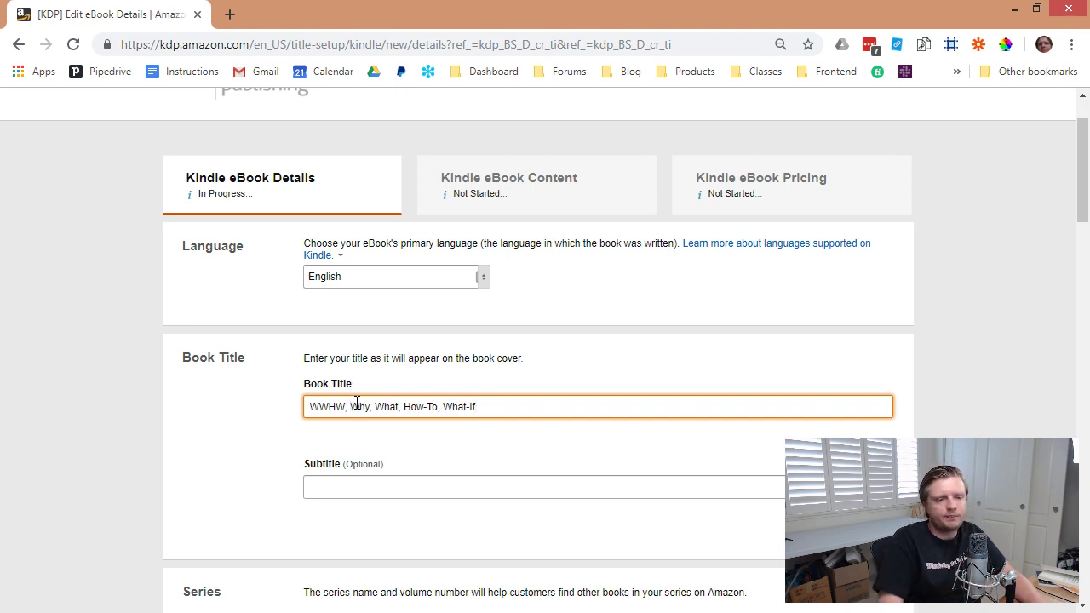
Copy "Easily Create a Book, Podcast, or Online Course In Just a Few Easy-to-Follow Steps" from the manuscript in Word into the eBook's subtitle in Chrome.
key("alt+Tab")
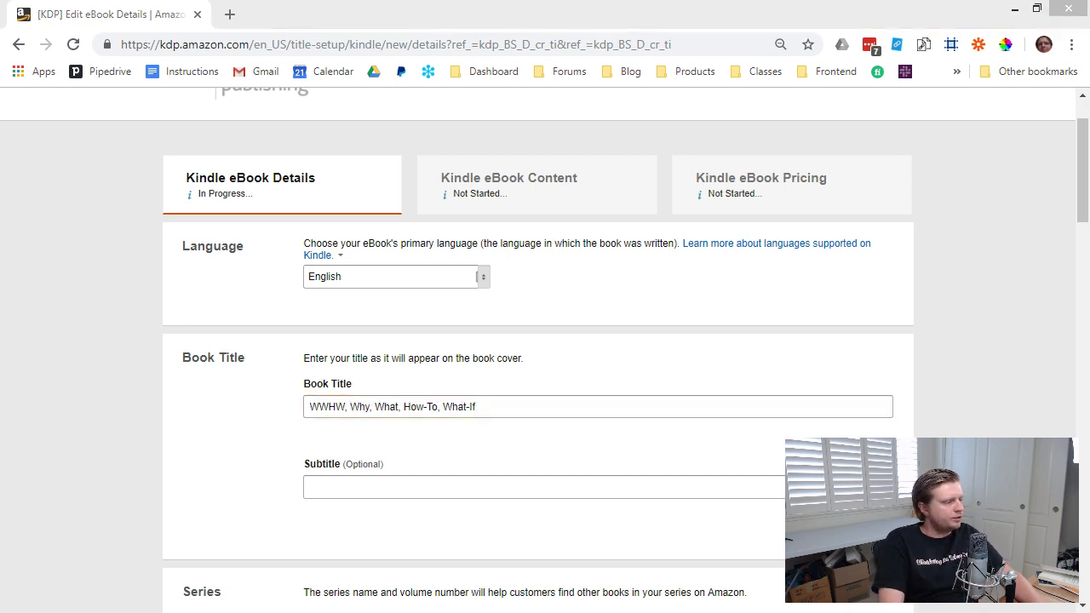
left_click(498, 490)
key("ctrl+v")
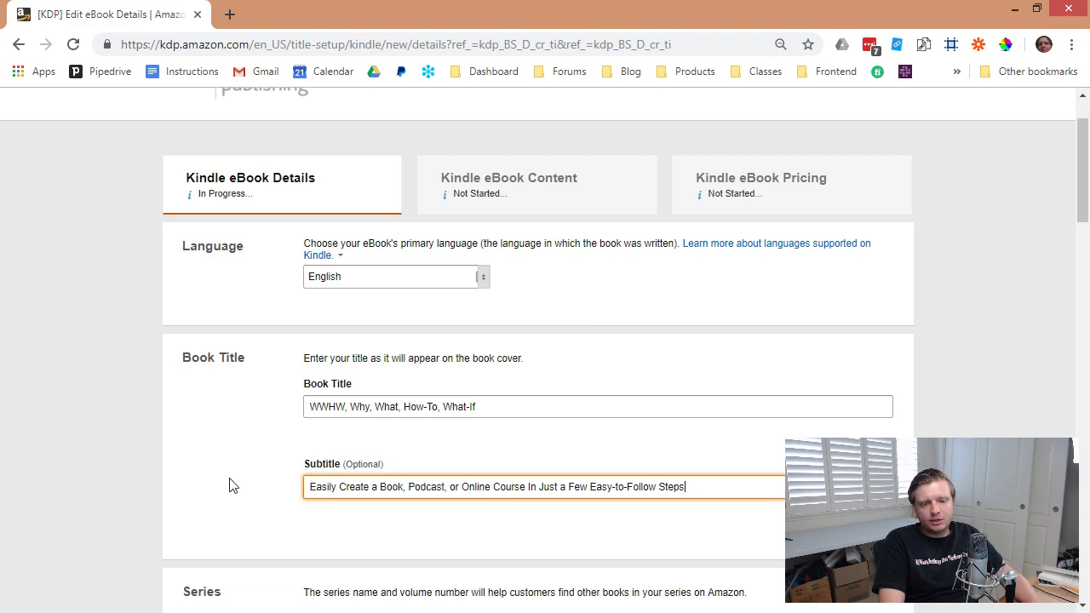
left_click(231, 484)
Fill in the author's first and last name as the primary author, leaving series and edition number blank.
scroll(231, 484, "down", 2)
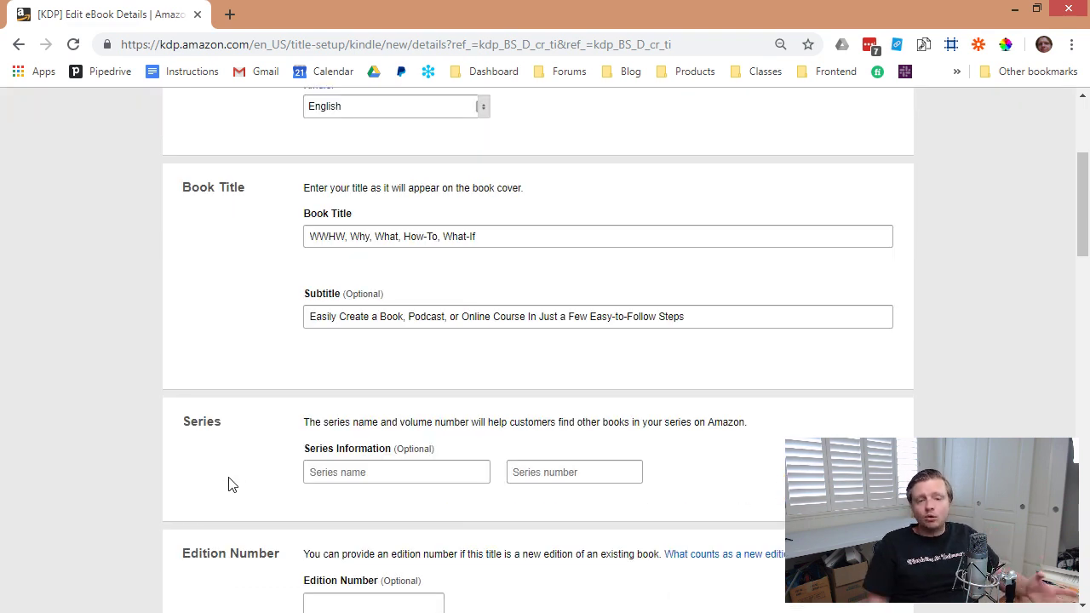
scroll(231, 484, "down", 3)
scroll(231, 485, "down", 2)
left_click(426, 291)
type("R")
key("Tab")
type("Plank")
left_click(204, 344)
Copy the full text of description.txt from EditPlus into the eBook's Description in Chrome.
scroll(394, 418, "down", 1)
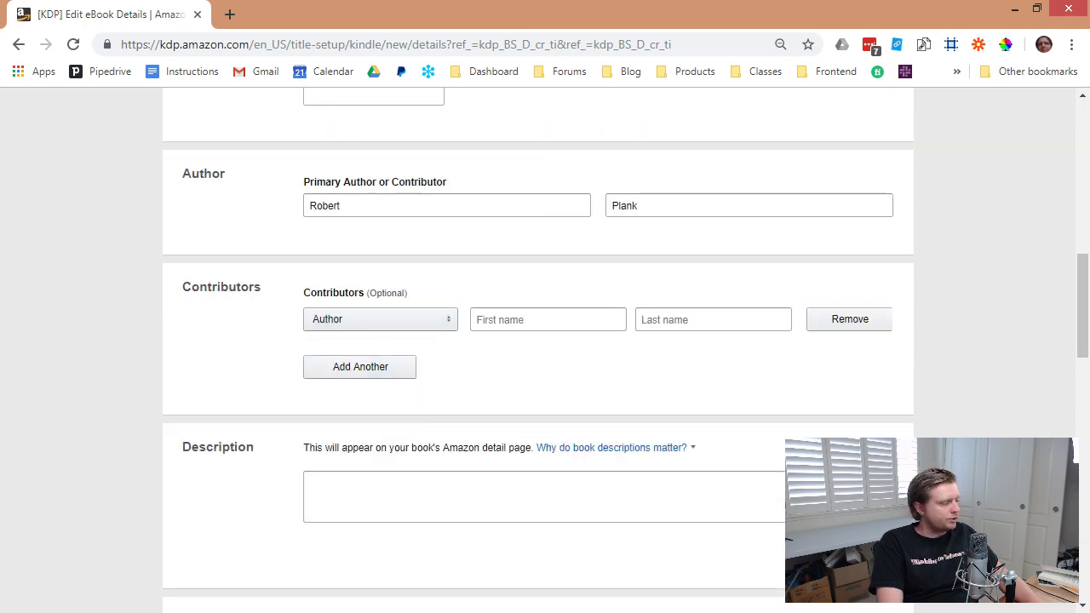
key("alt+Tab")
key("ctrl+a")
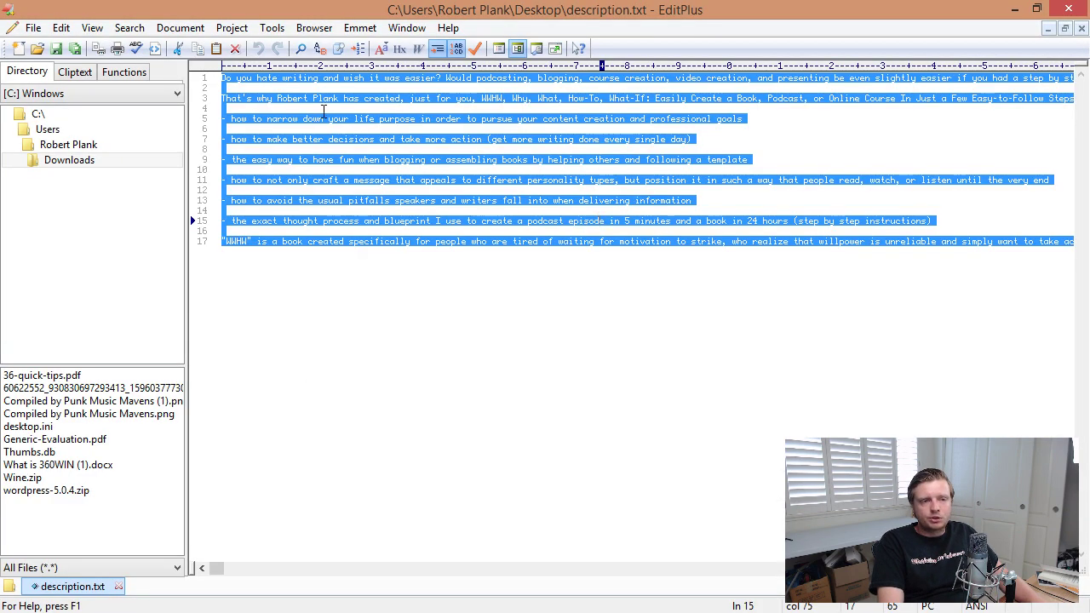
left_click(1015, 8)
left_click(496, 487)
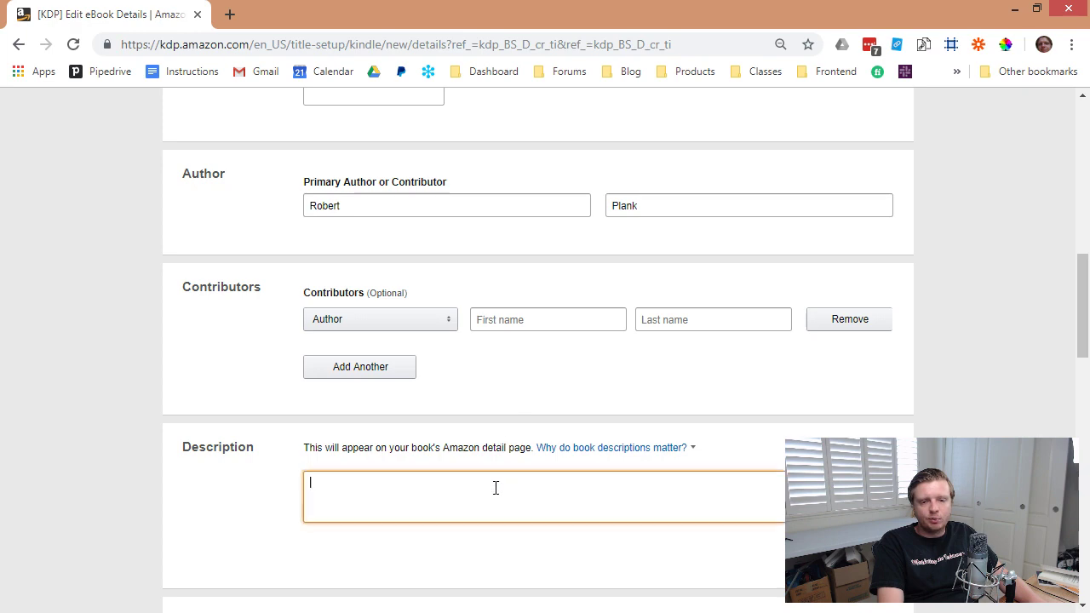
key("ctrl+v")
scroll(712, 523, "up", 10)
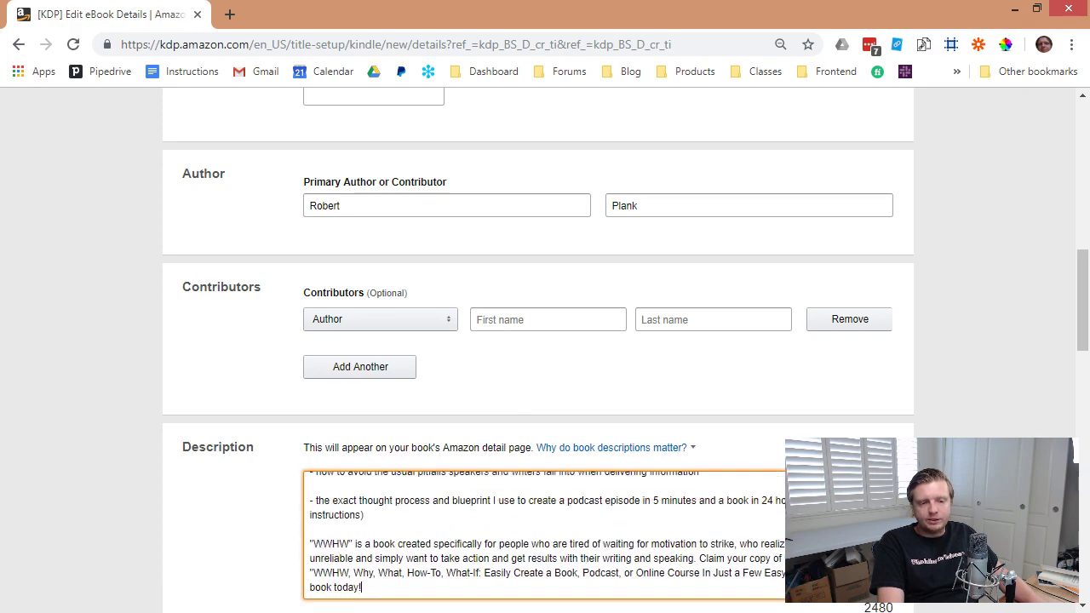
Declare under Publishing Rights that you own the copyright and hold the necessary publishing rights.
scroll(401, 338, "down", 5)
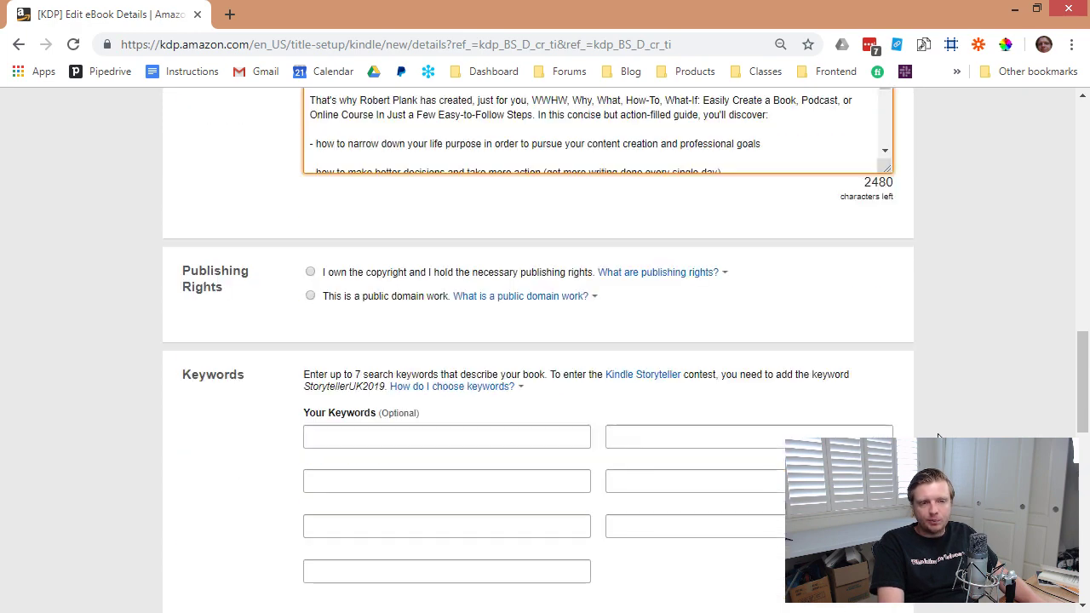
left_click(310, 273)
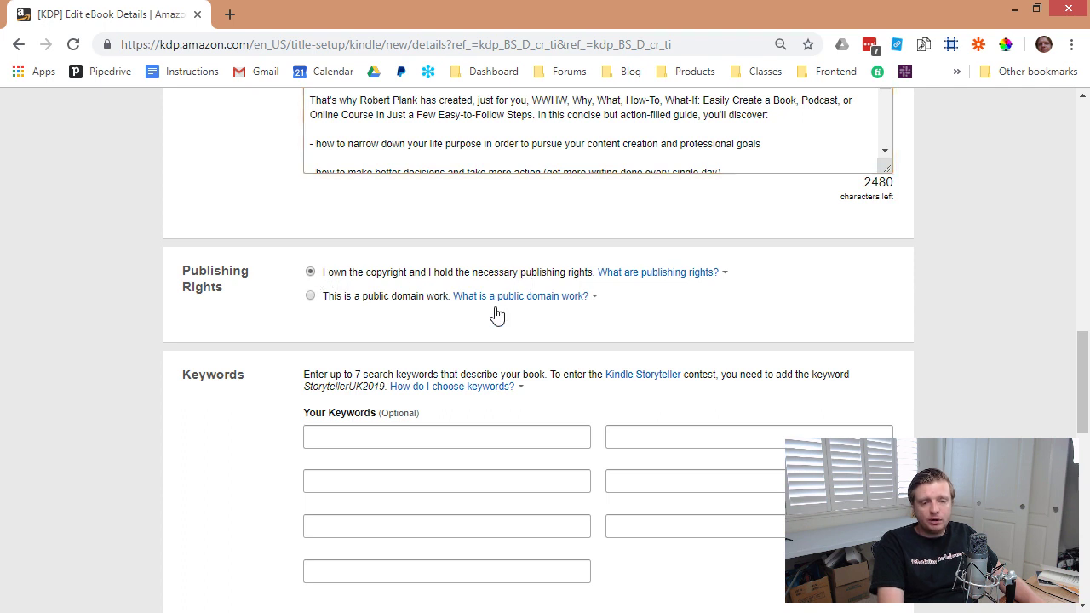
left_click(452, 437)
left_click(434, 333)
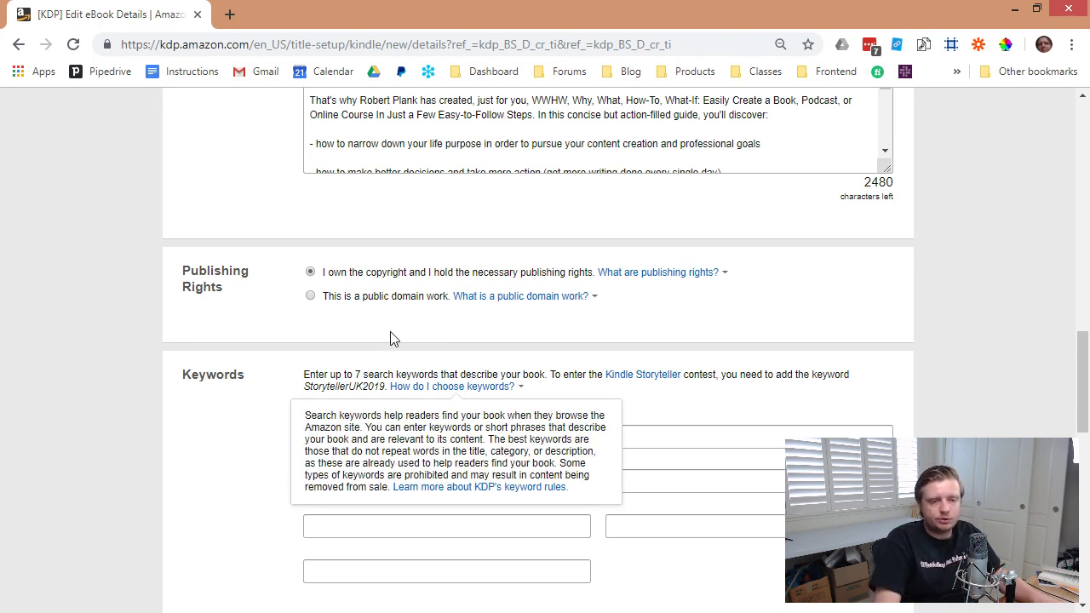
Enter the first four search keywords: "self publishing", "podcasting", "write a book" and "presentations".
left_click(363, 434)
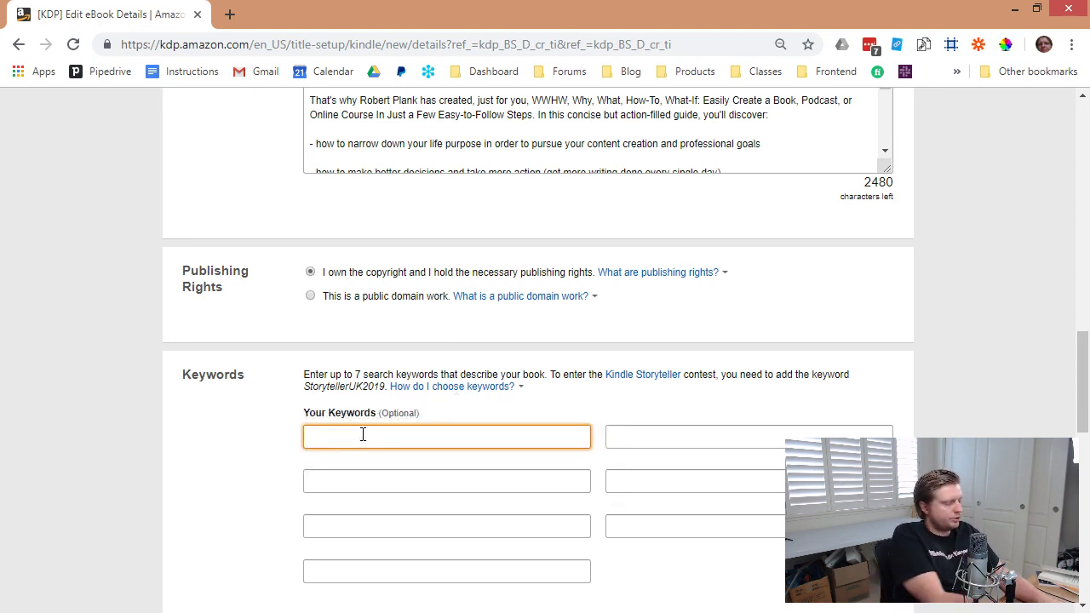
type("self publishing")
key("Tab")
type("podcasting")
key("Tab")
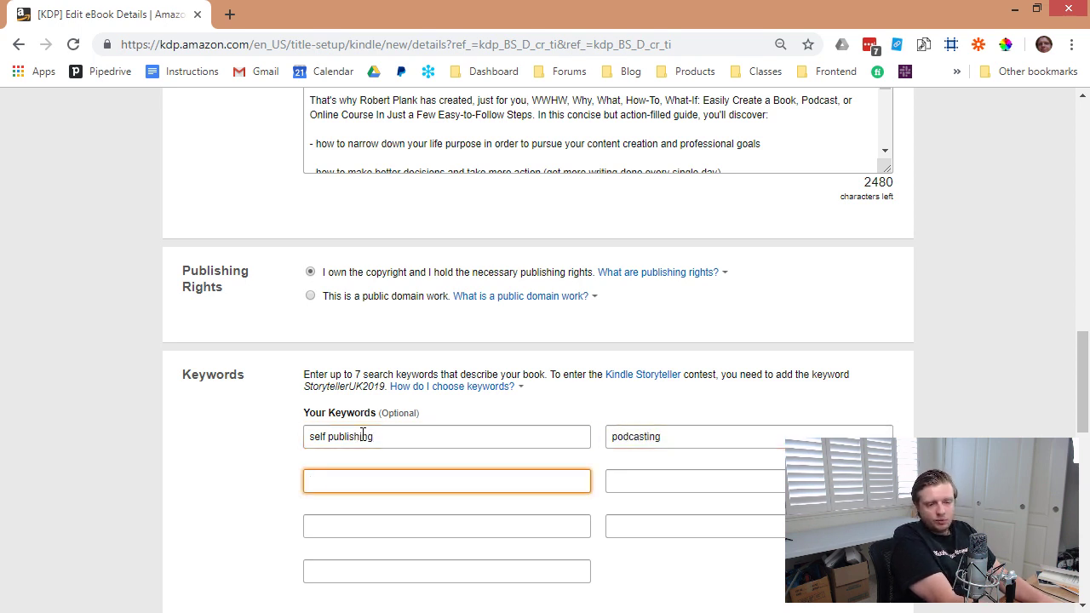
key("Tab")
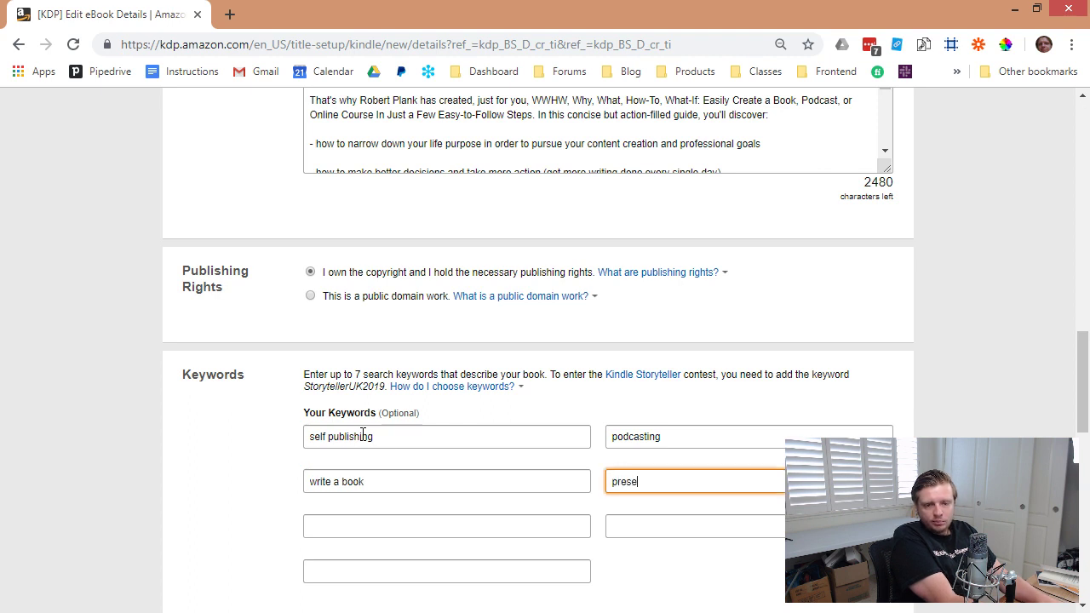
type("presentations")
Fill the remaining three keywords with "webinars", "membership sites" and "online courses".
key("Tab")
key("Tab")
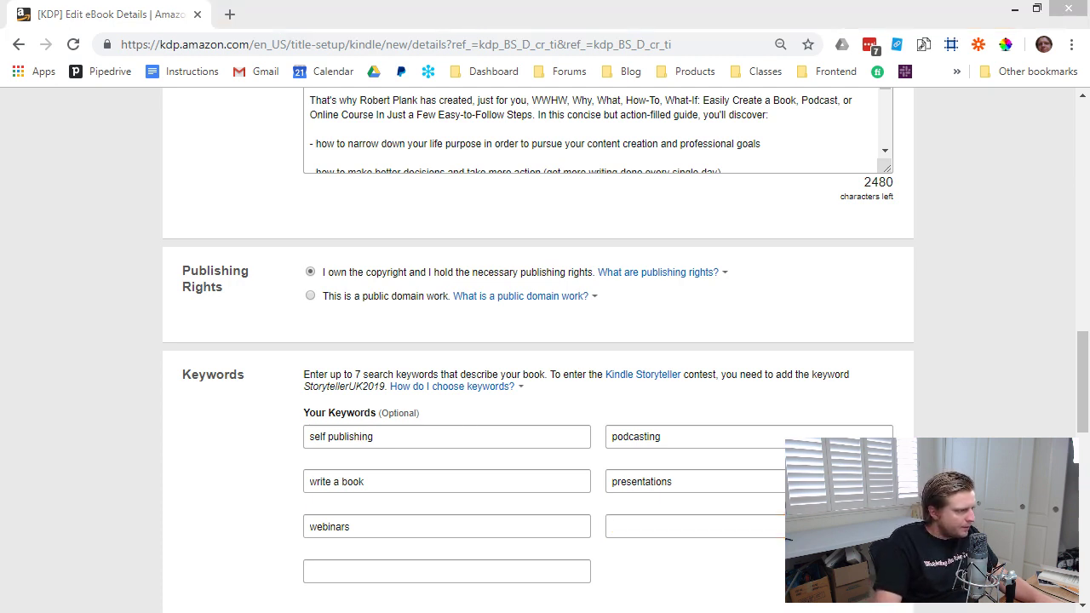
left_click(651, 522)
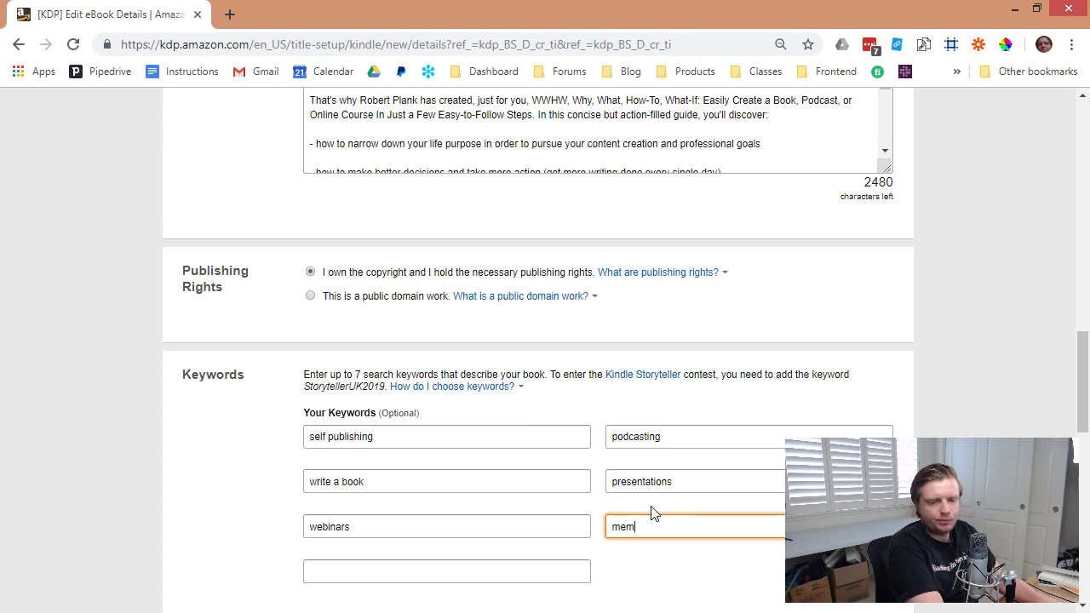
key("Tab")
type("on")
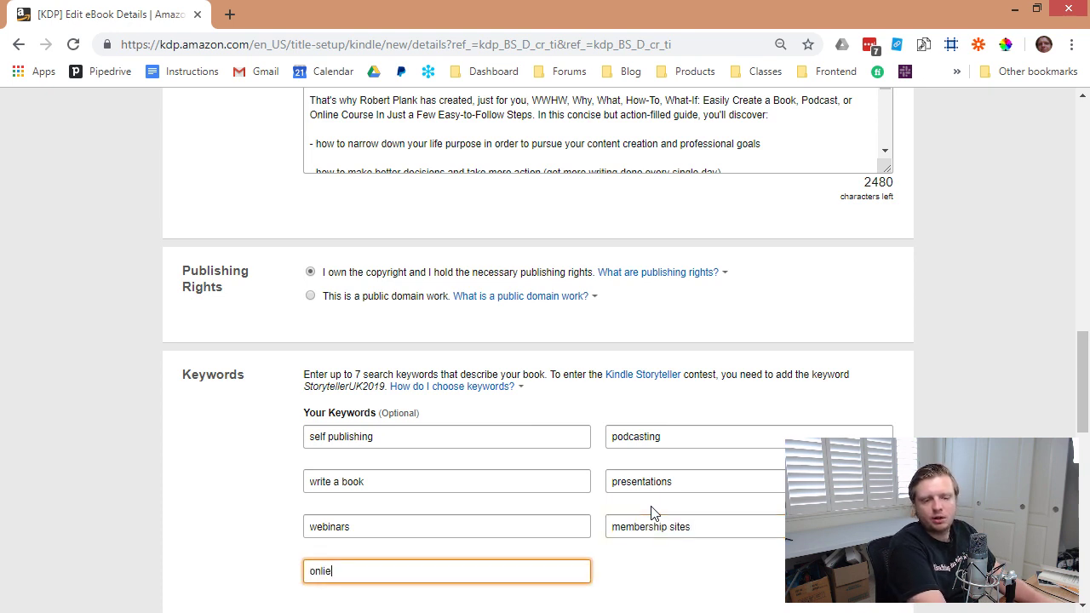
type("line courses")
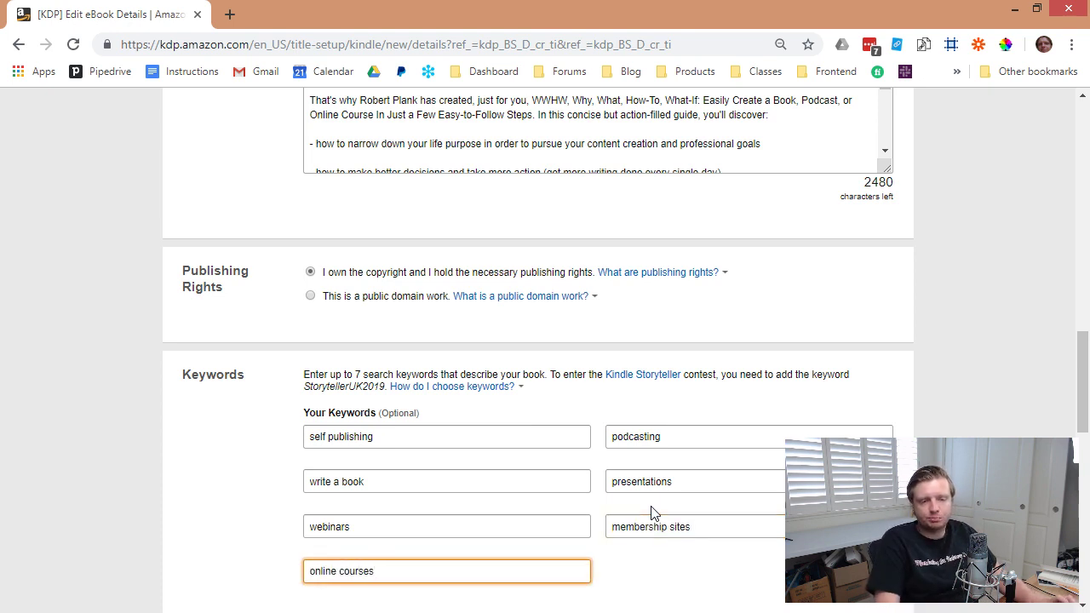
left_click(302, 368)
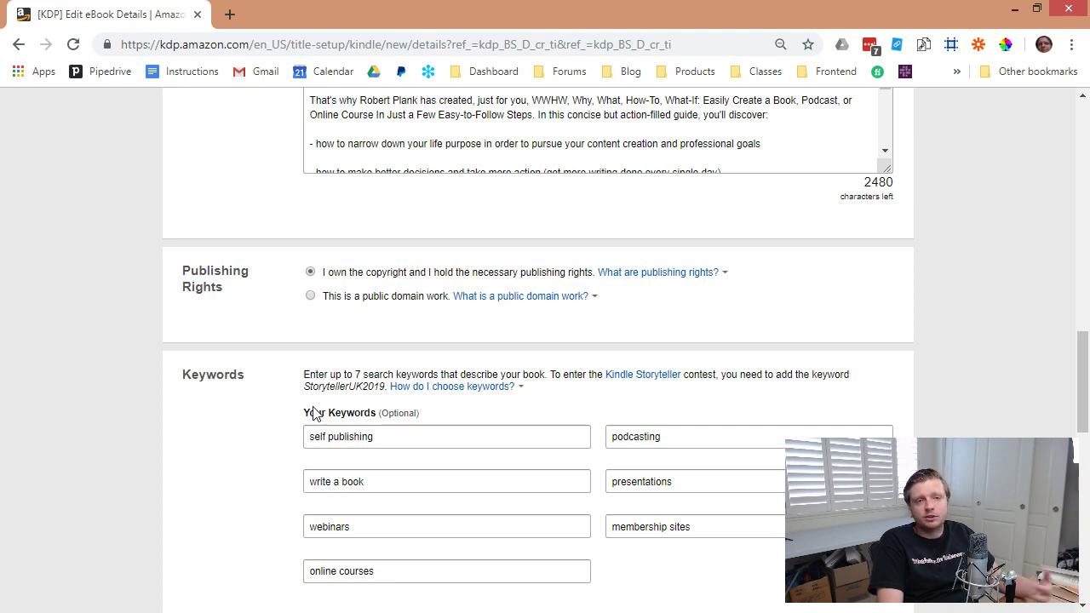
Choose Nonfiction > Business & Economics > Marketing > General as the book's first browse category.
scroll(312, 416, "down", 4)
left_click(365, 352)
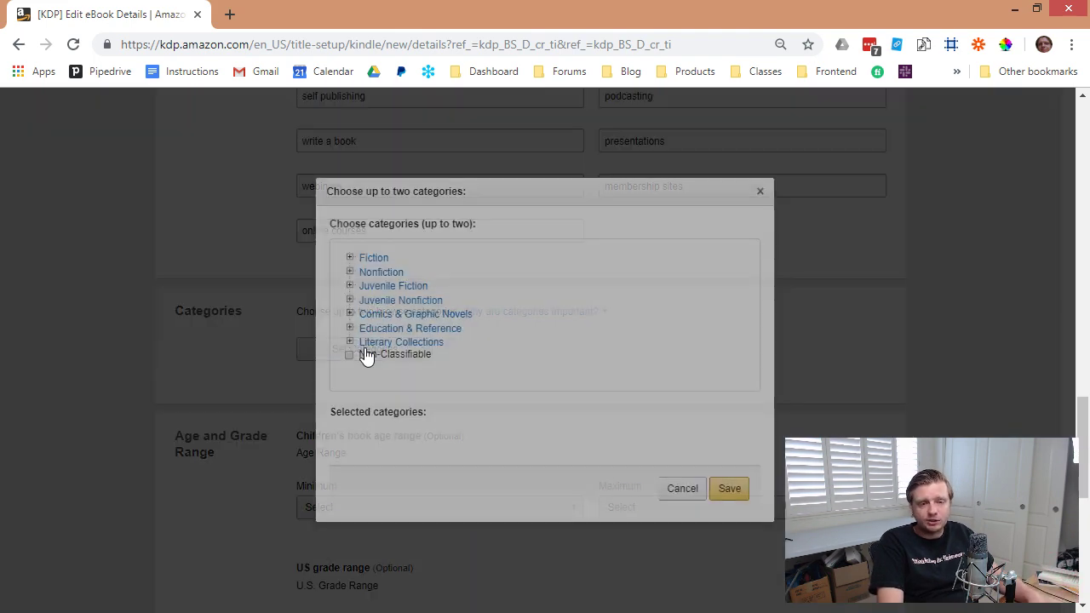
left_click(350, 272)
scroll(361, 353, "down", 4)
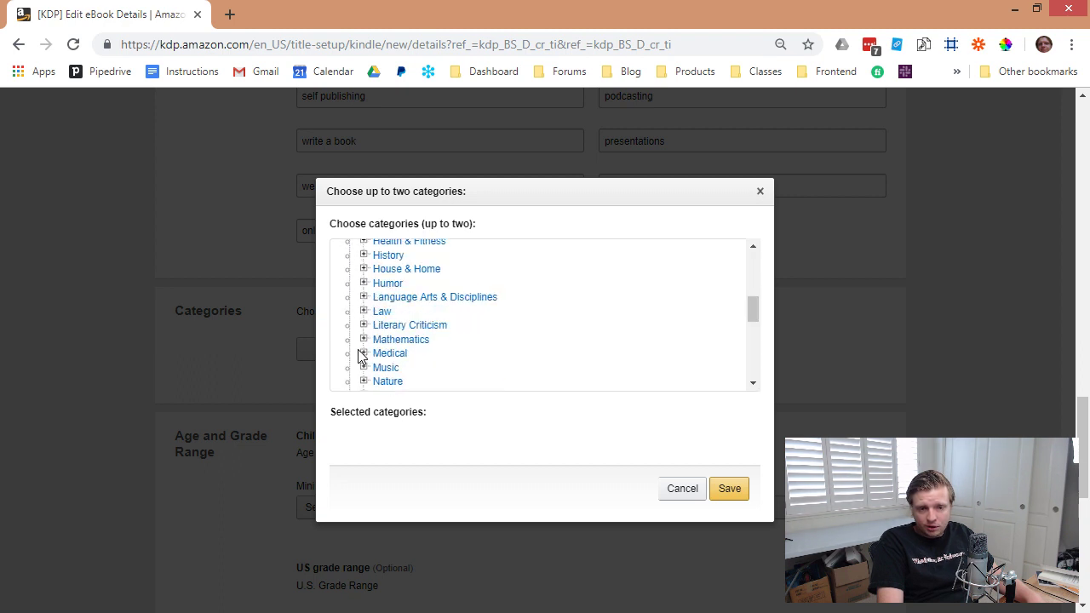
scroll(361, 356, "up", 4)
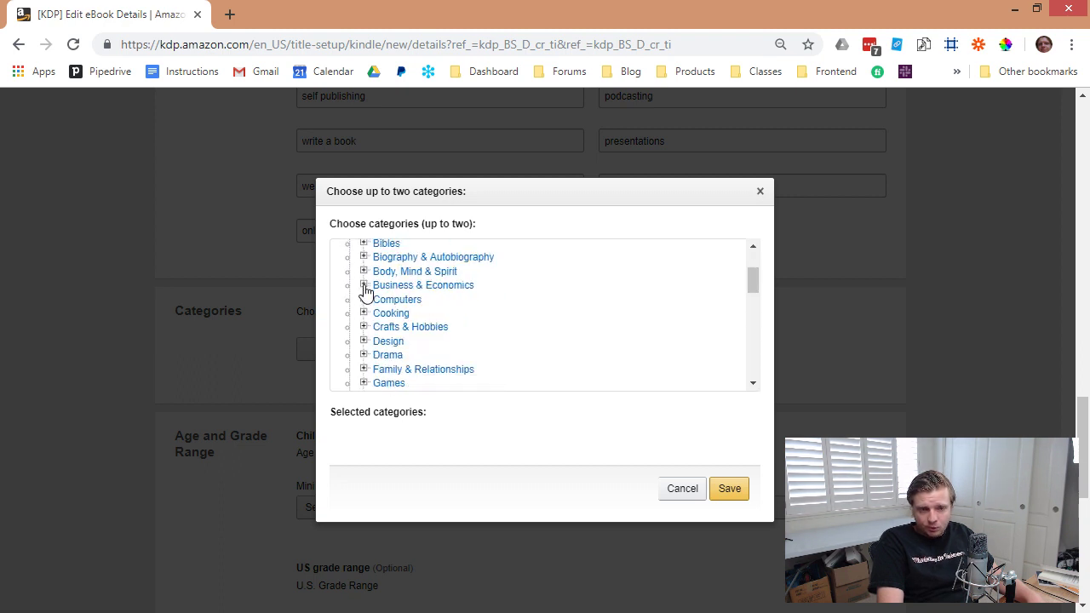
left_click(363, 286)
scroll(460, 342, "down", 6)
scroll(460, 341, "down", 8)
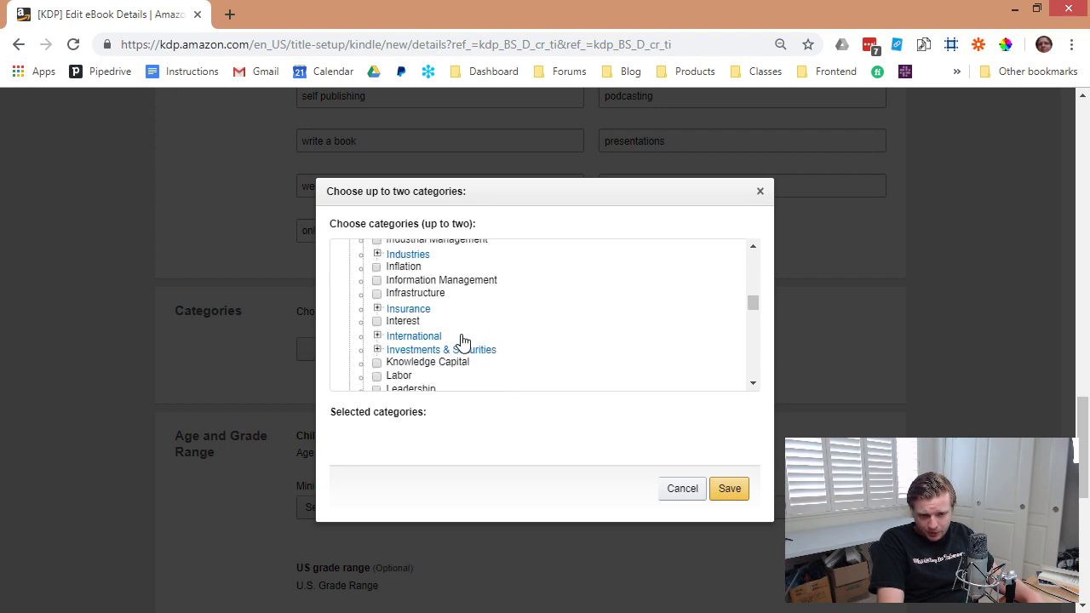
left_click(378, 359)
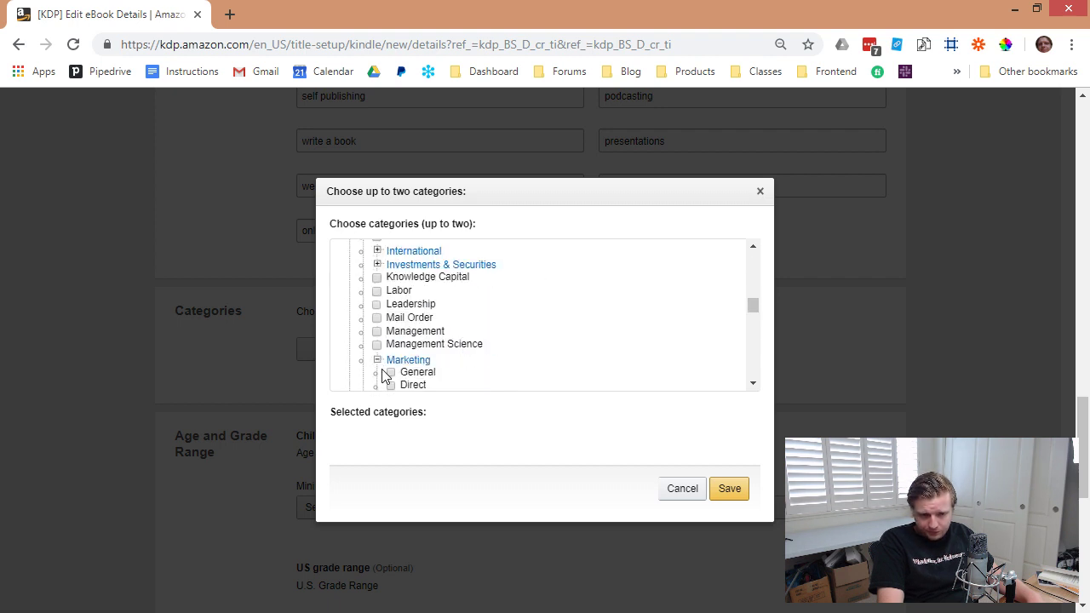
scroll(383, 366, "down", 2)
left_click(391, 287)
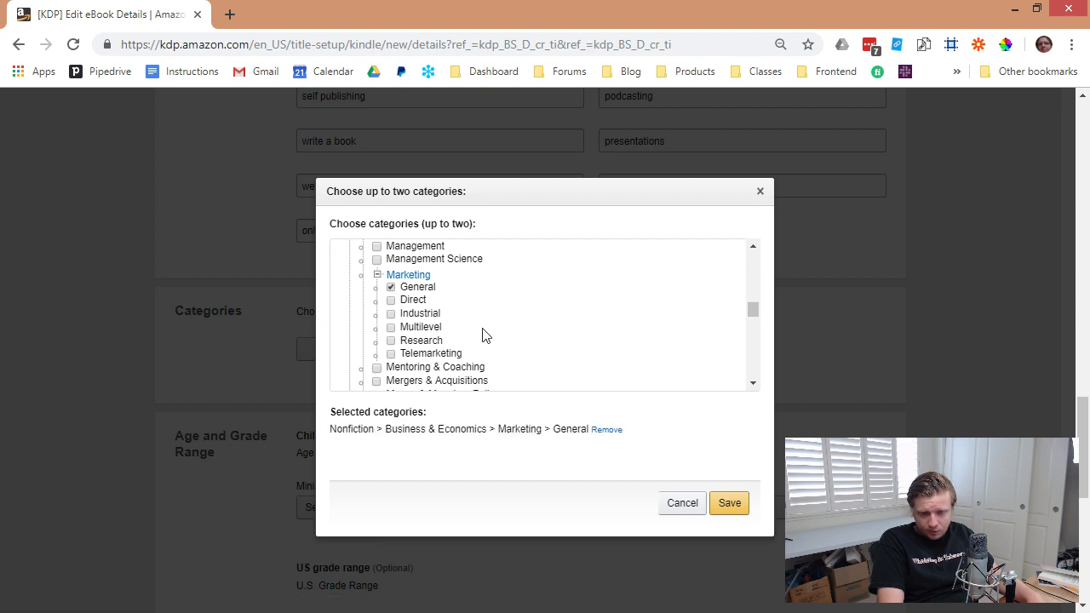
Add Nonfiction > Computers > Web > Podcasting & Webcasting as the second browse category and save the category selection.
left_click_drag(758, 319, 753, 369)
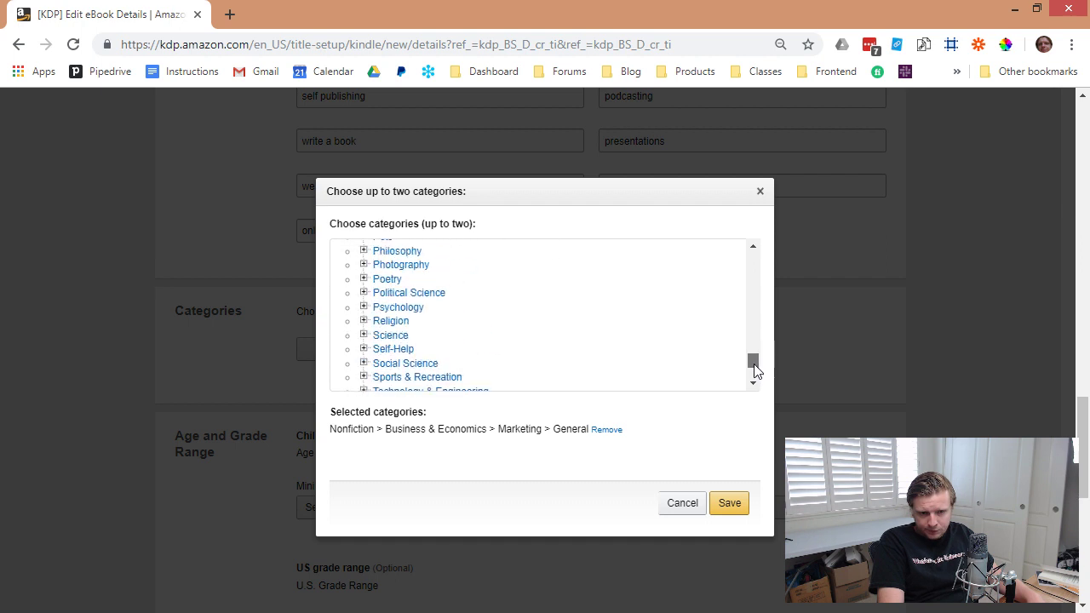
scroll(496, 332, "up", 5)
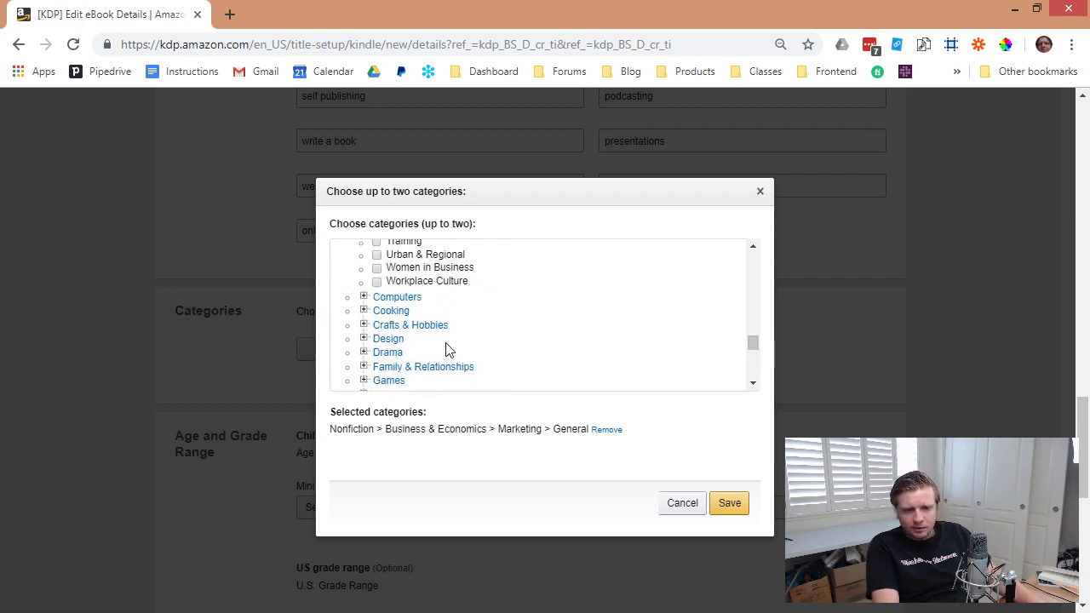
left_click(363, 296)
scroll(484, 334, "down", 1)
scroll(482, 334, "down", 6)
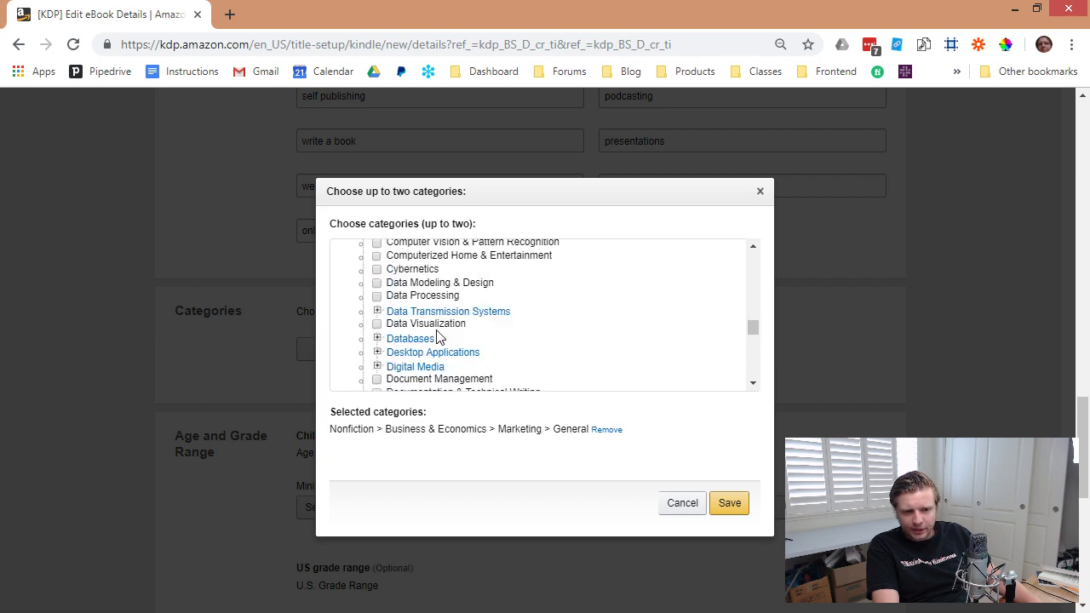
scroll(470, 337, "down", 6)
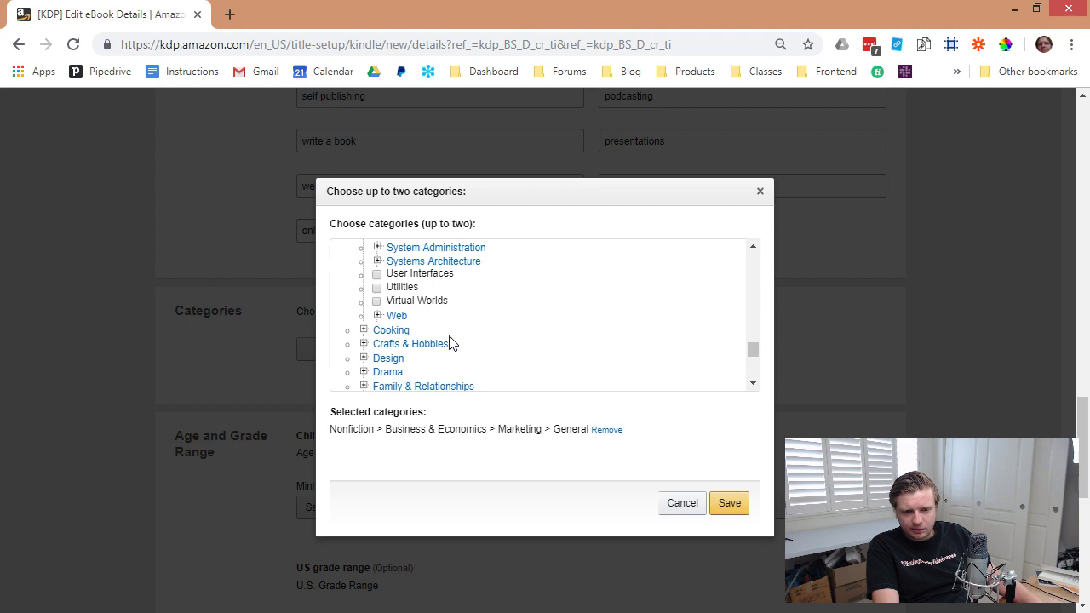
left_click(377, 315)
scroll(485, 353, "down", 2)
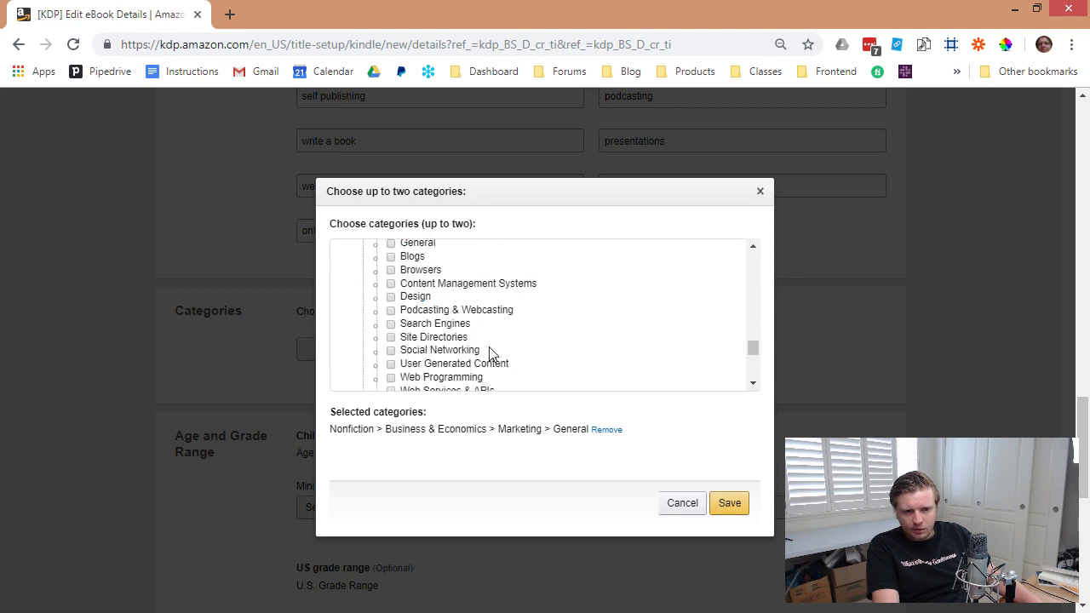
scroll(479, 330, "down", 1)
scroll(479, 330, "up", 1)
left_click(435, 312)
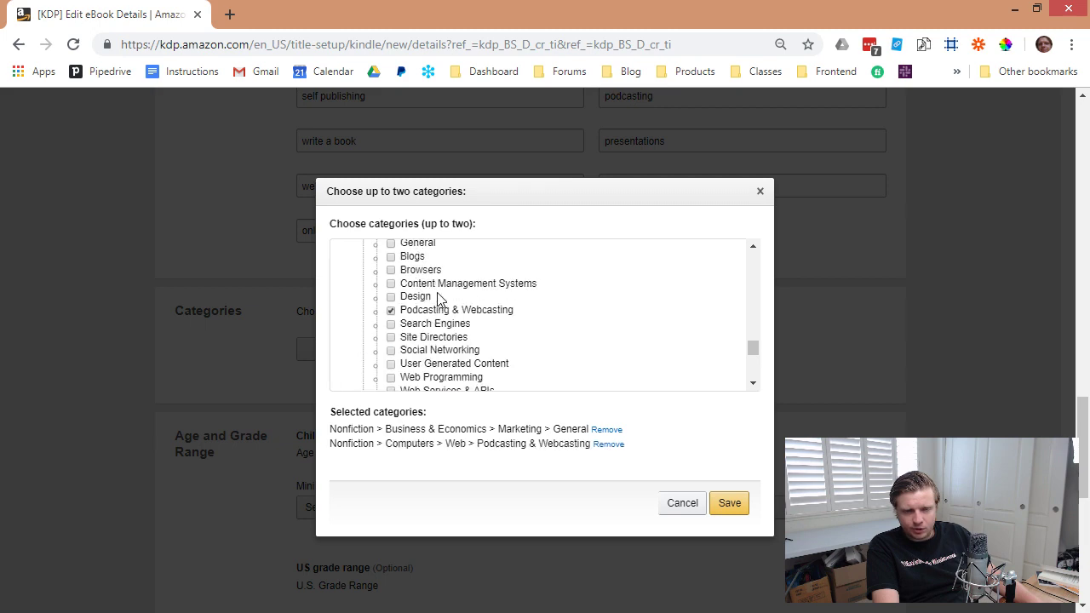
left_click(730, 503)
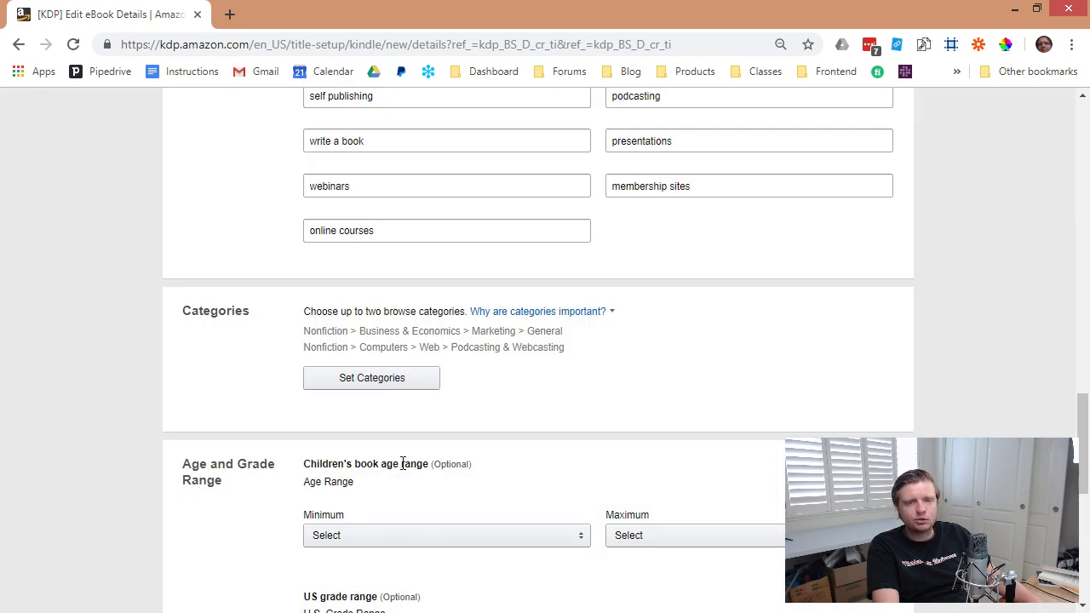
Review the eBook details with immediate release kept, save them and continue to the content stage.
scroll(574, 448, "down", 4)
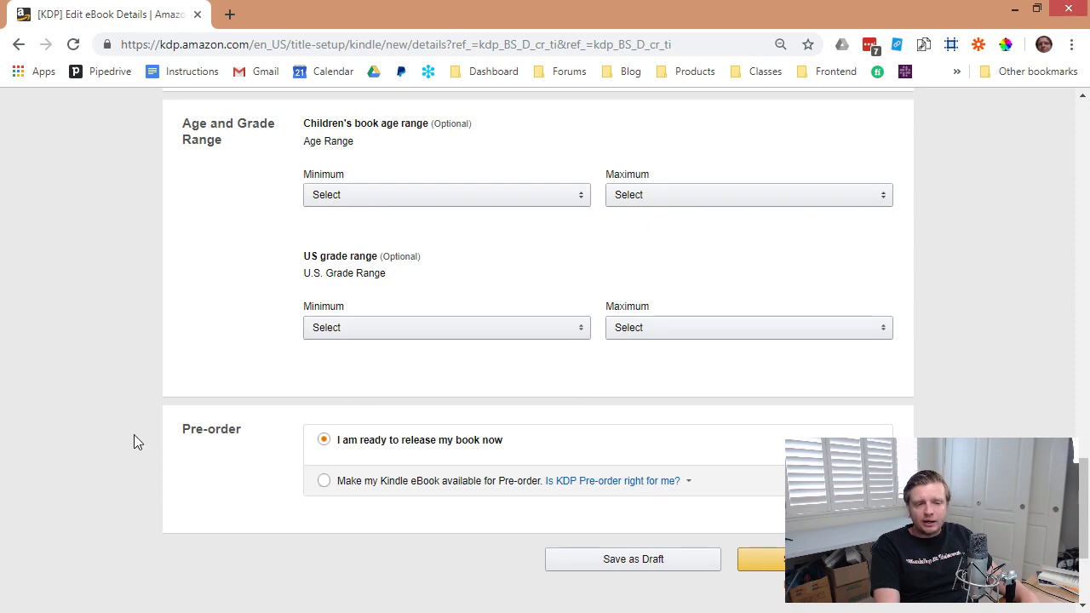
scroll(328, 438, "up", 7)
scroll(407, 384, "down", 2)
scroll(410, 386, "up", 2)
scroll(409, 385, "up", 6)
scroll(931, 374, "down", 12)
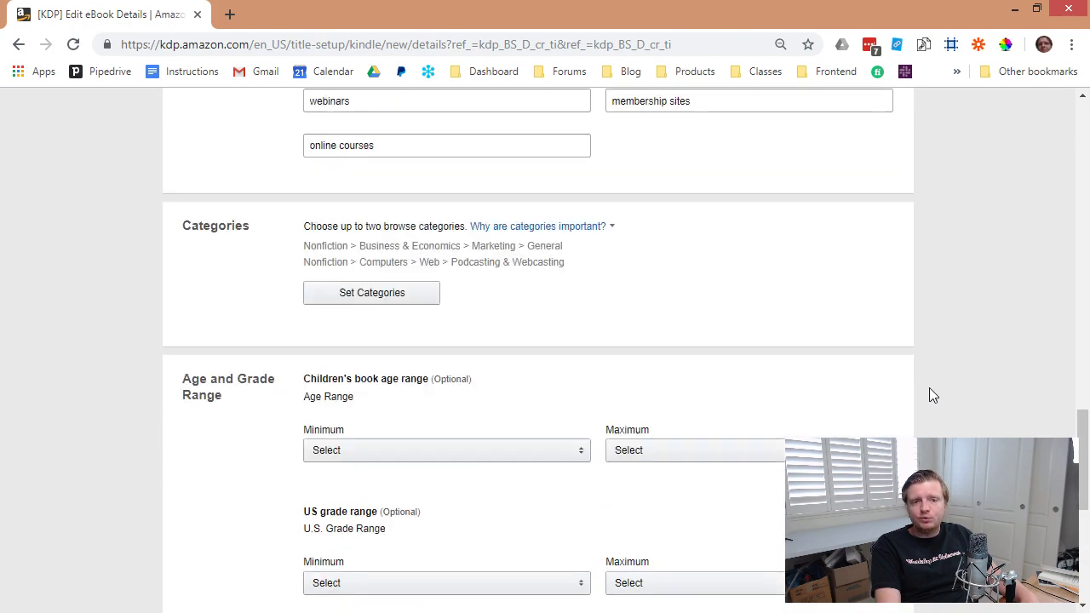
scroll(784, 424, "down", 3)
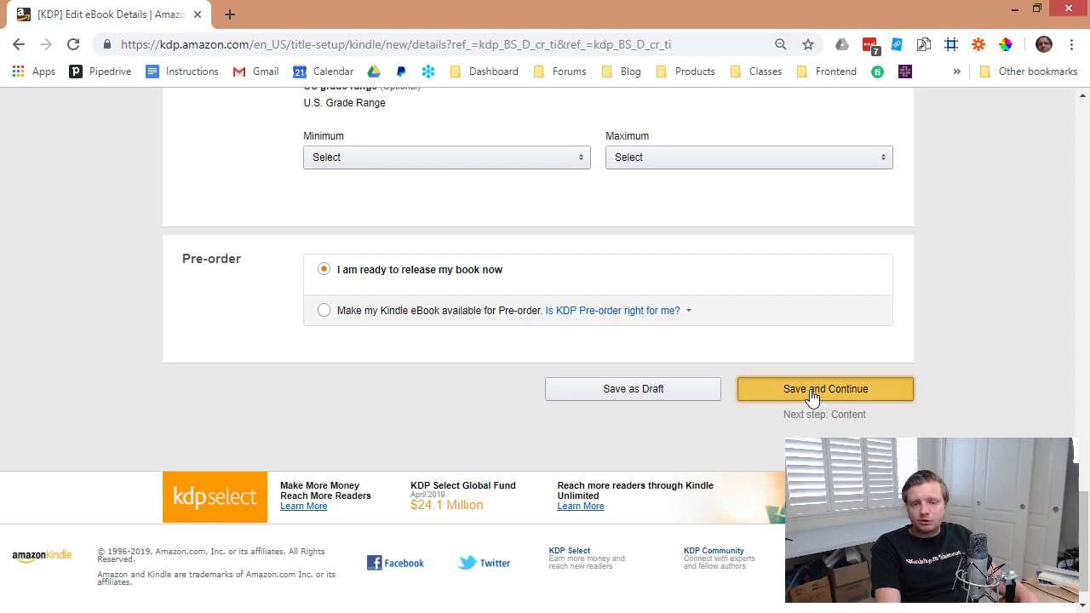
left_click(809, 389)
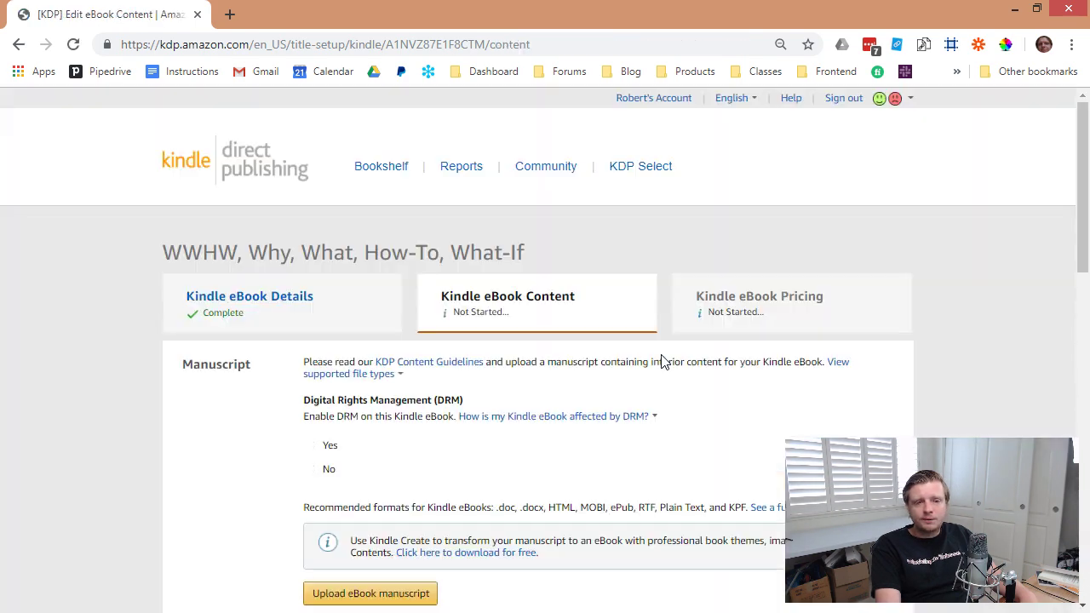
Review the content options and start uploading the eBook manuscript.
scroll(379, 417, "down", 1)
scroll(379, 419, "down", 1)
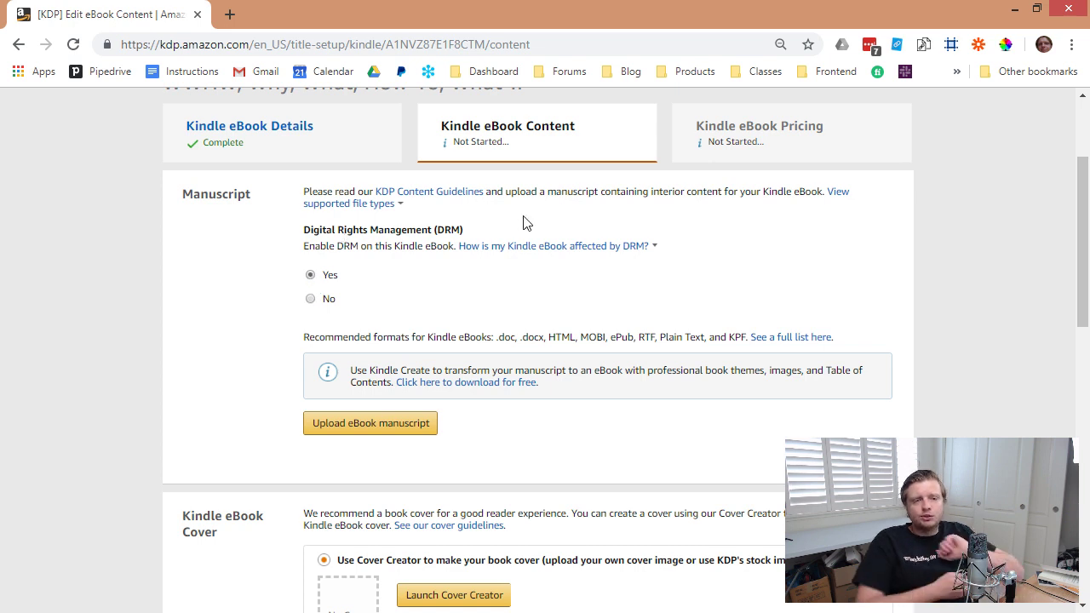
scroll(406, 269, "down", 1)
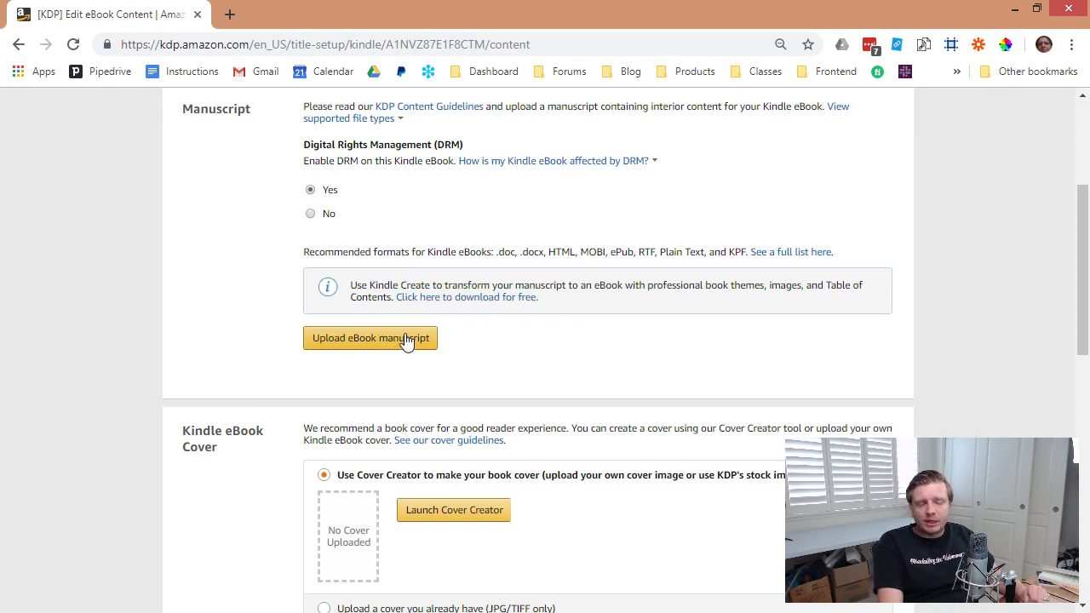
scroll(378, 370, "down", 5)
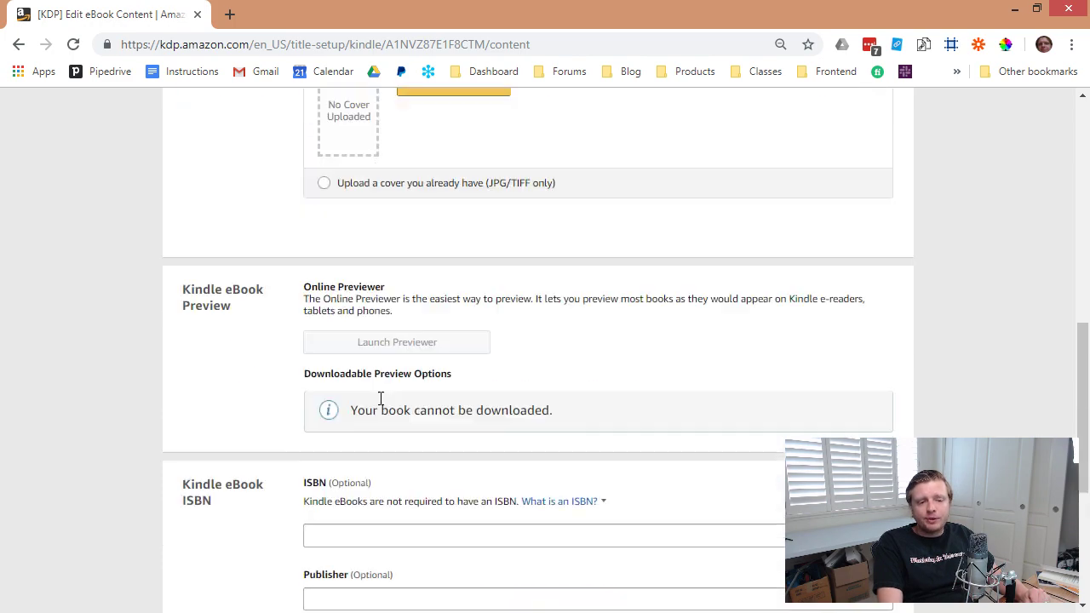
scroll(379, 406, "up", 5)
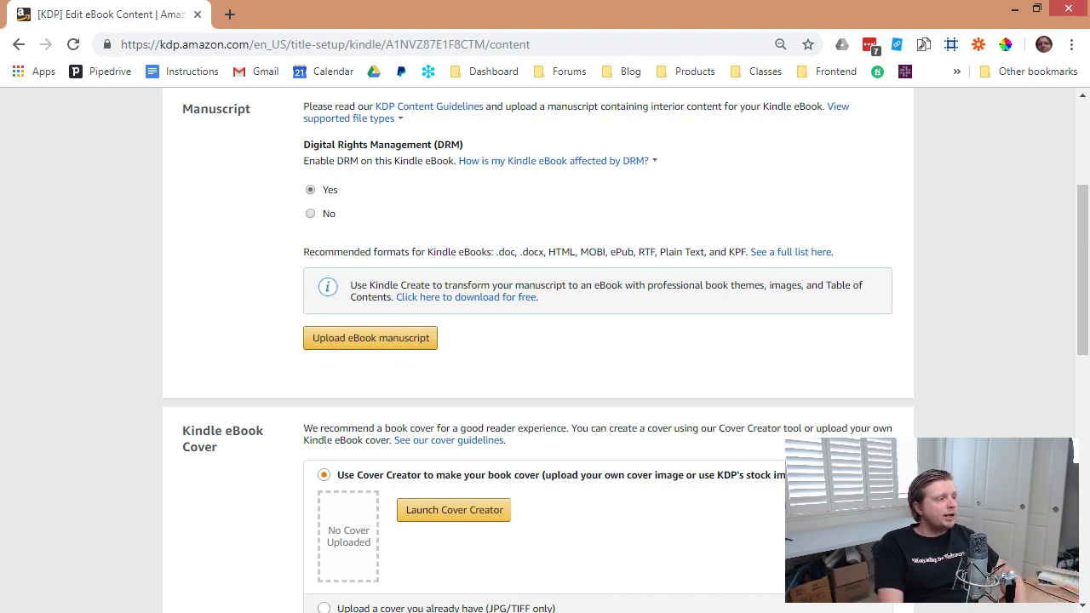
left_click(371, 338)
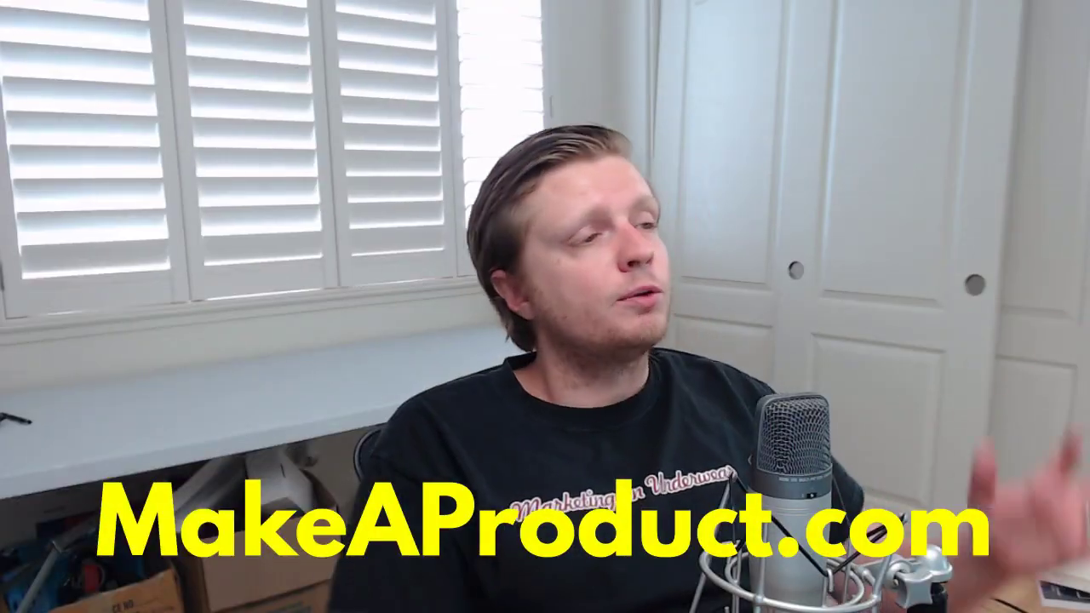
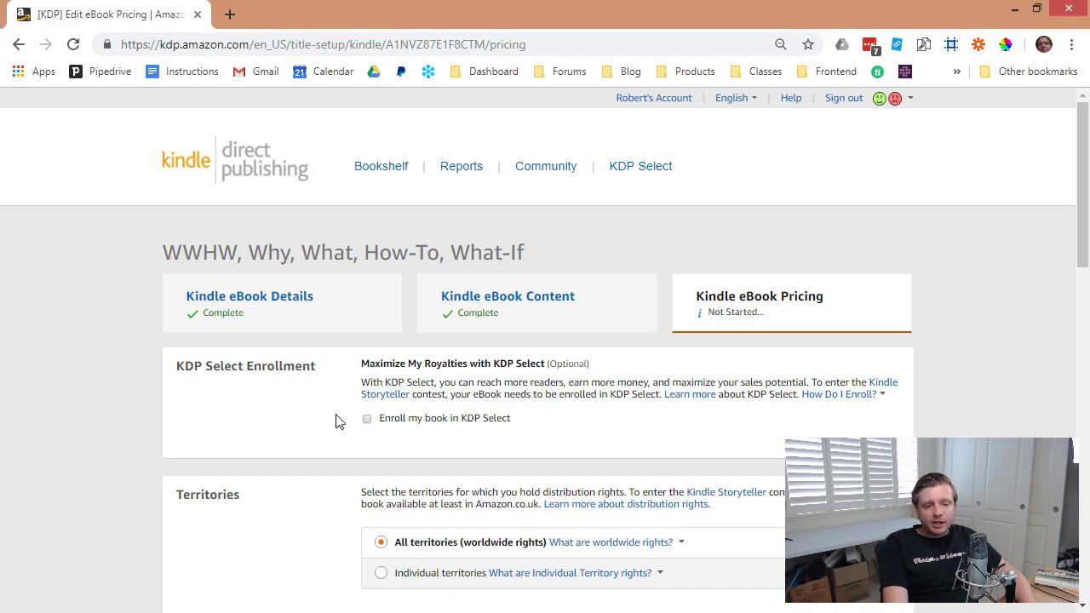
Enroll the book in KDP Select, keeping worldwide rights for all territories.
scroll(340, 418, "down", 2)
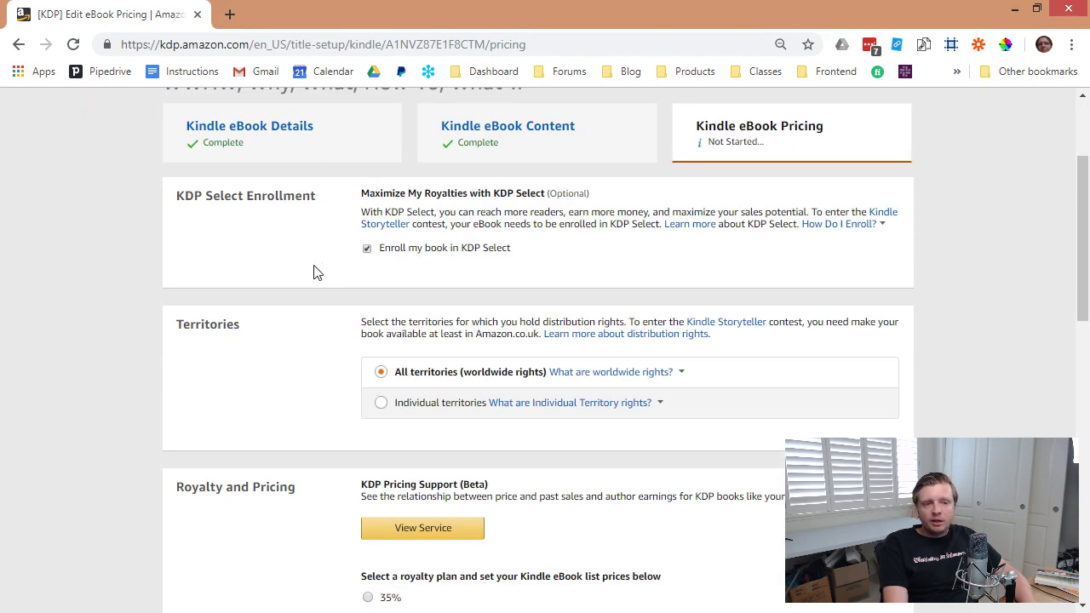
scroll(369, 248, "down", 1)
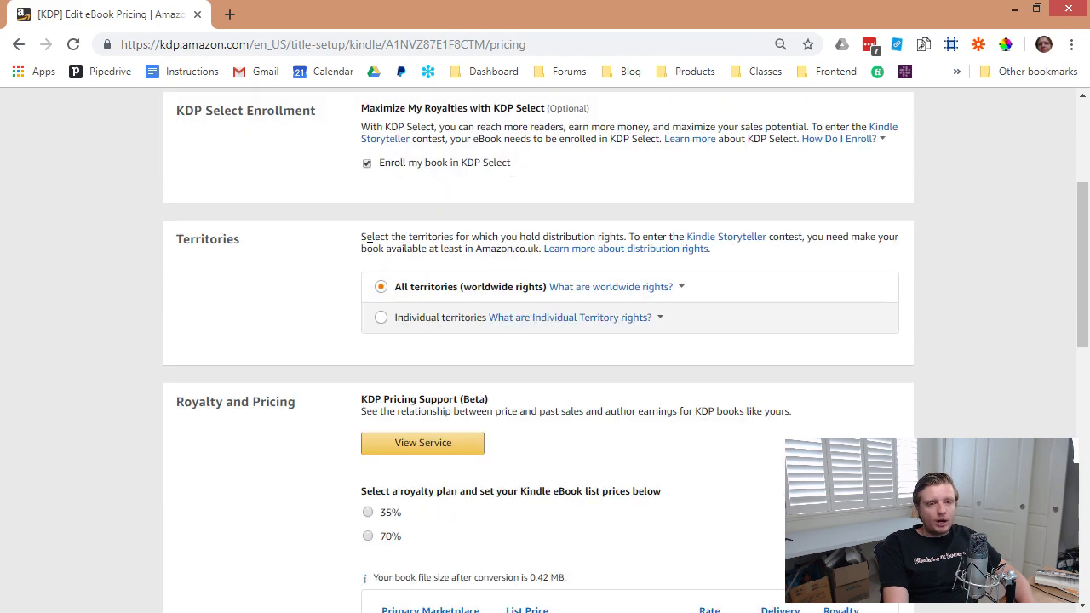
scroll(368, 248, "up", 1)
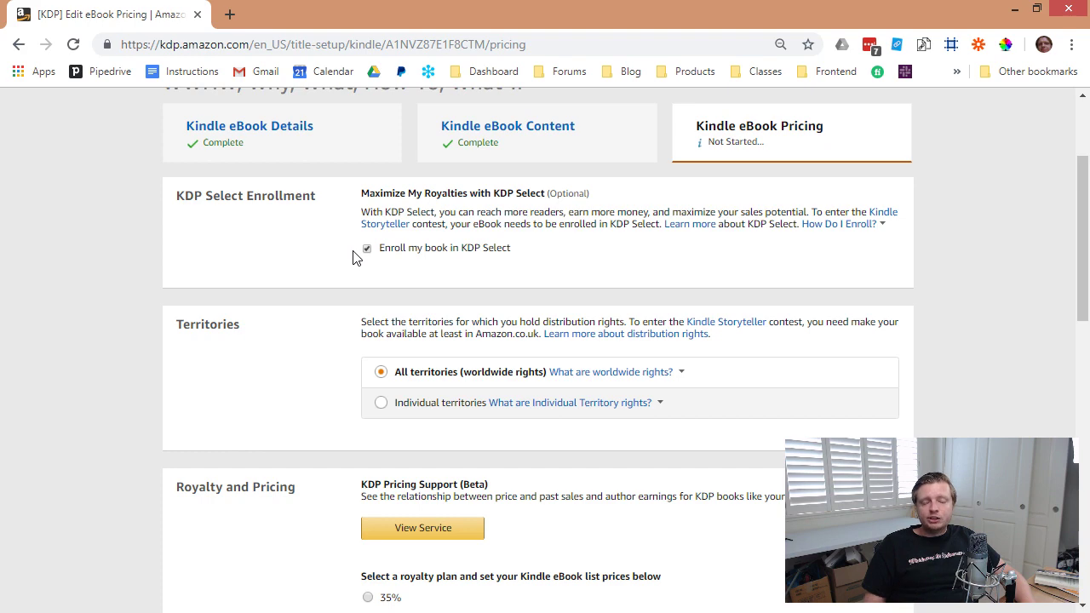
Examine how list price relates to author earnings in KDP Pricing Support, and return to pricing without adopting its suggestion.
scroll(345, 213, "down", 3)
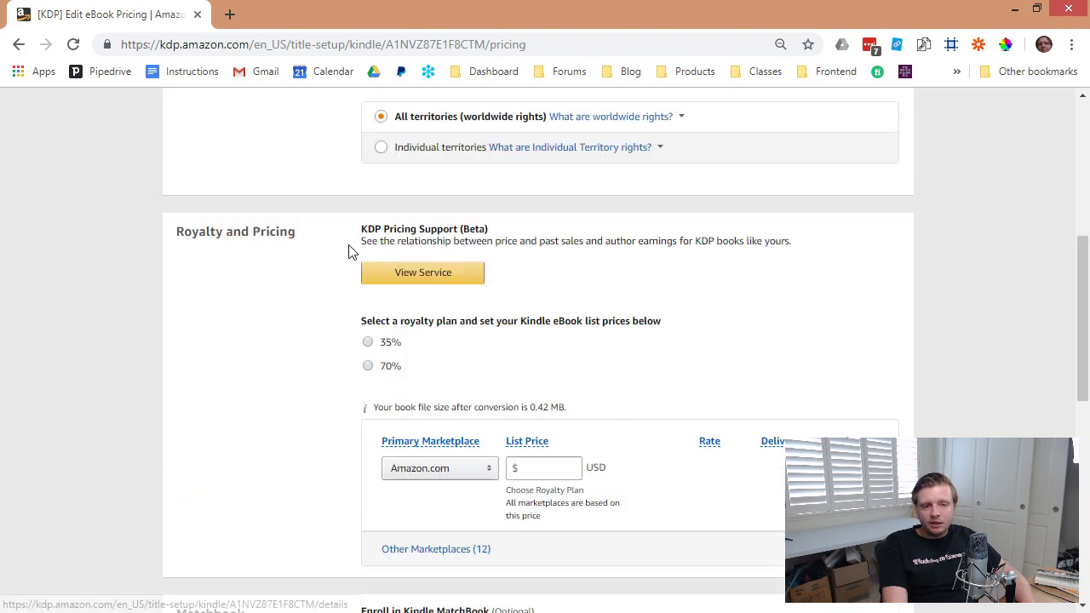
left_click(400, 274)
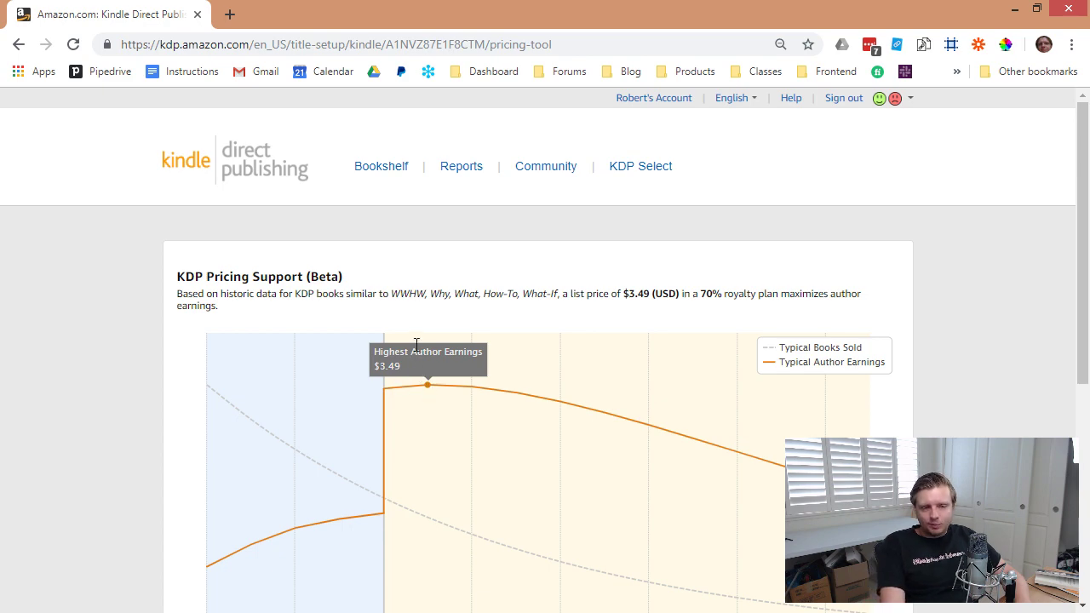
scroll(406, 384, "down", 2)
scroll(406, 384, "up", 1)
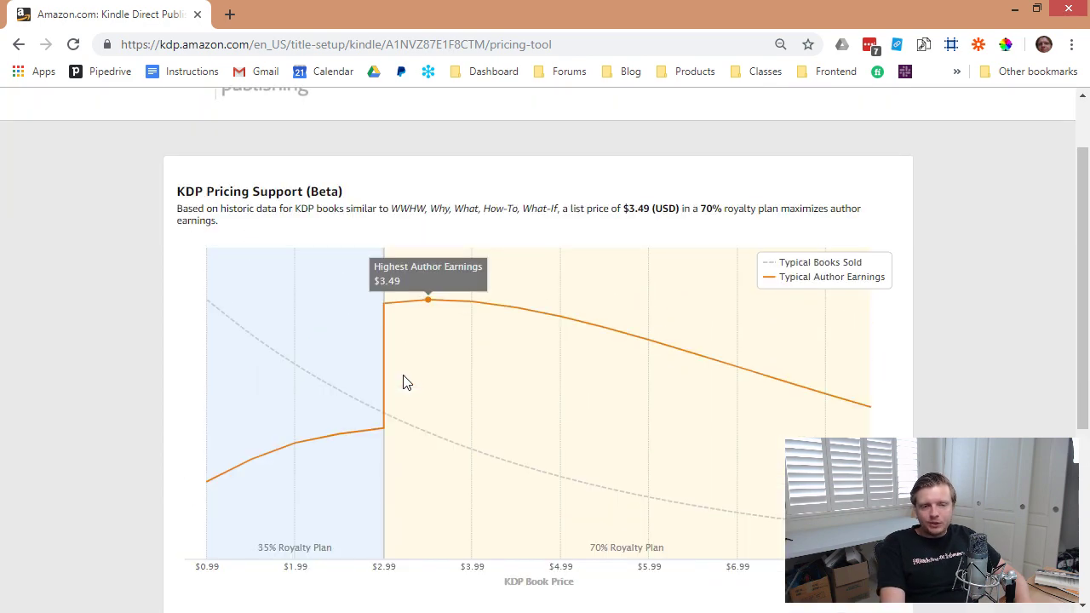
scroll(351, 397, "down", 1)
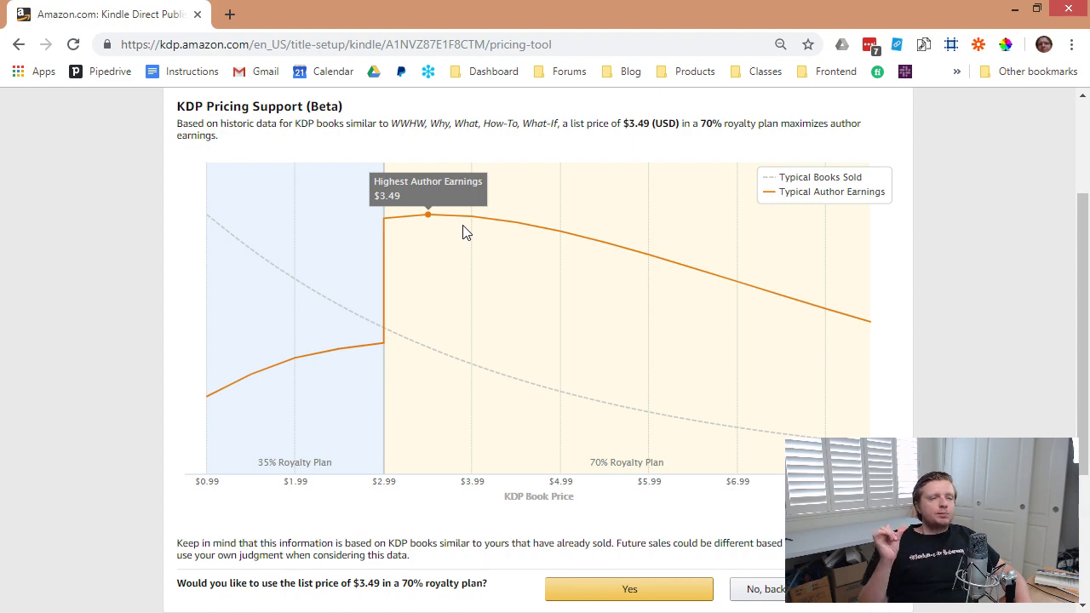
scroll(457, 232, "down", 2)
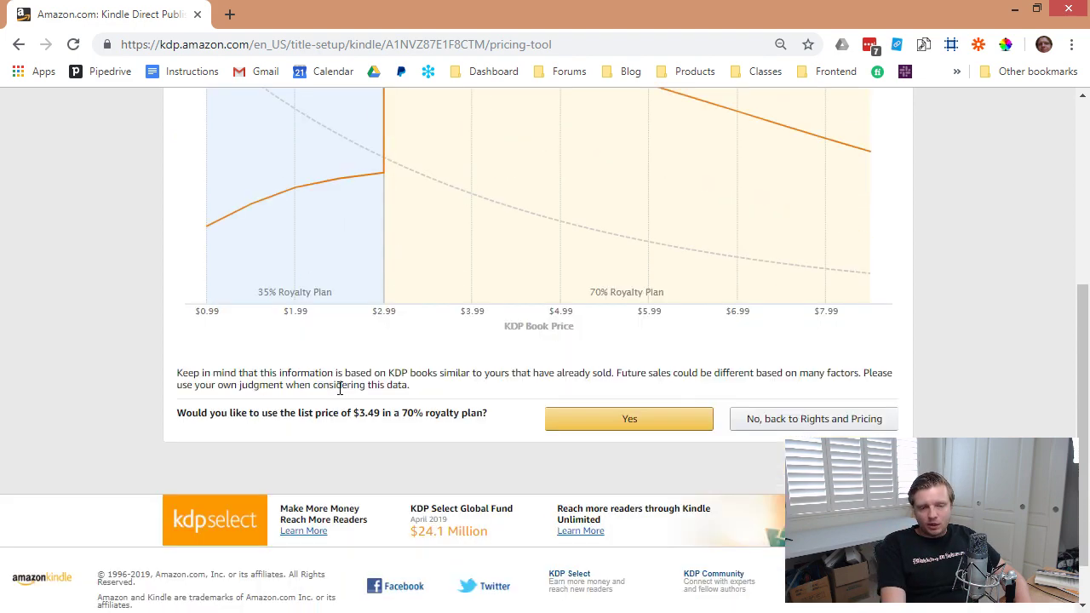
left_click(782, 429)
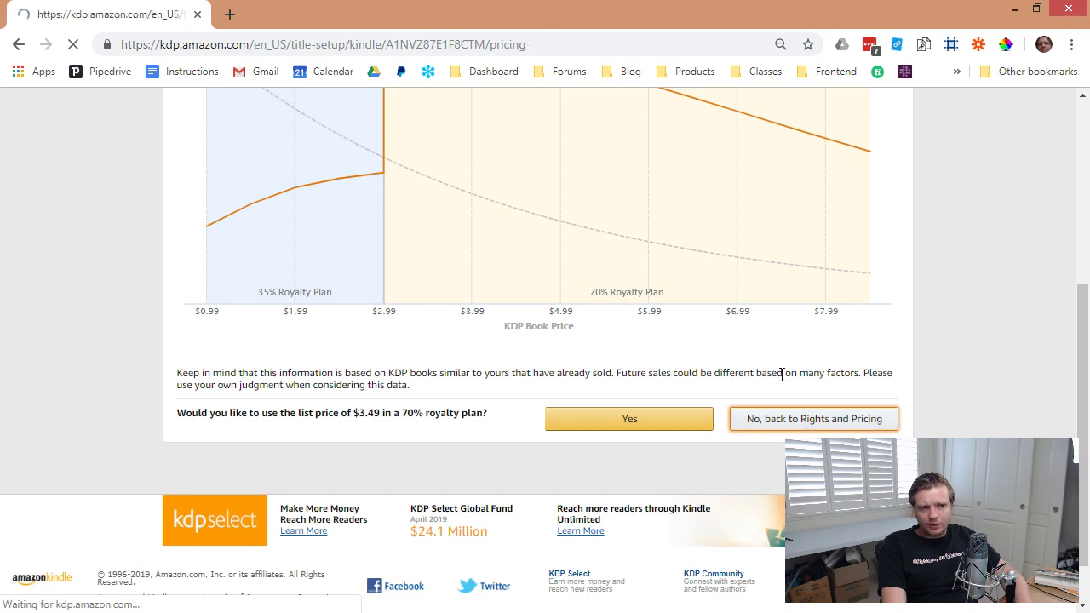
Compare the allowed list price ranges of the 35% and 70% royalty plans.
scroll(540, 404, "down", 4)
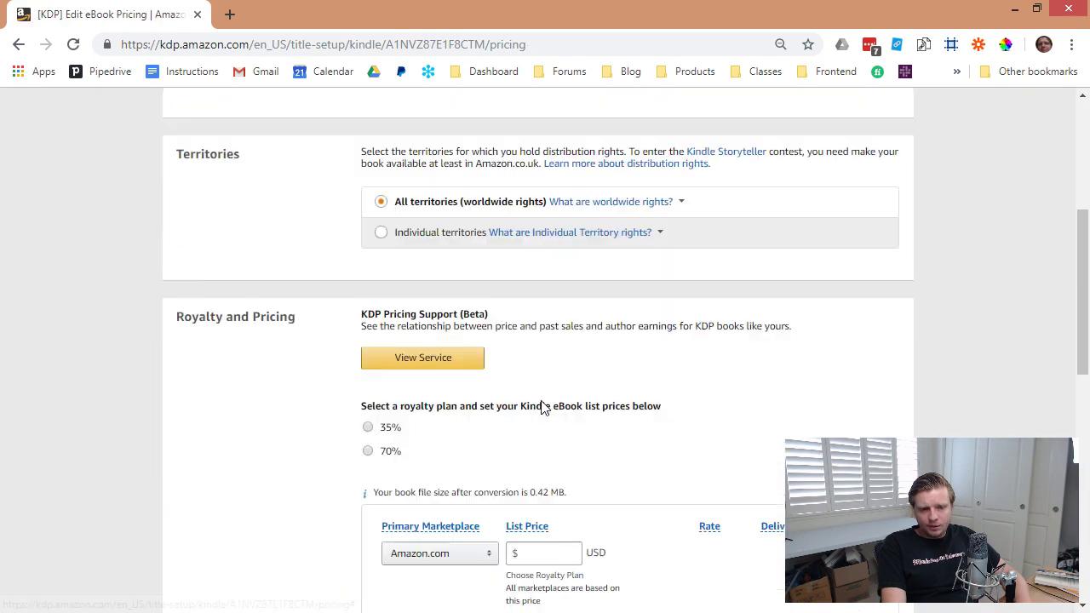
scroll(413, 438, "down", 1)
left_click(368, 342)
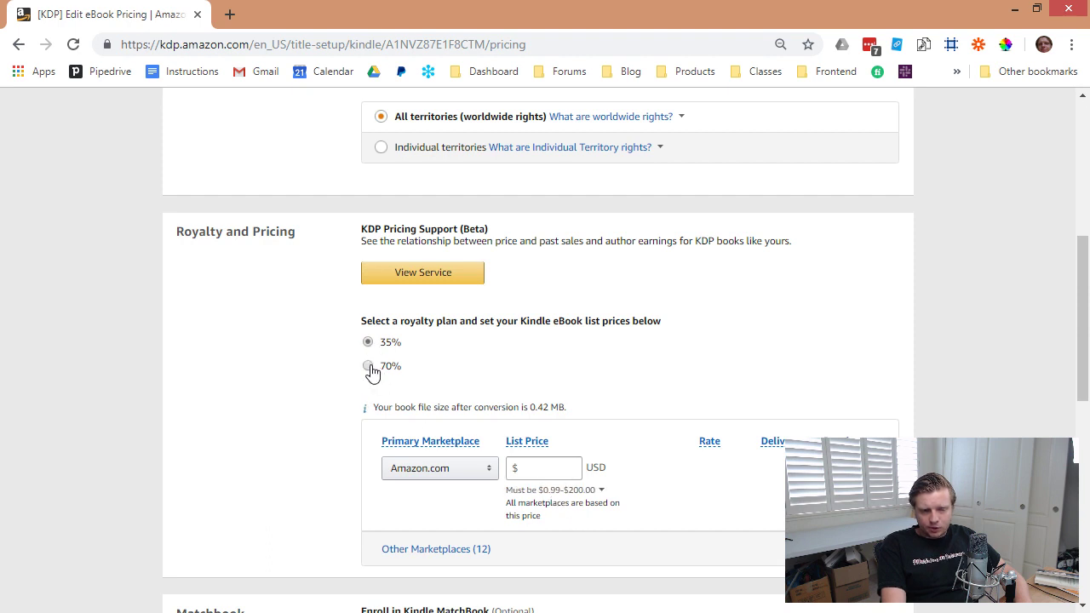
mouse_move(562, 501)
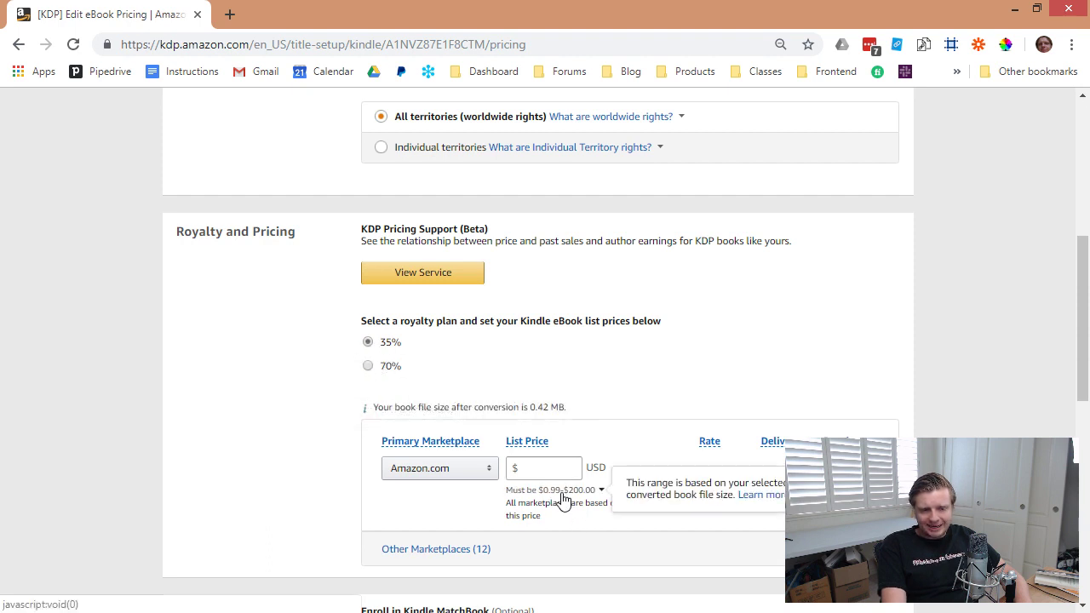
left_click(368, 366)
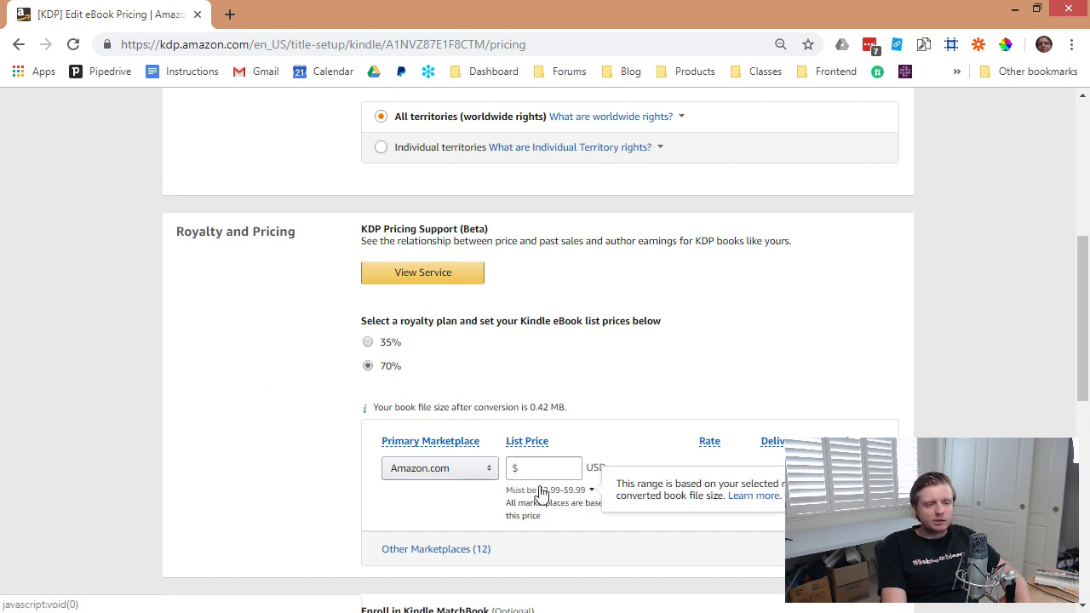
Choose the 35% royalty plan and set the Amazon.com list price to 0.99 USD.
left_click(368, 343)
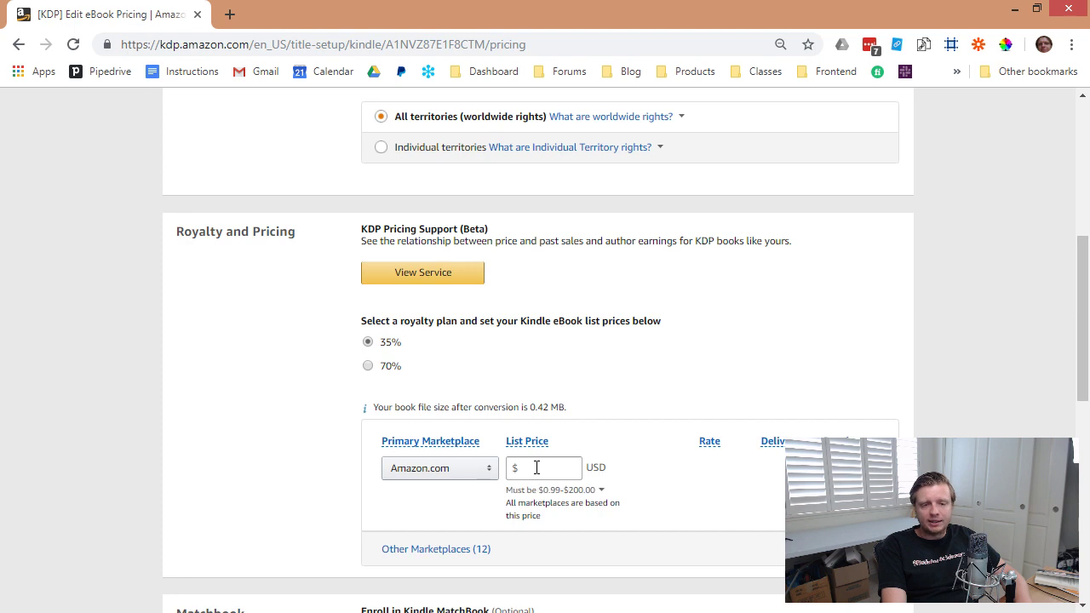
left_click(533, 467)
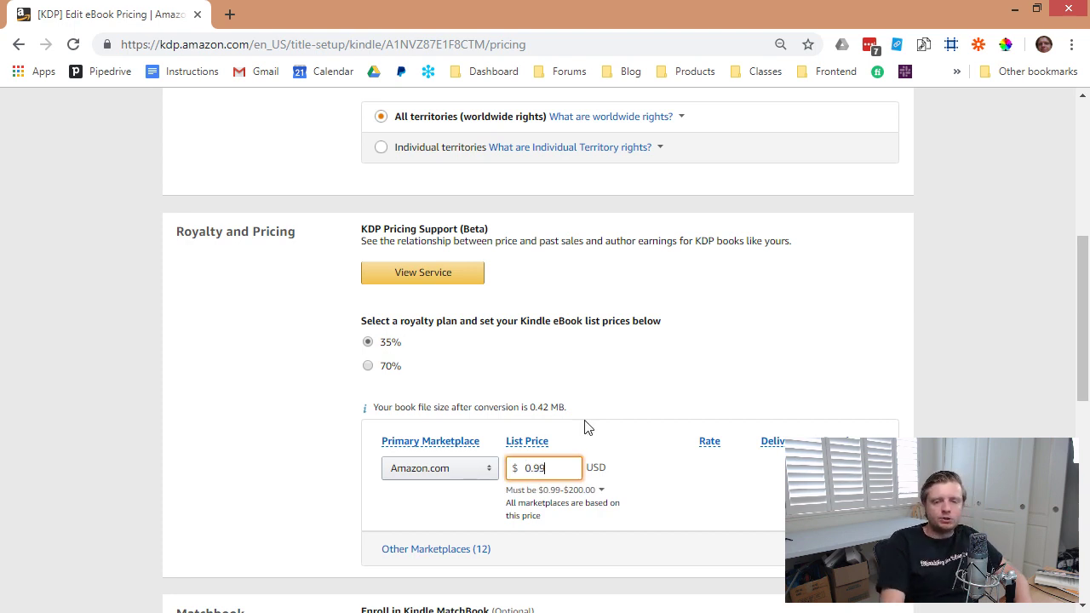
left_click(633, 377)
Expand the other marketplaces and review their list prices and royalties.
scroll(624, 396, "down", 2)
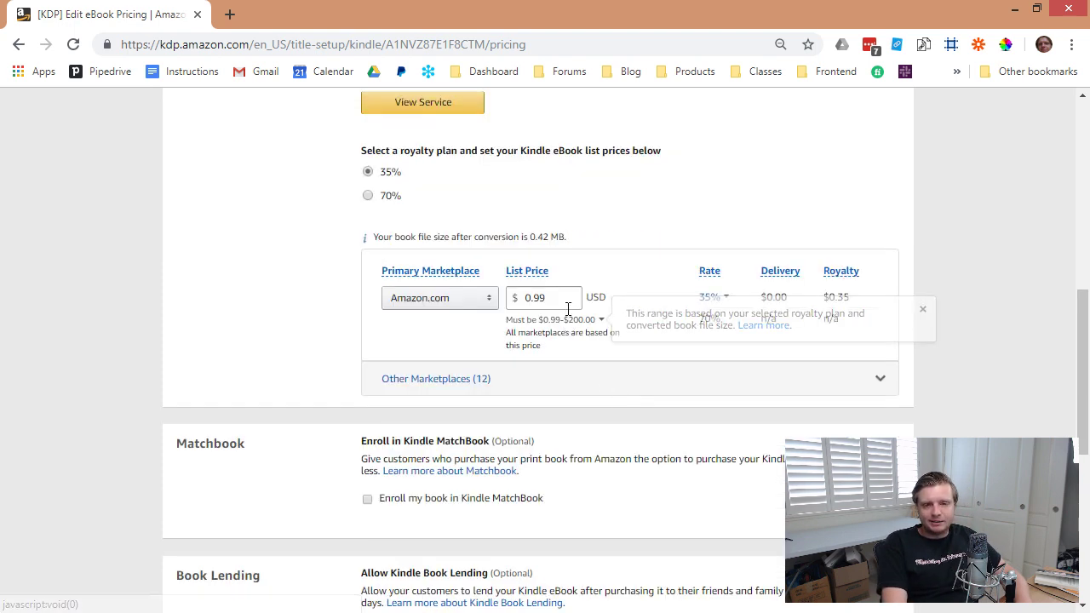
left_click(481, 385)
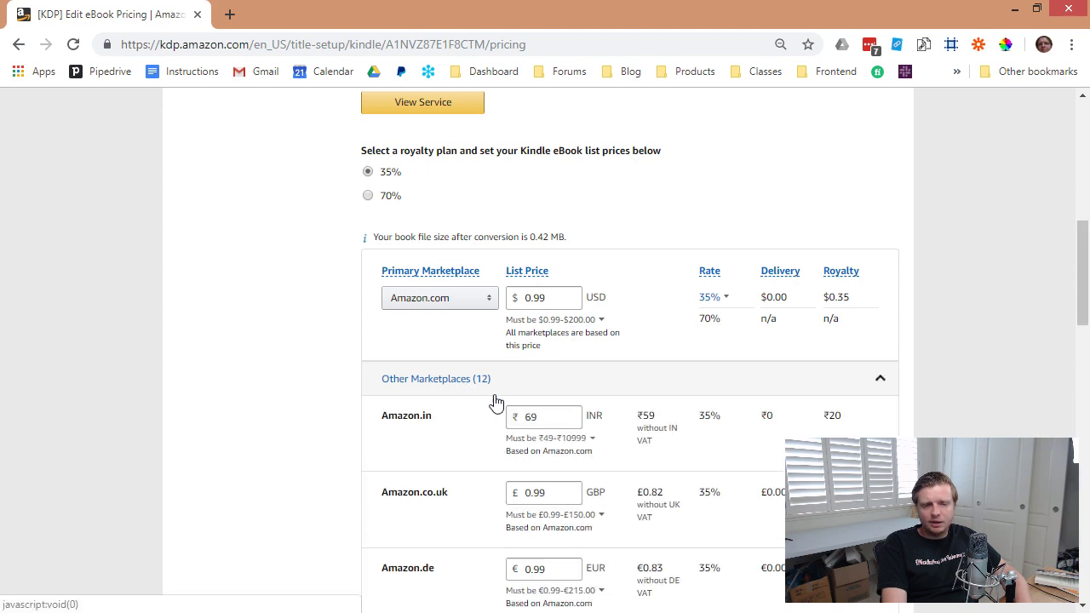
scroll(554, 409, "down", 12)
scroll(517, 377, "up", 4)
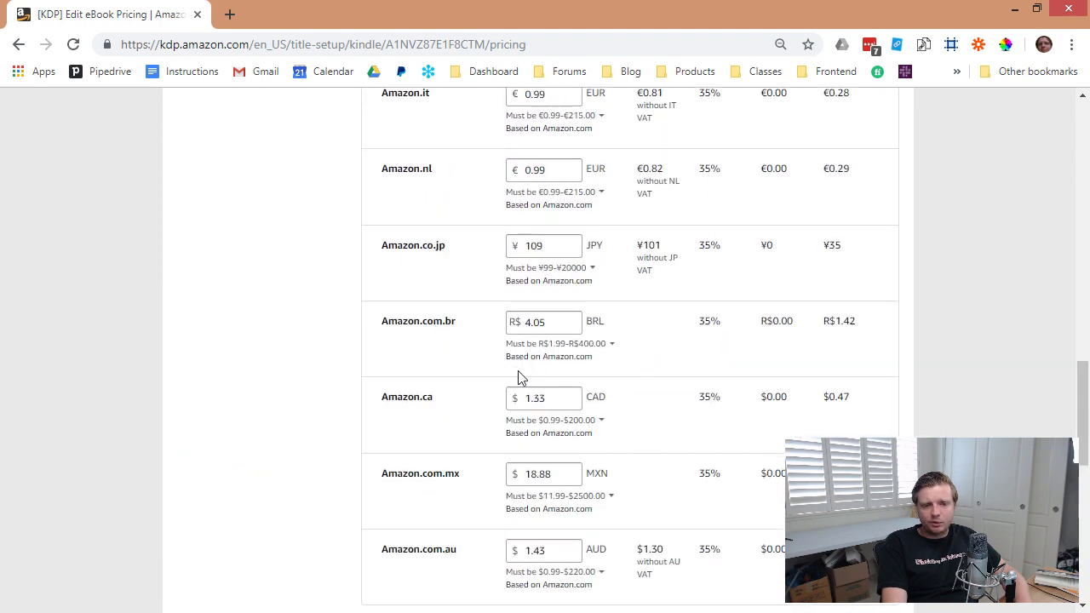
Enroll the title in Kindle MatchBook and set its MatchBook price to Free.
scroll(520, 378, "down", 5)
left_click(367, 283)
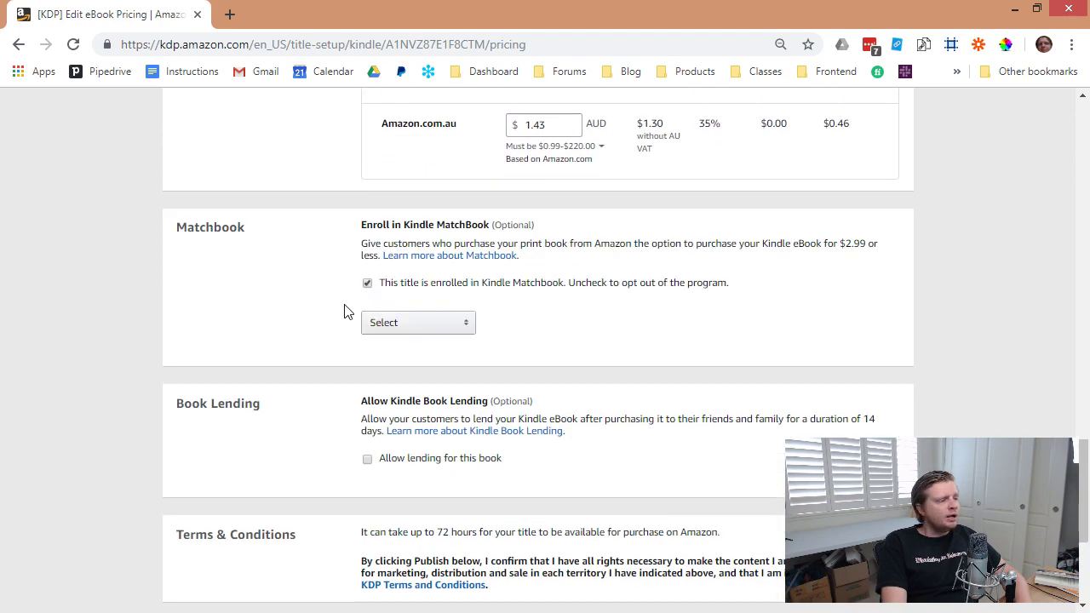
left_click(421, 325)
left_click(421, 328)
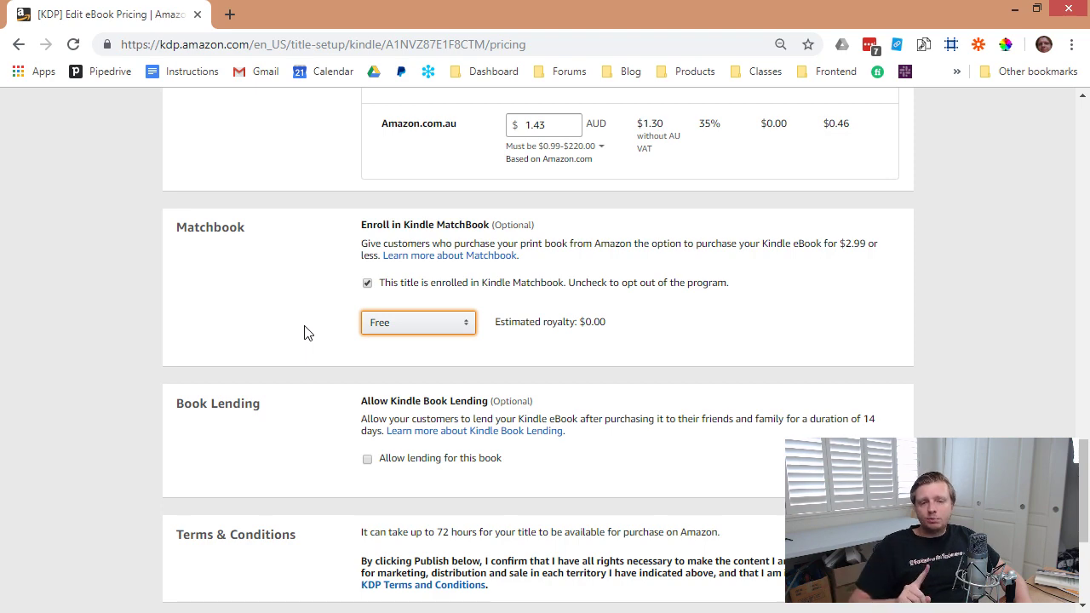
Allow Kindle lending for the book and save the pricing page as a draft.
scroll(230, 352, "down", 2)
left_click(366, 289)
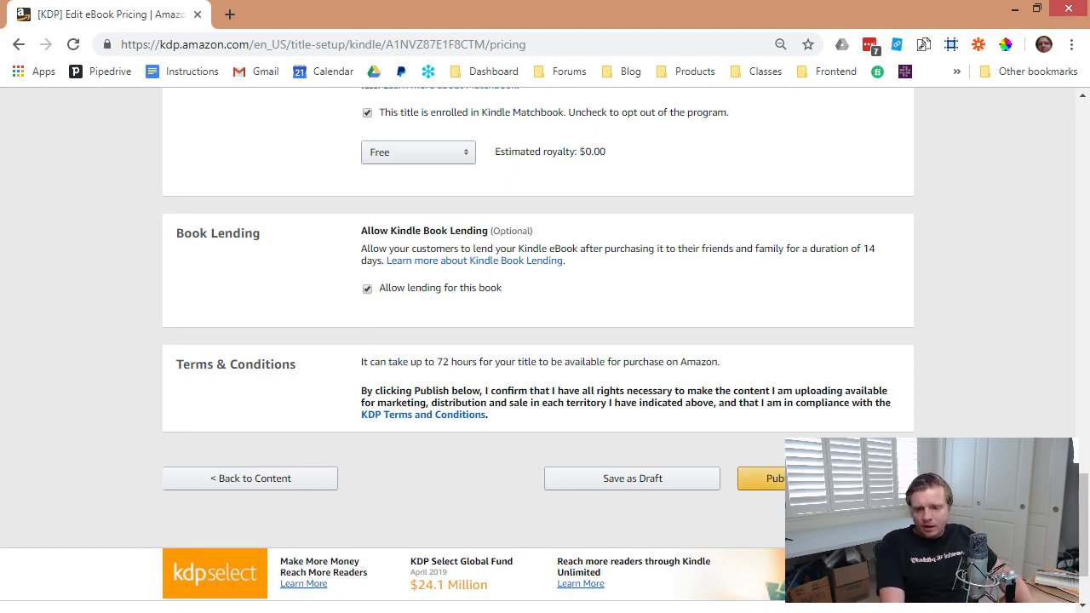
left_click(706, 481)
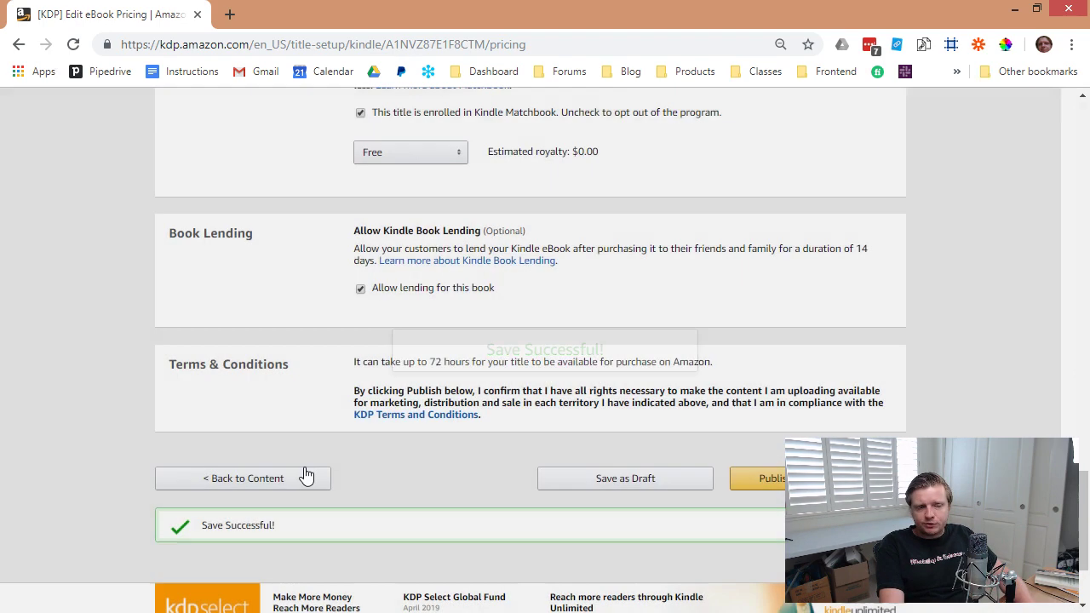
Return to the Kindle eBook Content page and launch the online previewer for the book.
left_click(273, 526)
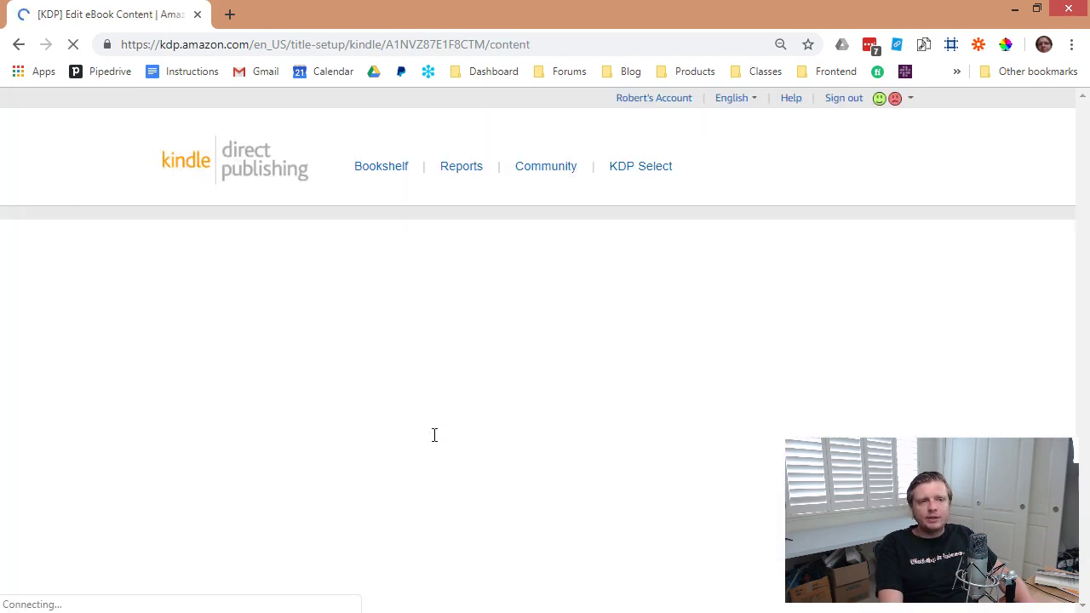
scroll(434, 435, "down", 6)
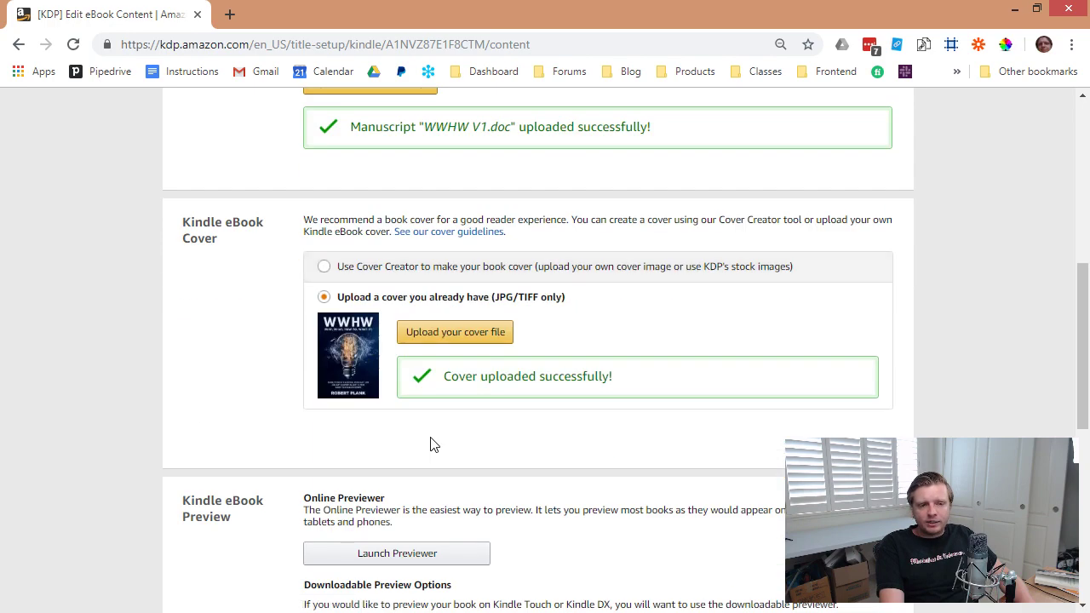
scroll(302, 417, "down", 2)
scroll(298, 421, "up", 1)
scroll(341, 429, "down", 1)
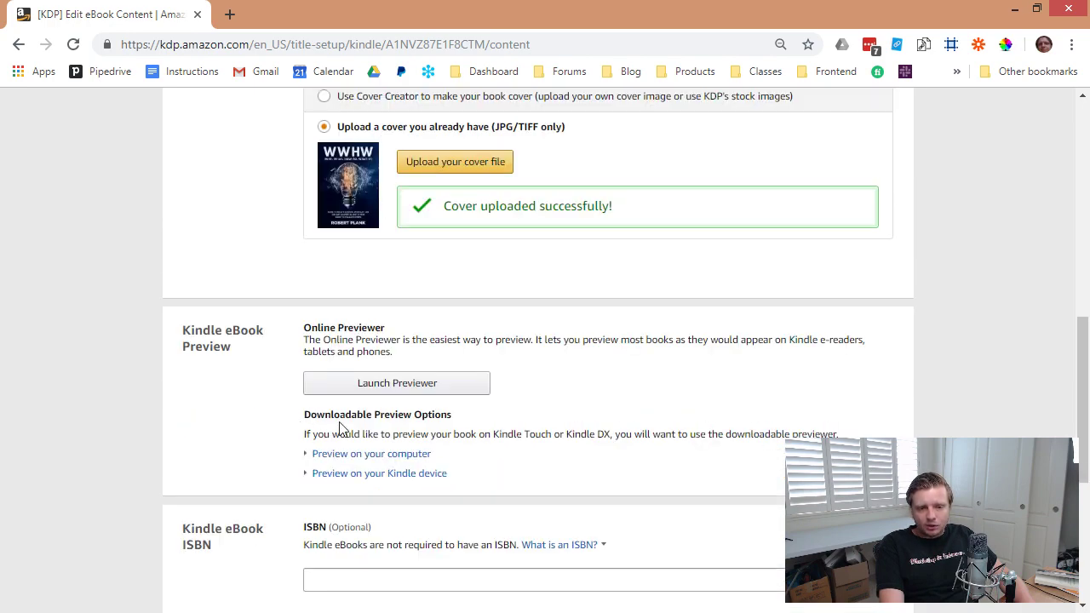
scroll(449, 430, "up", 1)
scroll(447, 436, "up", 4)
scroll(345, 346, "down", 3)
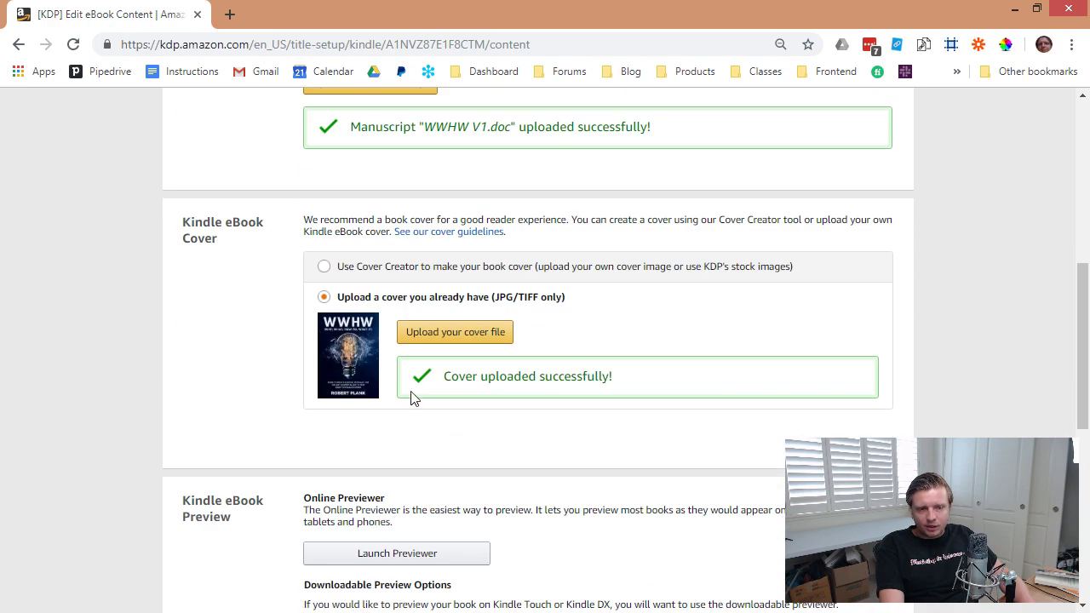
scroll(385, 359, "down", 2)
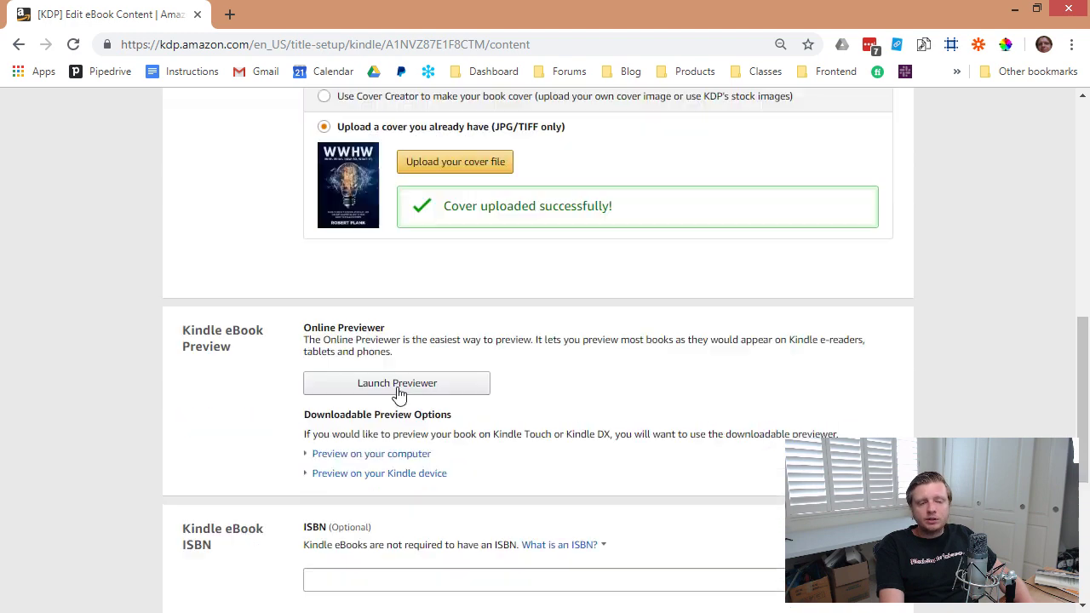
left_click(432, 390)
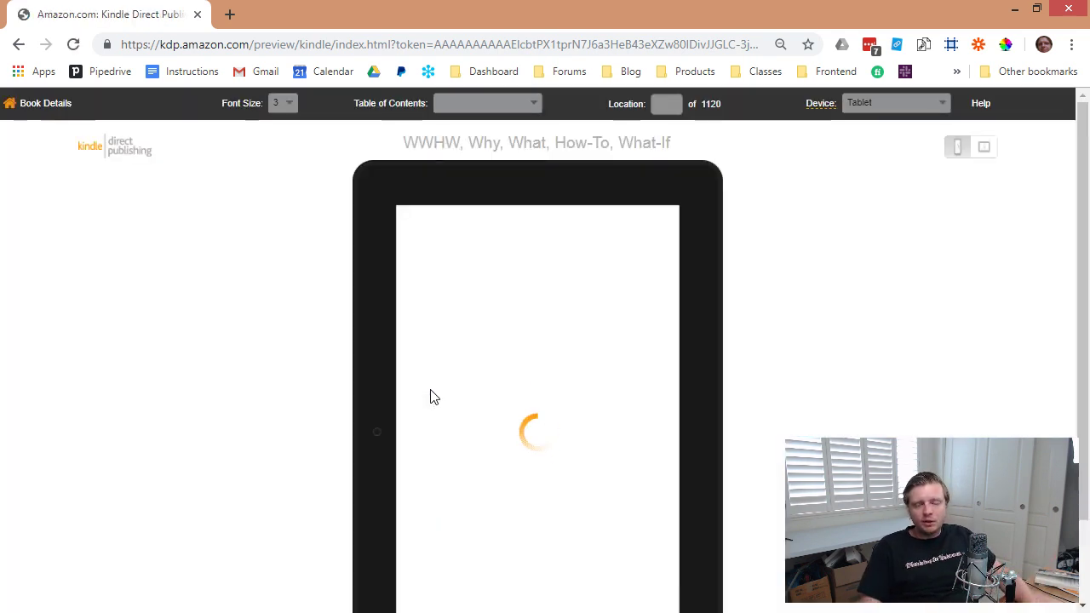
Page through the opening of the book in the tablet preview, checking the title page, cover, free gift page, and introduction.
left_click_drag(1079, 224, 1081, 262)
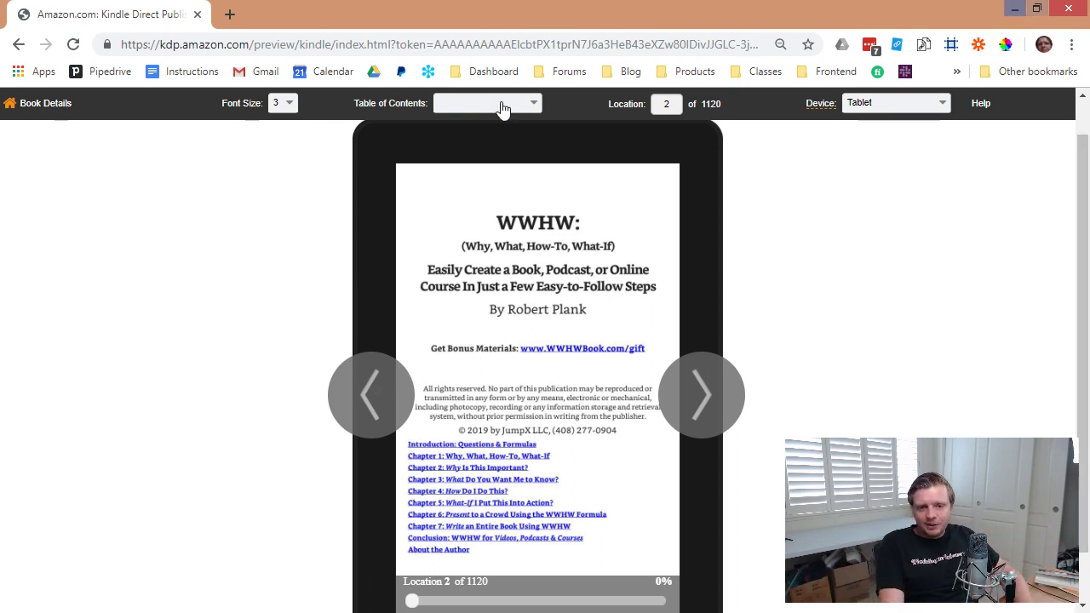
left_click(696, 400)
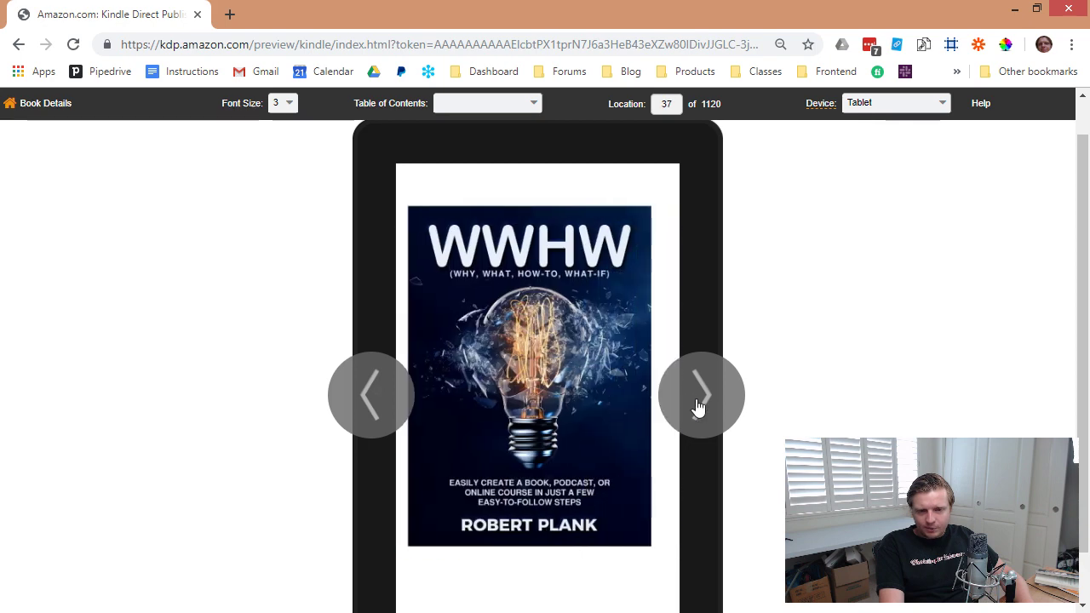
left_click(695, 402)
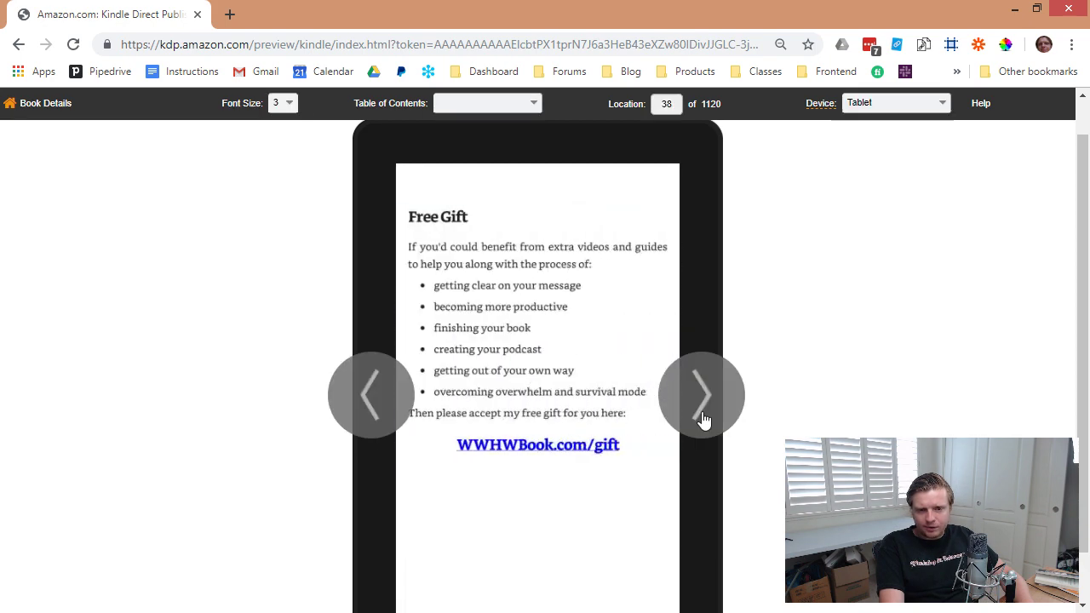
left_click(702, 412)
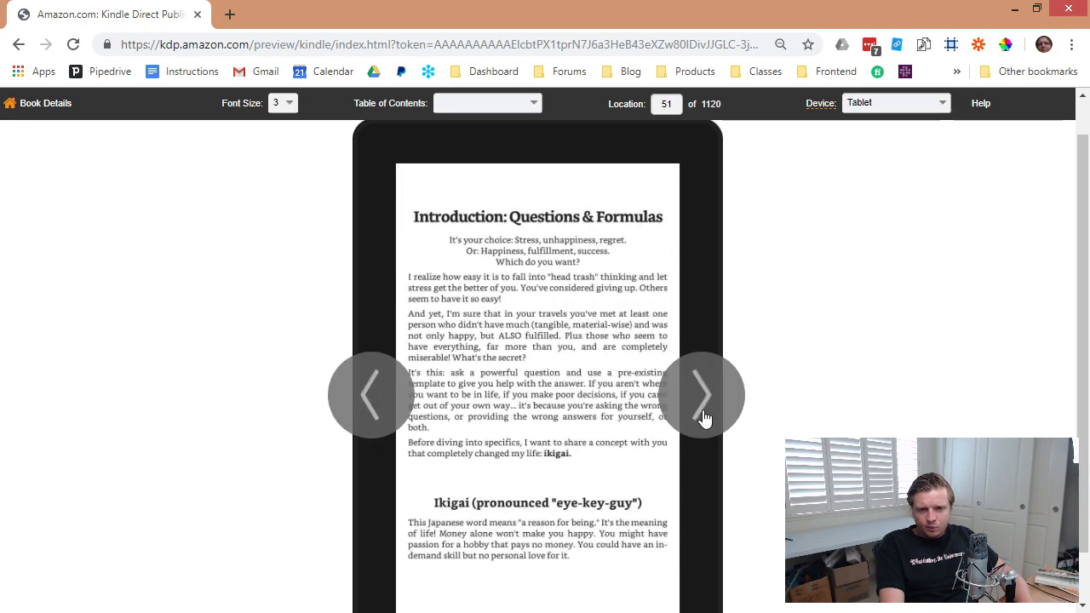
left_click(702, 412)
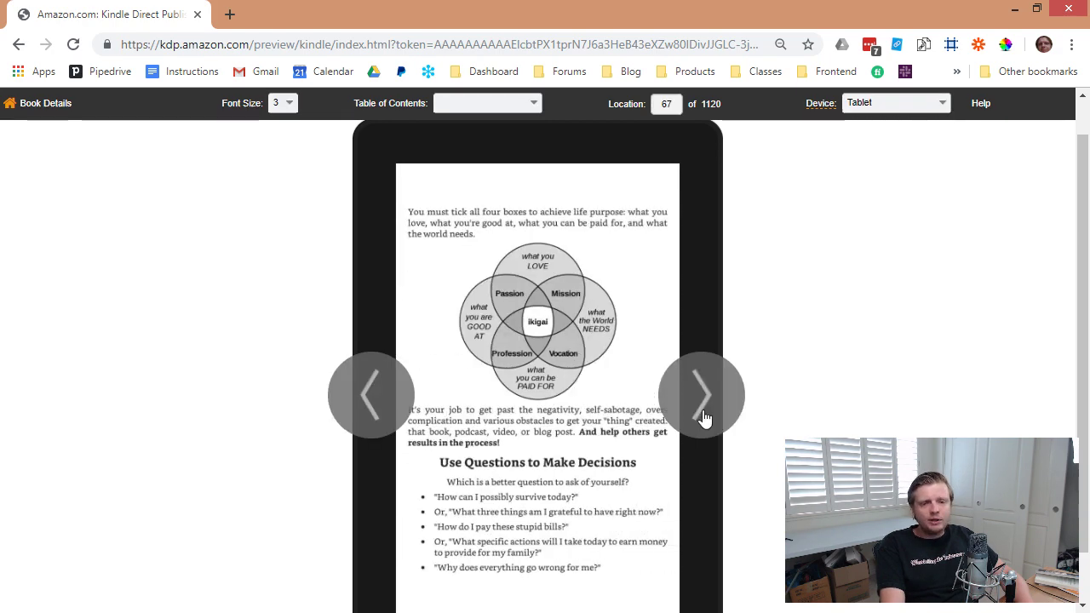
left_click(702, 412)
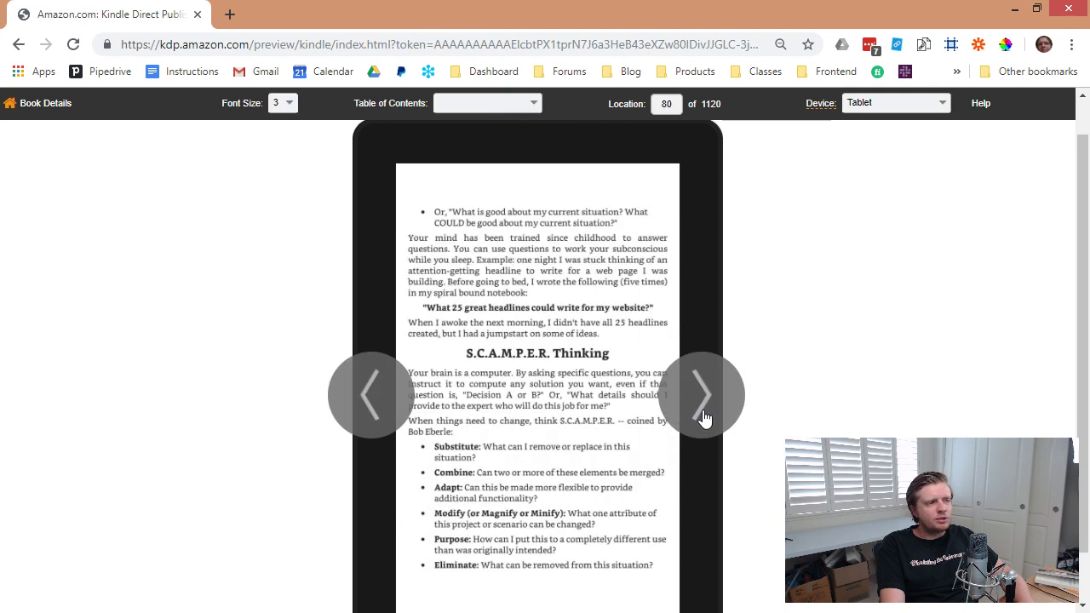
Set the preview device to Phone, check the layout of the following pages, and return to the book's content page.
left_click(870, 103)
left_click(867, 123)
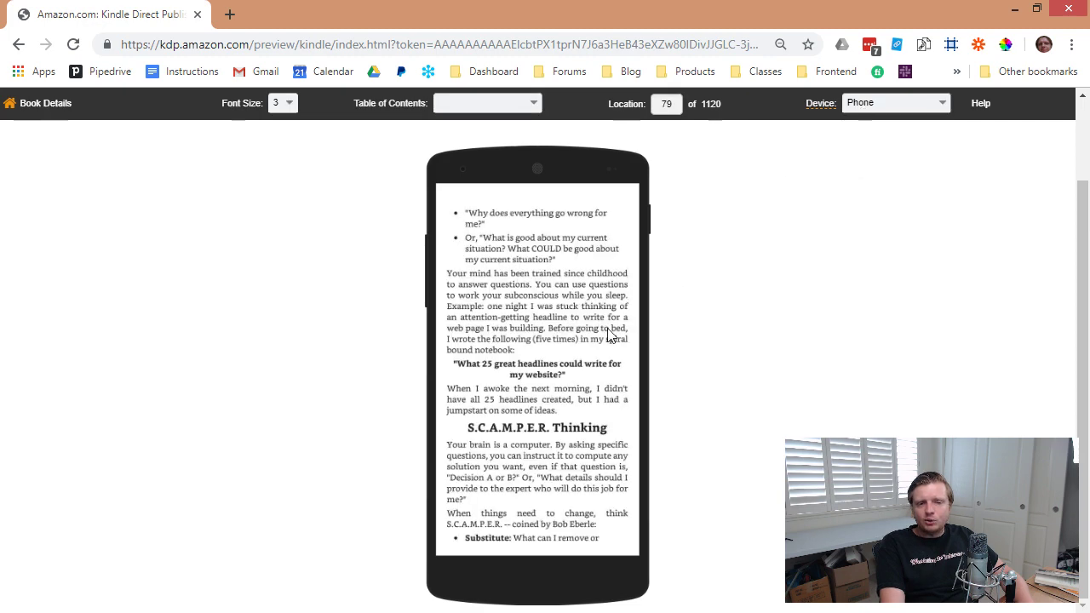
left_click(644, 350)
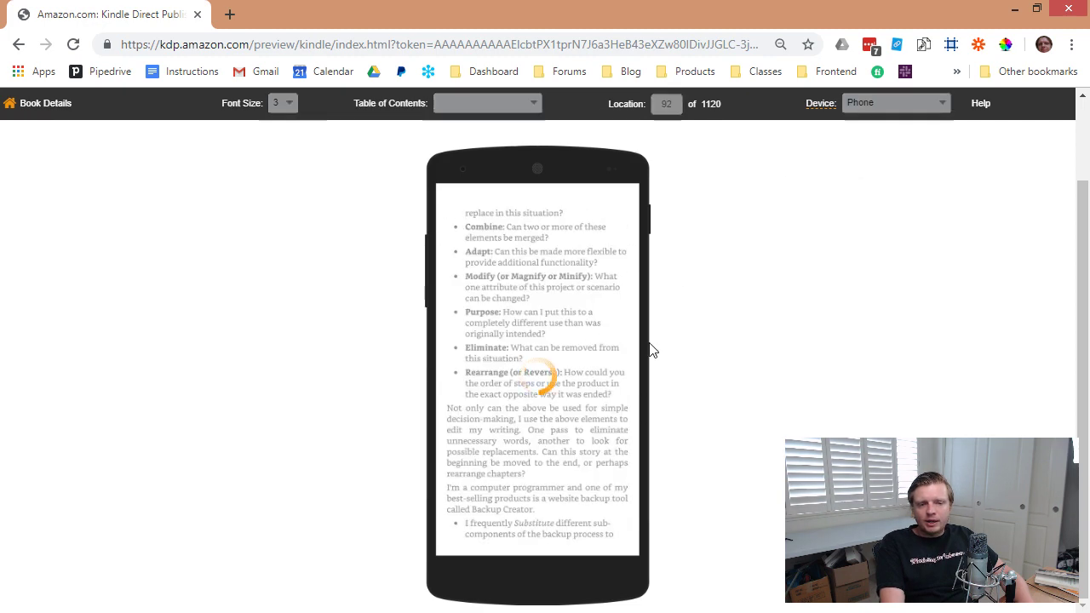
left_click(650, 349)
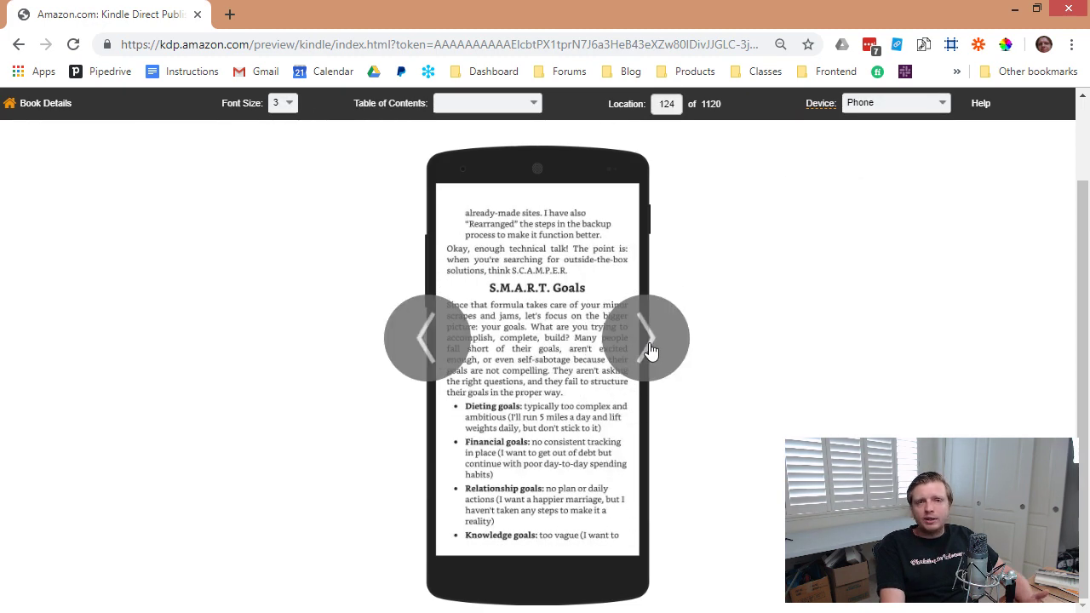
left_click(32, 112)
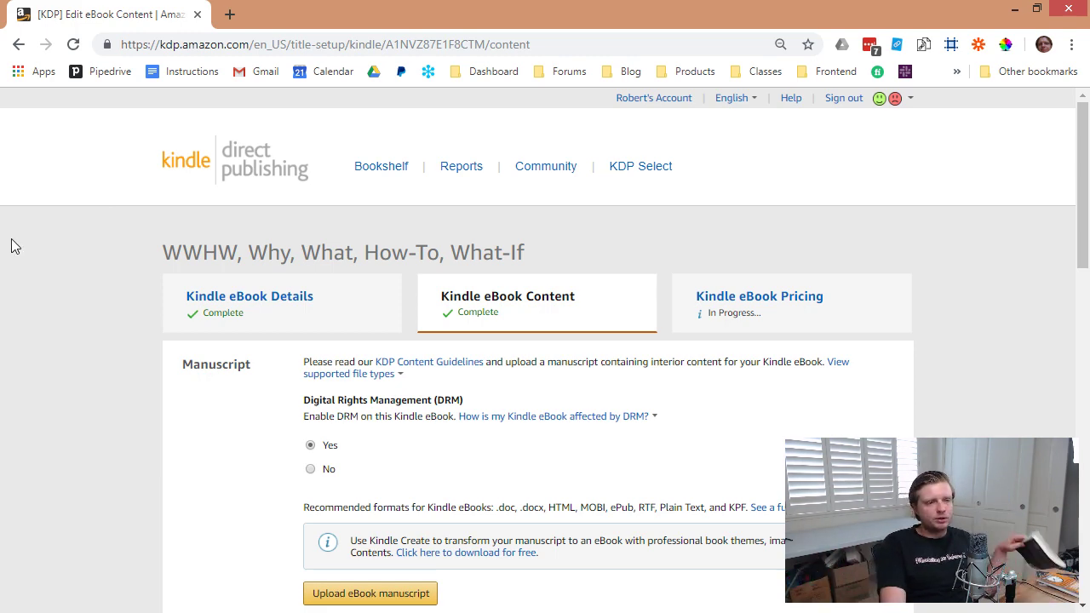
Check the uploaded manuscript and cover, then save the content page and continue to pricing, retrying from the content page if needed.
scroll(153, 312, "down", 3)
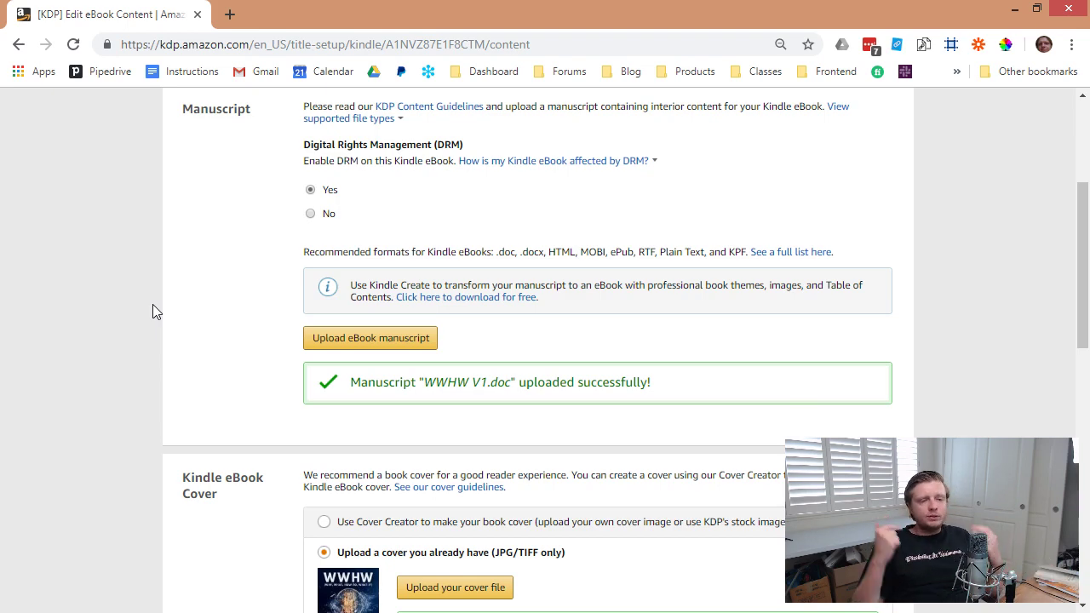
scroll(156, 307, "down", 2)
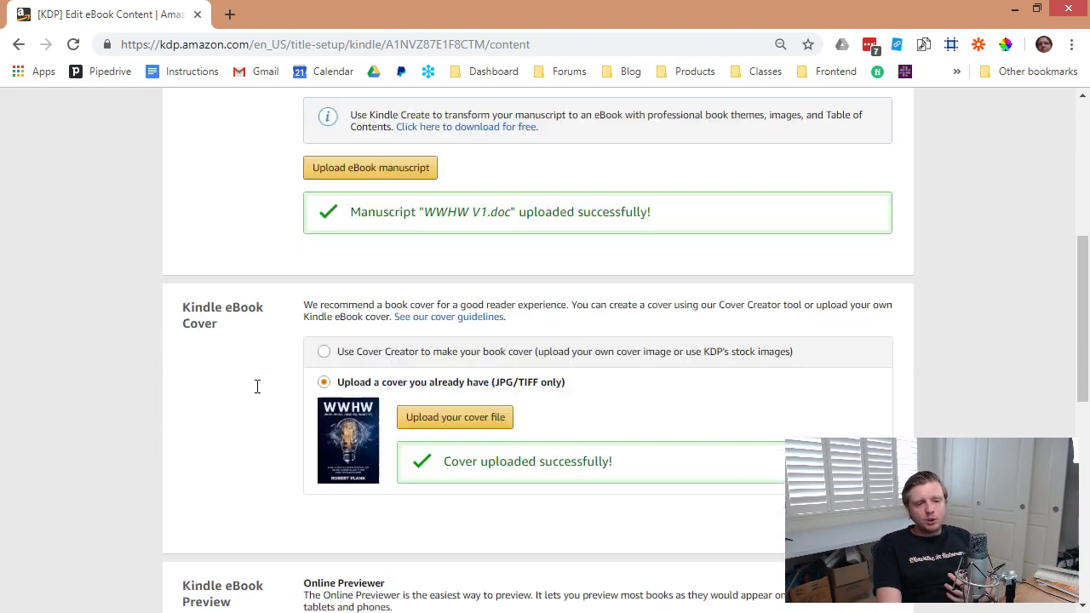
scroll(349, 423, "down", 1)
scroll(356, 304, "up", 2)
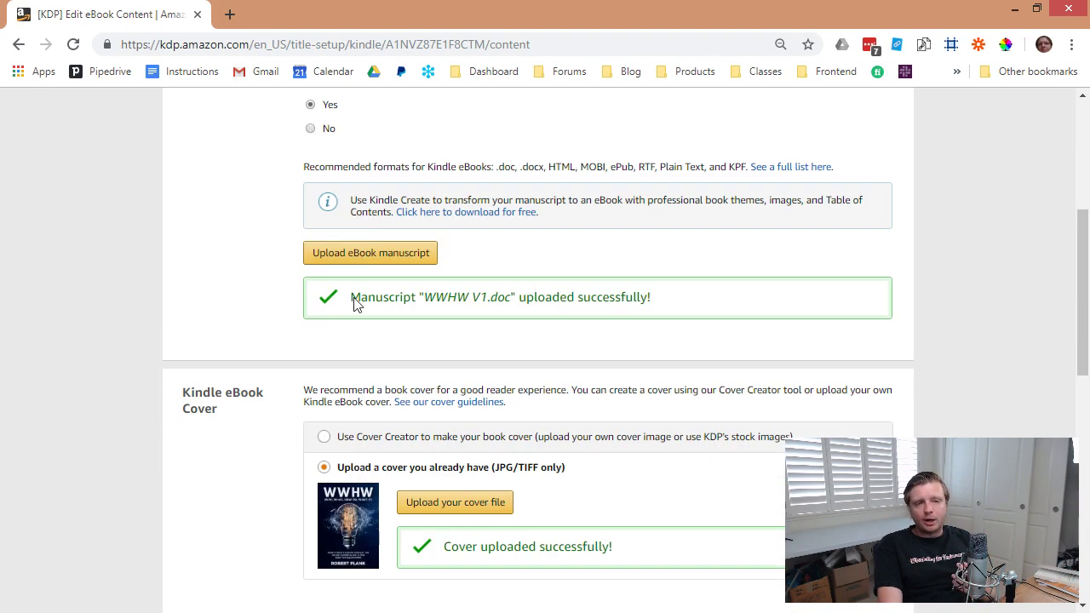
scroll(362, 202, "down", 8)
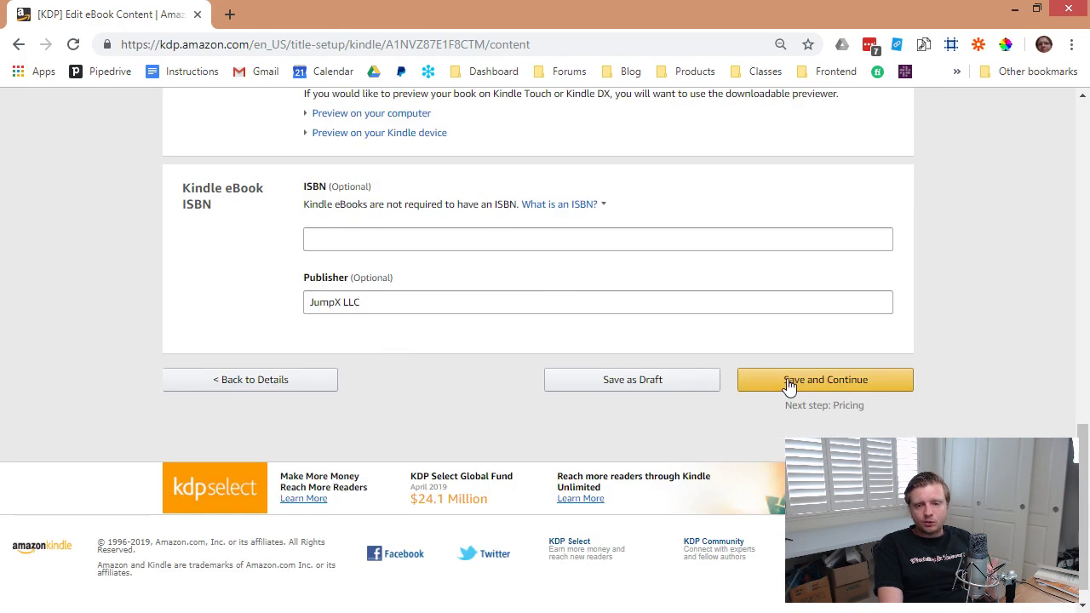
left_click(787, 381)
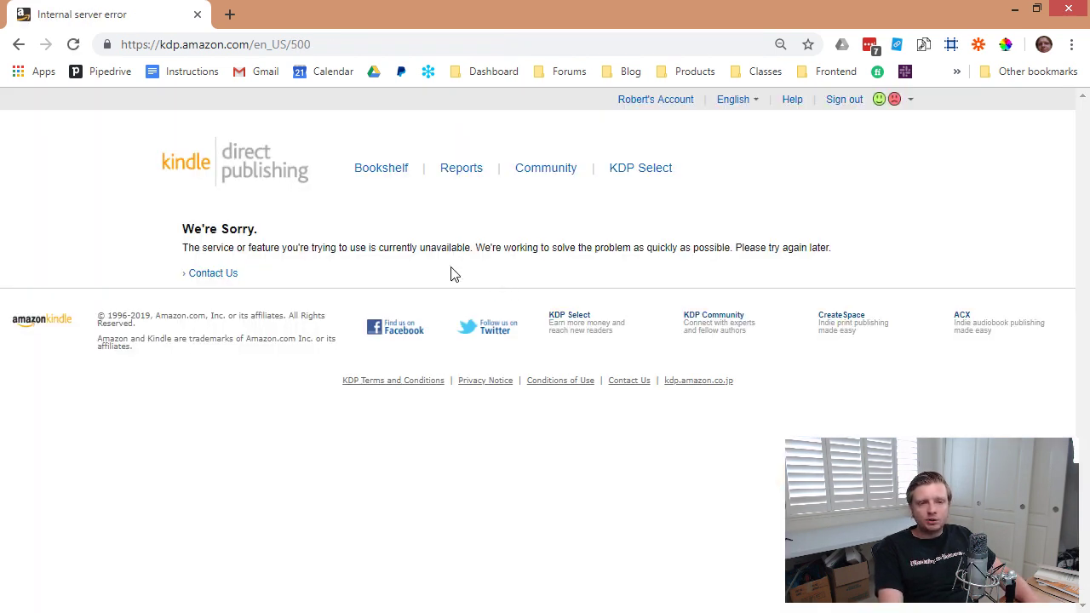
left_click(18, 44)
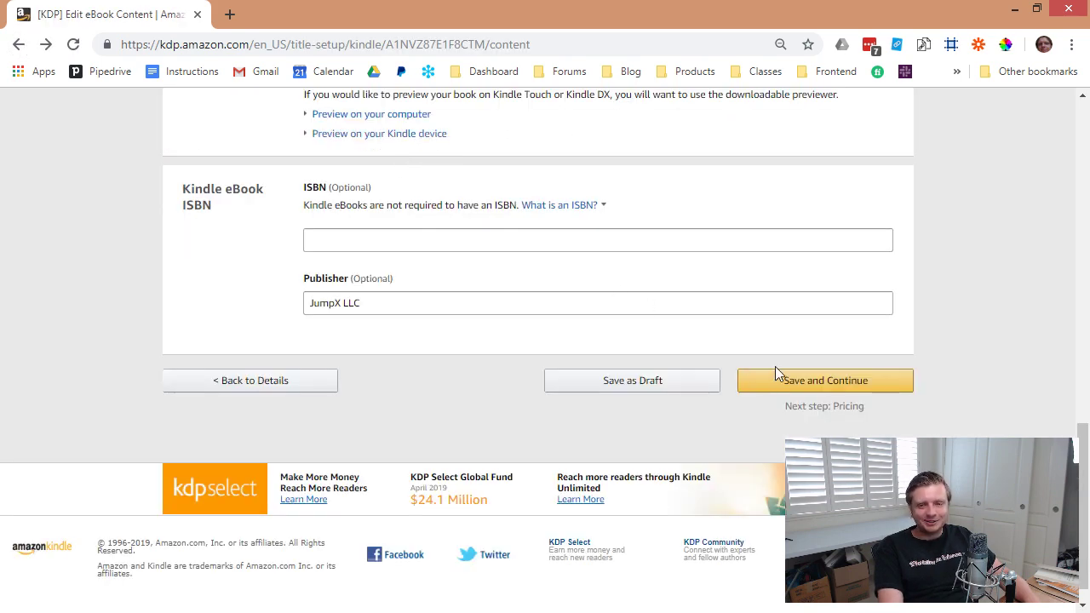
left_click(790, 381)
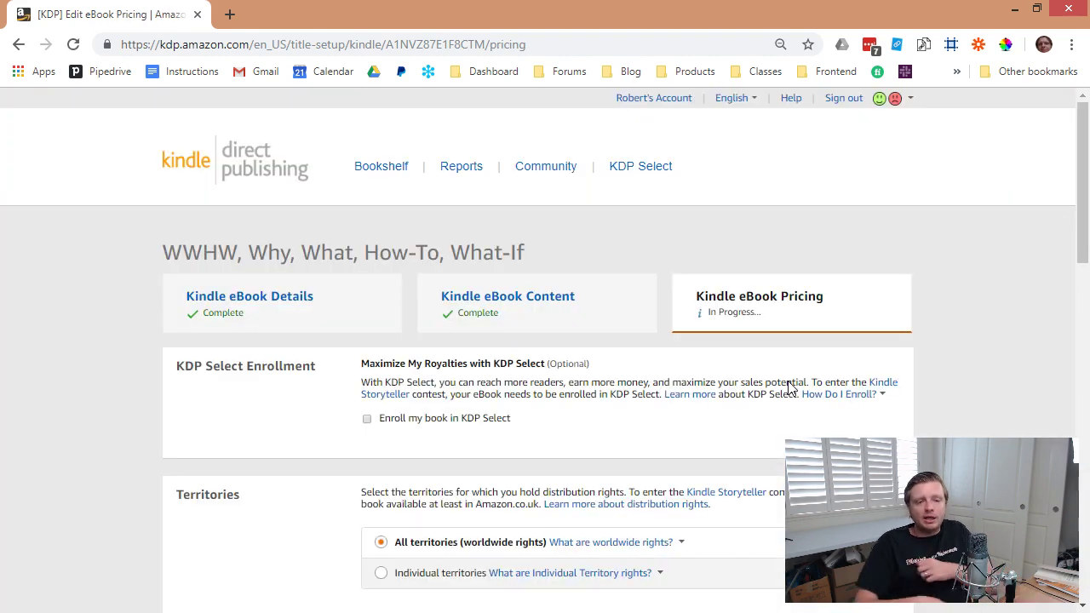
Enroll the book in KDP Select and publish the Kindle eBook.
left_click(367, 418)
scroll(366, 464, "down", 3)
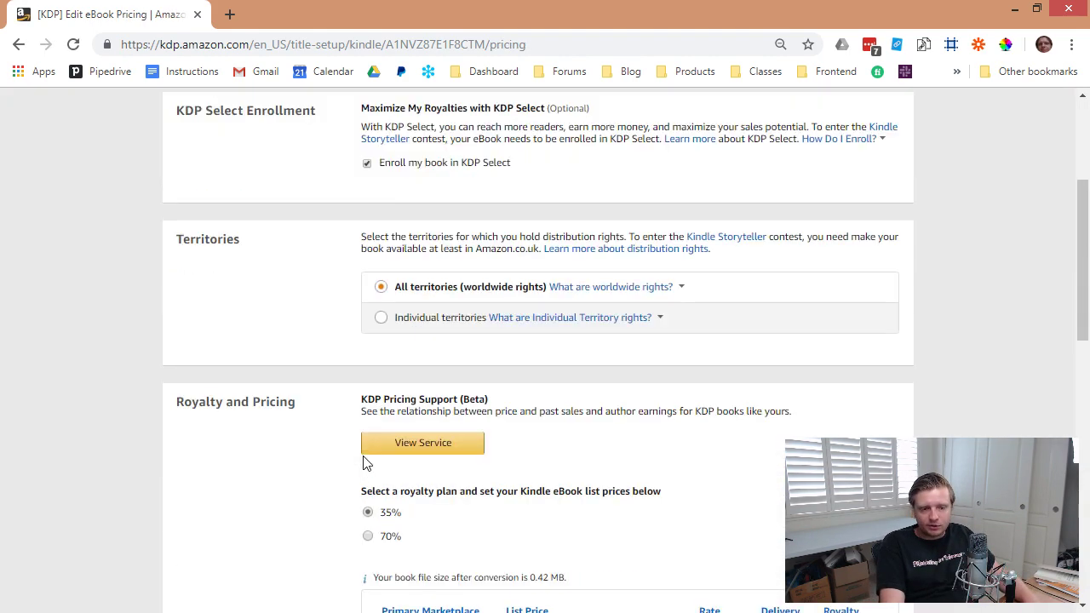
scroll(366, 464, "down", 8)
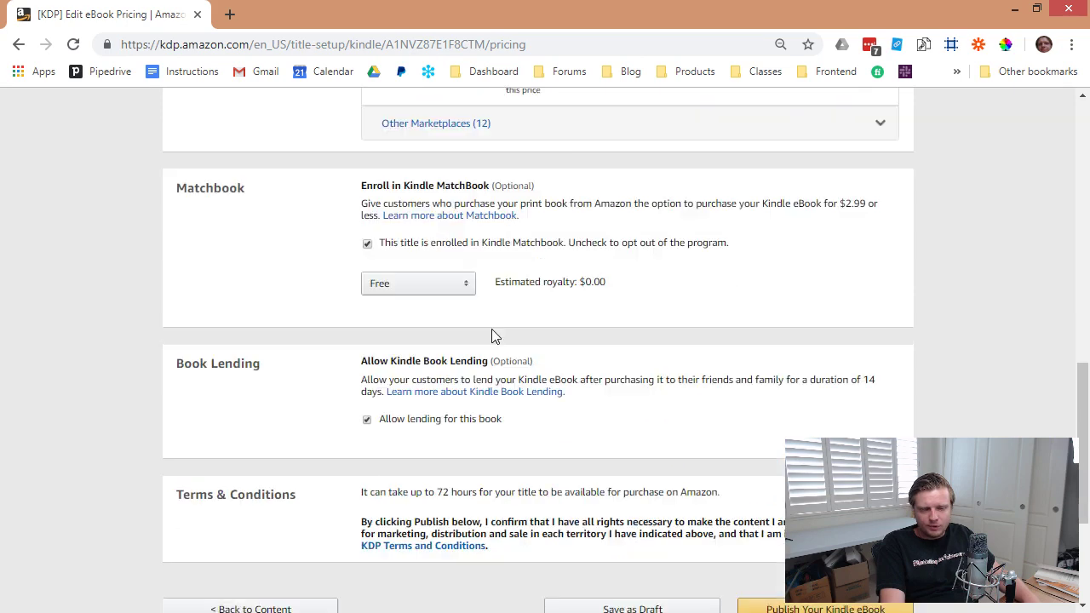
scroll(491, 336, "down", 2)
left_click(817, 440)
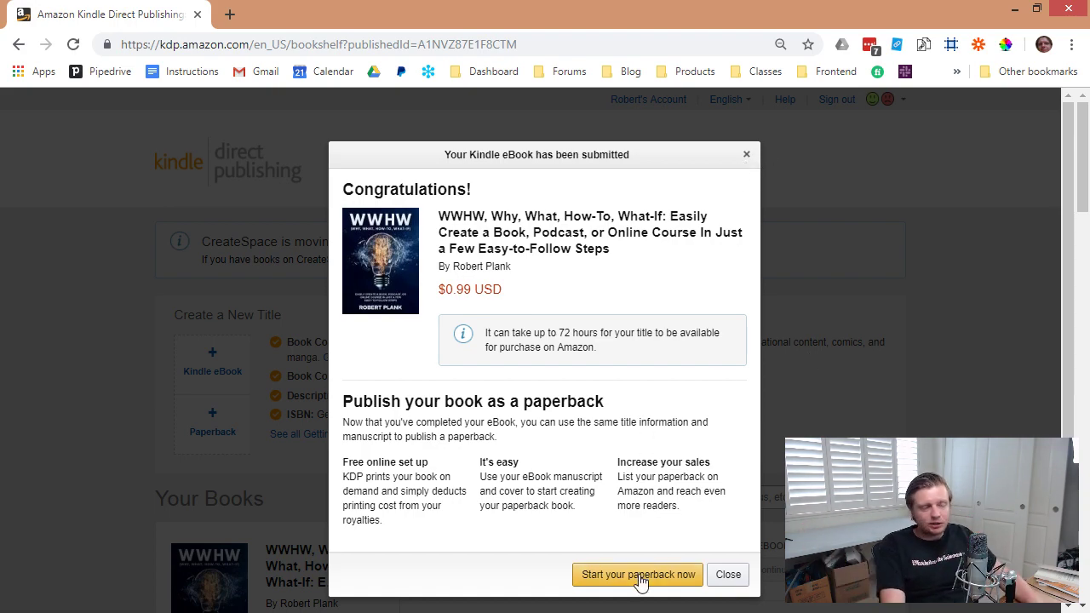
Dismiss the submission confirmation and examine the WWHW entry and the paperback creation options on the bookshelf.
left_click(747, 155)
scroll(813, 315, "down", 2)
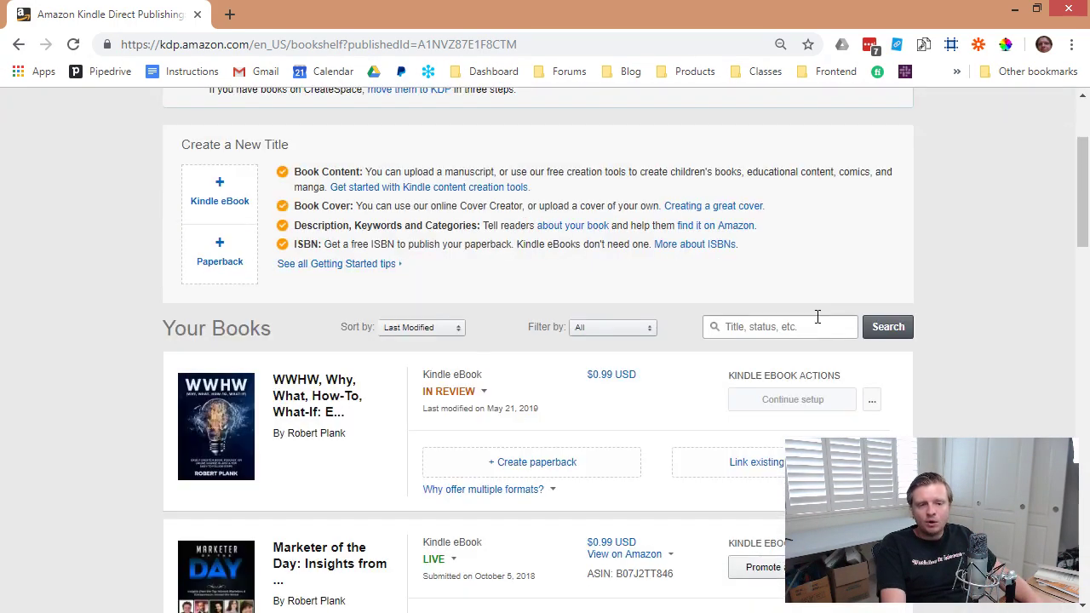
scroll(786, 316, "down", 1)
scroll(224, 151, "up", 1)
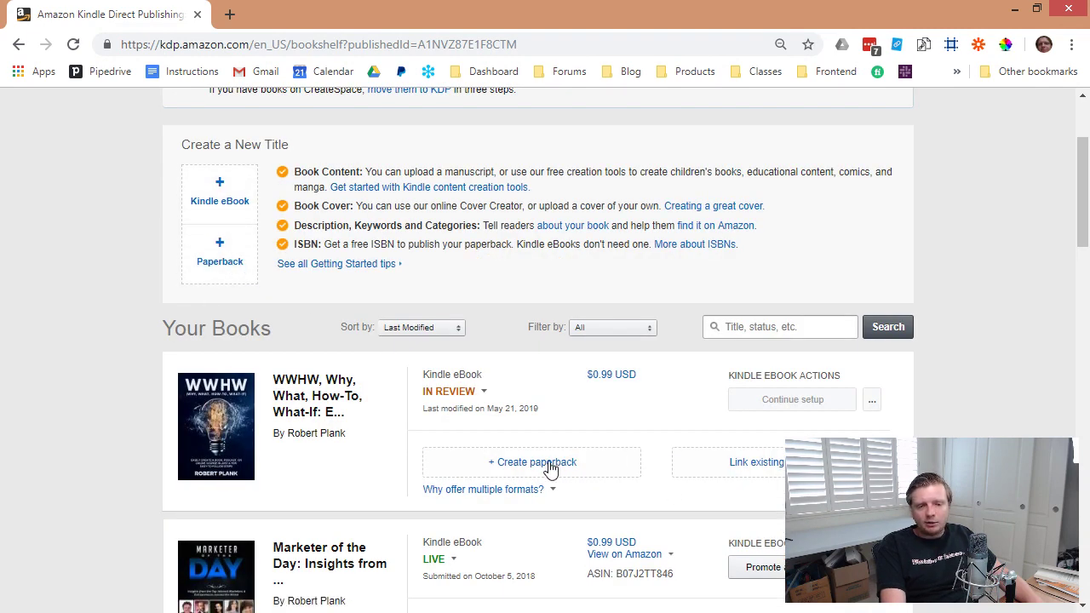
scroll(549, 467, "down", 1)
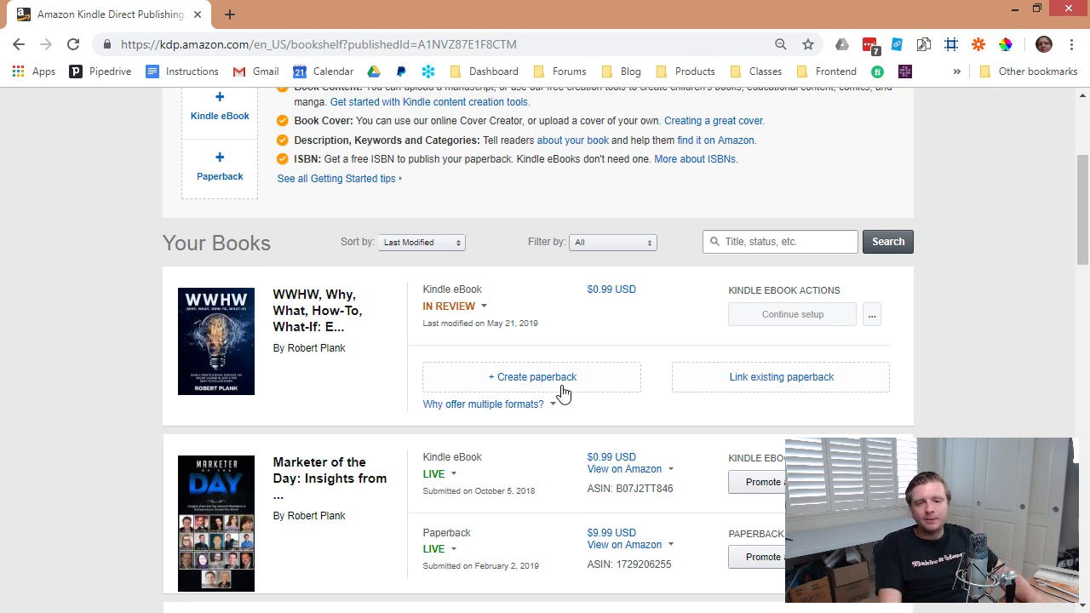
scroll(170, 281, "up", 2)
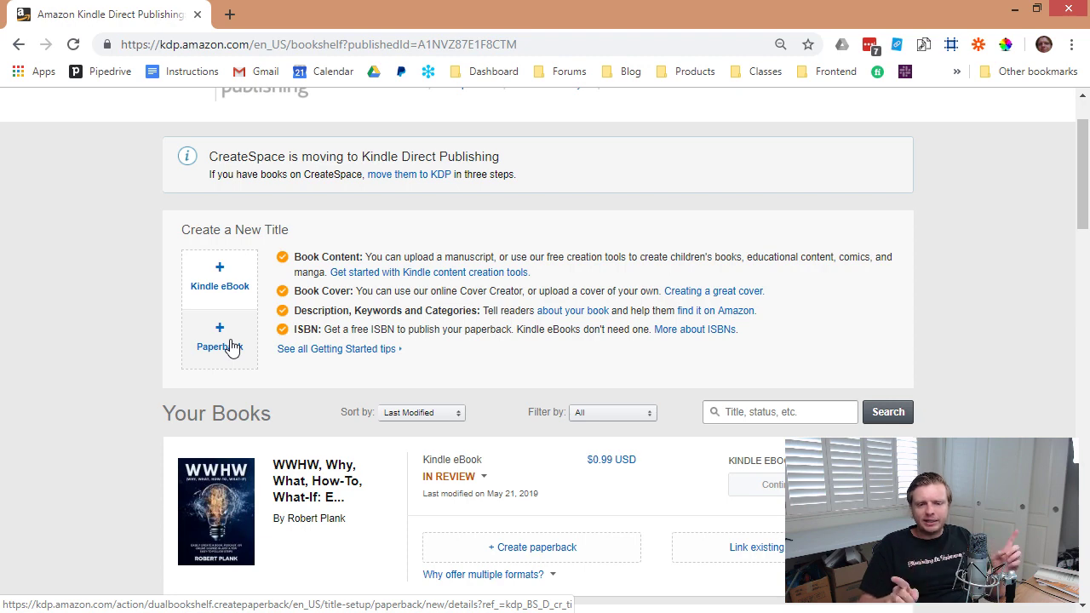
scroll(80, 368, "down", 4)
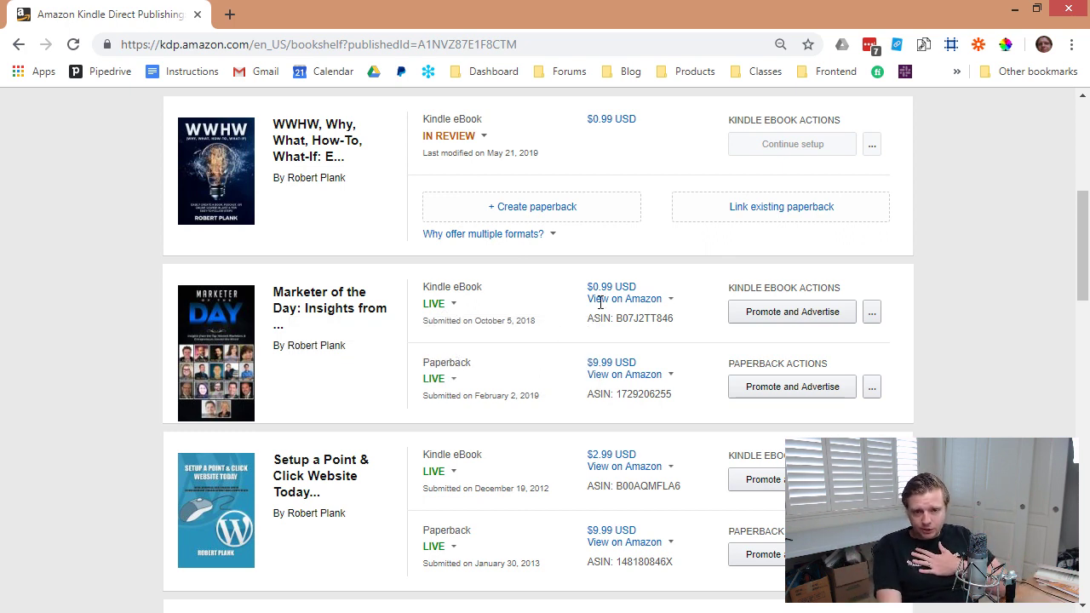
View the US Amazon listing of the Marketer of the Day eBook, examine its available formats, and close the listing.
mouse_move(600, 302)
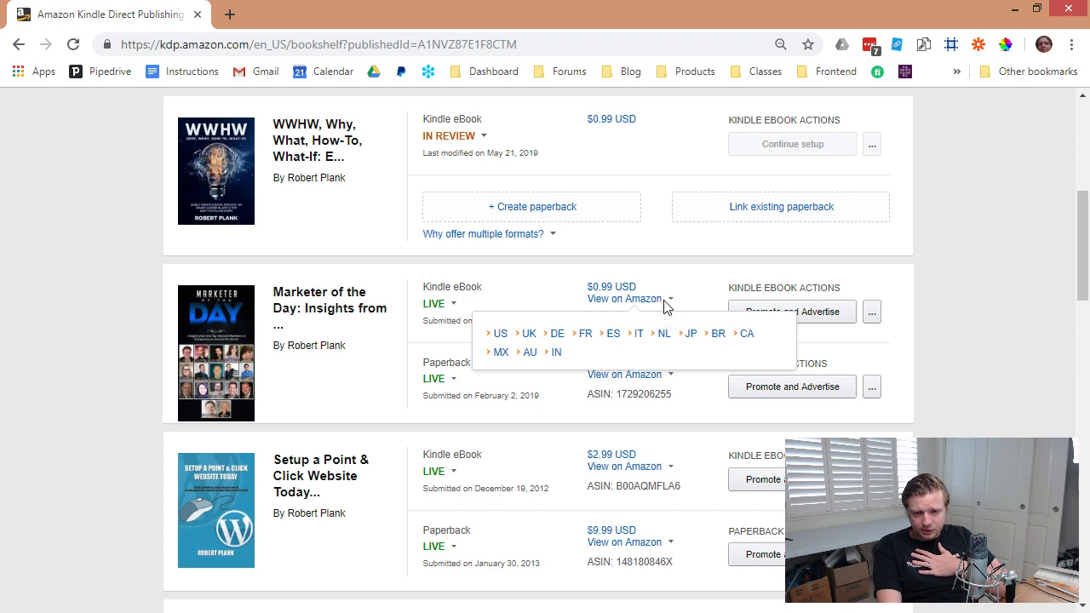
left_click(500, 333)
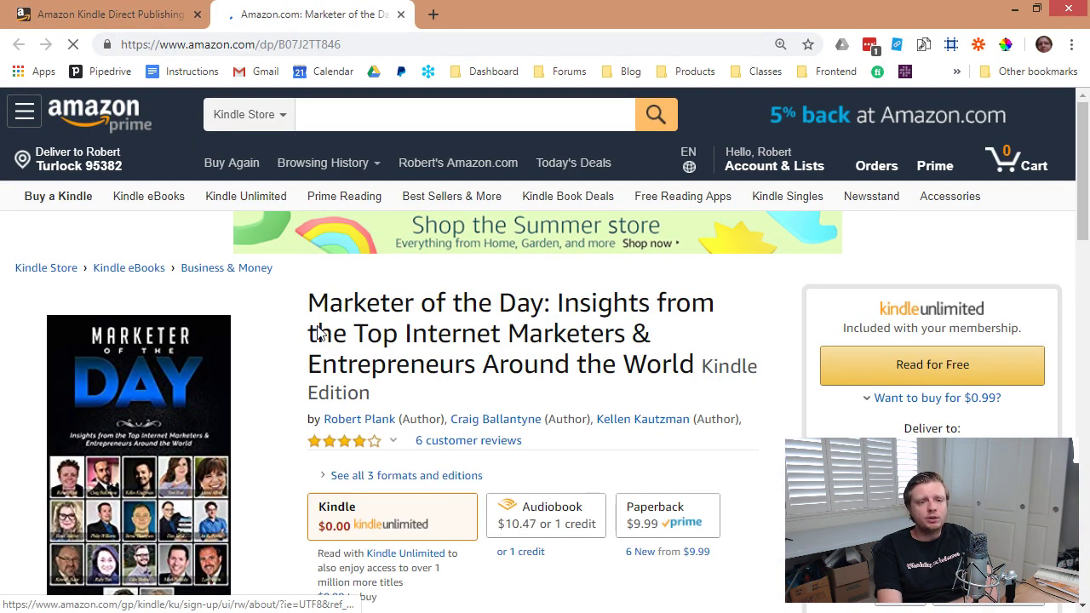
scroll(319, 332, "down", 2)
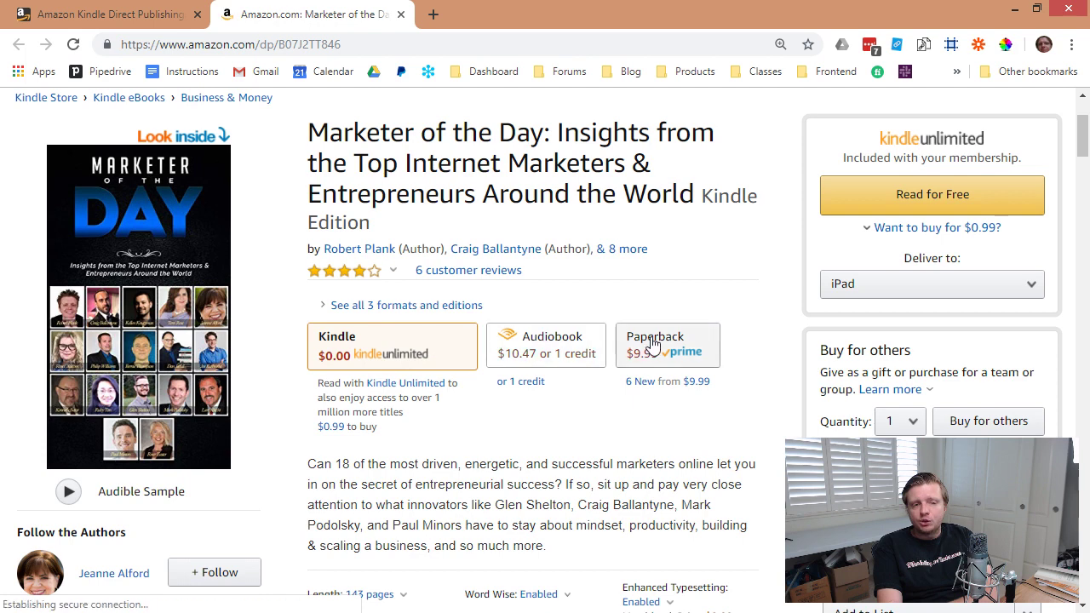
left_click(400, 15)
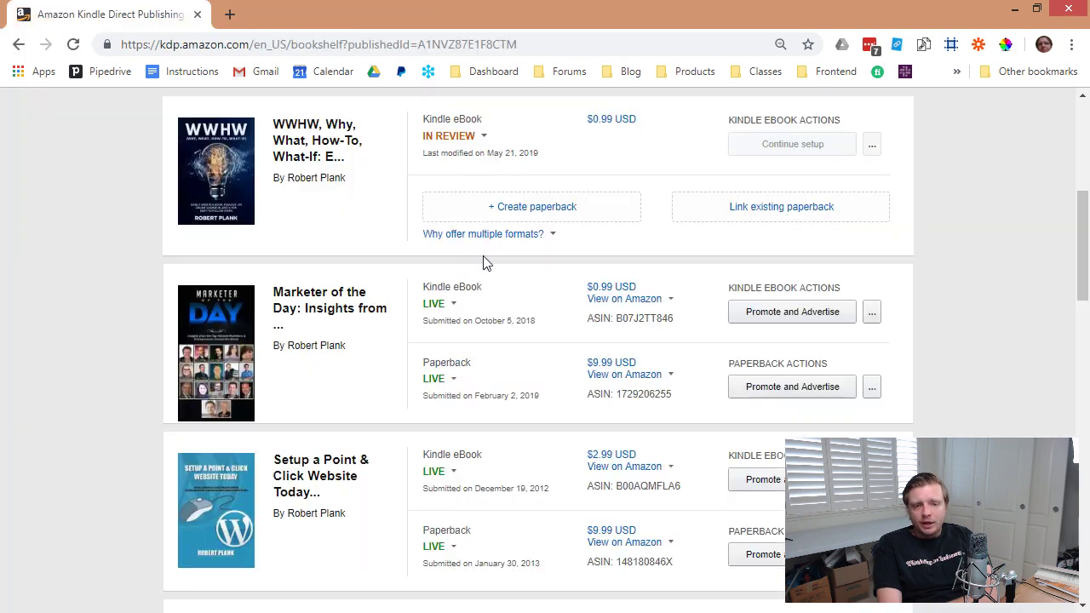
Start creating a paperback edition of the WWHW book from its bookshelf entry.
scroll(404, 255, "up", 2)
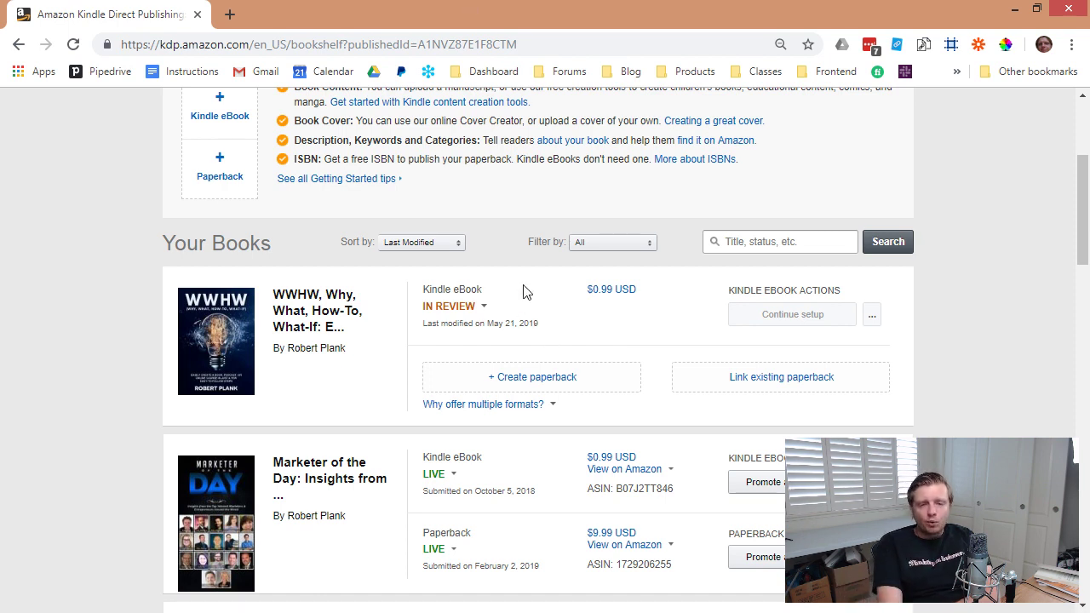
left_click(540, 381)
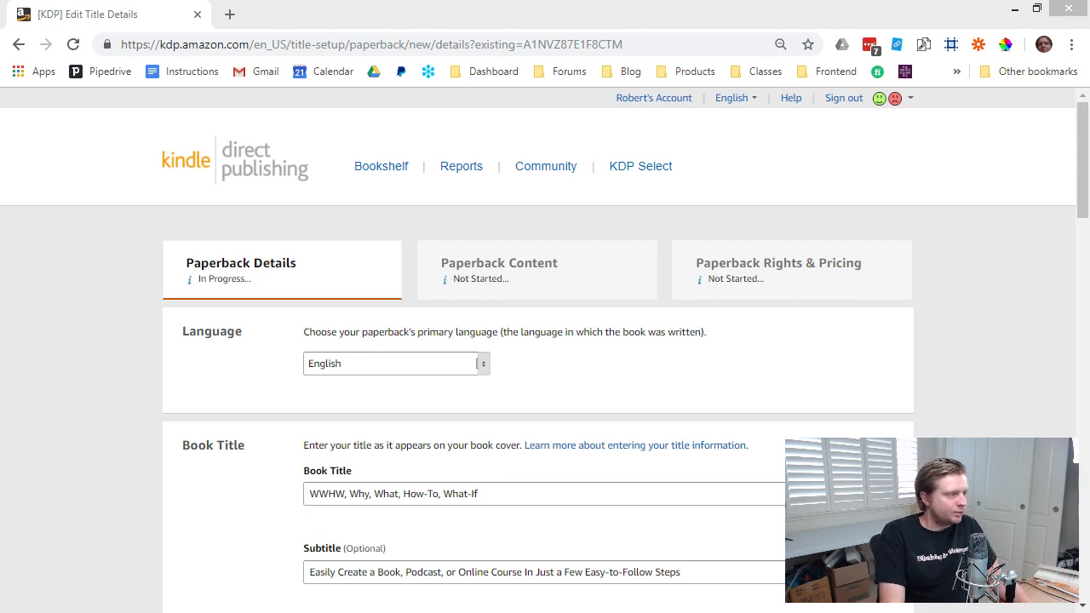
Switch to Word, save the WWHW V1 manuscript as a PDF in the Books folder with PDF/A compliance, and return to the paperback setup.
key("alt+Tab")
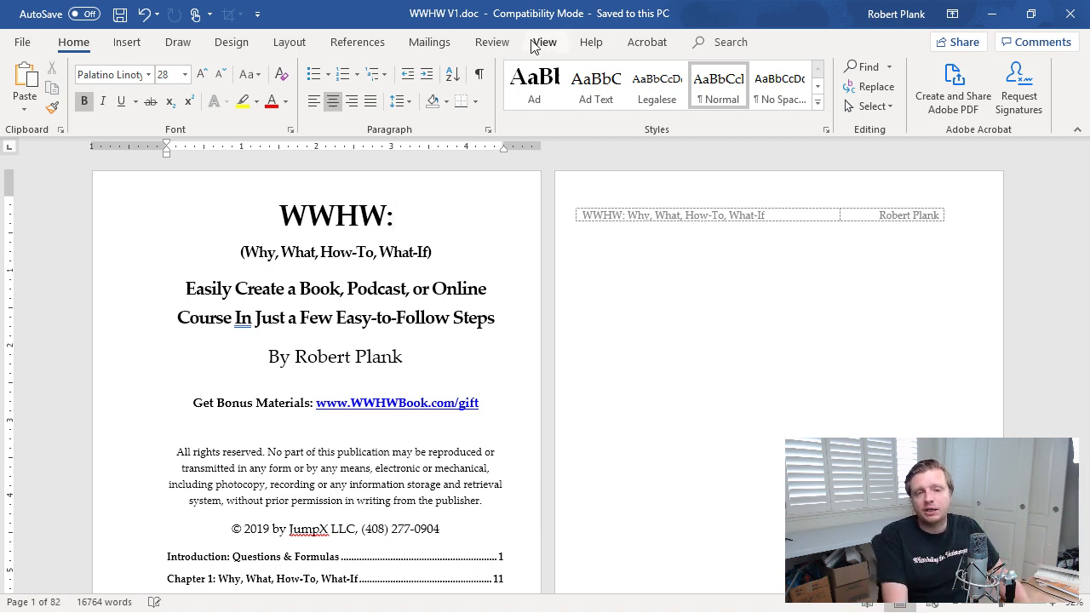
left_click(22, 43)
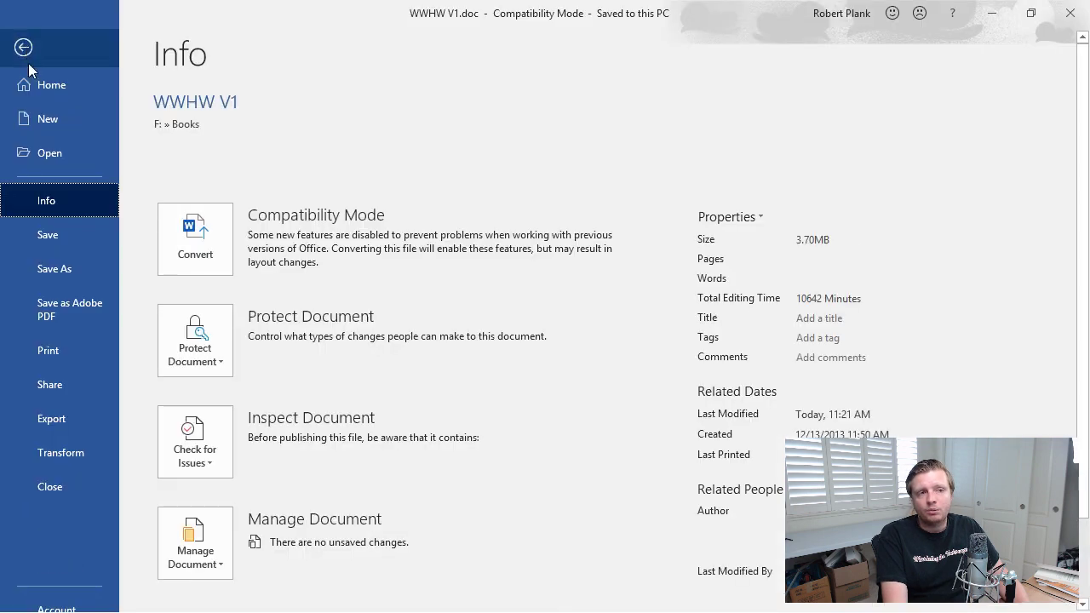
left_click(56, 269)
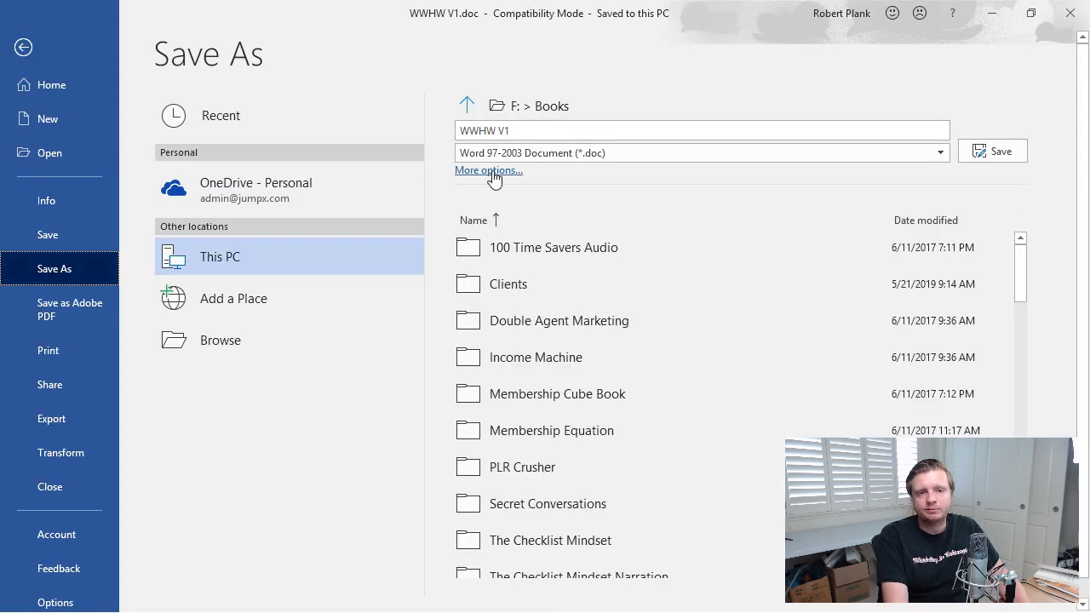
left_click(614, 150)
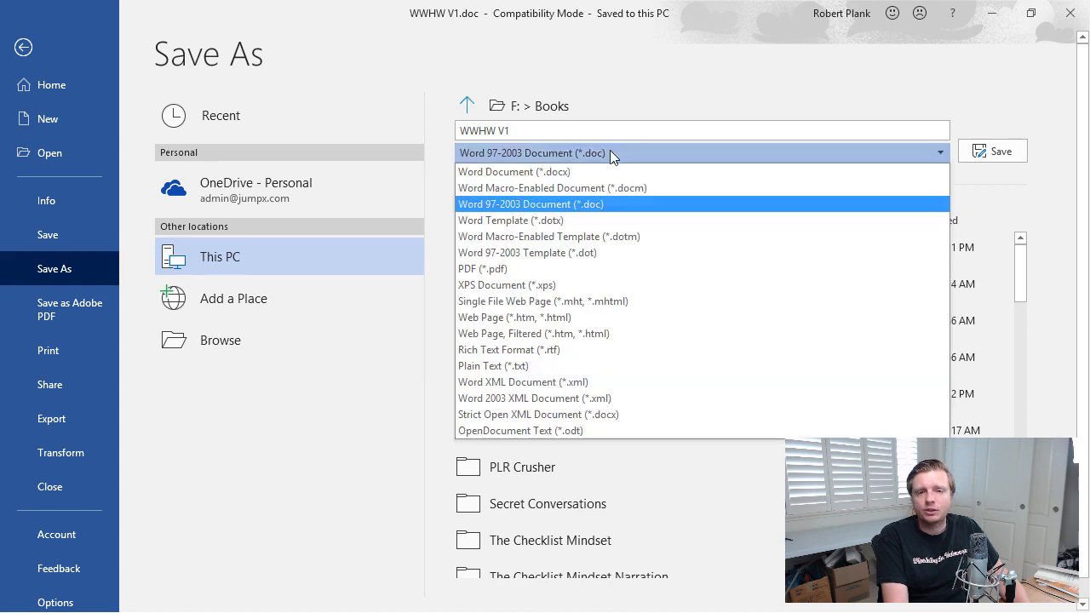
left_click(543, 268)
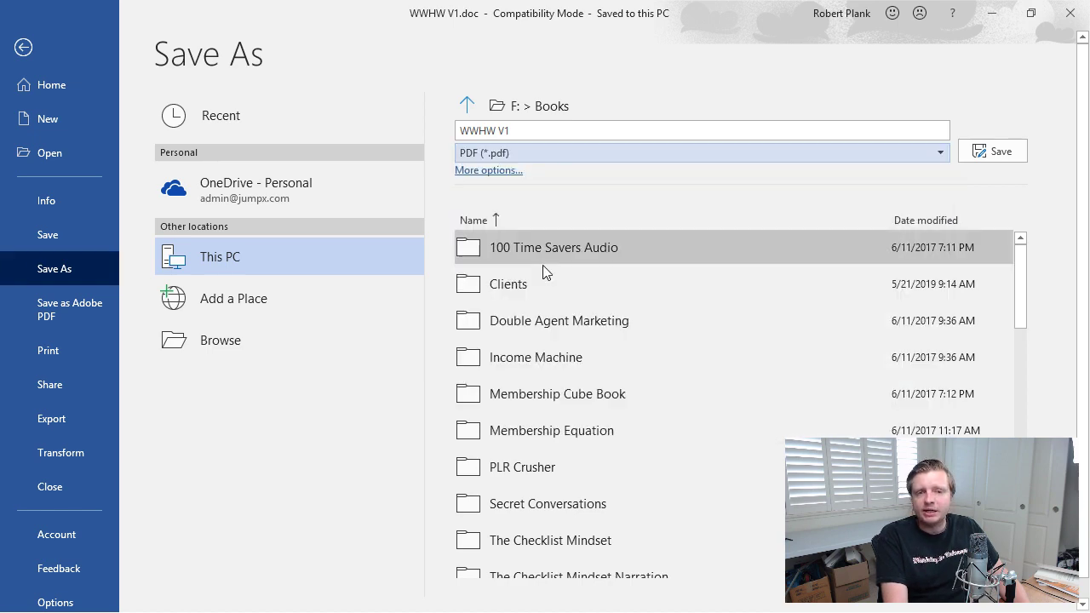
left_click(507, 172)
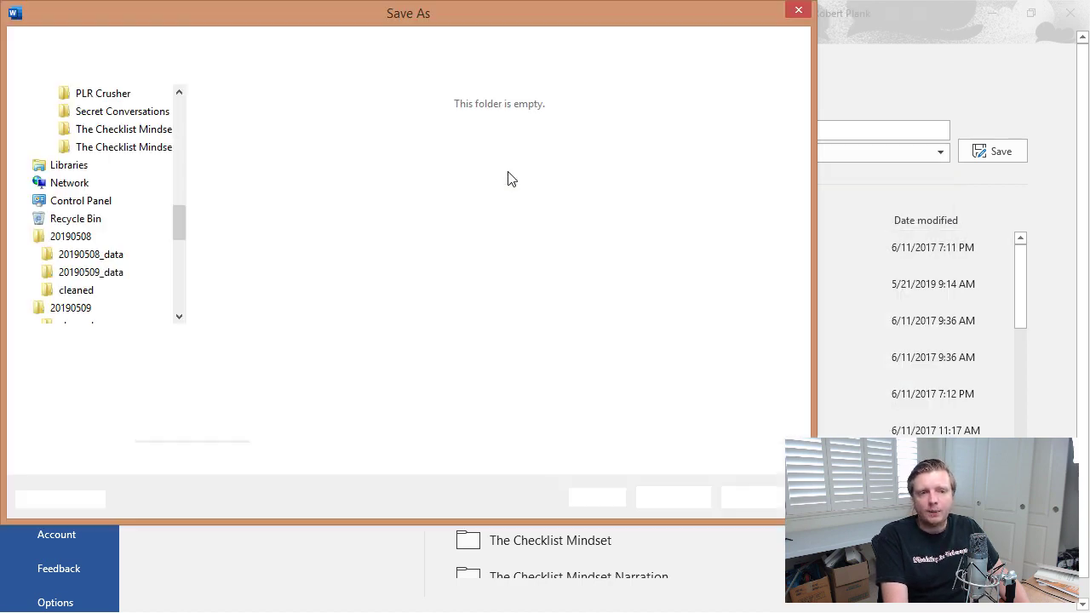
left_click(367, 423)
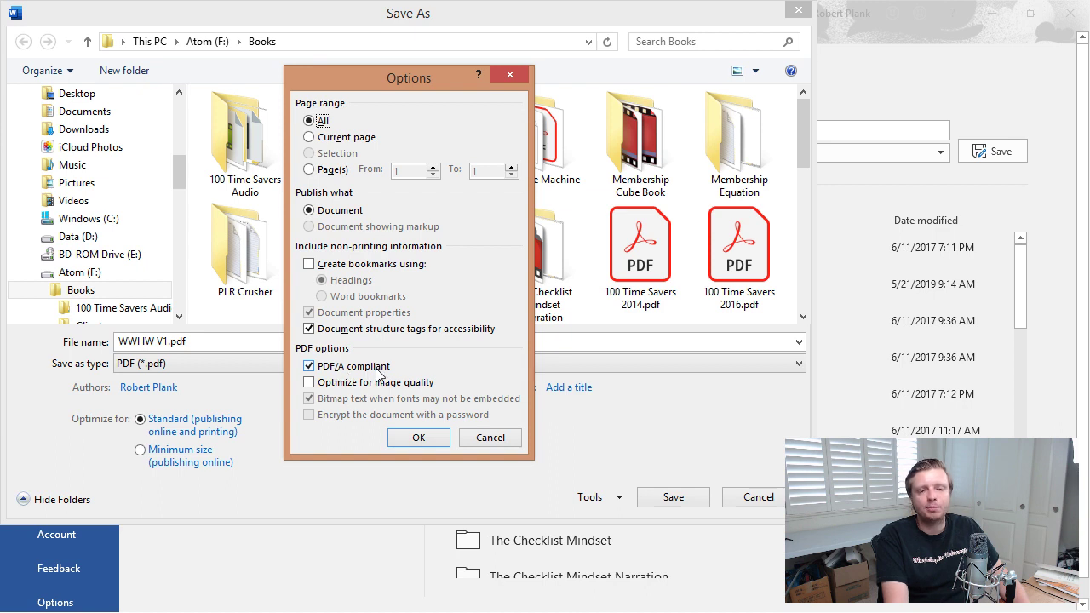
left_click(407, 434)
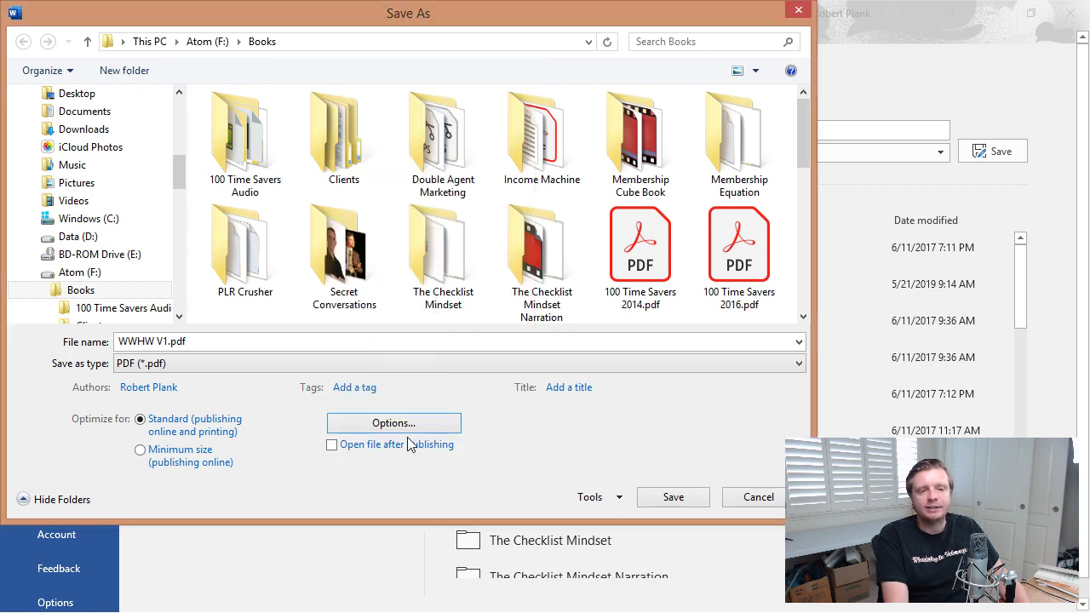
left_click(656, 503)
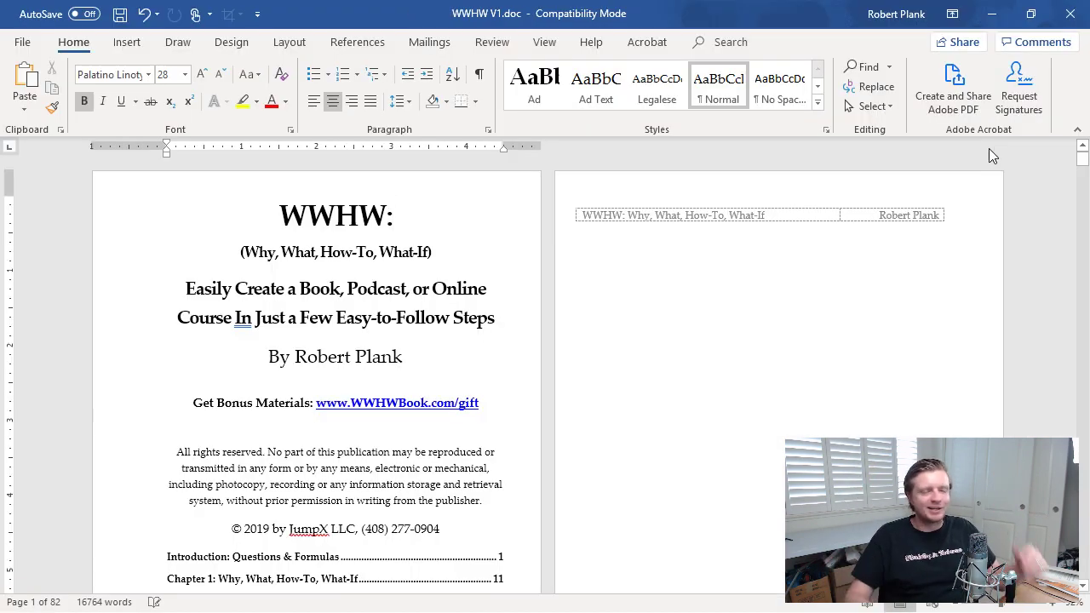
left_click(992, 13)
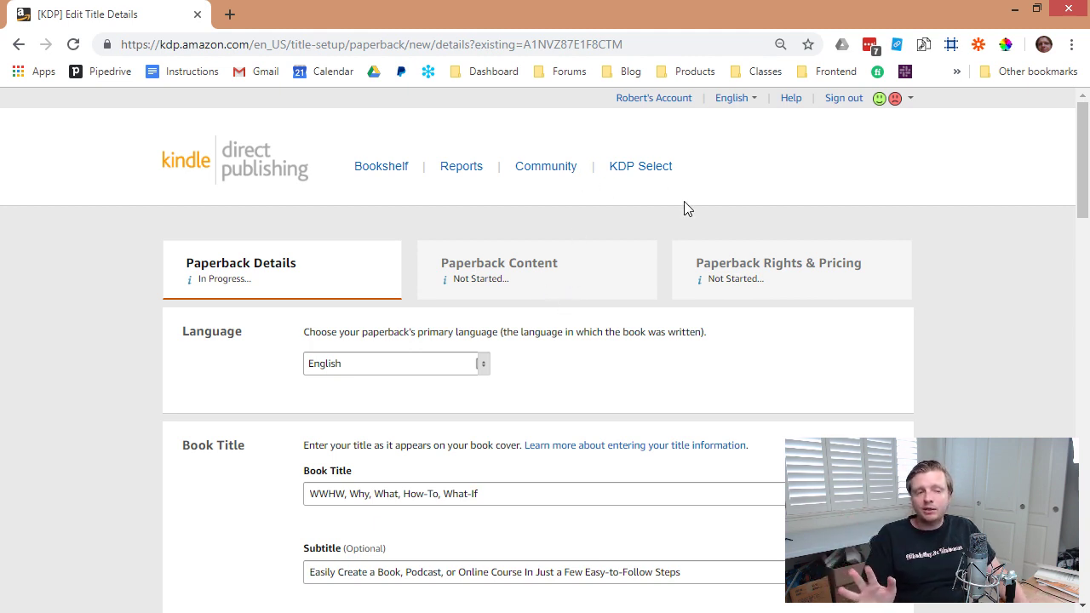
Review the paperback's prefilled title, subtitle, series, edition, author, contributors, description, keywords and categories.
scroll(468, 301, "down", 4)
scroll(379, 273, "up", 1)
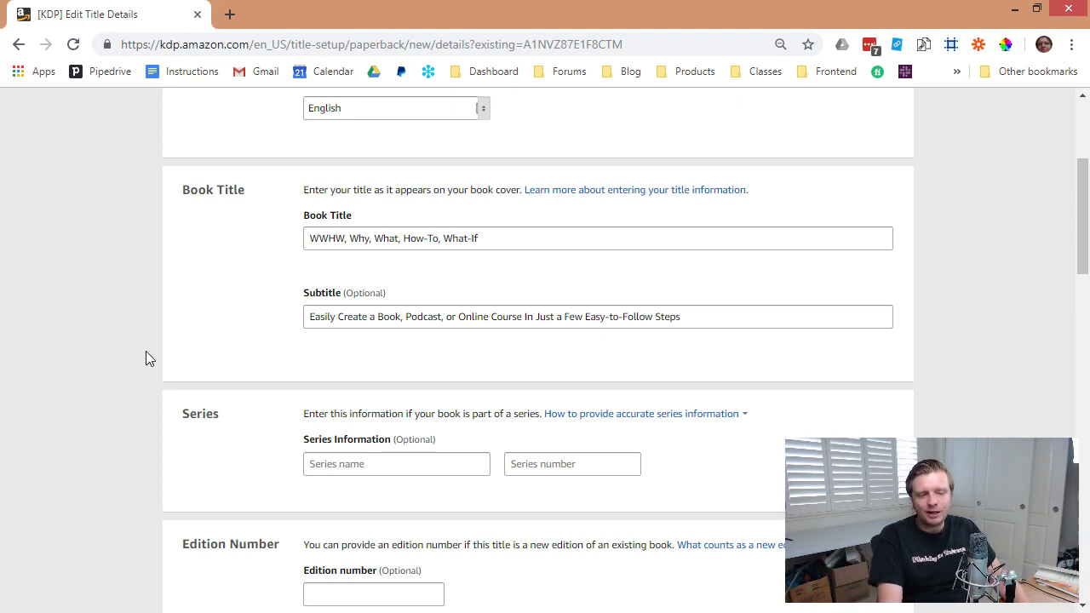
scroll(153, 360, "down", 4)
scroll(335, 207, "up", 2)
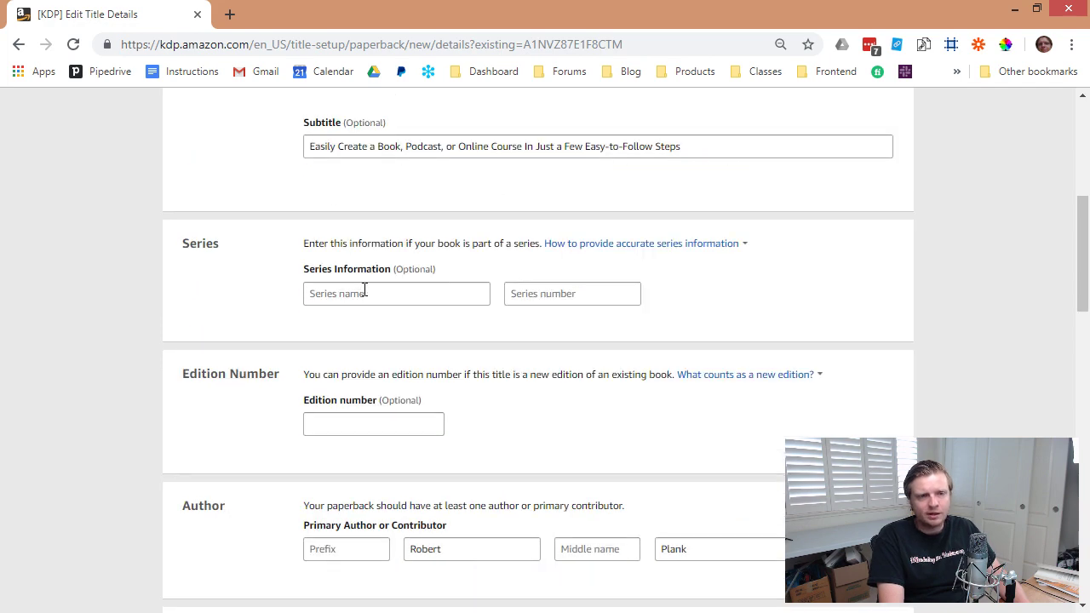
scroll(384, 331, "down", 2)
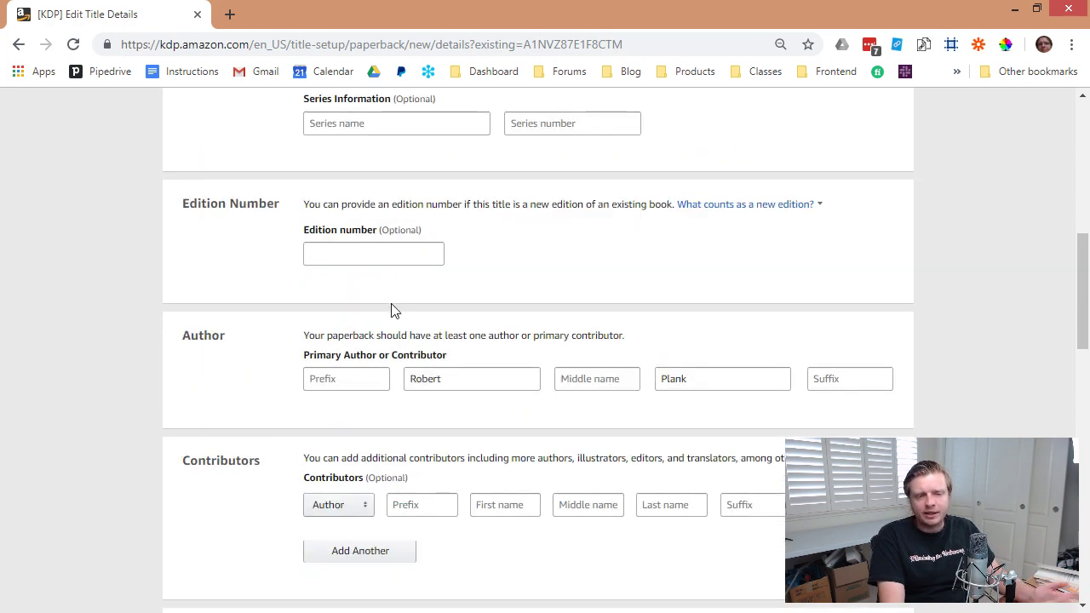
scroll(391, 310, "down", 2)
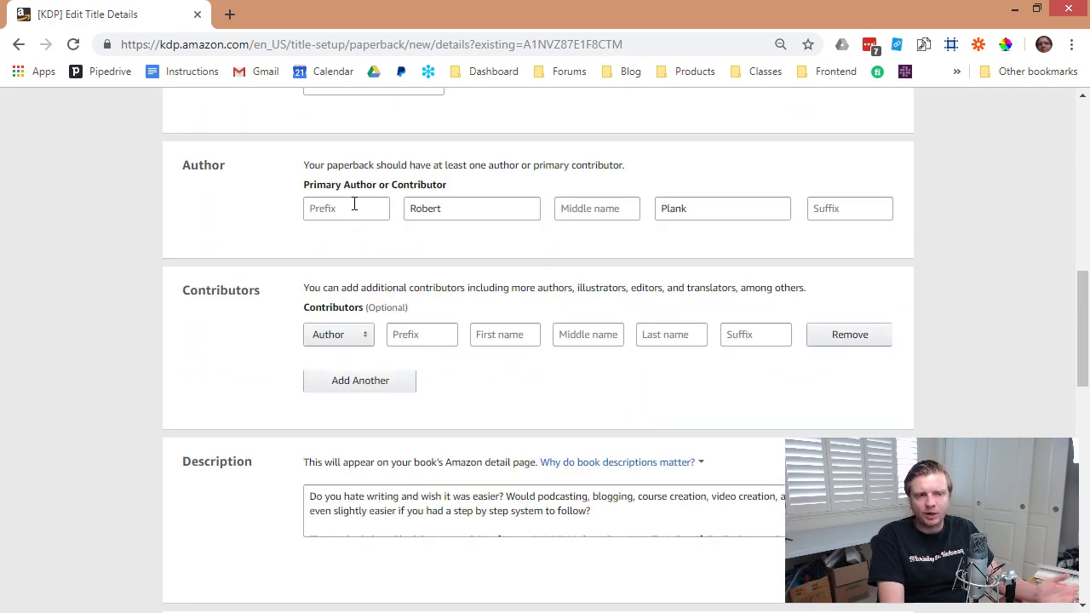
left_click(354, 206)
left_click(699, 216)
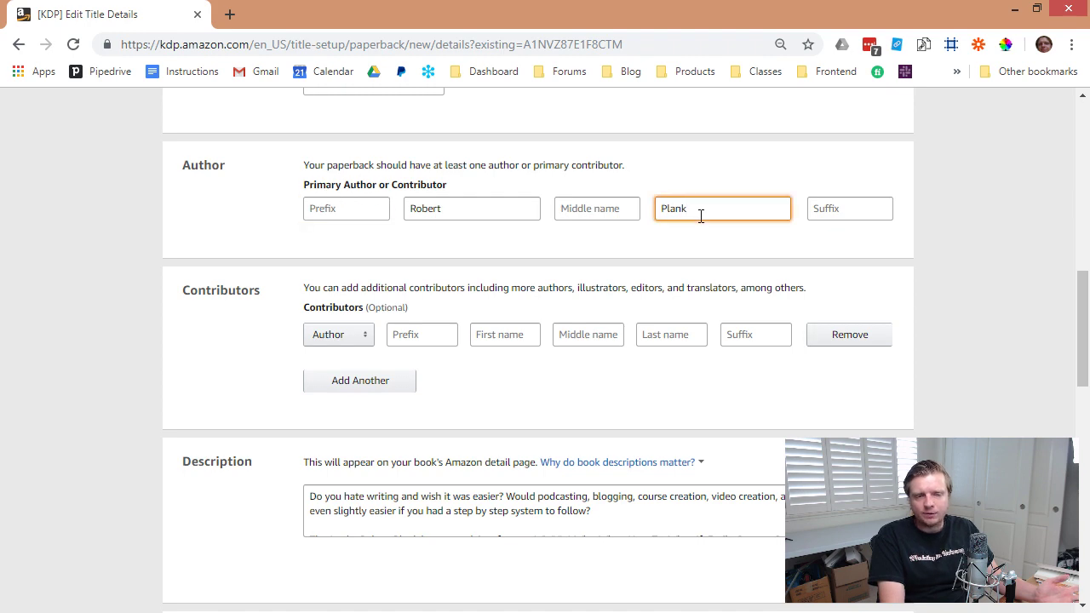
left_click(274, 453)
scroll(294, 462, "down", 1)
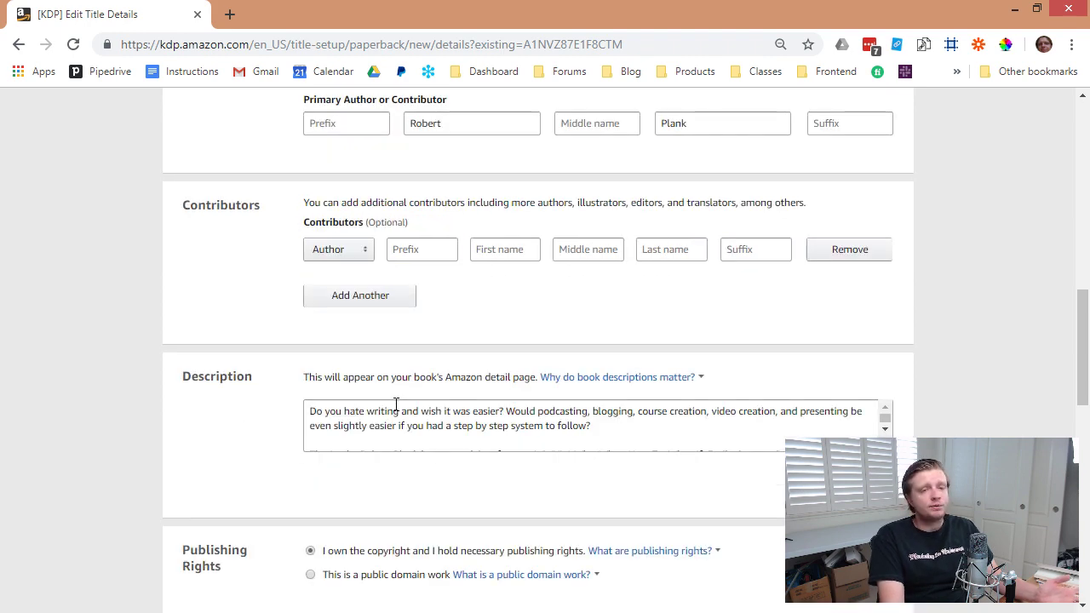
scroll(231, 484, "down", 2)
scroll(340, 383, "down", 6)
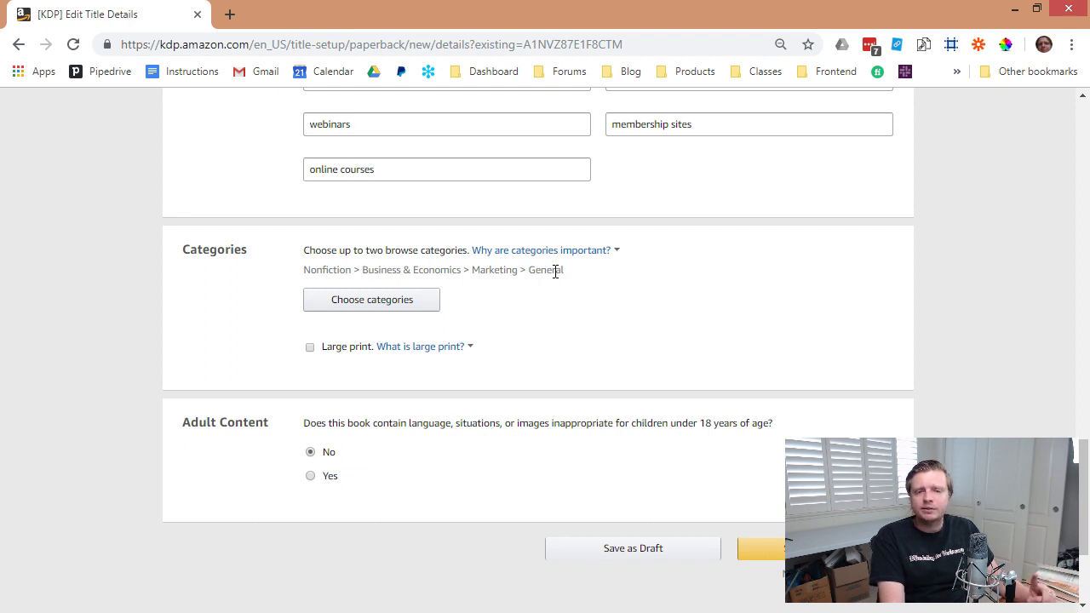
Open the paperback's category chooser, expand Nonfiction, and examine the Self-Help subcategories and the remaining branches.
left_click(382, 310)
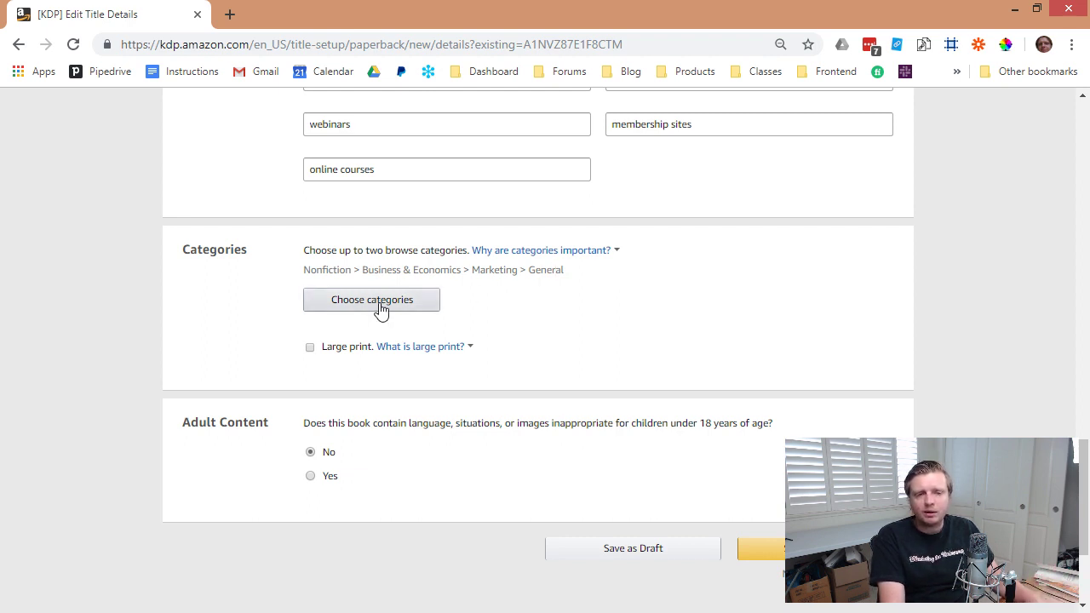
left_click(349, 259)
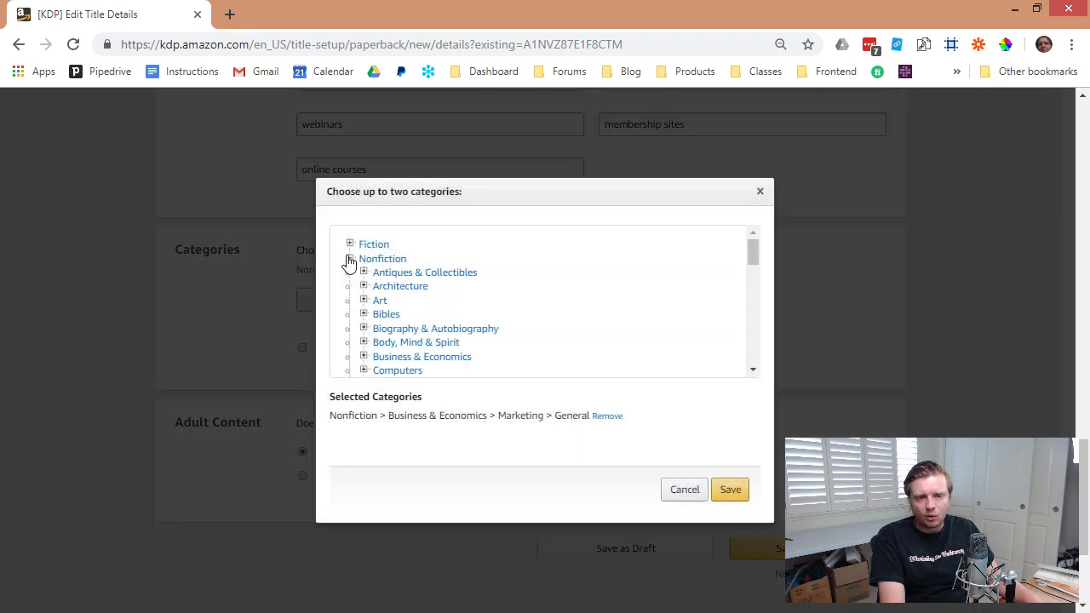
scroll(360, 319, "down", 3)
scroll(361, 317, "down", 3)
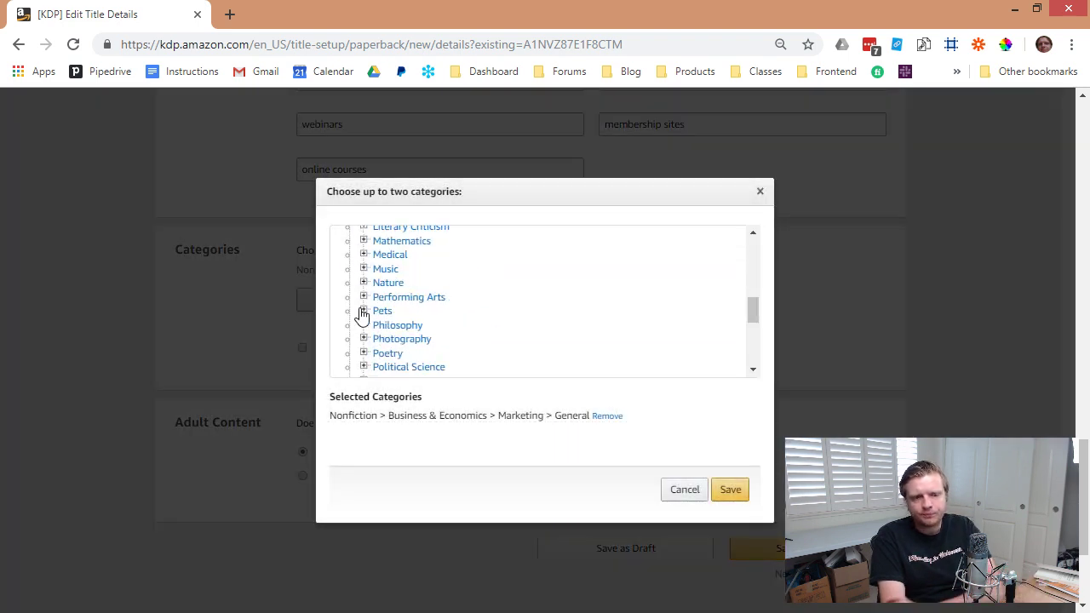
left_click(363, 253)
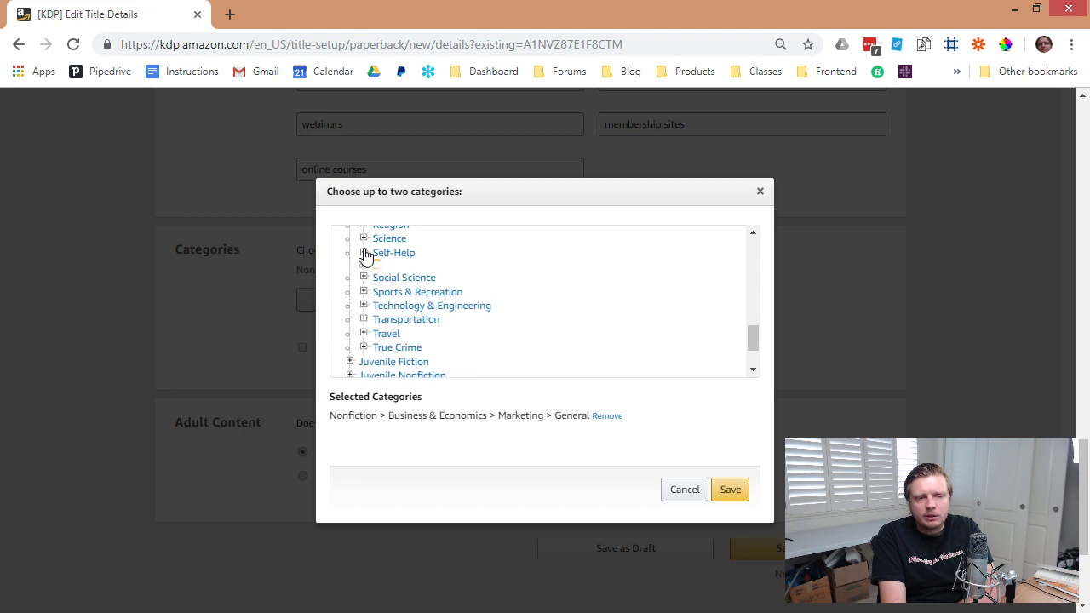
scroll(375, 341, "down", 6)
scroll(377, 341, "down", 1)
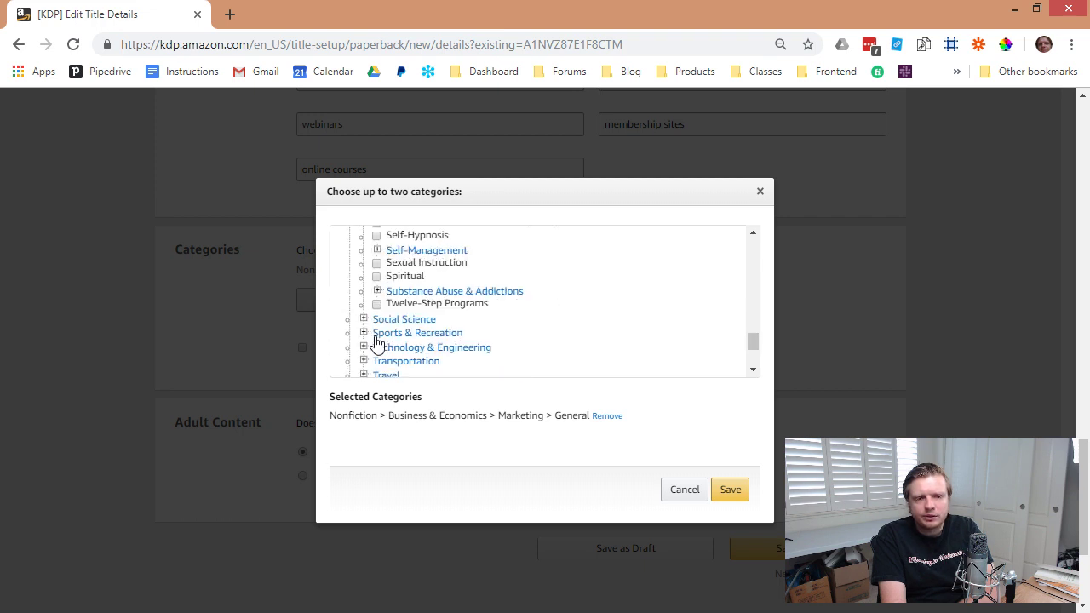
scroll(377, 349, "down", 1)
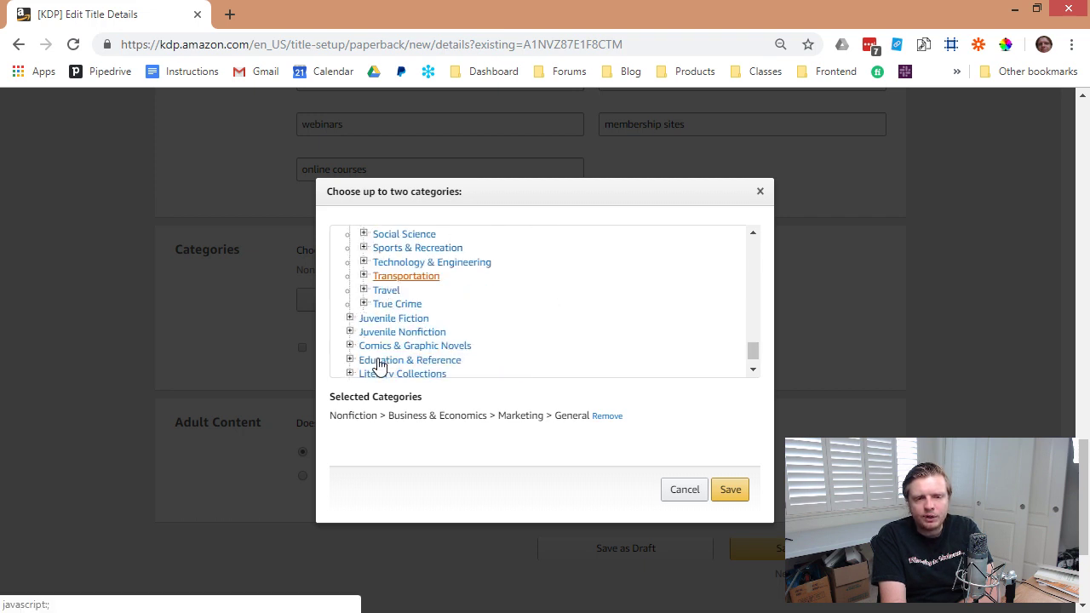
Expand the Computers branch under Nonfiction and look through its subcategories for a suitable second category.
scroll(379, 356, "up", 7)
scroll(379, 356, "up", 5)
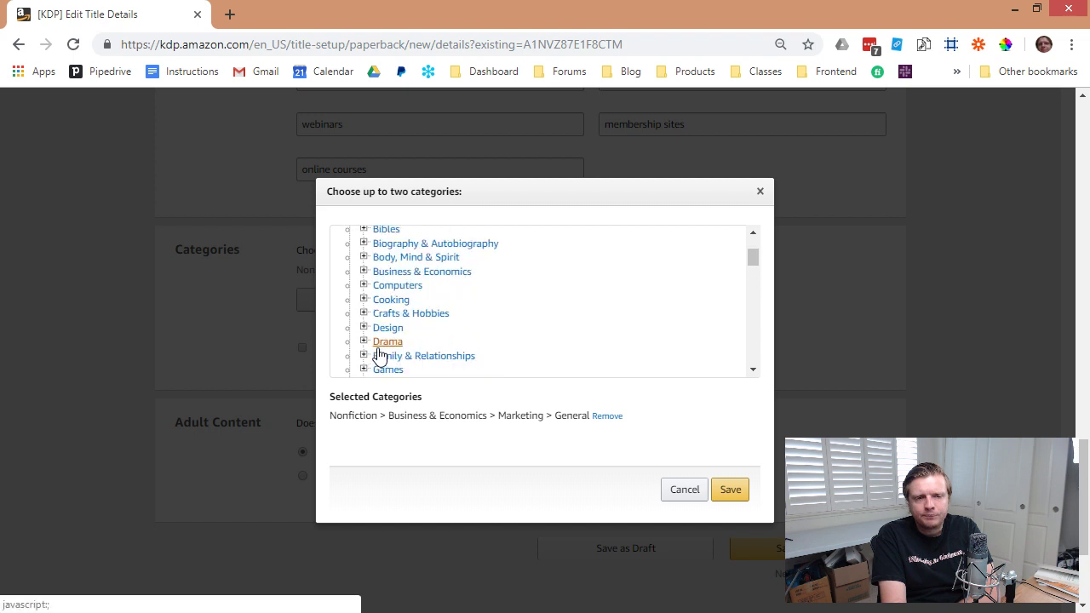
left_click(364, 286)
scroll(372, 341, "down", 7)
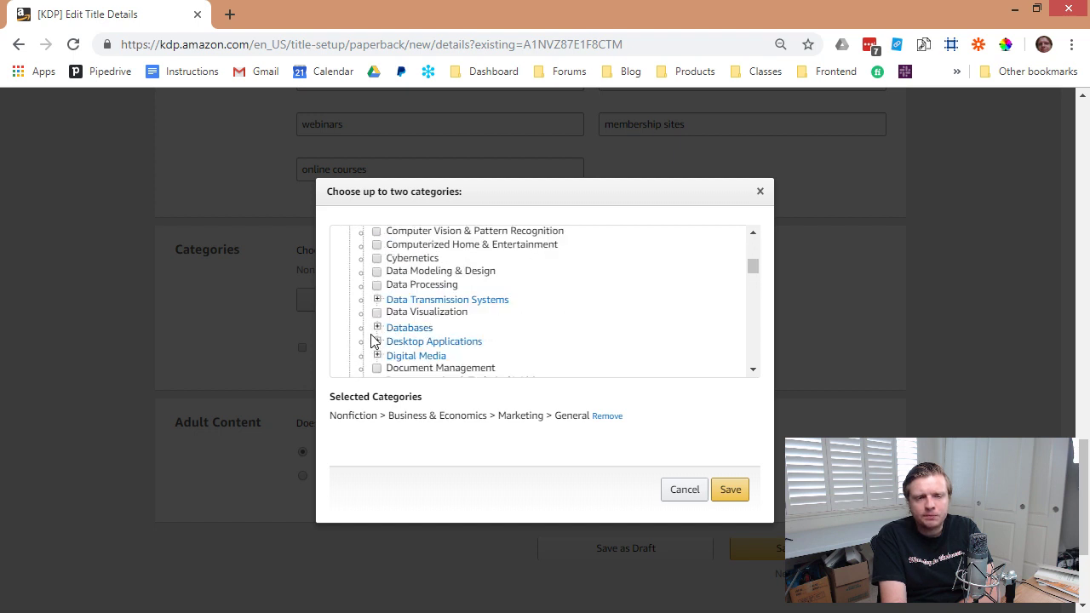
scroll(372, 340, "down", 2)
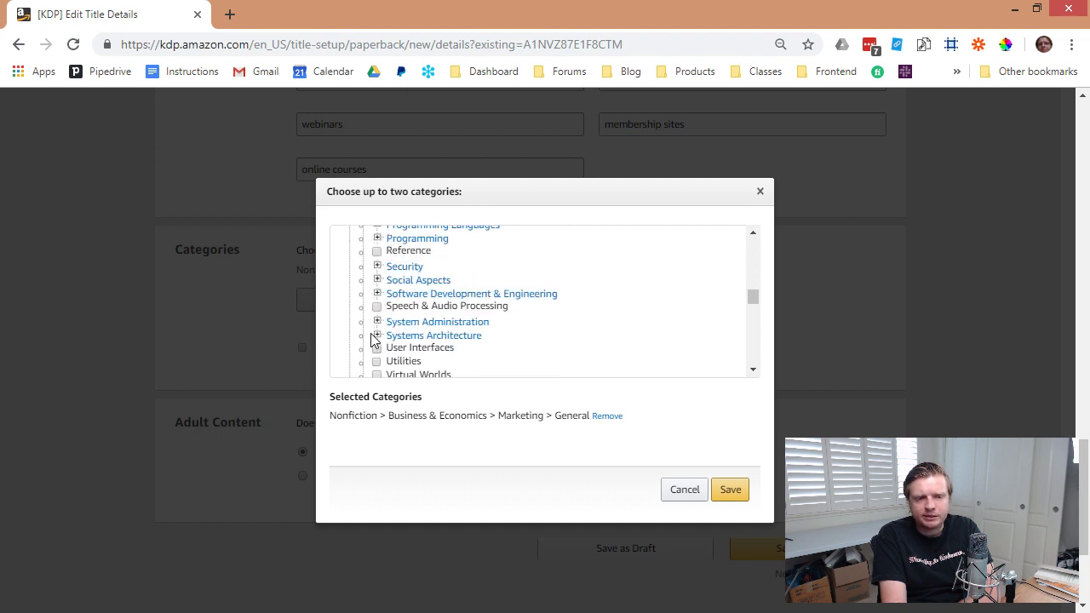
scroll(372, 339, "up", 1)
scroll(372, 339, "down", 1)
scroll(372, 339, "down", 2)
scroll(372, 339, "up", 15)
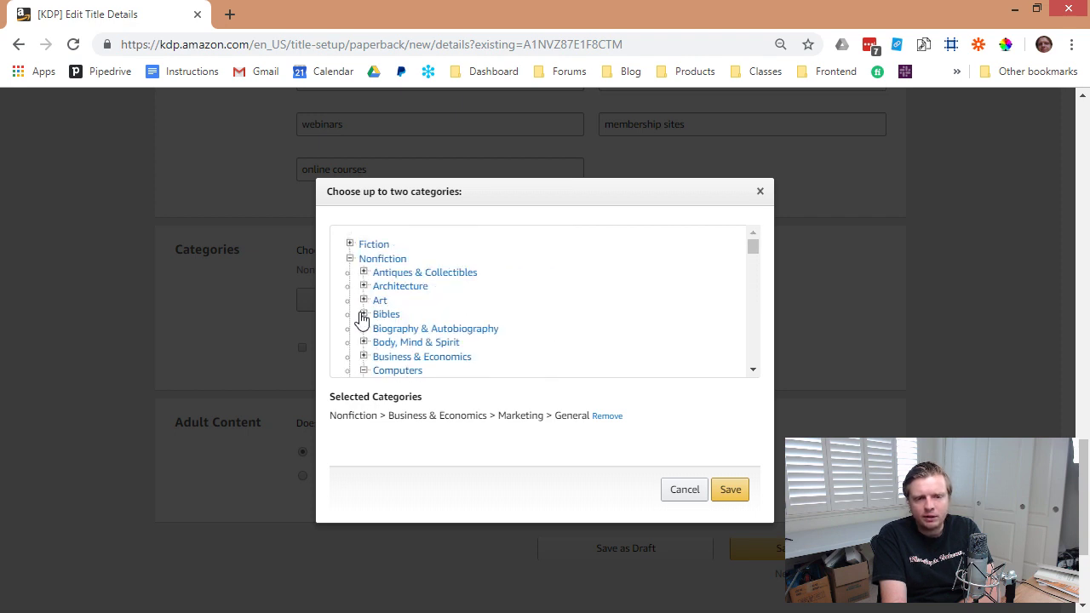
Expand Business & Economics and its Marketing branch, and examine the subcategories for a suitable second category.
scroll(362, 318, "down", 4)
scroll(366, 310, "up", 2)
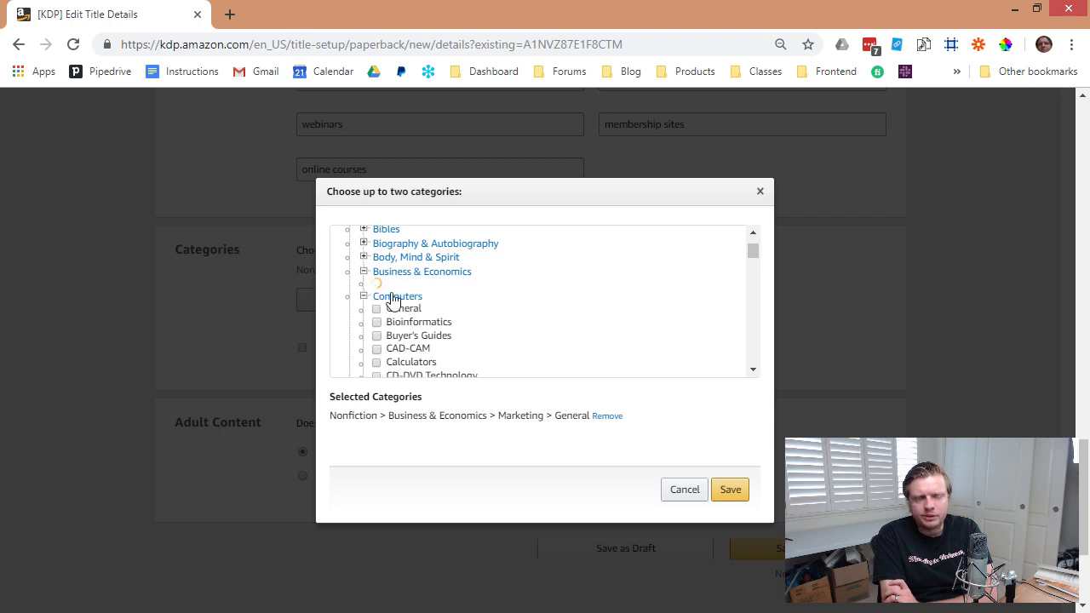
scroll(440, 315, "down", 8)
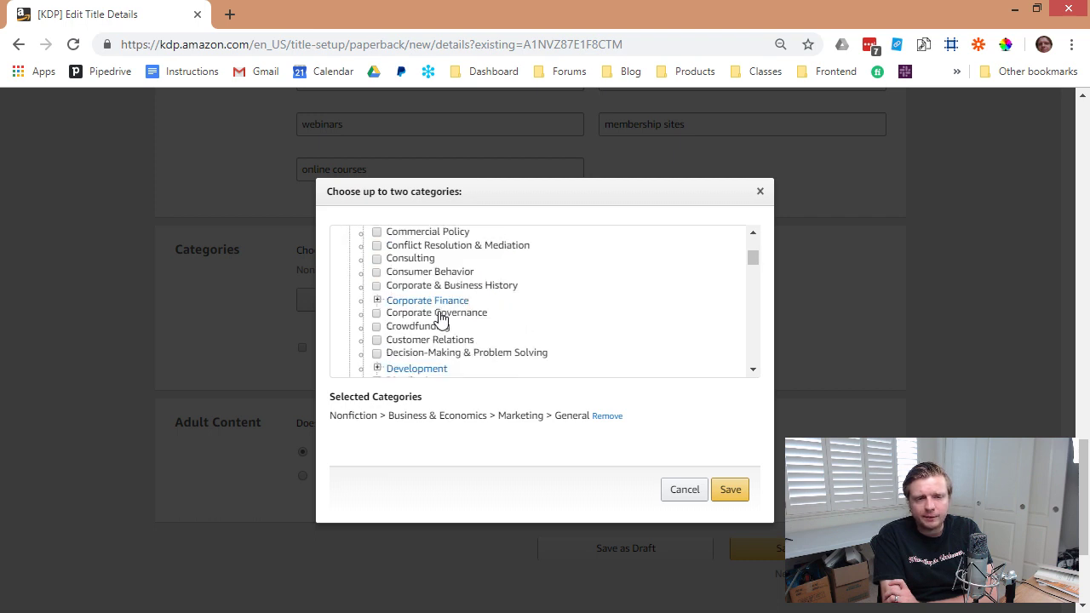
scroll(441, 317, "down", 6)
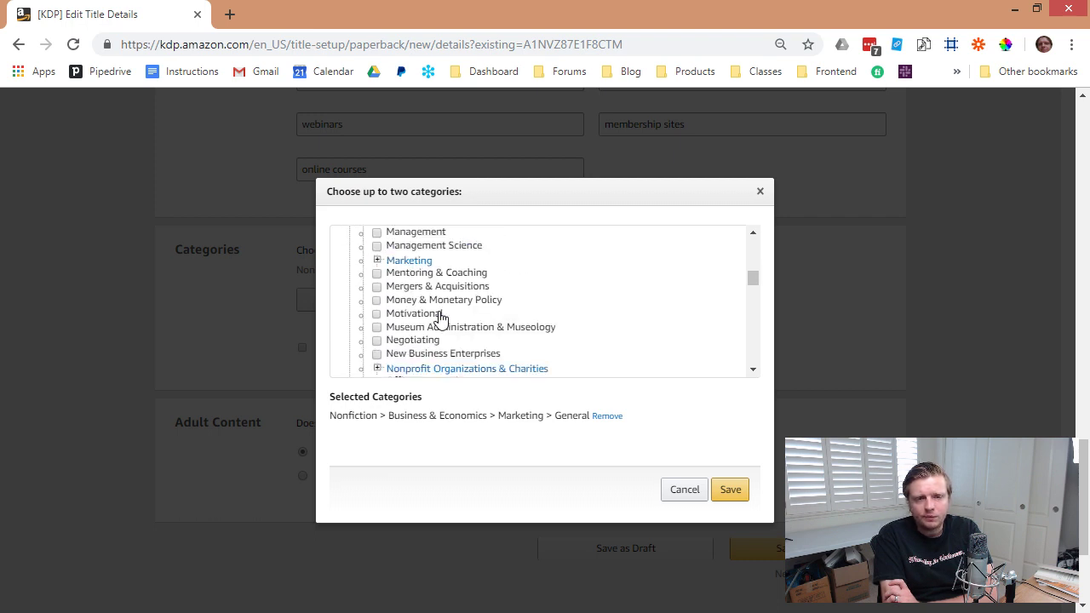
scroll(440, 316, "up", 2)
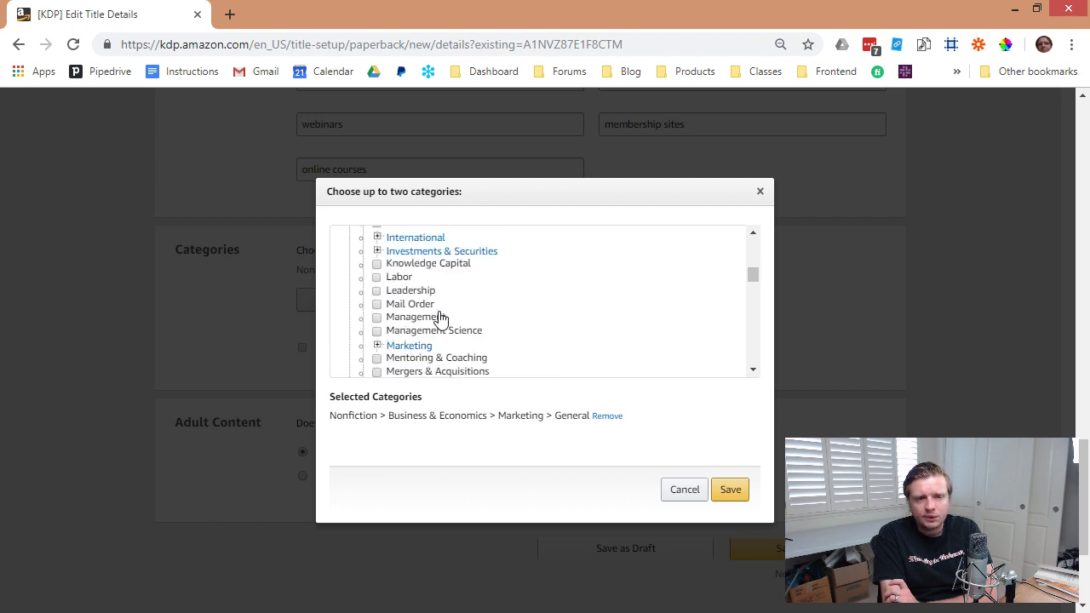
left_click(376, 346)
scroll(398, 304, "down", 2)
scroll(447, 315, "down", 2)
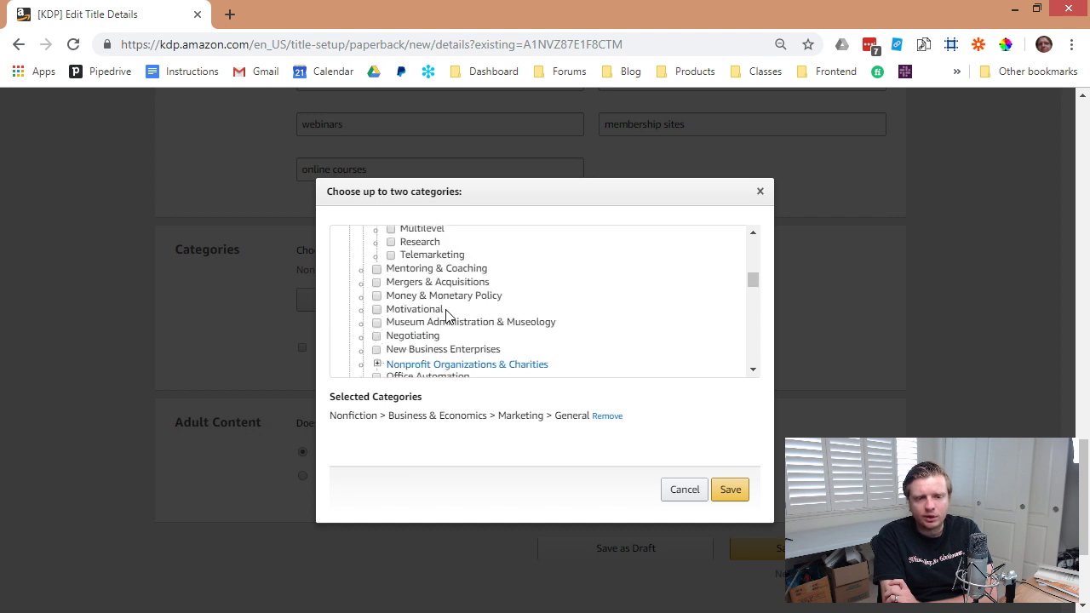
scroll(489, 313, "down", 2)
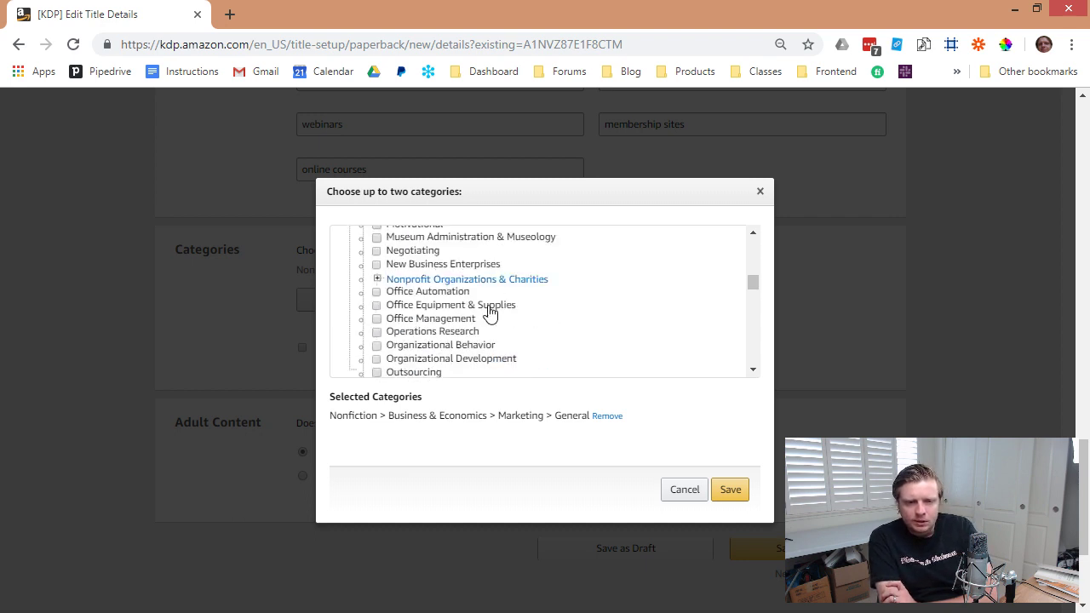
scroll(490, 313, "up", 2)
scroll(413, 316, "down", 20)
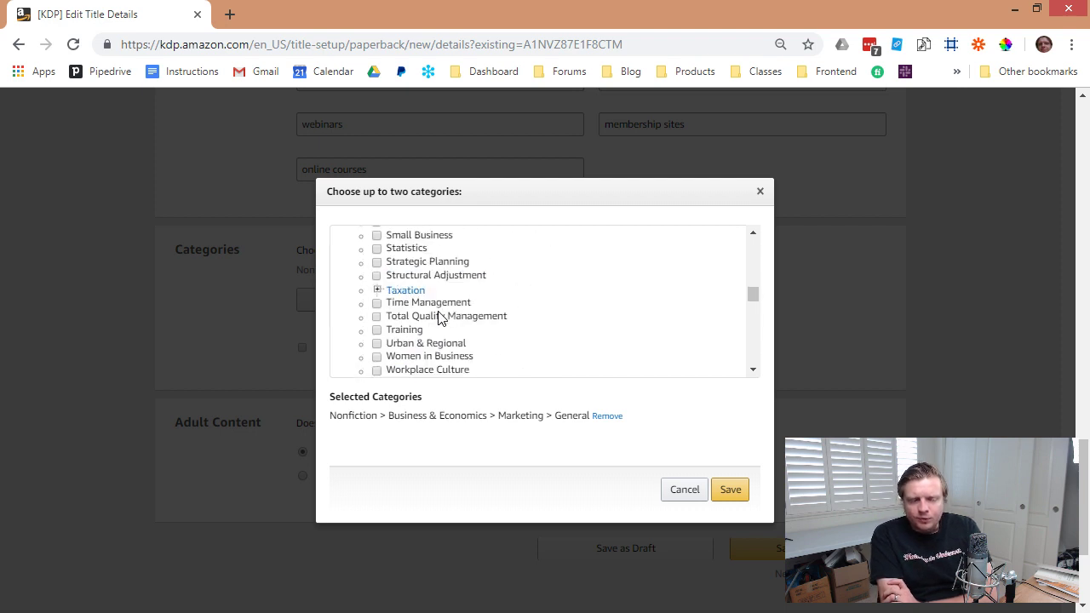
scroll(440, 319, "down", 10)
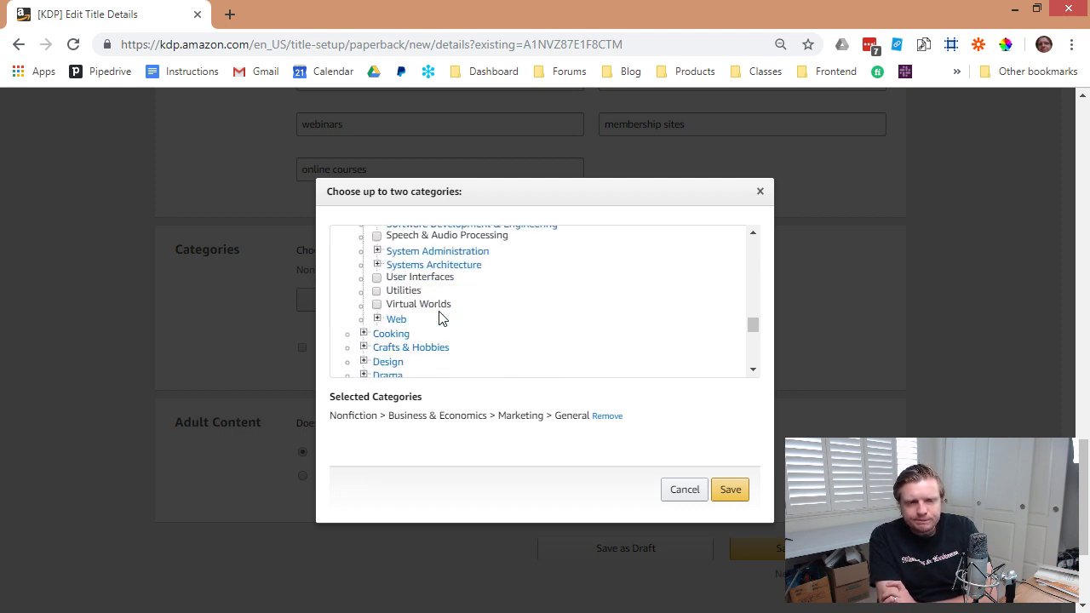
Look through the remaining Nonfiction branches and the Self-Help subcategories for a better match.
scroll(413, 324, "down", 2)
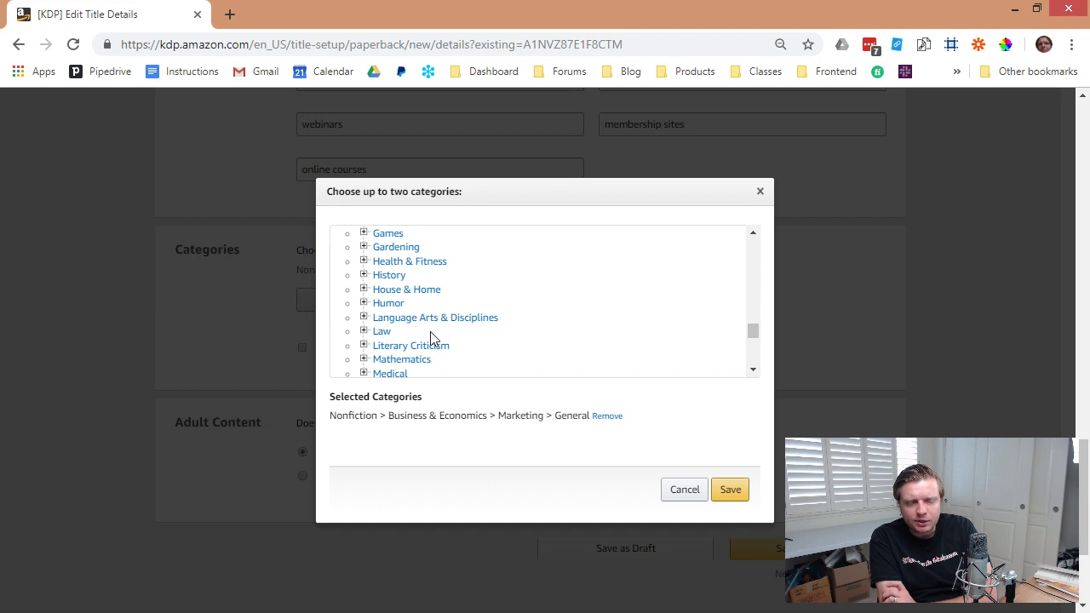
scroll(434, 339, "down", 2)
scroll(454, 339, "down", 2)
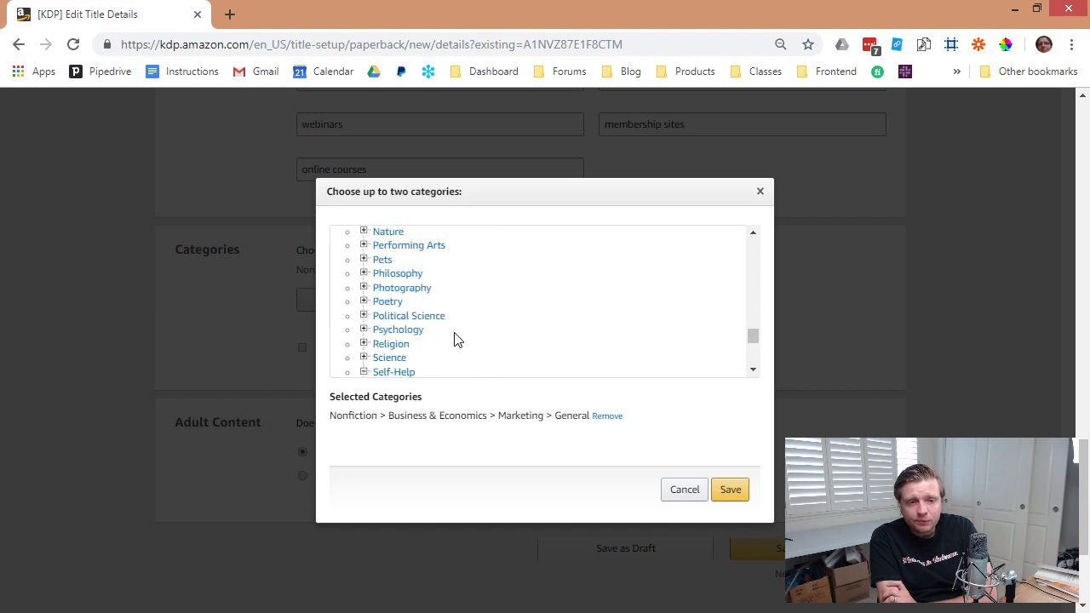
scroll(425, 339, "down", 2)
scroll(425, 341, "down", 8)
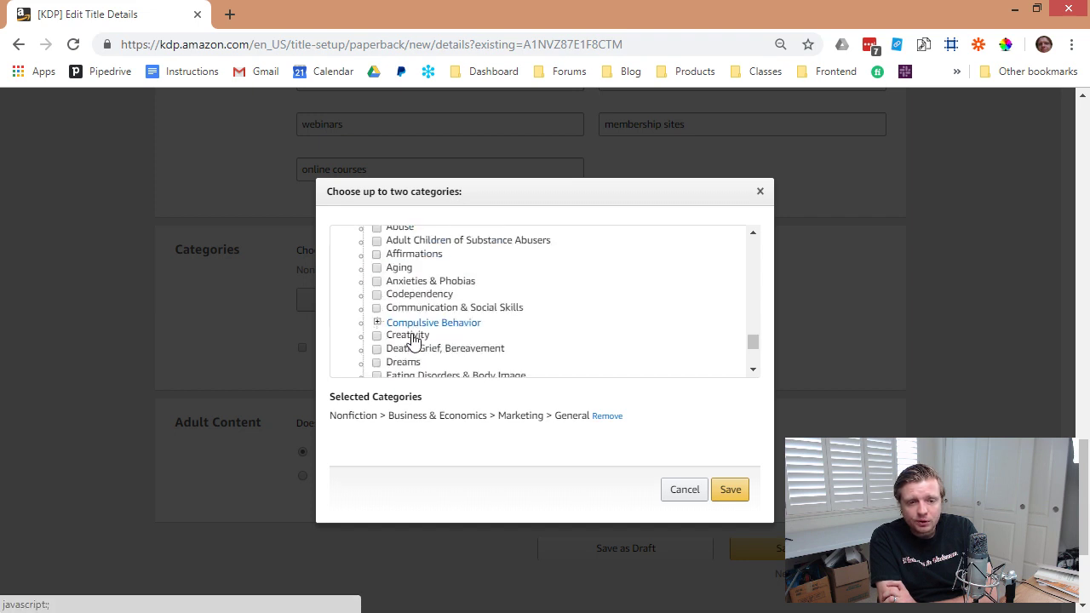
scroll(450, 342, "up", 4)
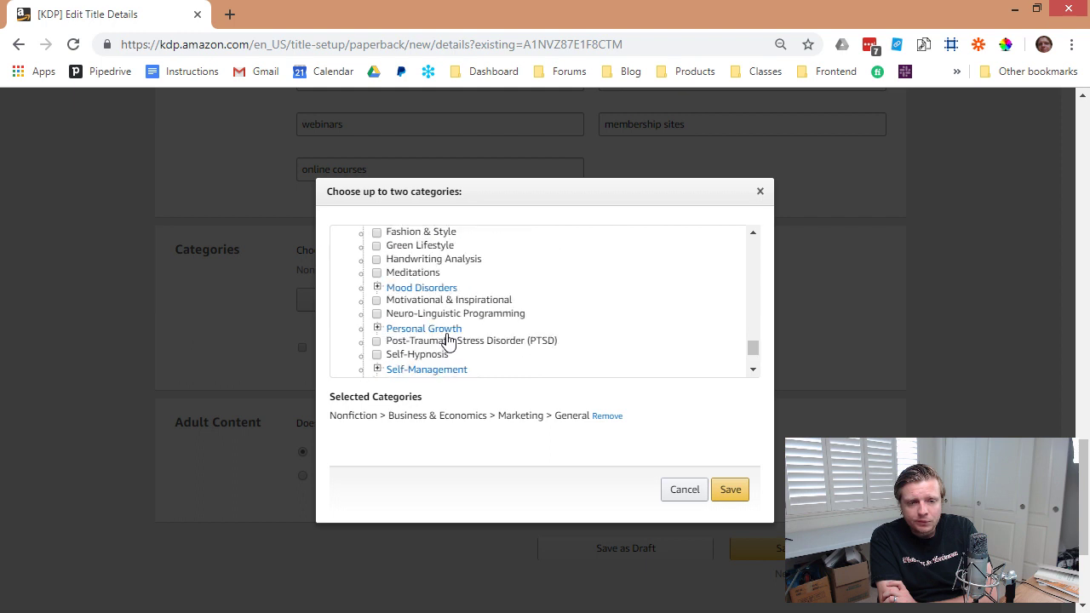
scroll(460, 316, "up", 1)
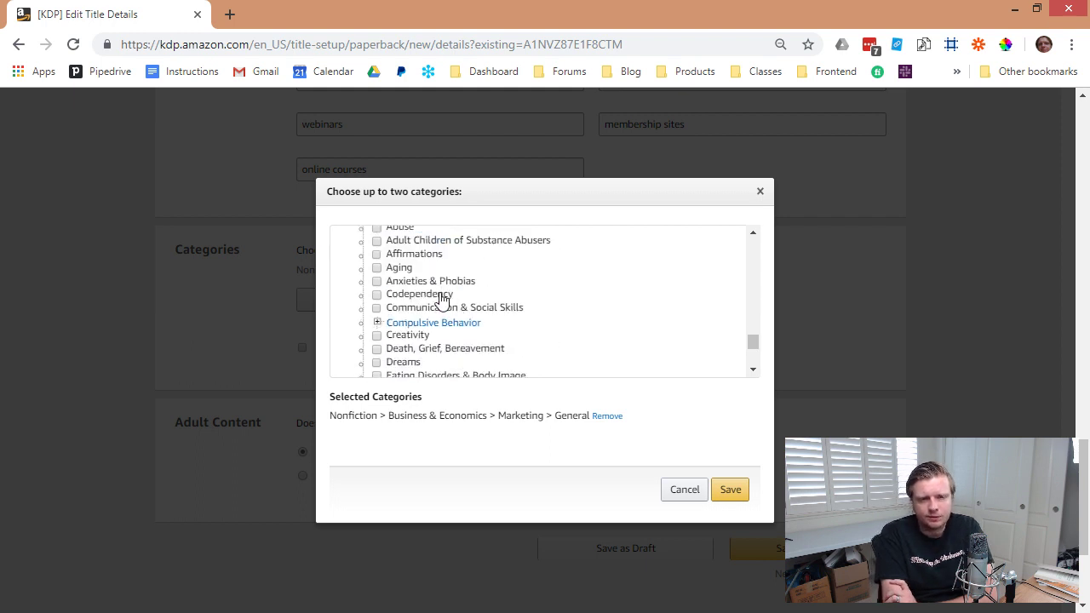
scroll(444, 305, "down", 4)
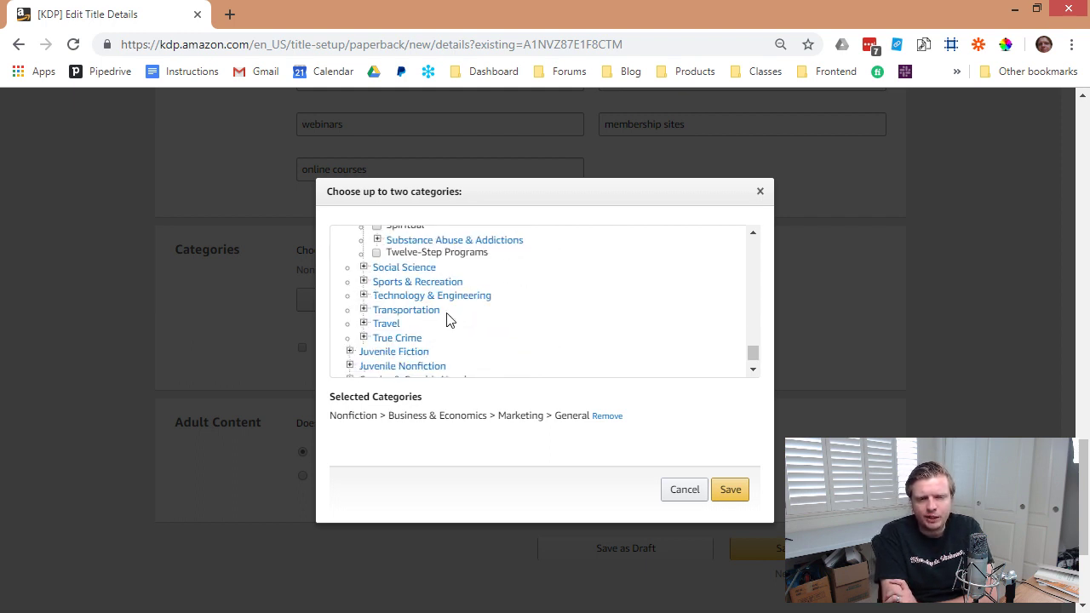
Add Business & Economics > Business Communication > Meetings & Presentations as the second category, and save the paperback details to continue to the content stage.
left_click_drag(754, 354, 745, 257)
scroll(393, 335, "down", 1)
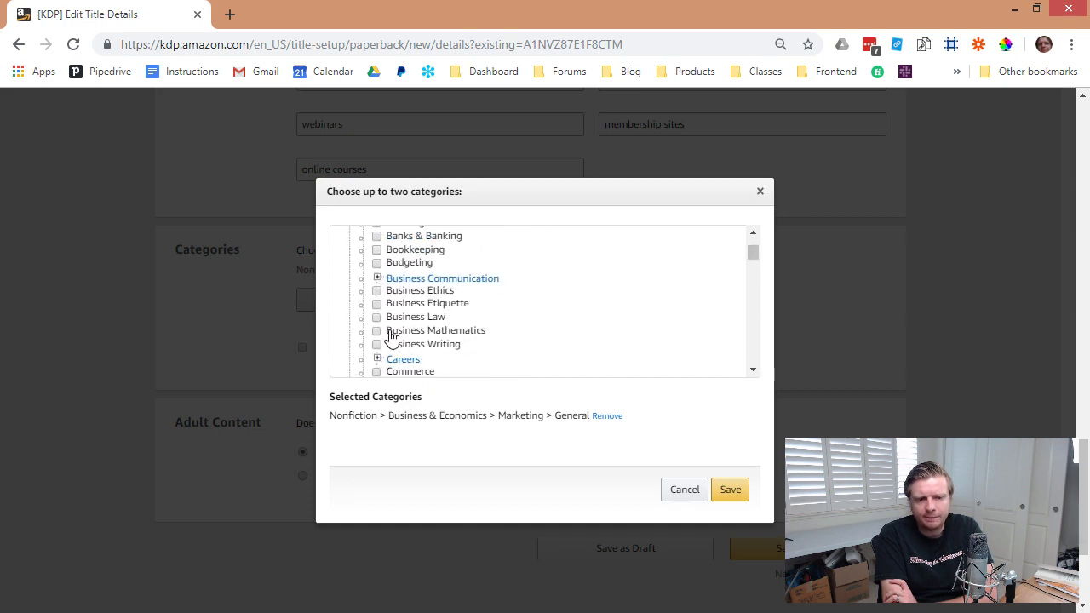
left_click(378, 278)
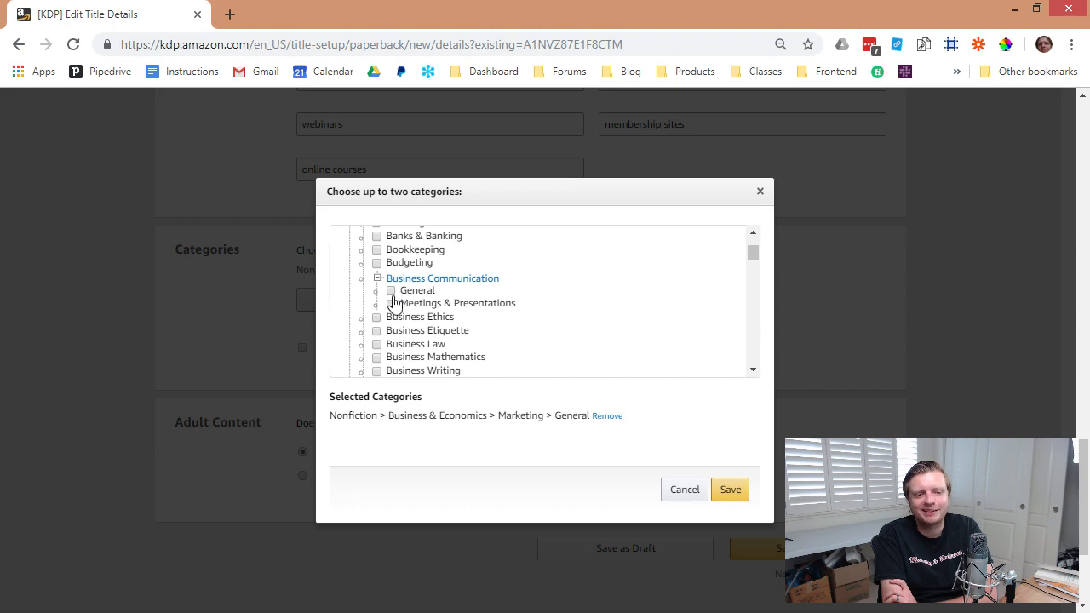
left_click(390, 304)
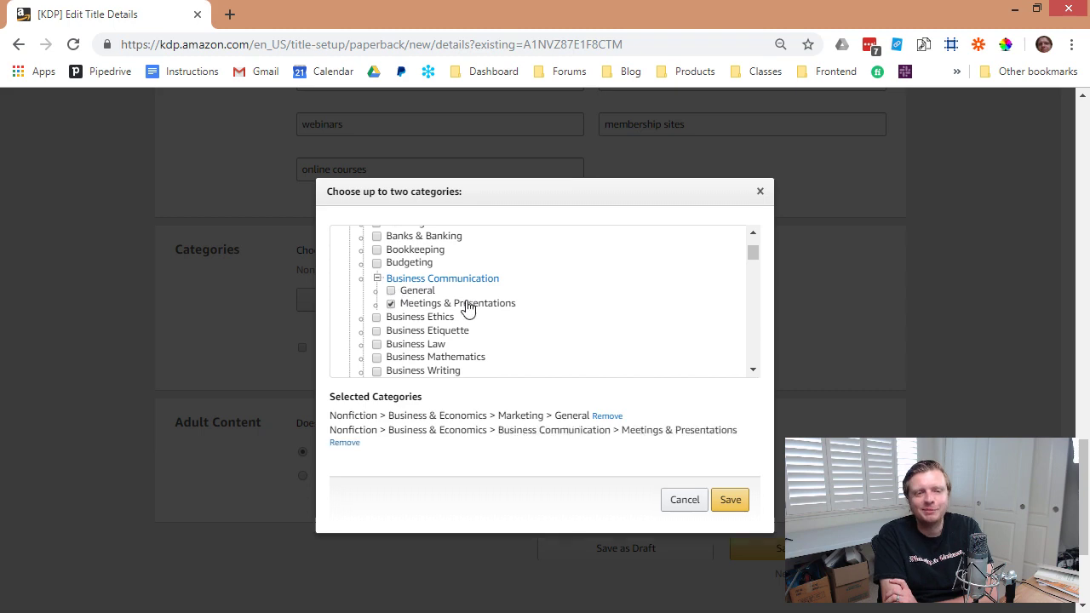
left_click(729, 502)
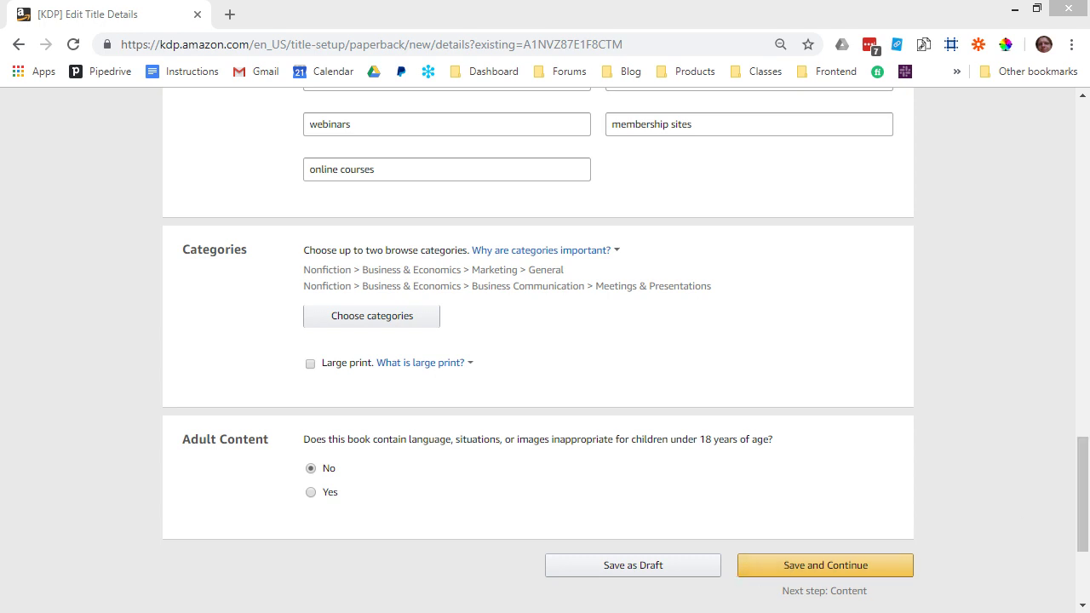
left_click(840, 557)
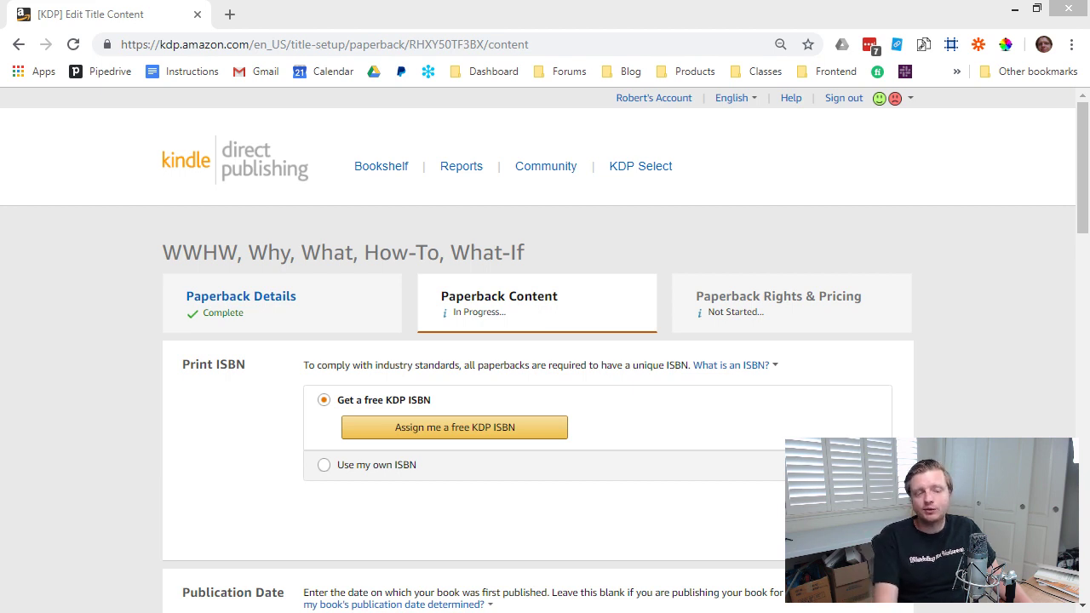
Assign a free KDP ISBN to the paperback.
left_click(209, 487)
scroll(230, 460, "down", 2)
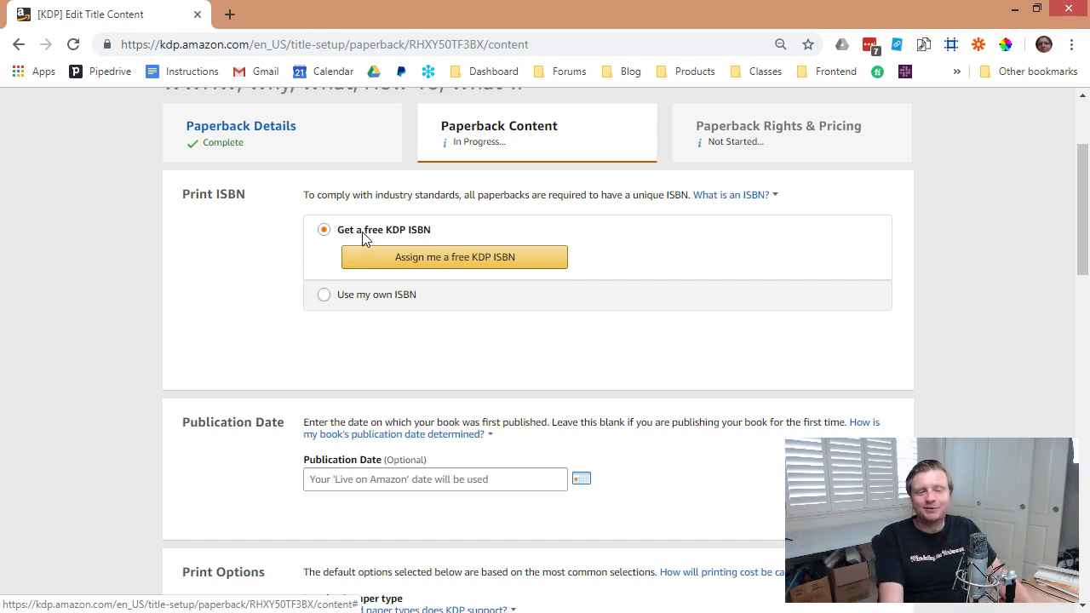
left_click(417, 263)
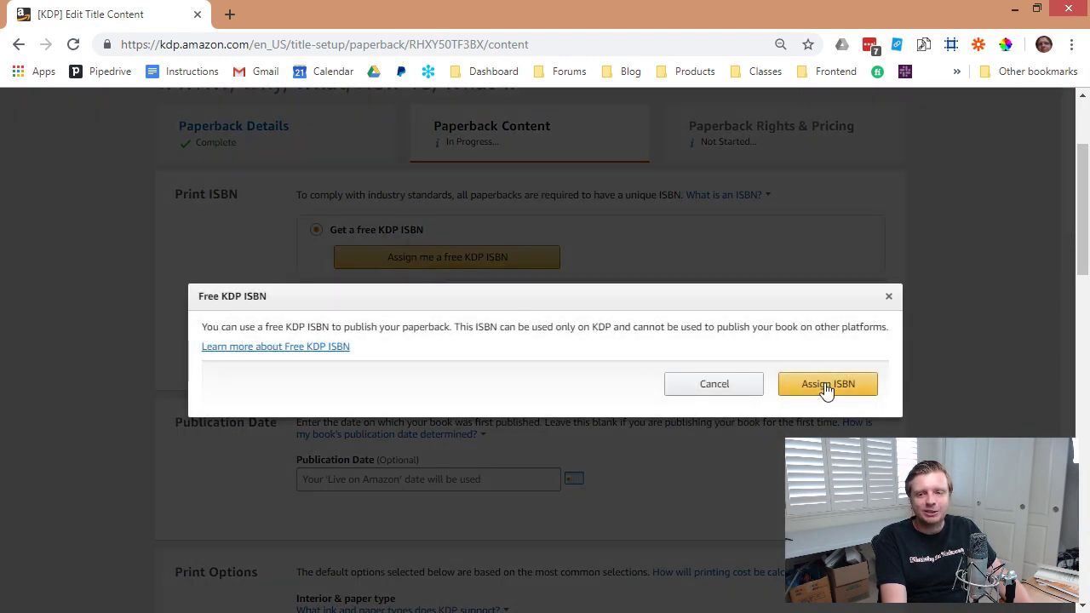
left_click(826, 386)
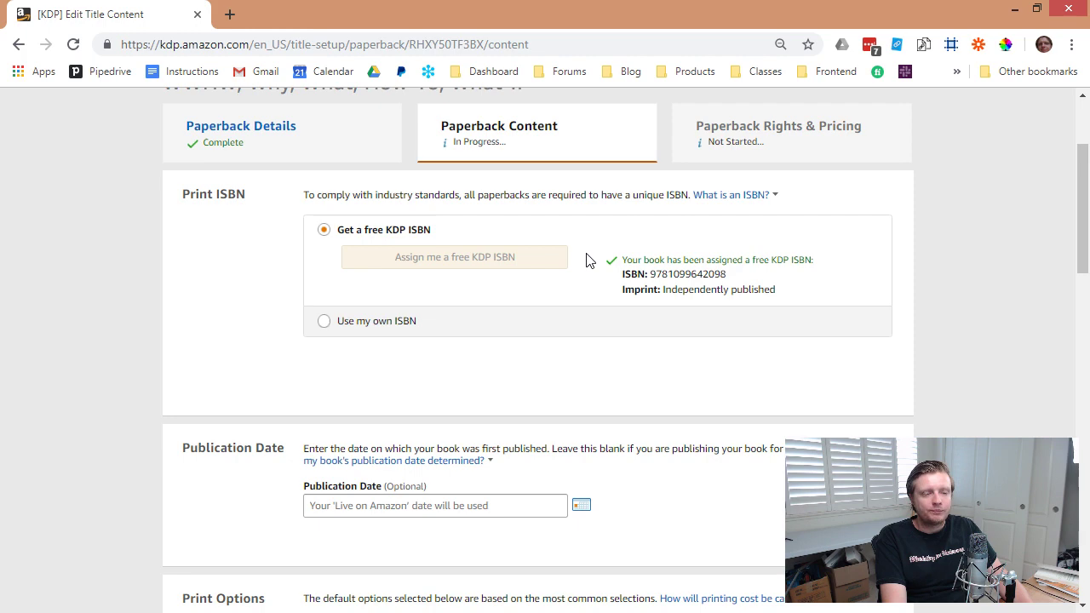
Review the available trim sizes, keep 6 x 9 in, and set the paperback cover finish to Glossy.
scroll(499, 311, "down", 2)
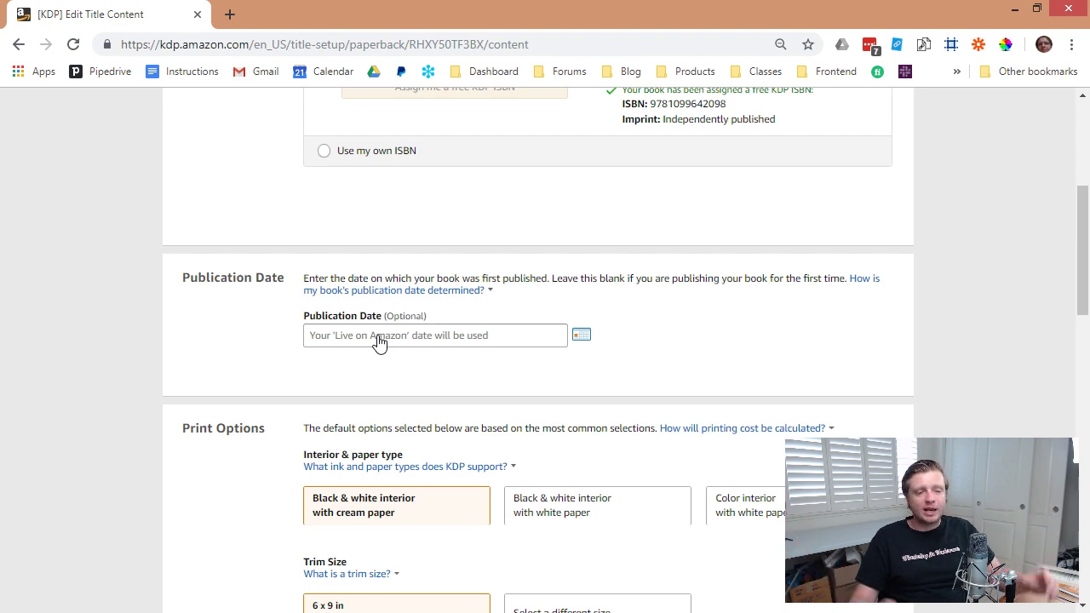
scroll(932, 328, "down", 4)
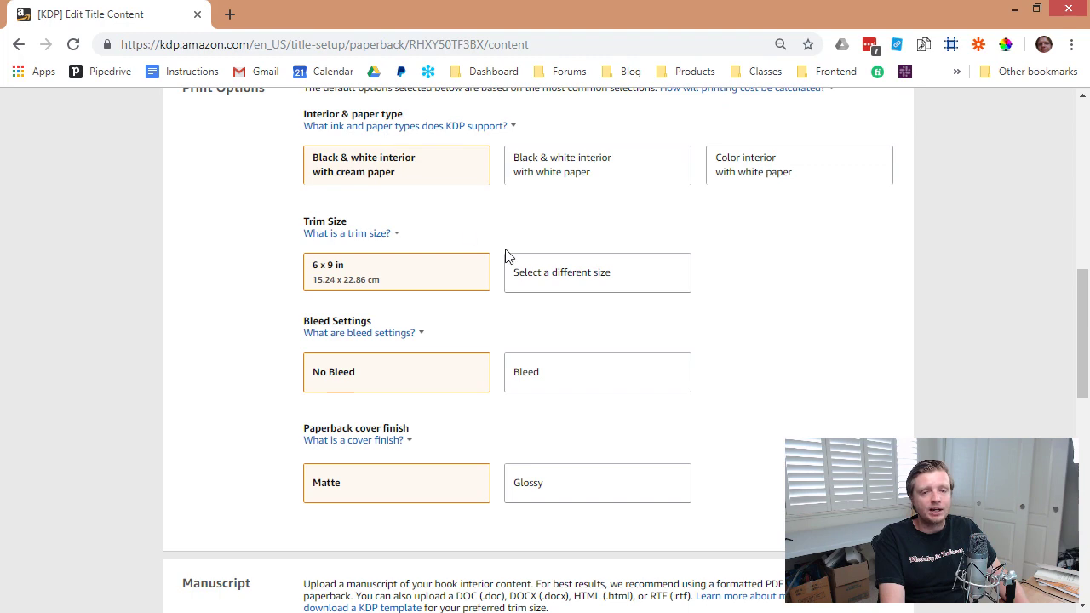
left_click(531, 267)
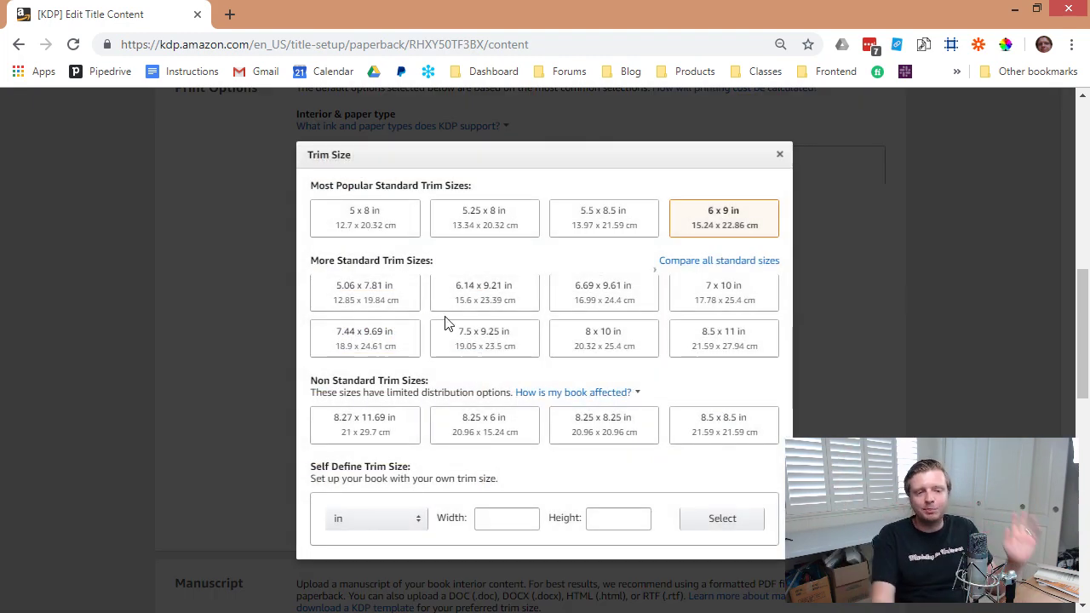
left_click(779, 154)
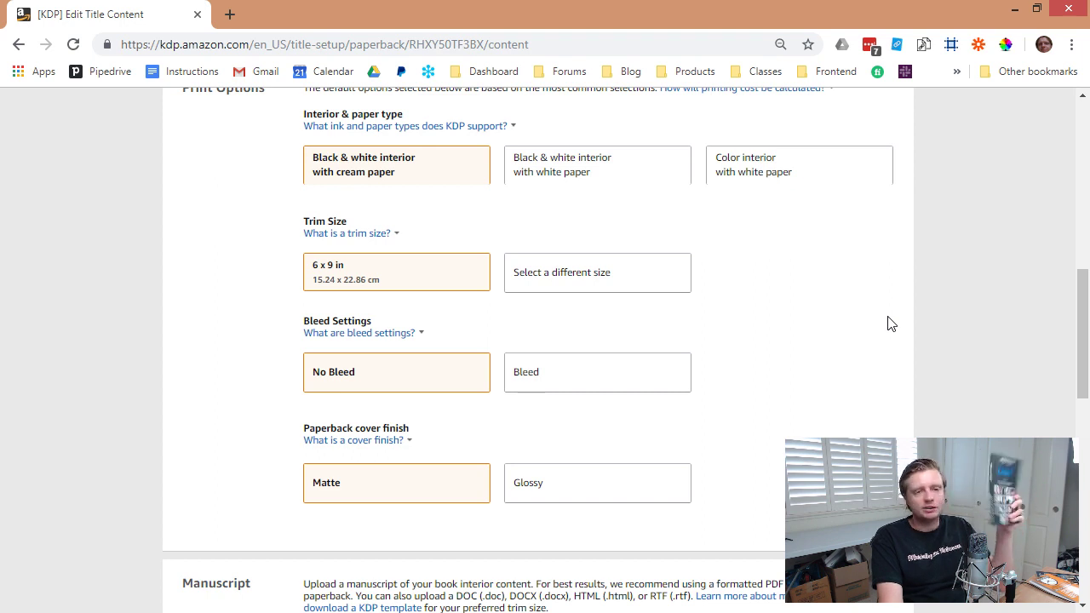
scroll(882, 335, "down", 2)
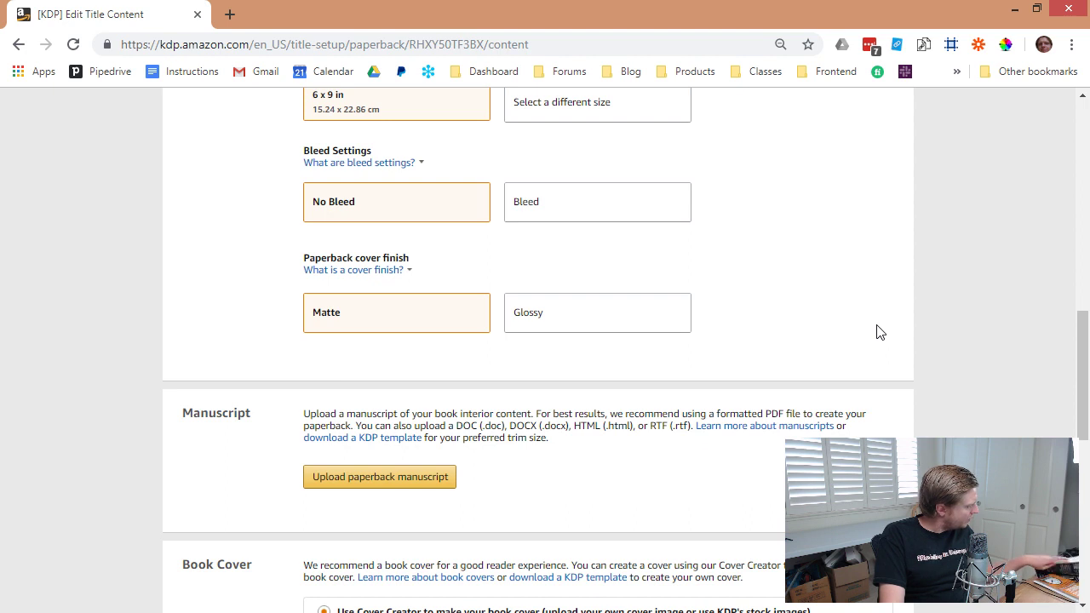
left_click(613, 327)
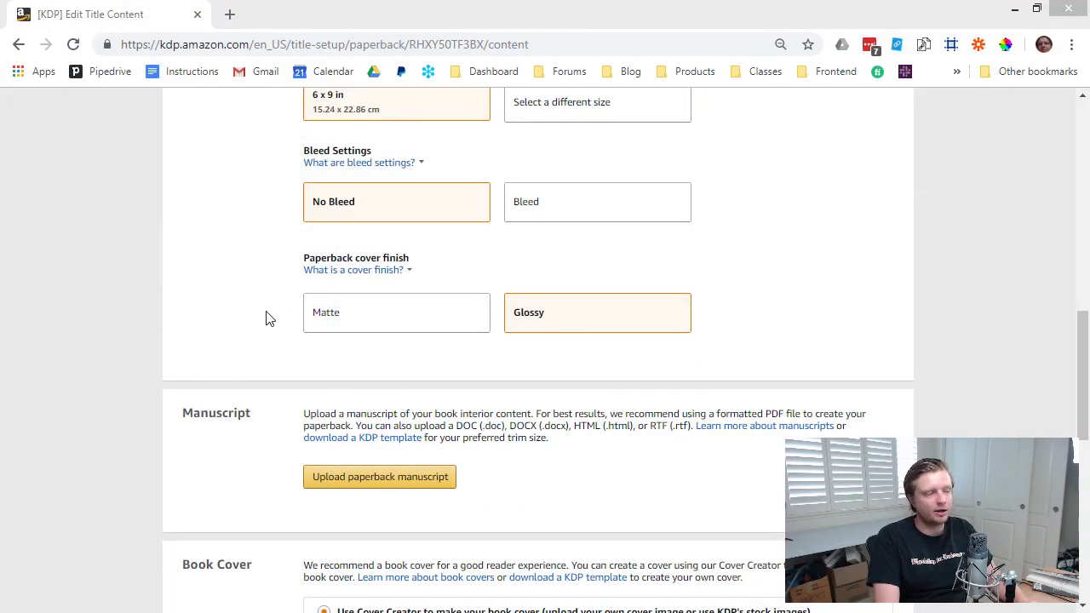
Upload WWHW V1.pdf from the Books folder as the paperback manuscript.
scroll(312, 401, "down", 2)
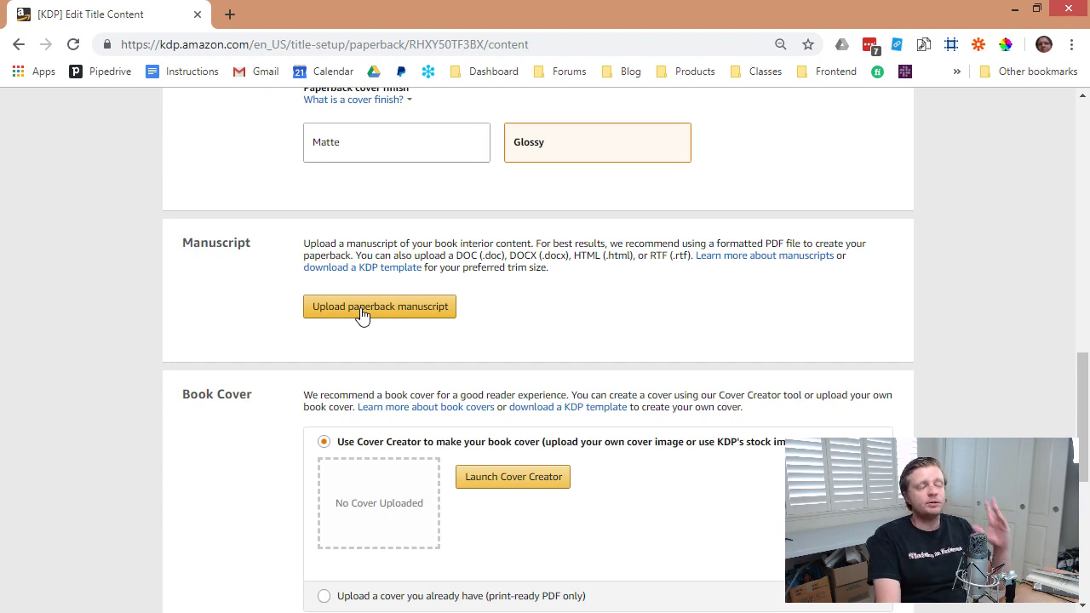
scroll(396, 436, "down", 1)
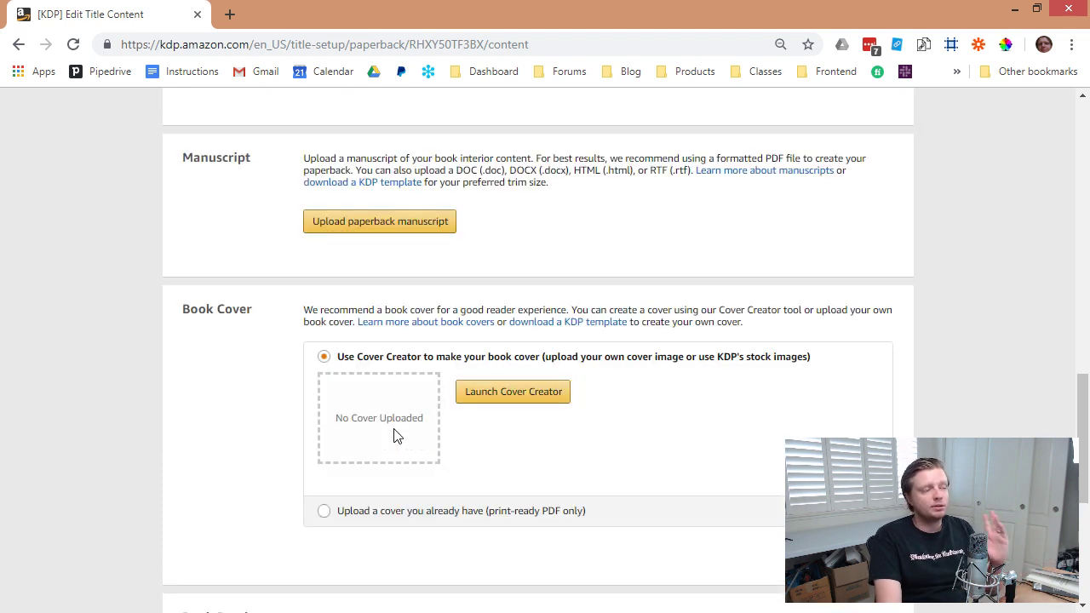
left_click(420, 229)
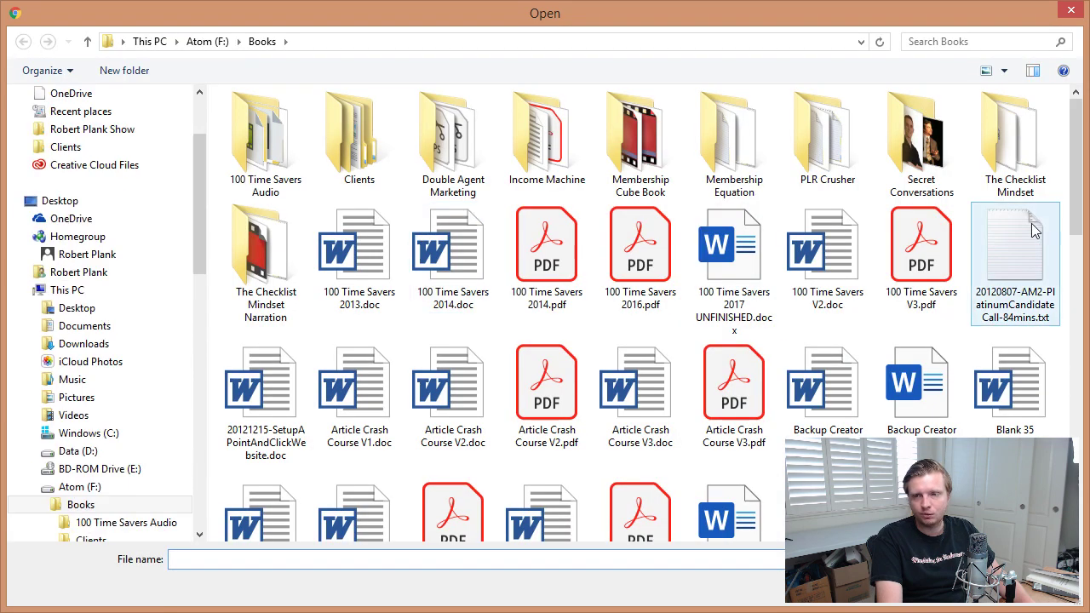
left_click_drag(1076, 161, 1075, 413)
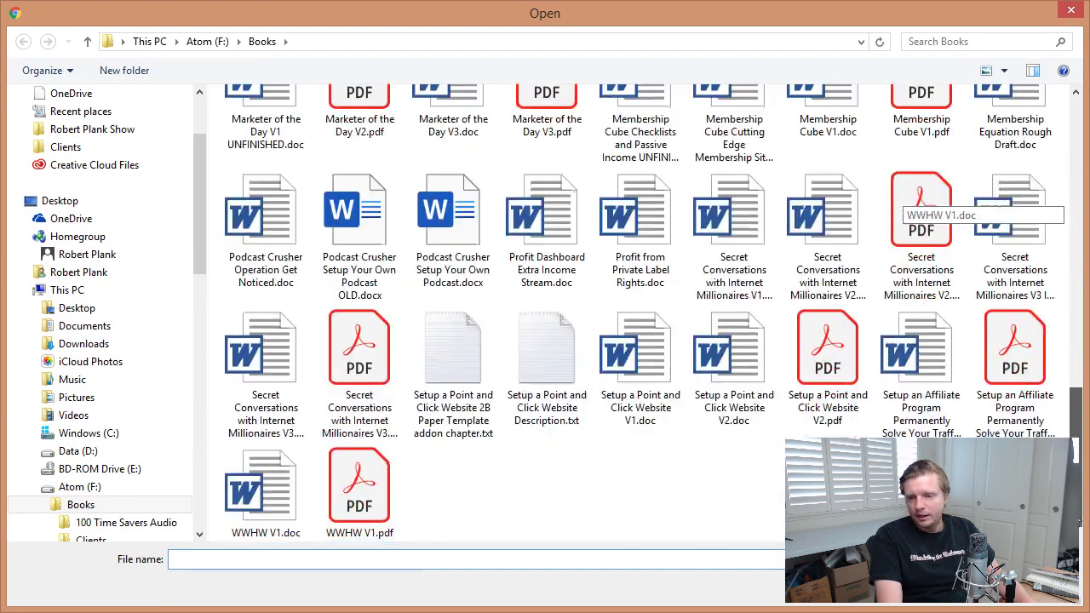
double_click(397, 488)
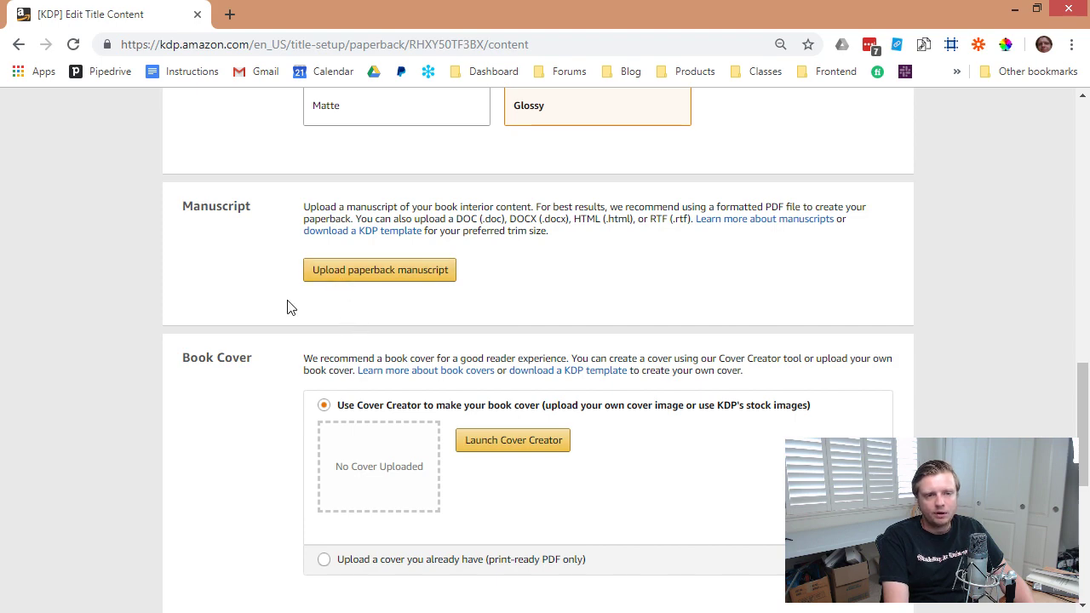
Launch Cover Creator for the paperback, skip adding an image, and choose the "Use with front cover image" design.
left_click(484, 443)
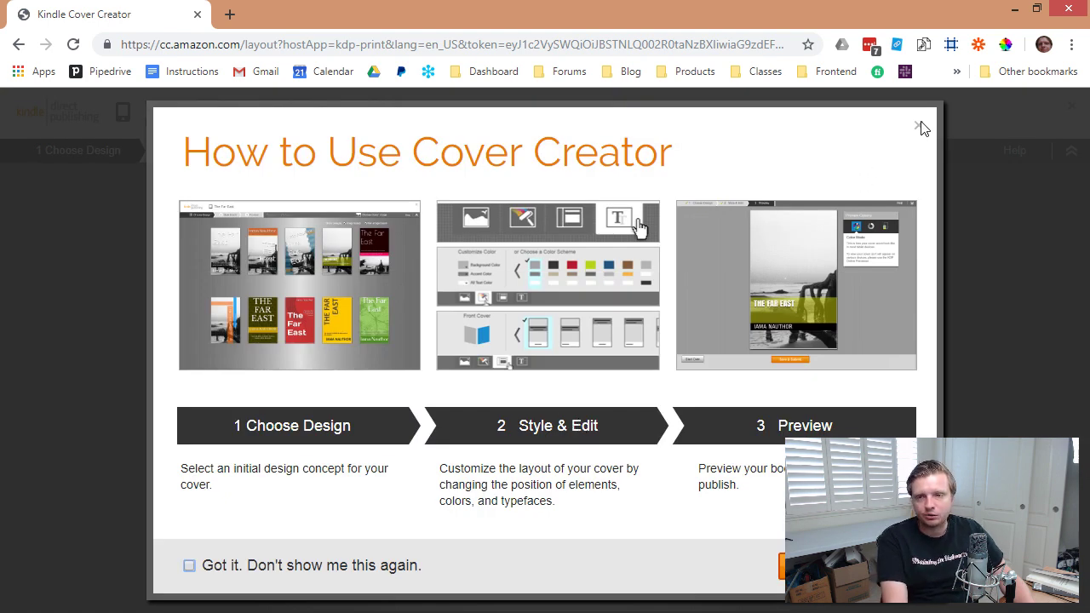
left_click(851, 565)
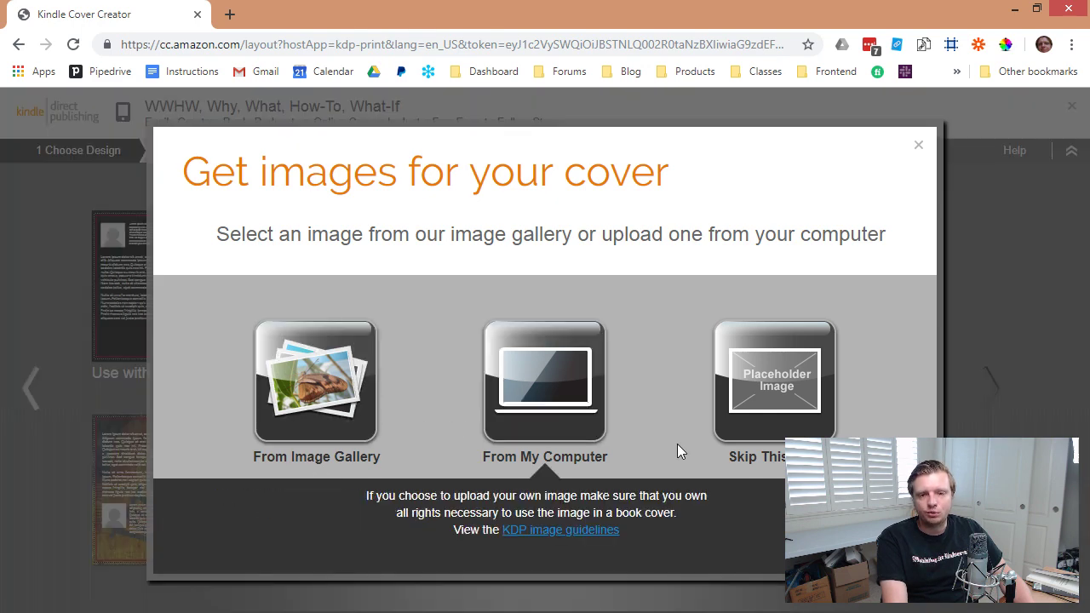
left_click(773, 379)
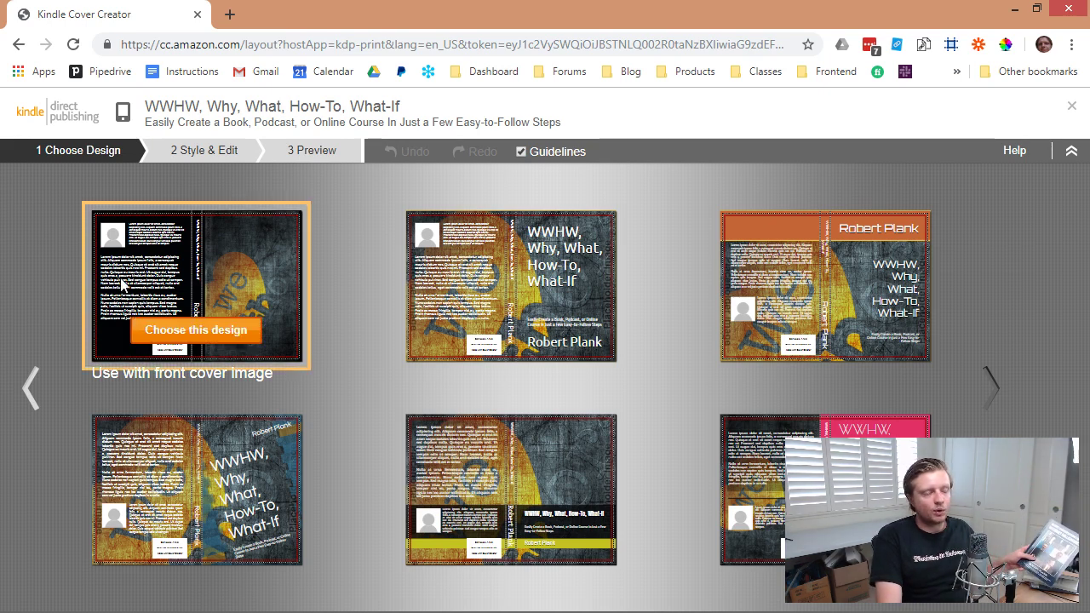
left_click(176, 327)
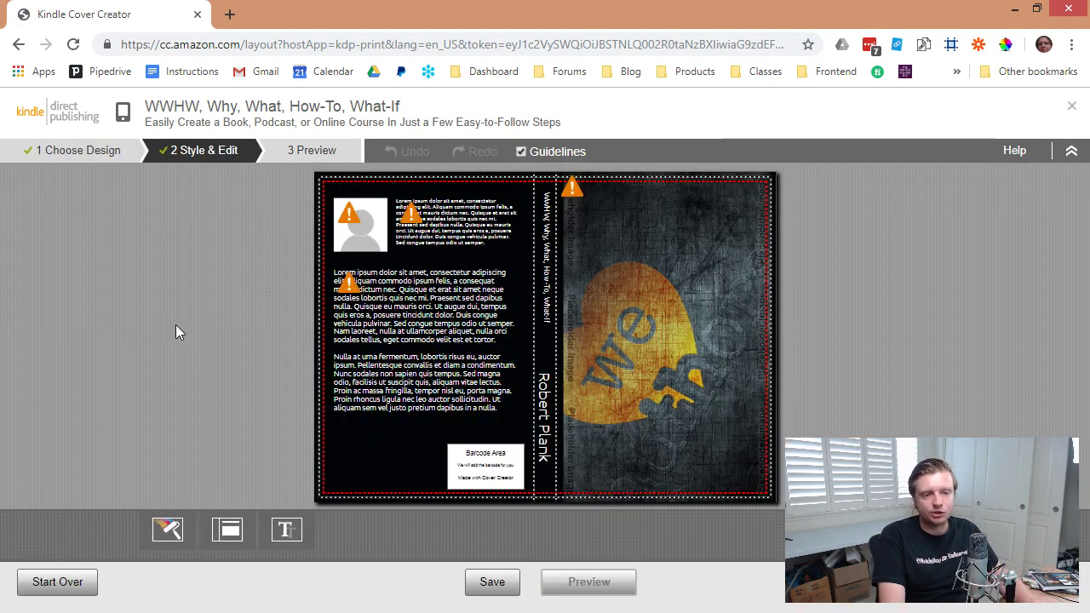
Try to upload WWHW Cover 2.tif from the Books folder as the front cover image.
left_click(640, 249)
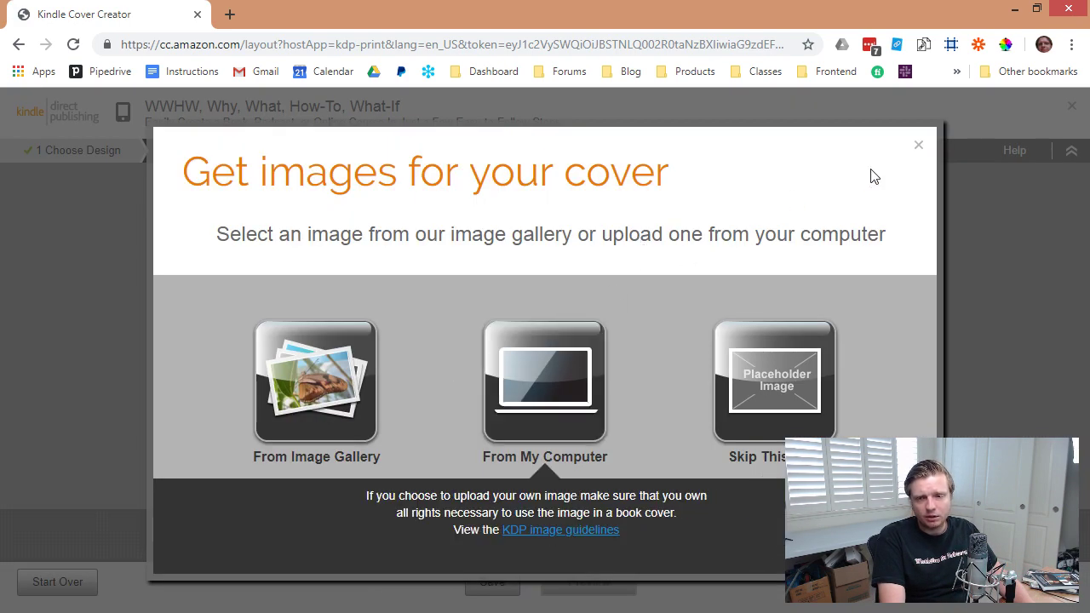
left_click(918, 147)
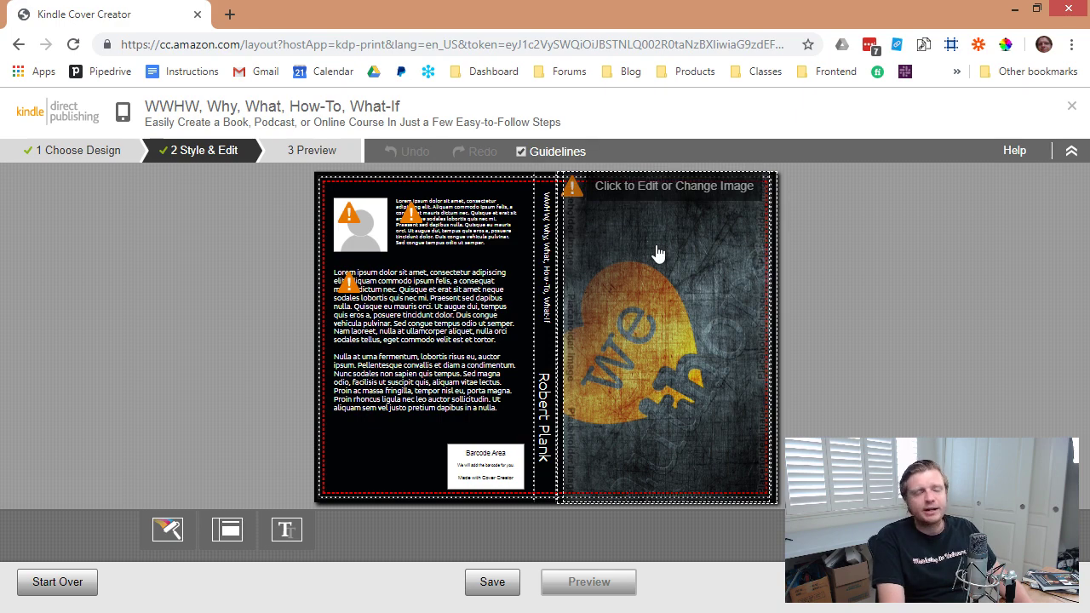
left_click(650, 288)
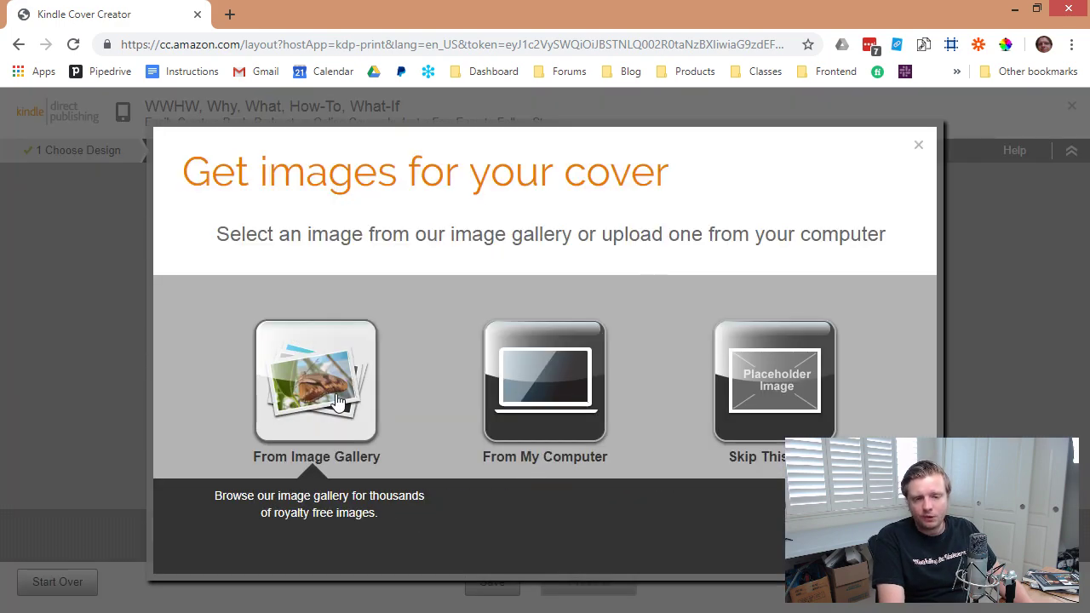
left_click(518, 412)
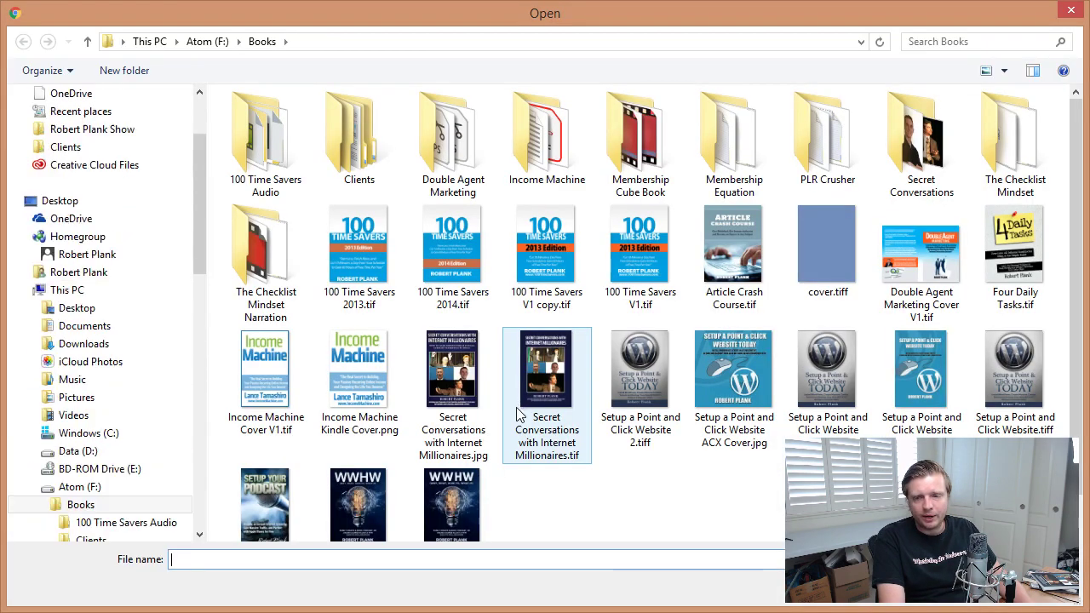
scroll(599, 517, "down", 1)
double_click(451, 472)
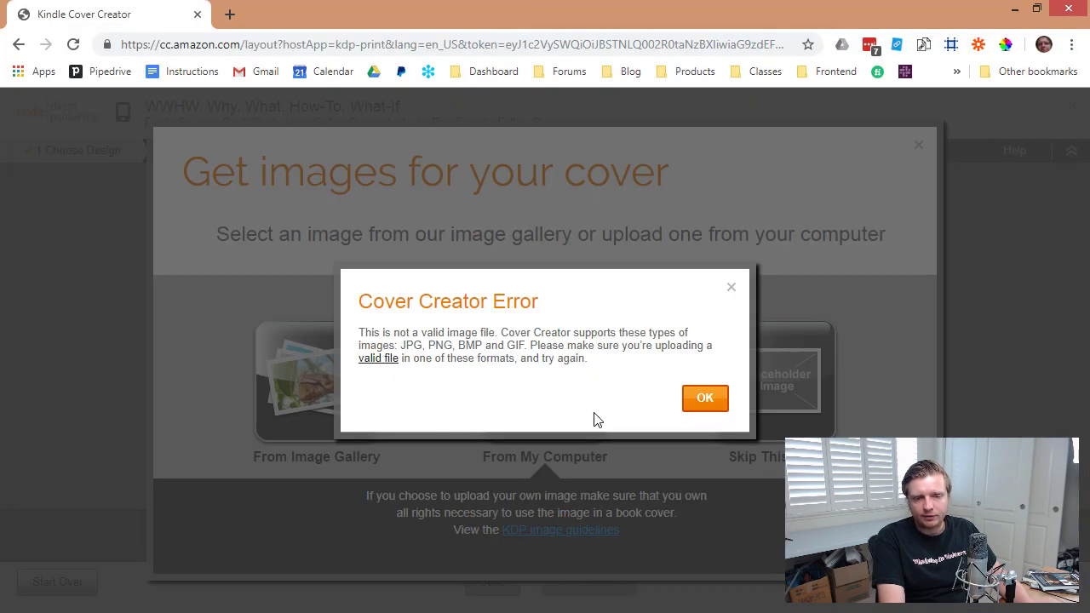
left_click(703, 400)
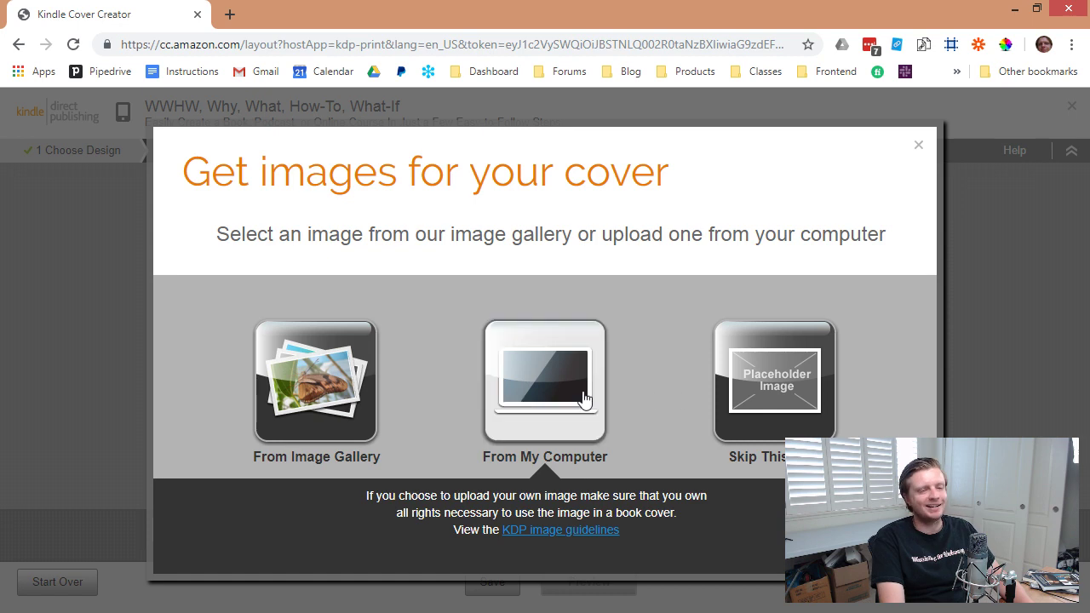
Upload WWHW Cover 2.png from the Books folder as the front cover image.
left_click(528, 397)
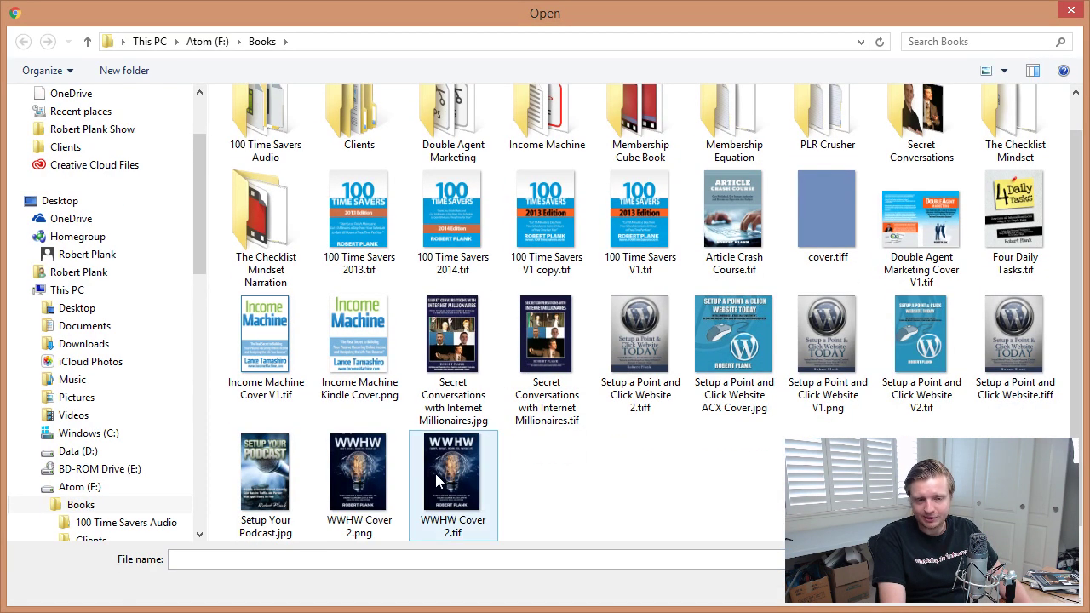
double_click(344, 484)
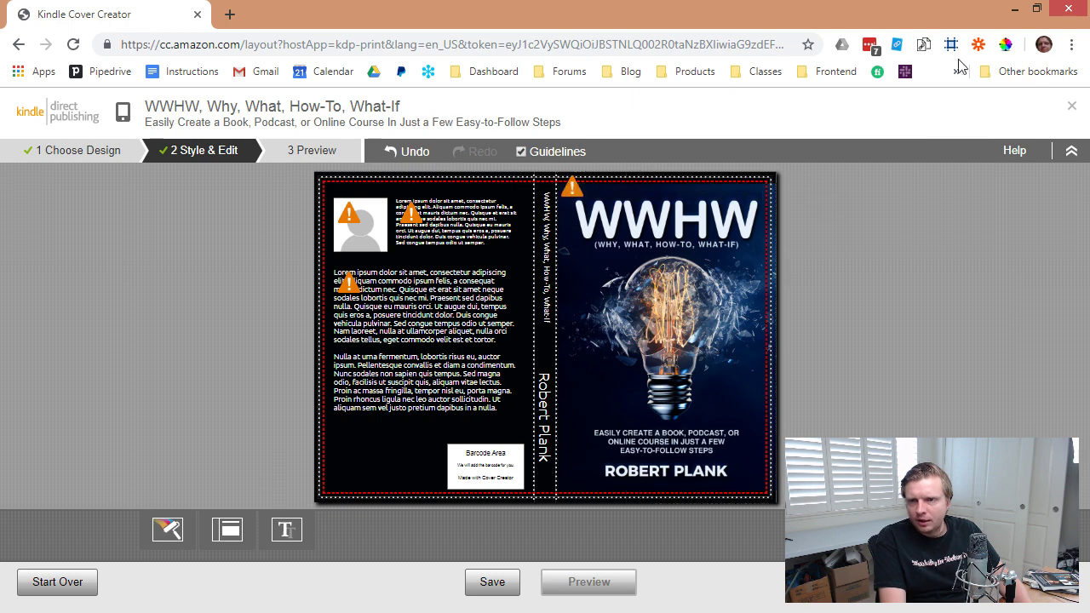
Sample the dark blue background of the front cover beside the subtitle with the color picker extension.
left_click(1005, 45)
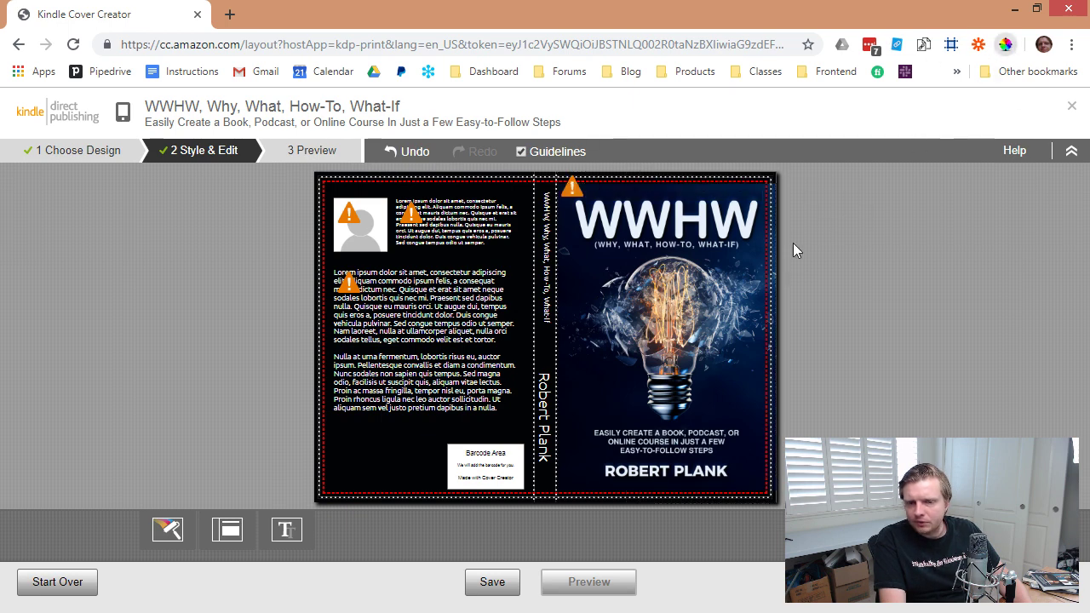
left_click(747, 252)
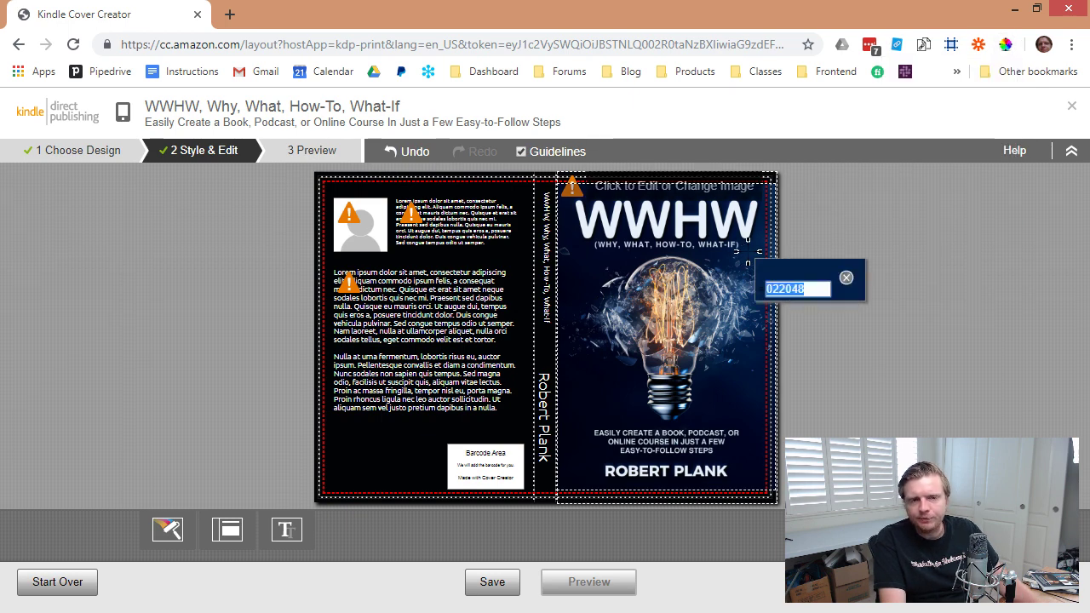
left_click(845, 279)
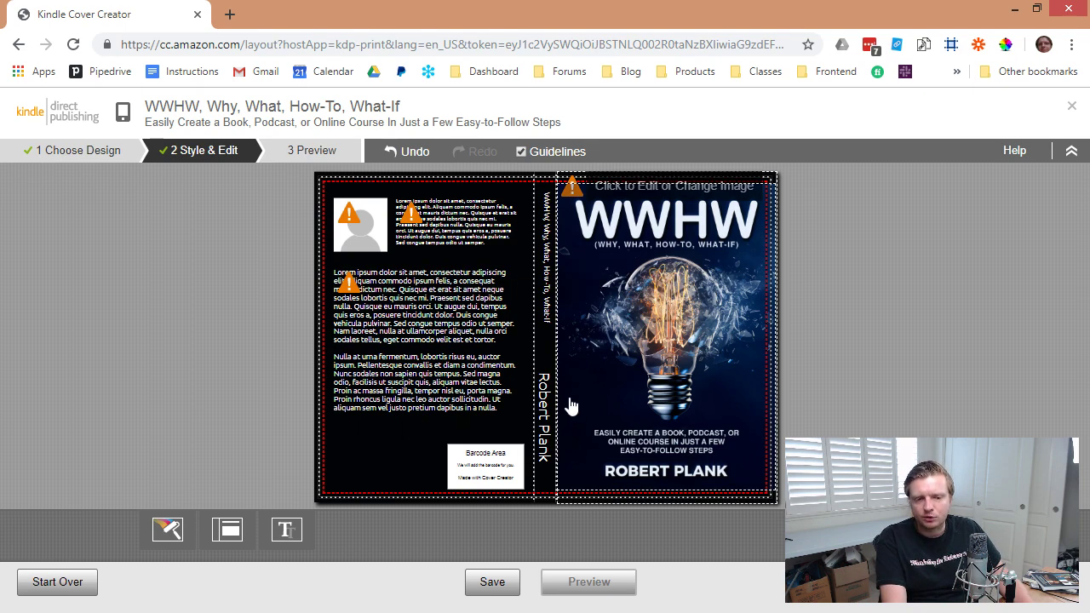
Set the cover's custom primary color to dark blue and the secondary color to near-black, and save the design.
left_click(167, 529)
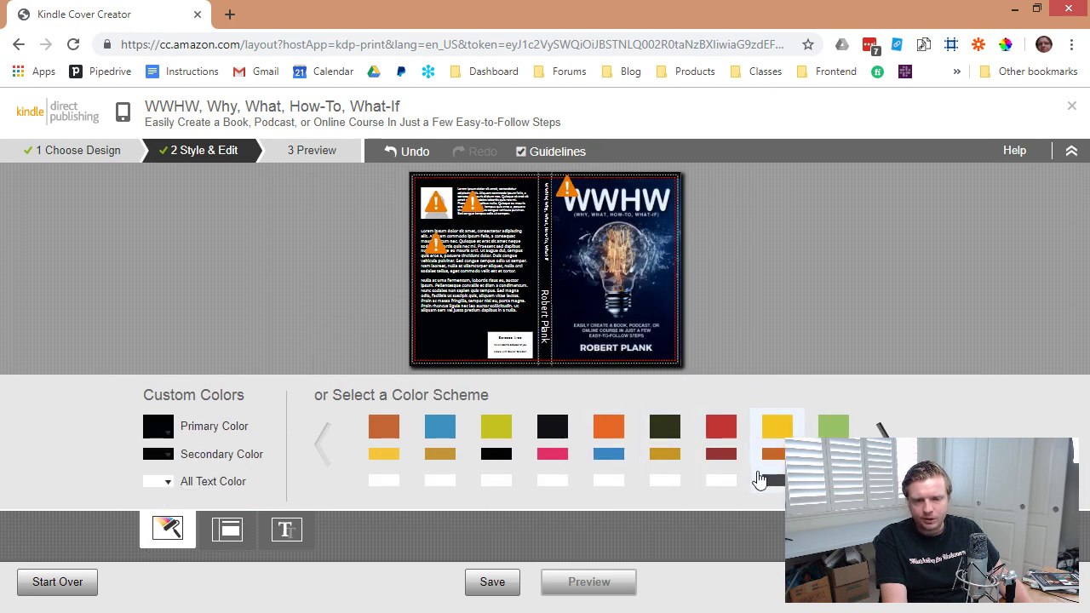
left_click(175, 430)
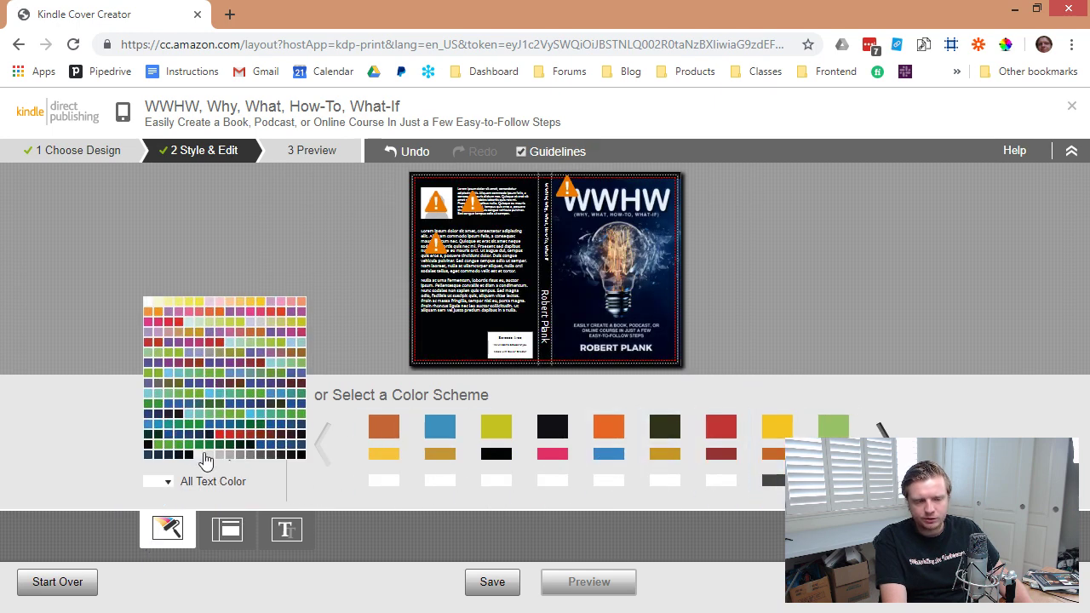
left_click(165, 483)
left_click(105, 483)
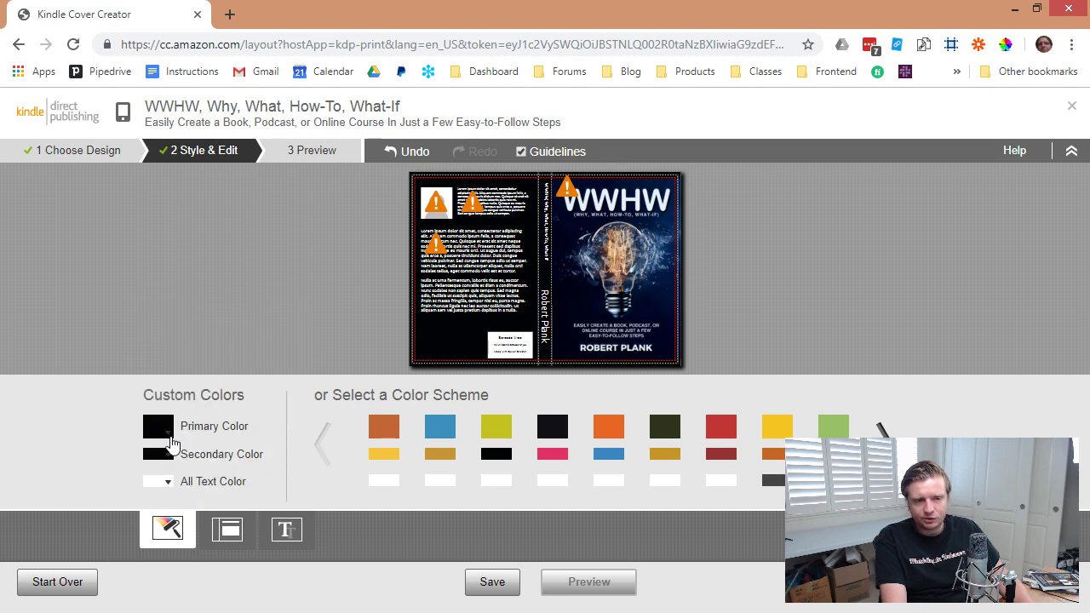
left_click(166, 450)
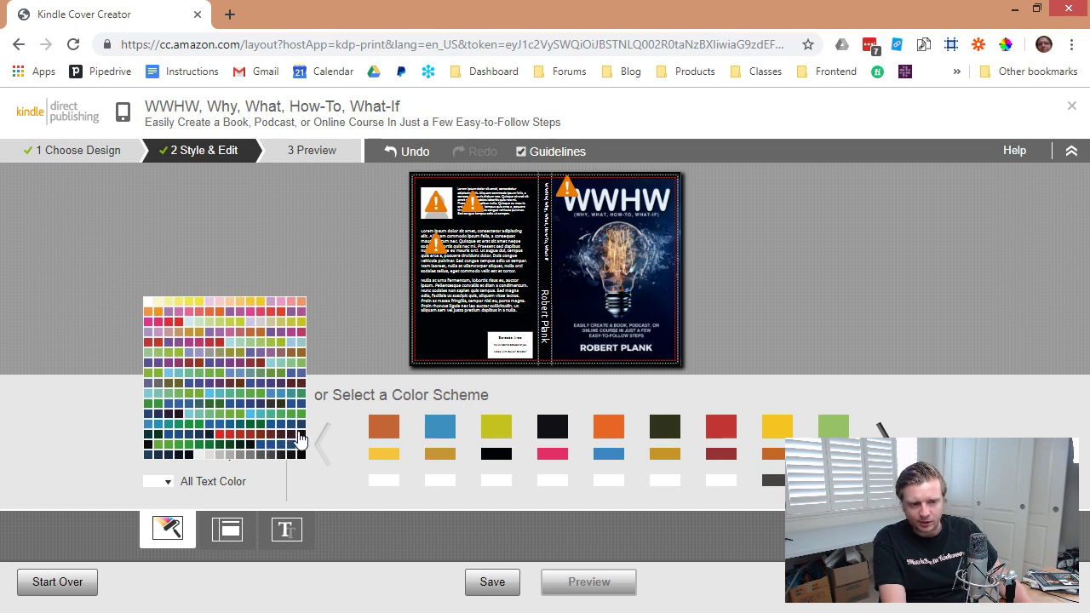
left_click(119, 440)
left_click(160, 453)
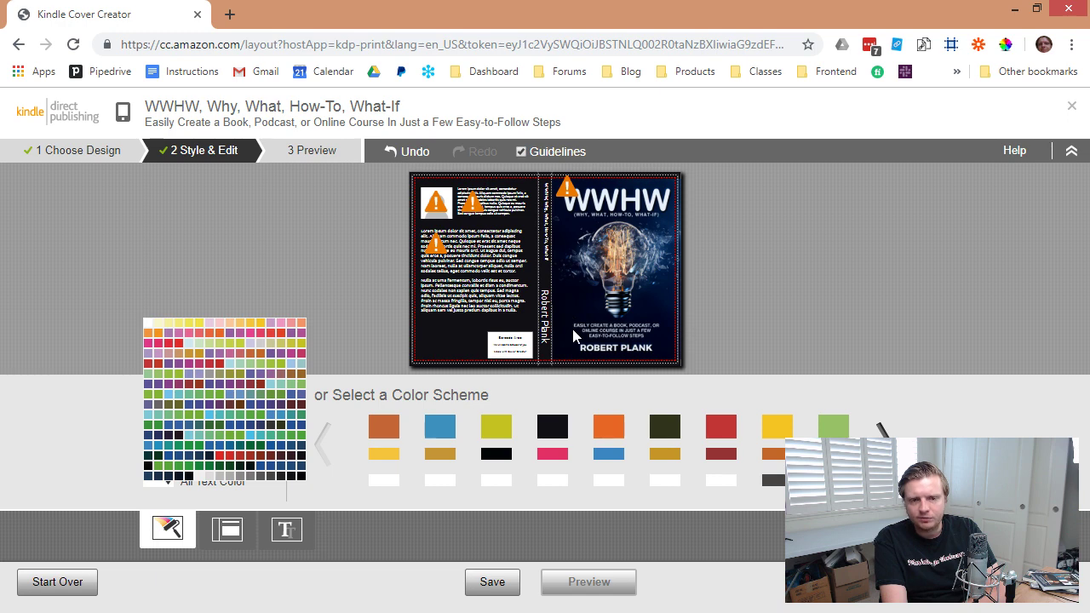
left_click(102, 450)
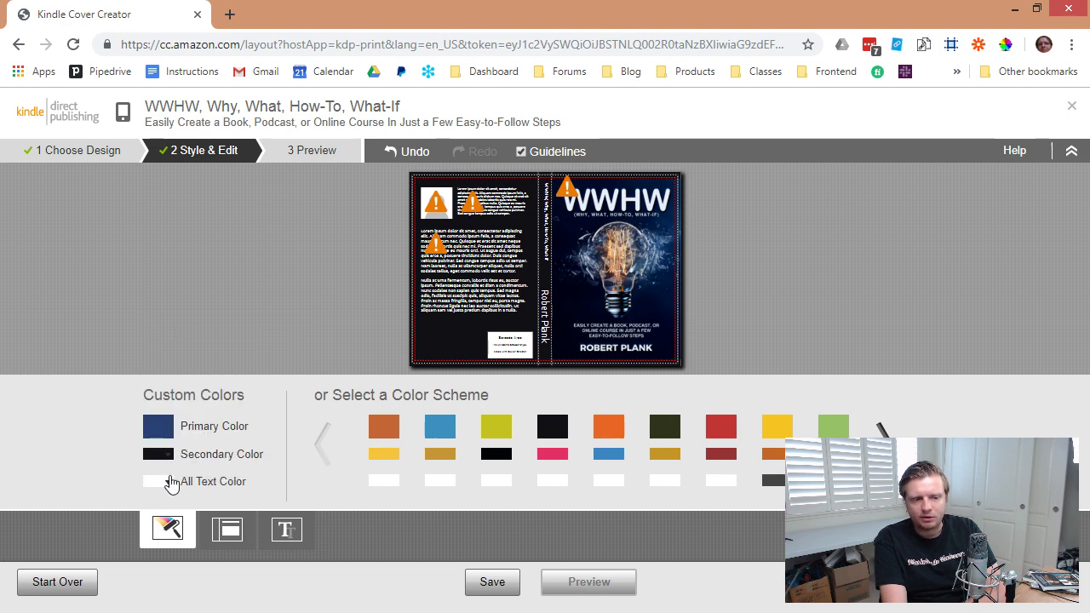
left_click(492, 581)
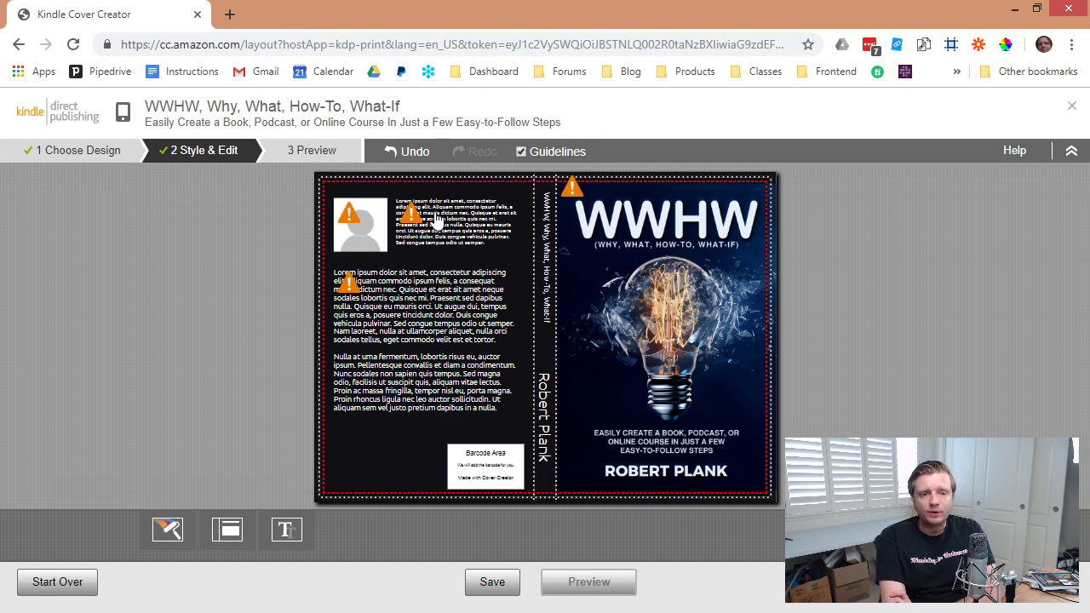
Try to upload armscrossed-square.tif from the headshots folder in Overflow 2012-09 September as the back cover author photo.
left_click(349, 239)
left_click(383, 343)
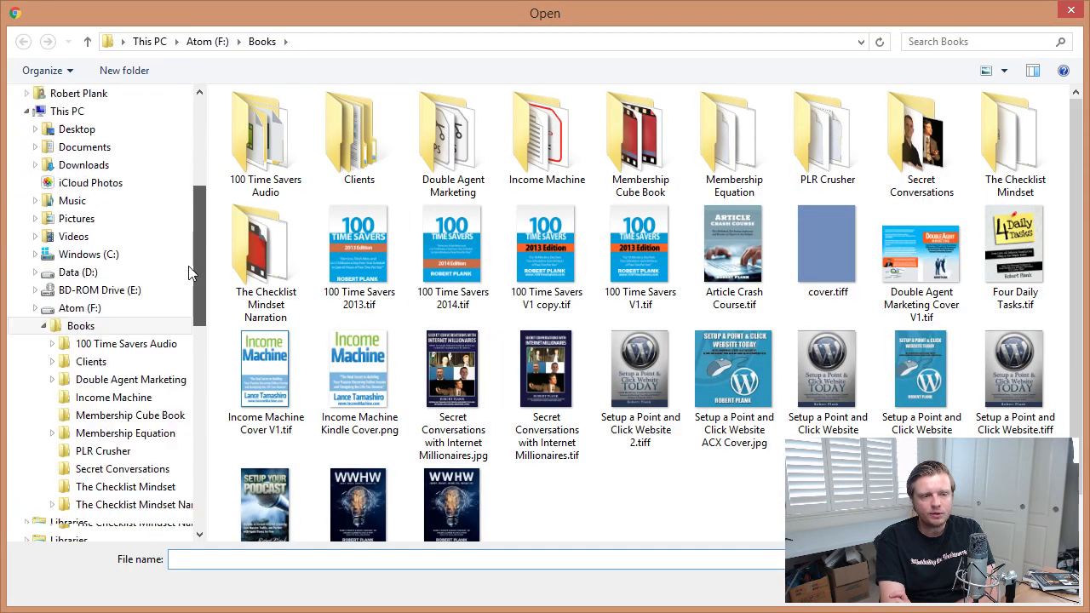
left_click_drag(196, 186, 182, 270)
left_click(45, 272)
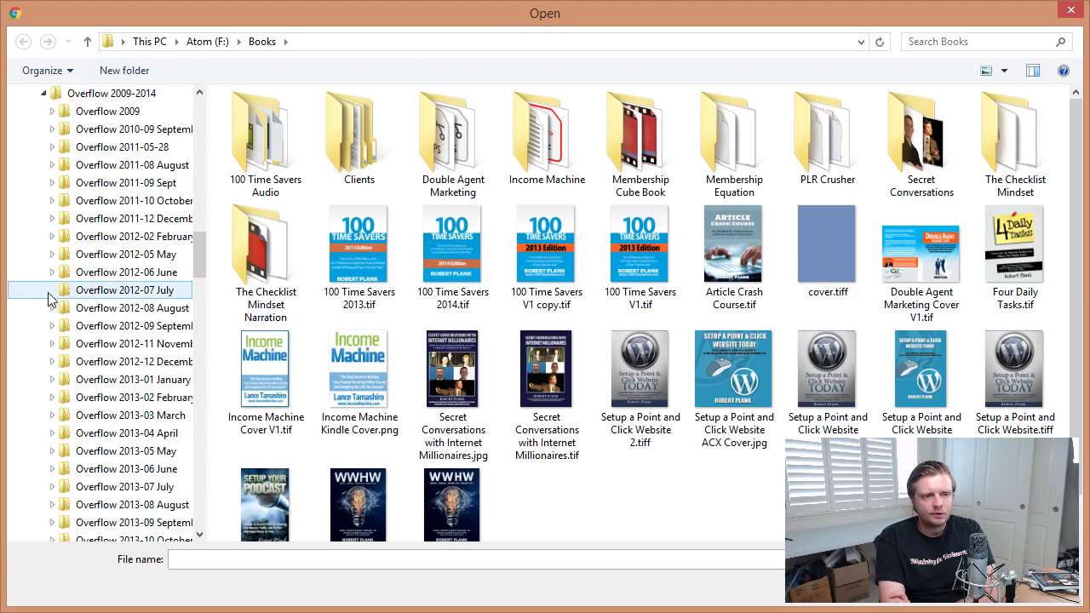
left_click(51, 326)
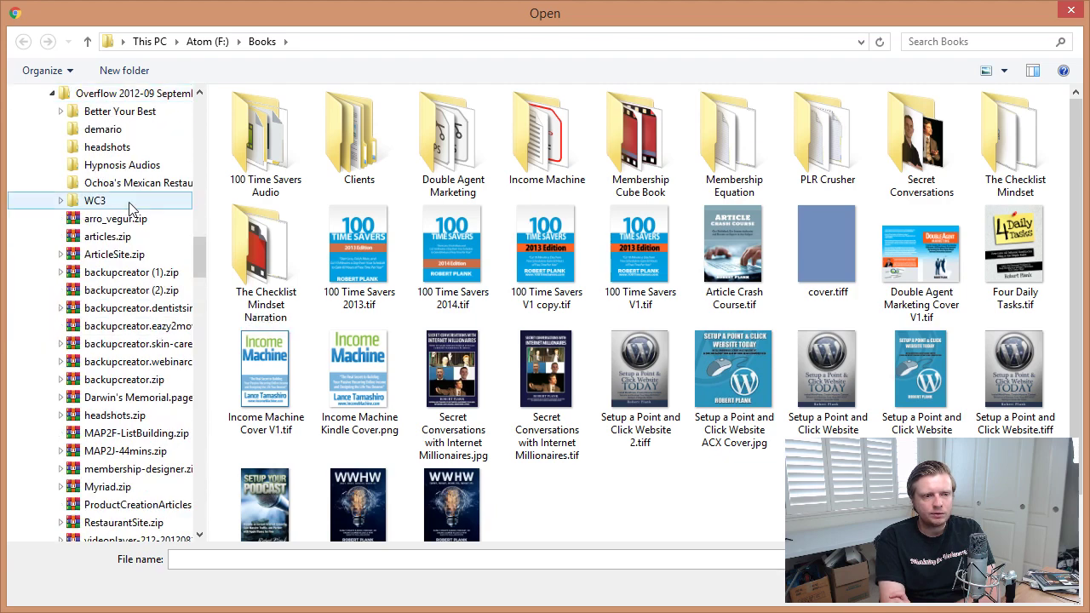
left_click(123, 150)
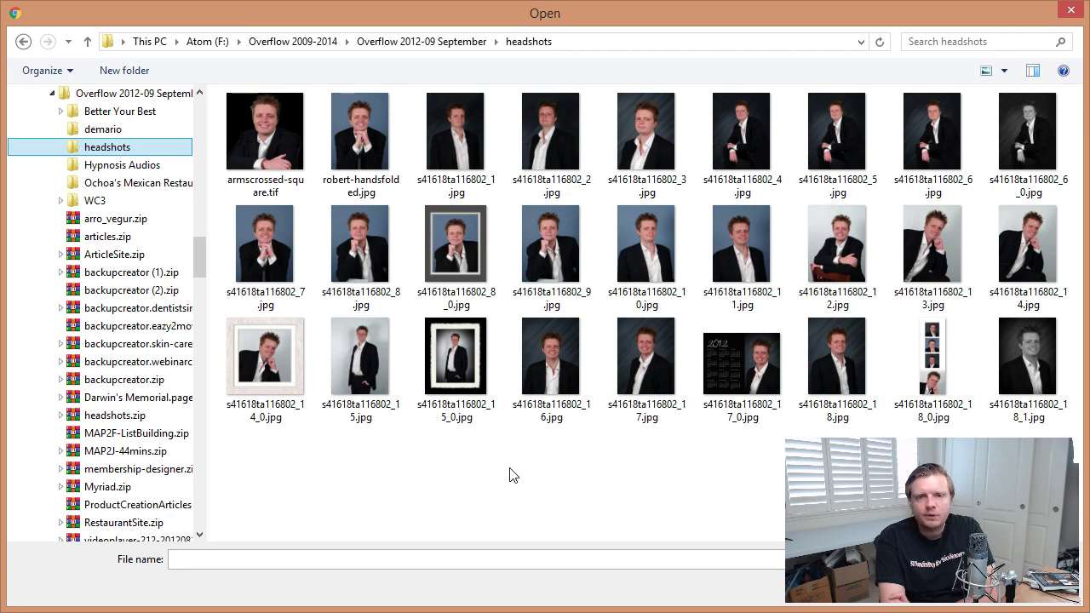
double_click(249, 136)
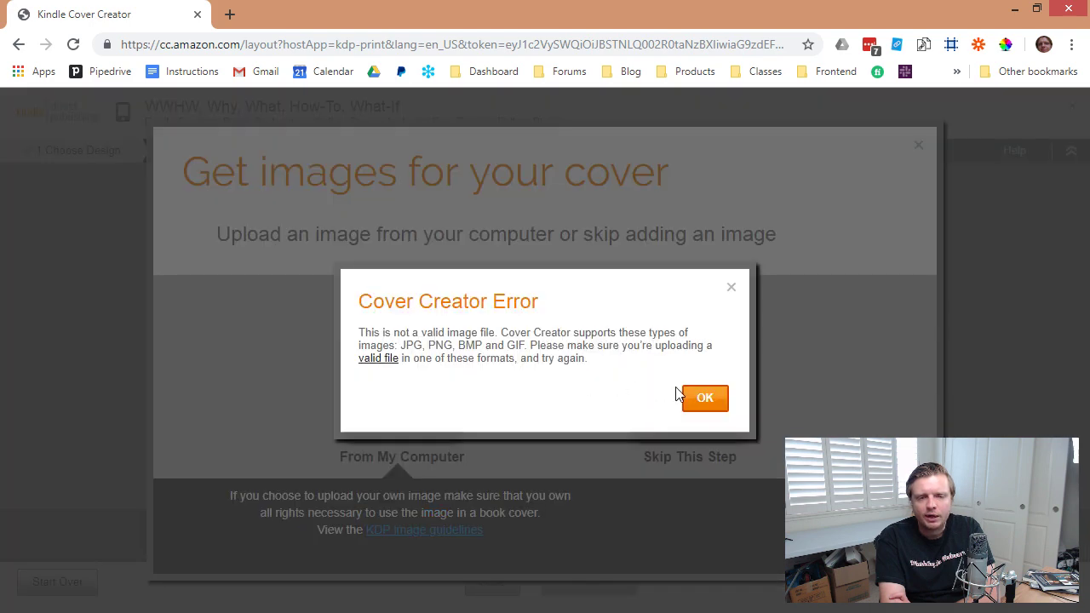
left_click(703, 398)
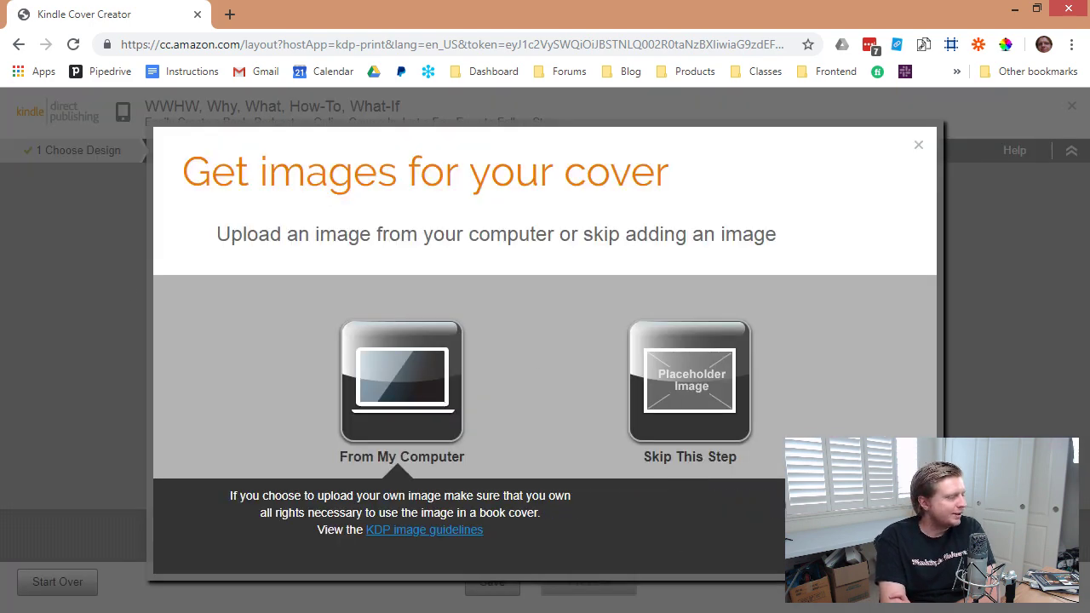
Open the author's website in a new browser tab and go to its About page.
key("alt+Tab")
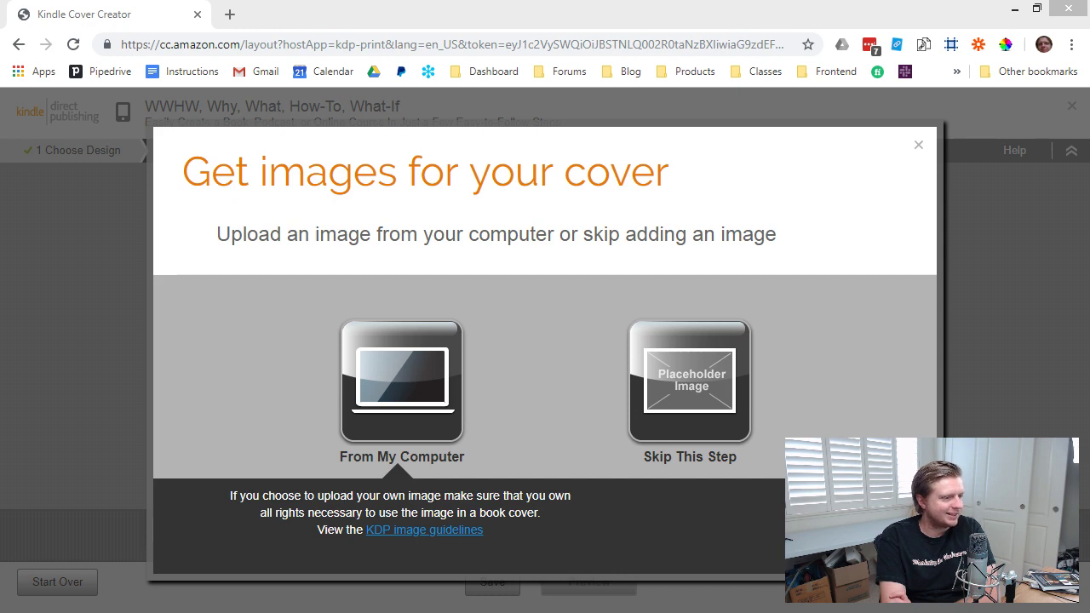
left_click(230, 14)
type("robert")
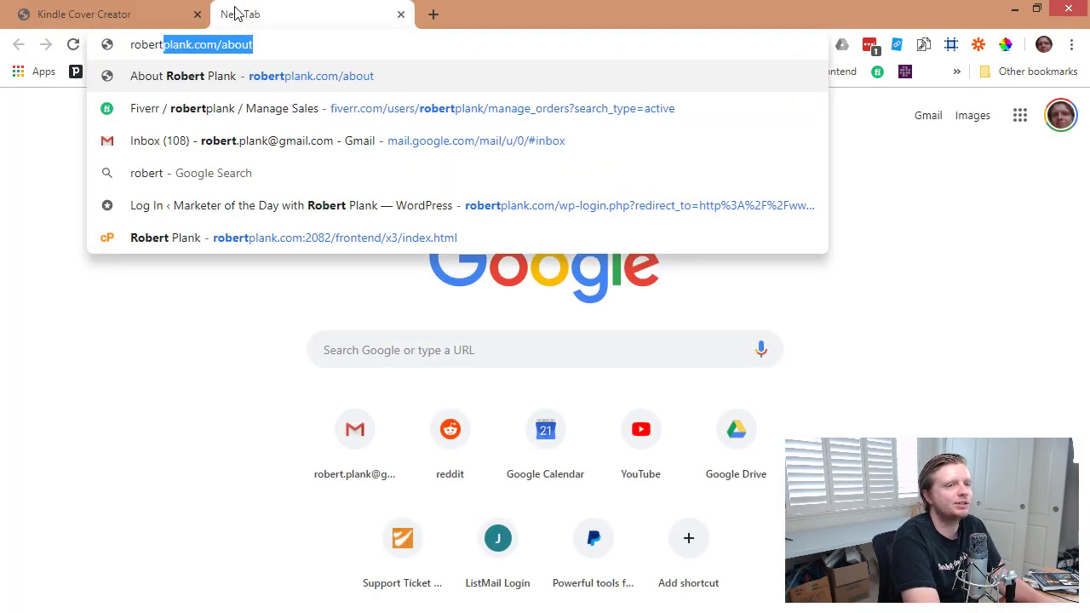
type("plank.com")
key("BackSpace")
key("Return")
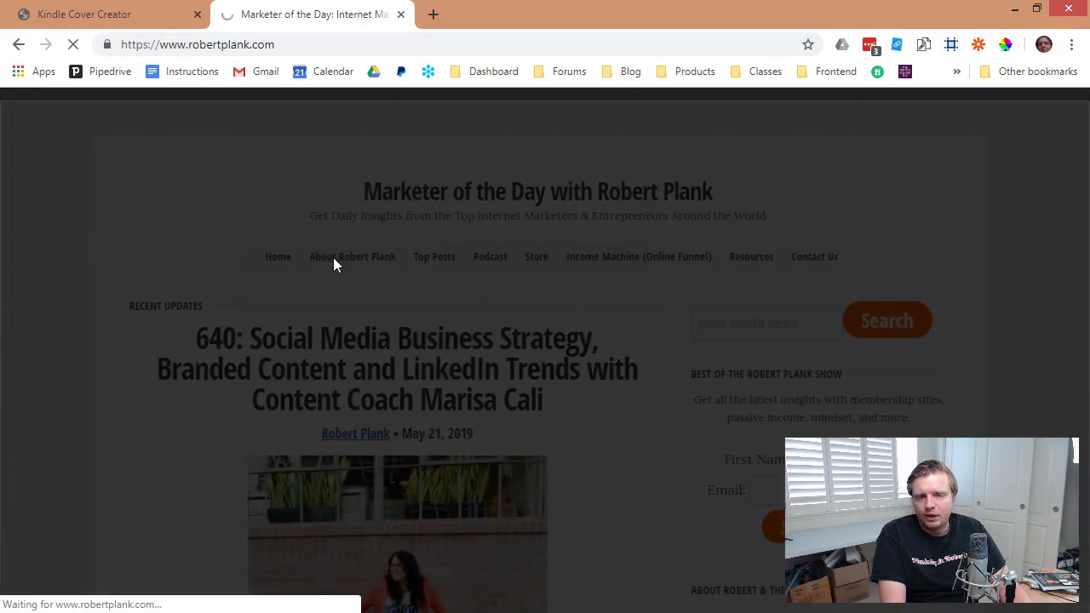
left_click(333, 257)
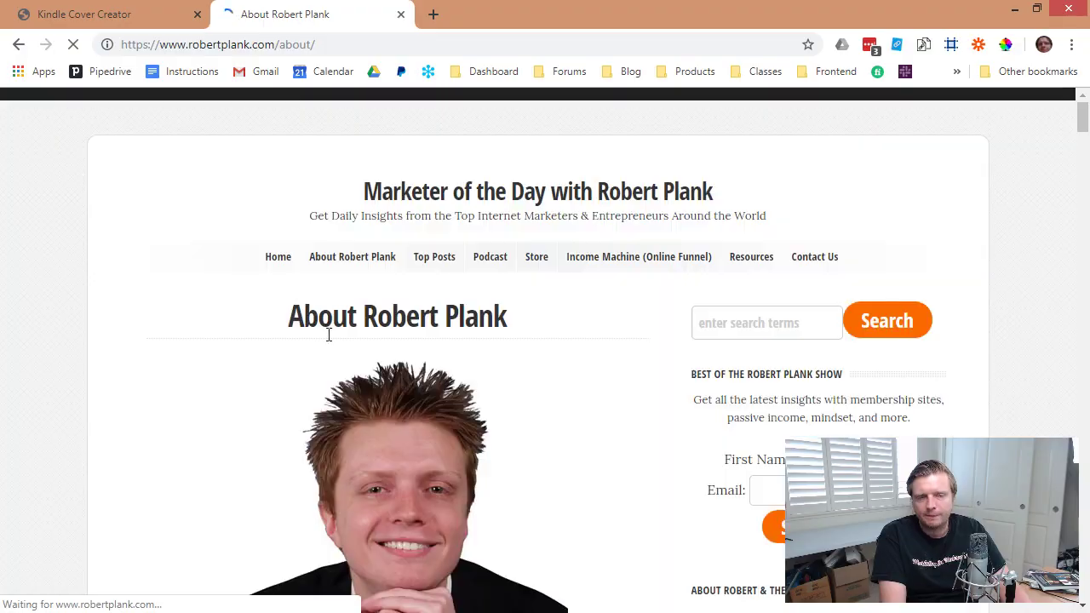
Open the full-size hands-folded author headshot from the About page in a new tab and save it to the desktop as face-full.jpg.
scroll(331, 332, "down", 15)
scroll(334, 328, "down", 20)
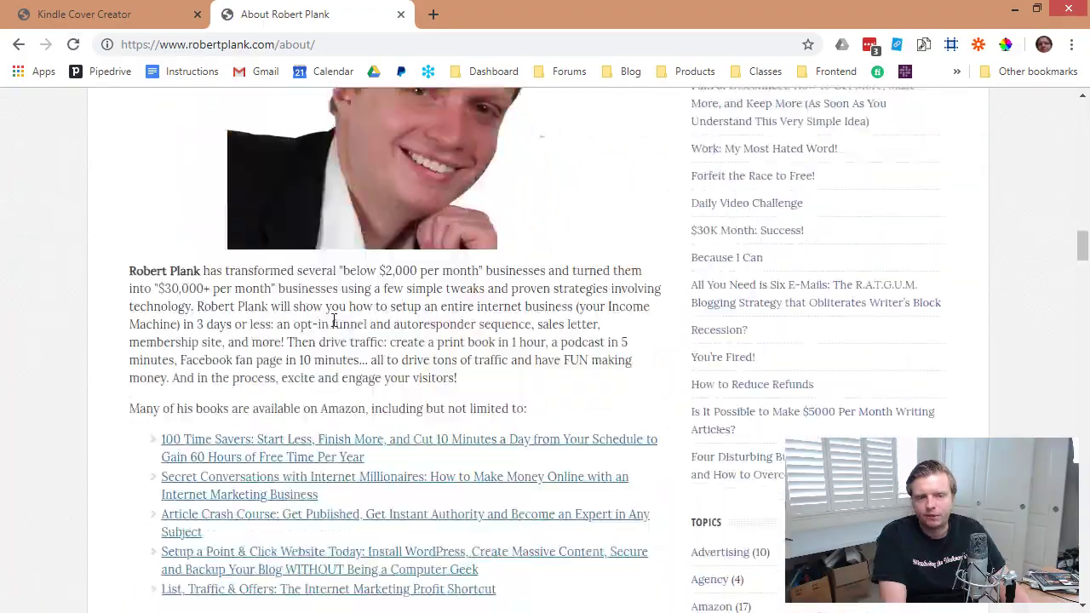
key("Home")
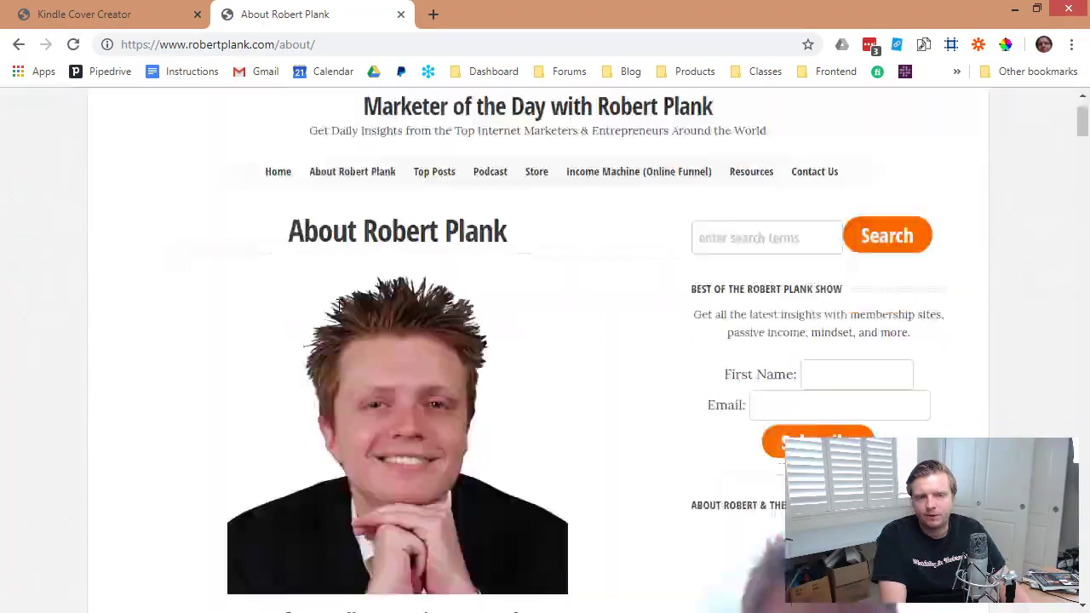
right_click(398, 329)
left_click(395, 364)
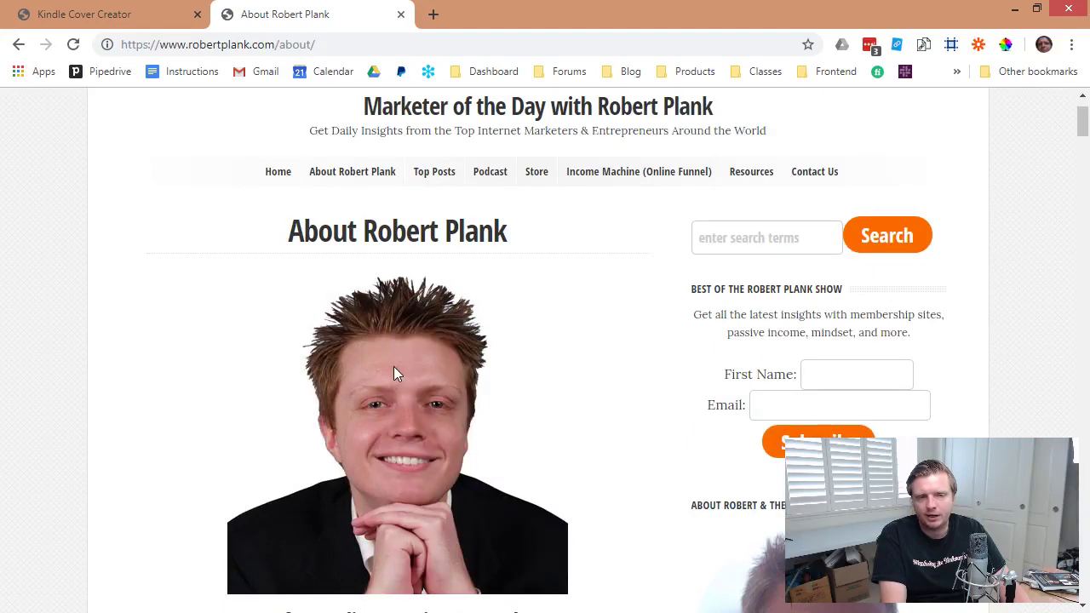
left_click(393, 368)
right_click(468, 270)
left_click(498, 302)
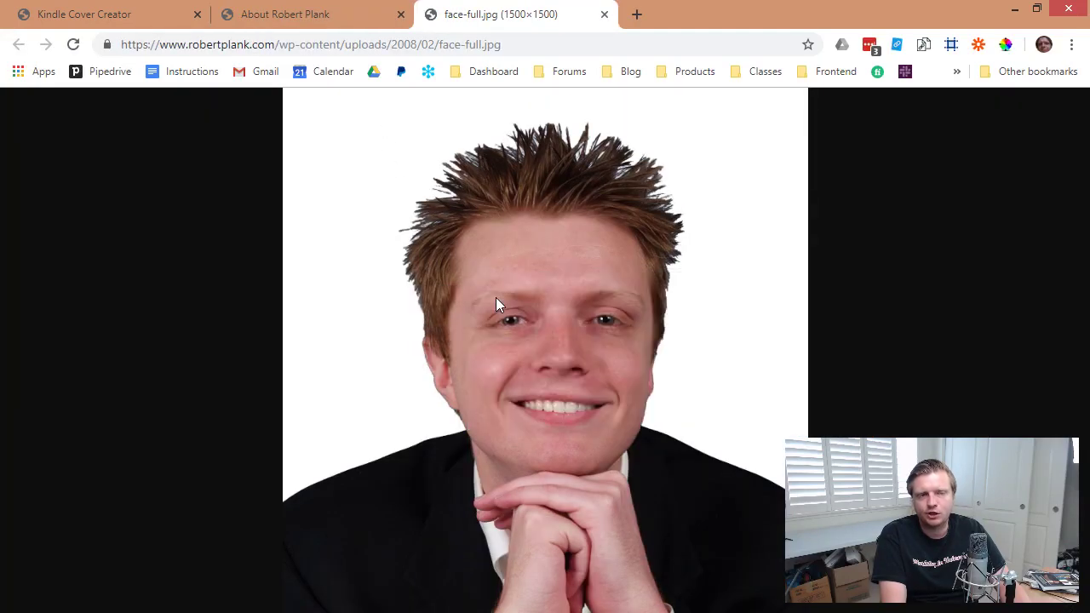
key("Return")
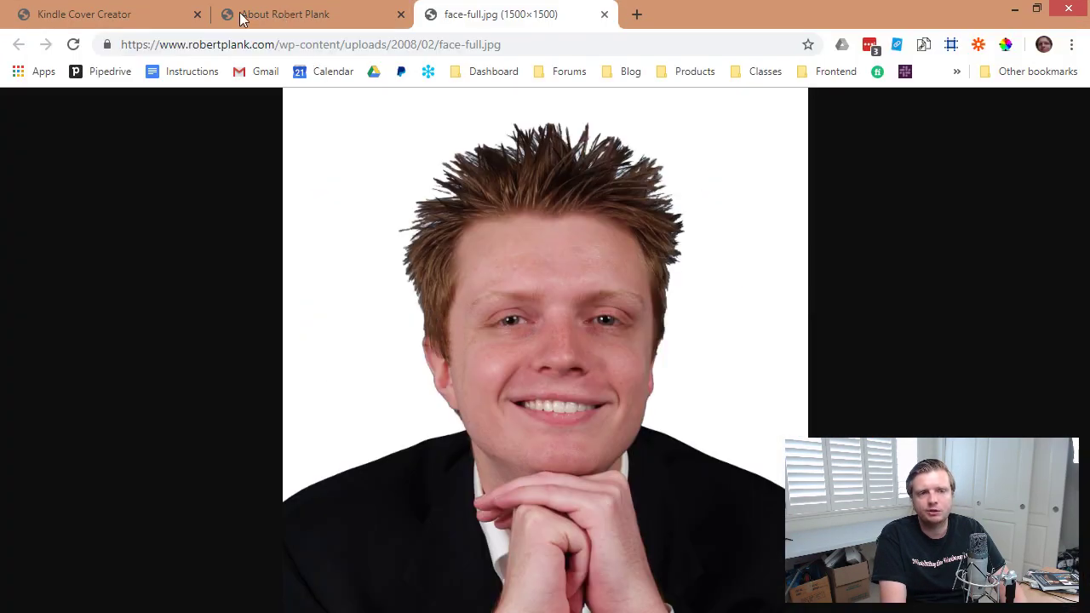
Close the photo viewer and upload face-full.jpg from the Desktop as the author photo in Cover Creator.
left_click(107, 12)
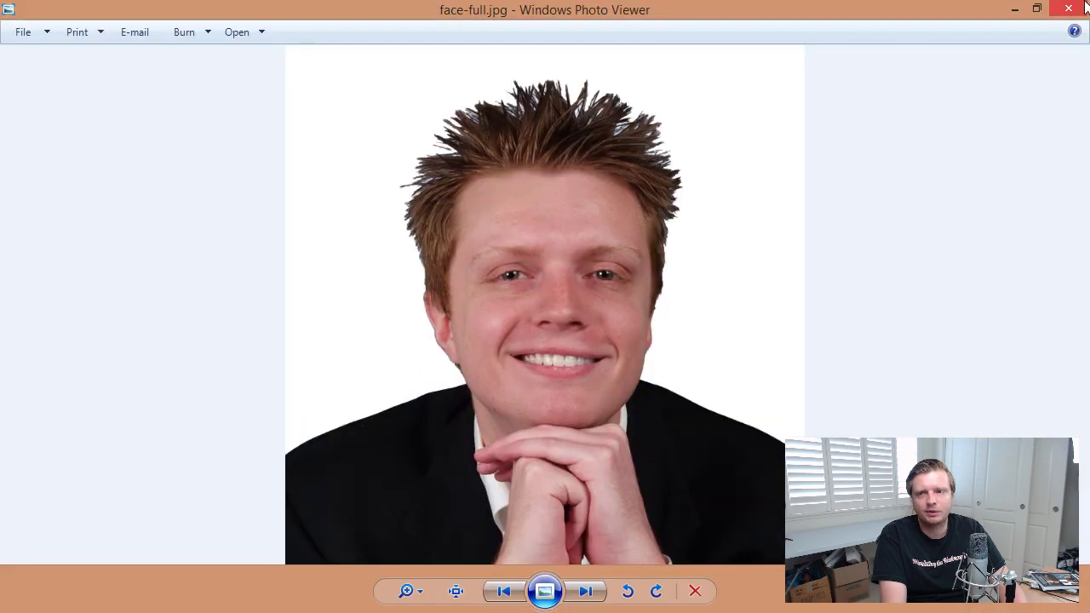
left_click(1070, 9)
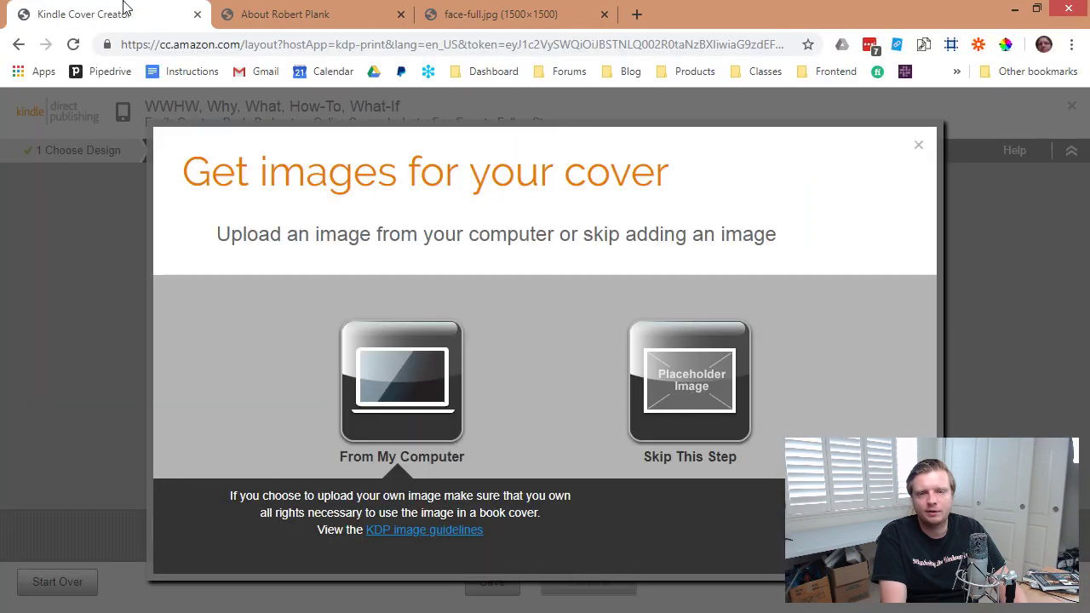
left_click(401, 377)
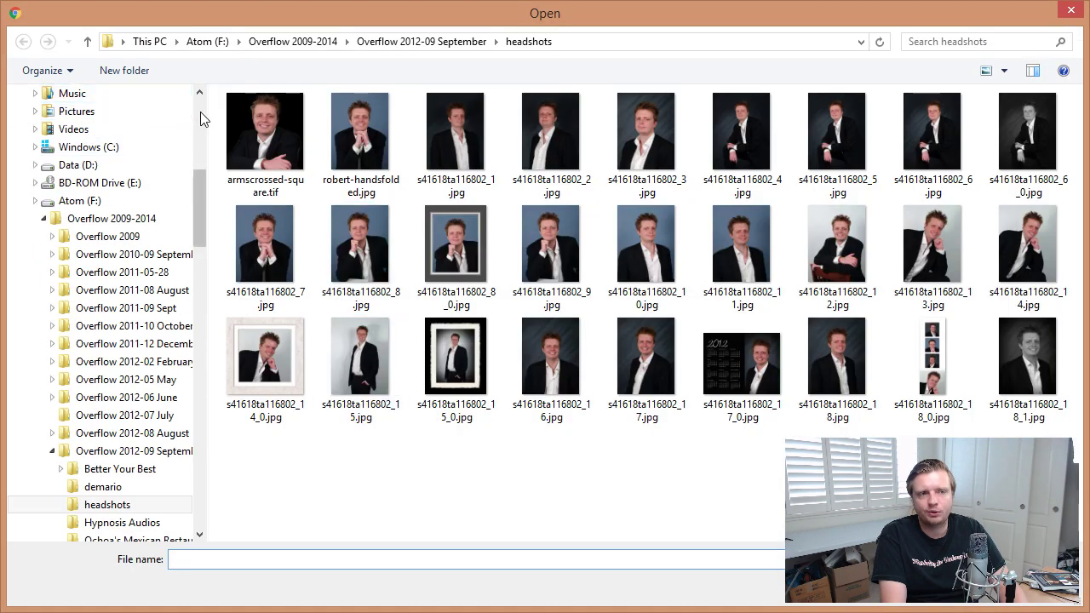
scroll(159, 128, "up", 6)
left_click(157, 123)
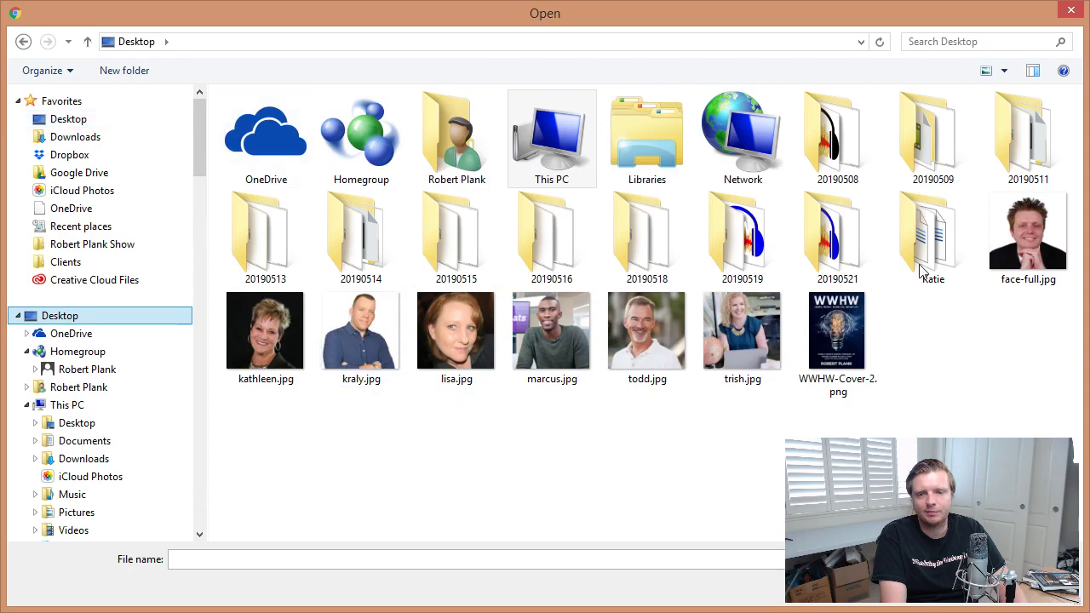
double_click(1005, 230)
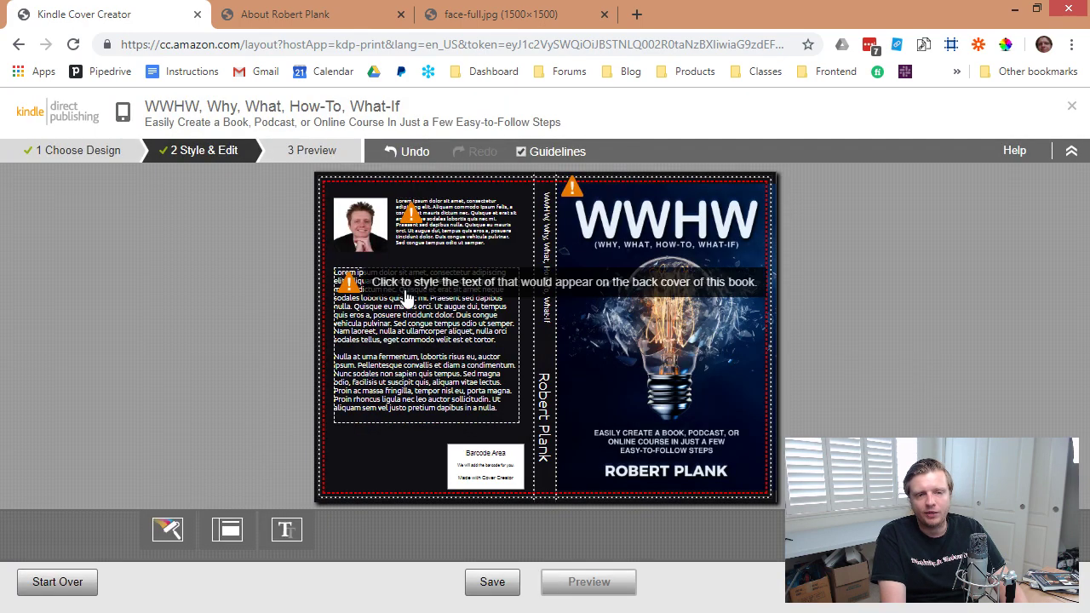
Replace the back cover's placeholder description with the book description copied from description.txt.
left_click(392, 298)
key("alt+Tab")
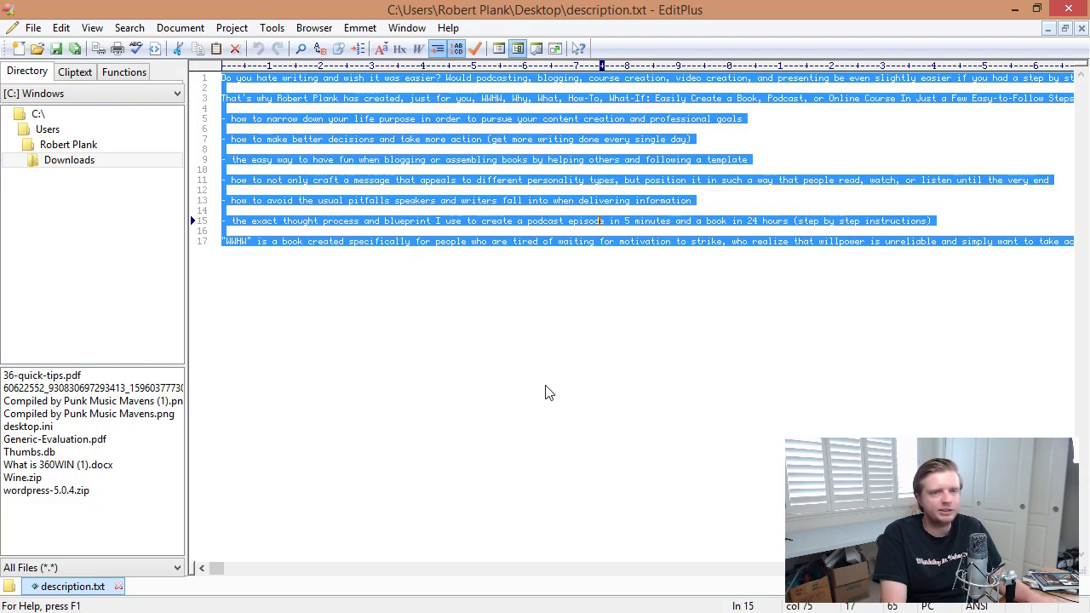
key("alt+Tab")
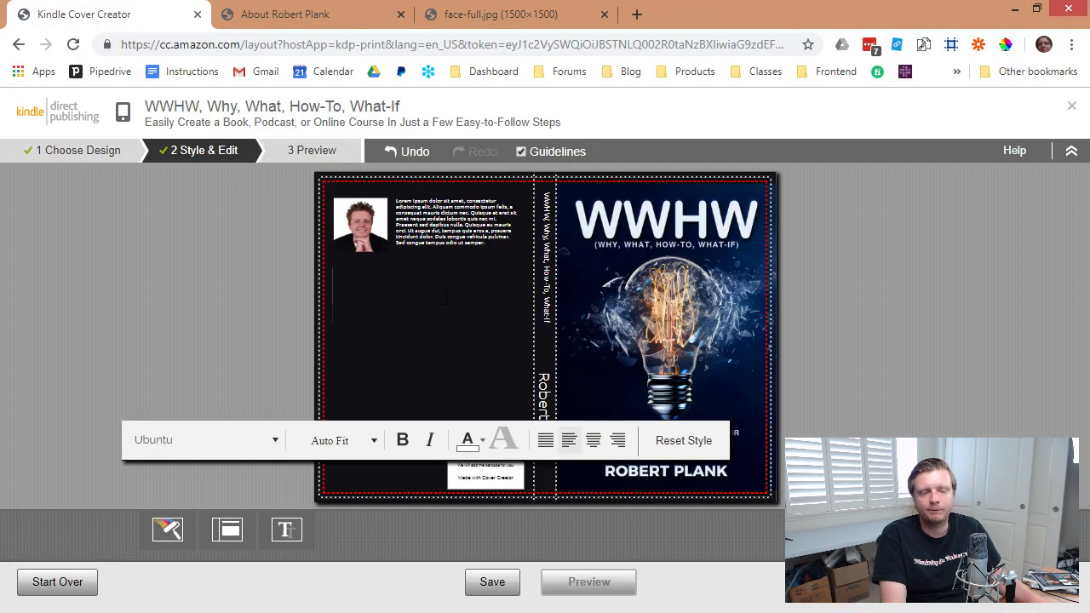
key("ctrl+v")
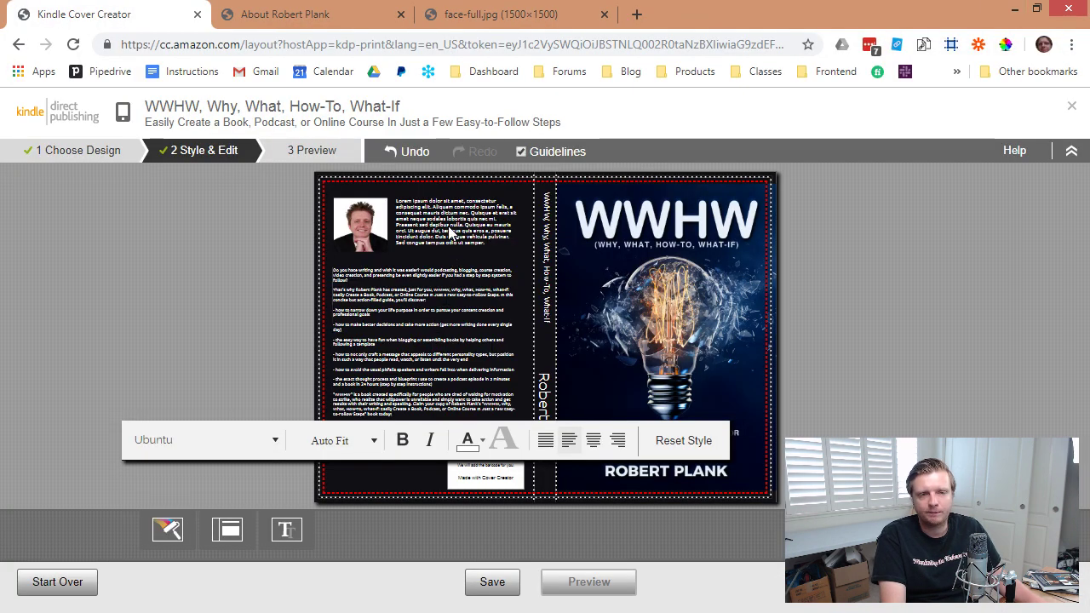
Replace the placeholder author biography beside the photo with "WWHWBook.com".
left_click(451, 231)
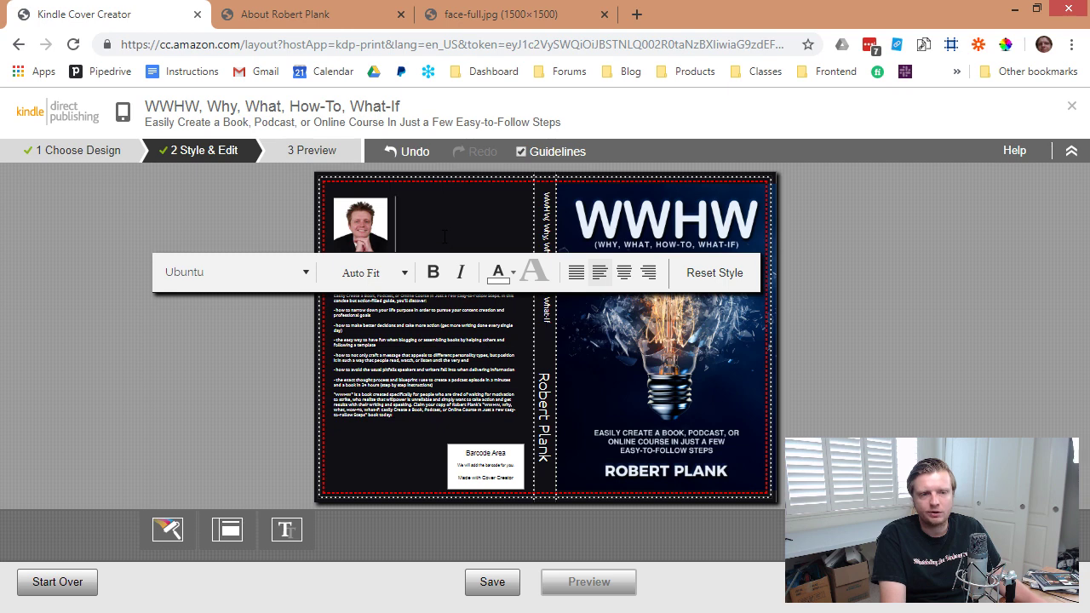
type("WWHW")
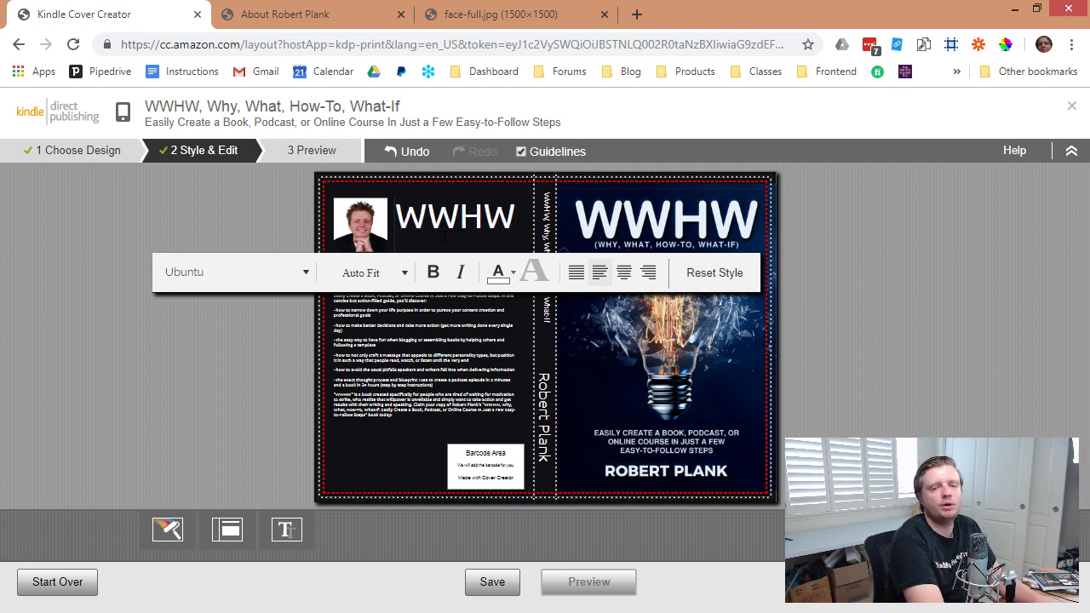
type("Book.com")
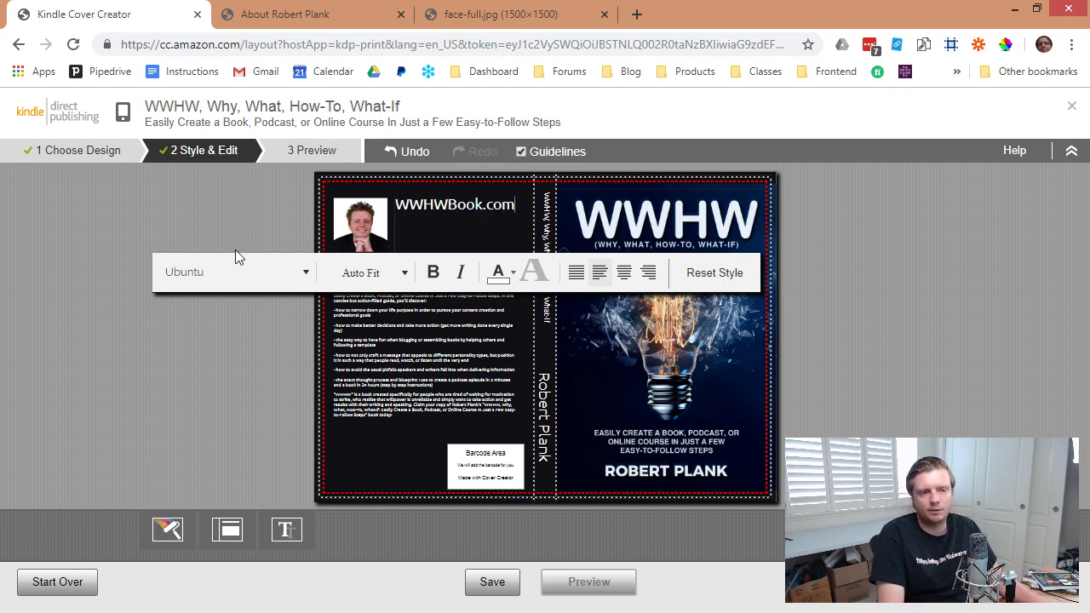
Select the whole WWHWBook.com text on the back cover and center it.
key("shift+Left")
key("shift+Left")
key("shift+Left")
key("shift+Left")
key("shift+Left")
key("shift+Left")
key("shift+Left")
key("shift+Left")
key("shift+Left")
key("shift+Left")
key("shift+Left")
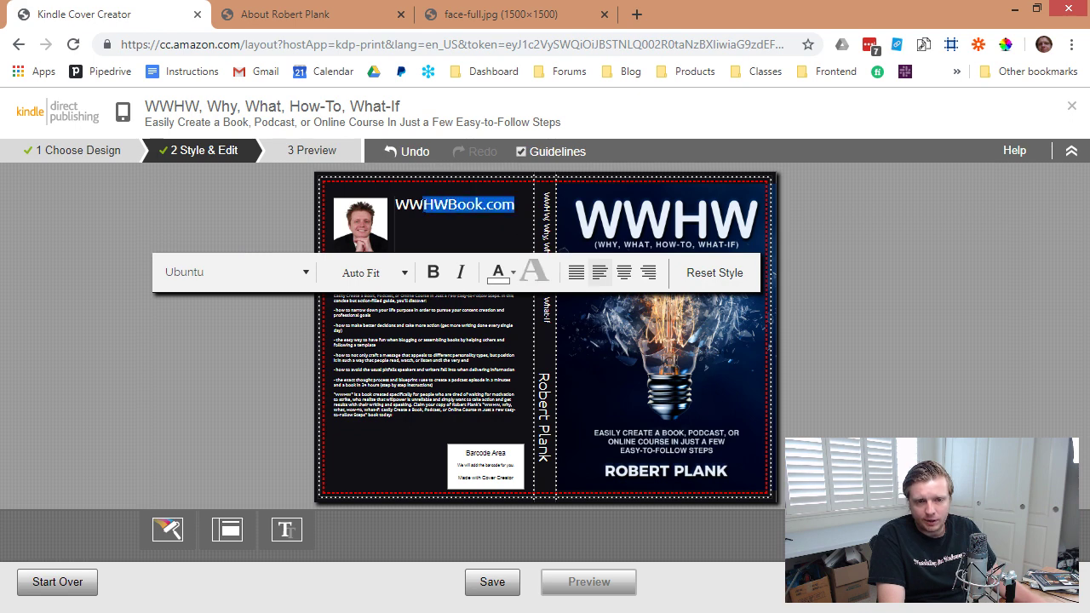
key("Home")
key("shift+Right")
key("shift+Right")
key("shift+Right")
key("shift+Right")
key("shift+Right")
key("shift+Right")
key("shift+Right")
key("shift+Right")
key("shift+Right")
key("shift+Right")
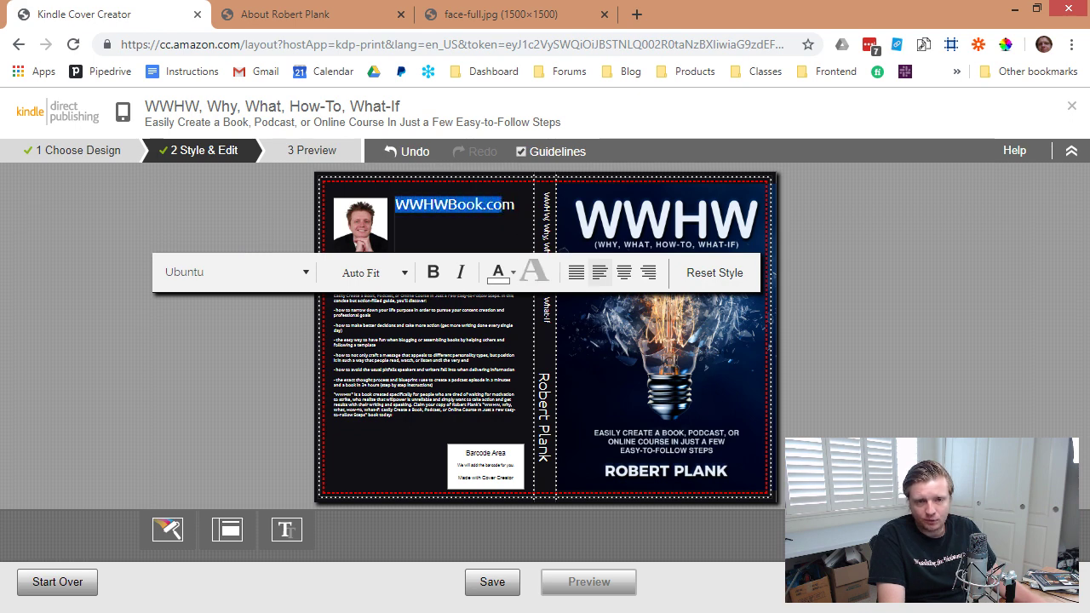
left_click(623, 271)
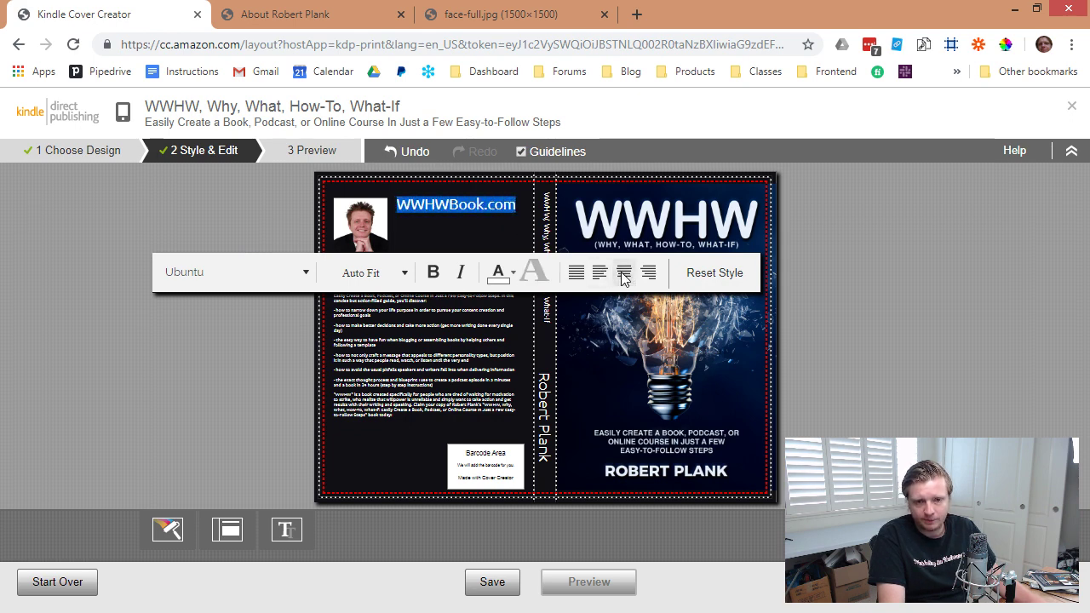
Try the Lato, Raleway and Open Sans fonts on the WWHWBook.com text.
left_click(306, 272)
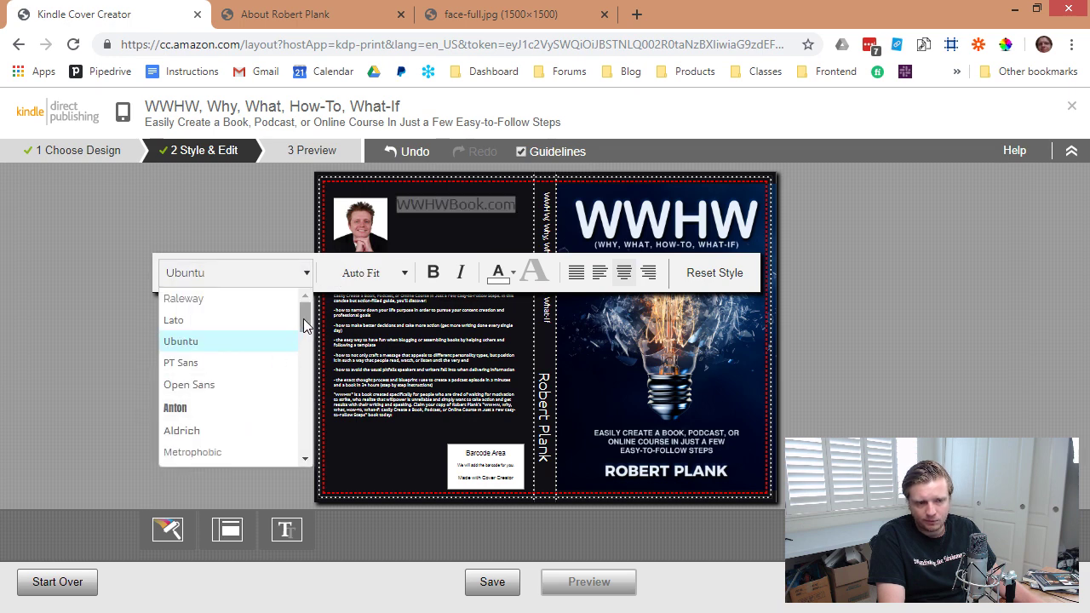
mouse_move(303, 319)
left_mouse_down()
mouse_move(300, 441)
mouse_move(307, 319)
left_mouse_up()
left_click(269, 318)
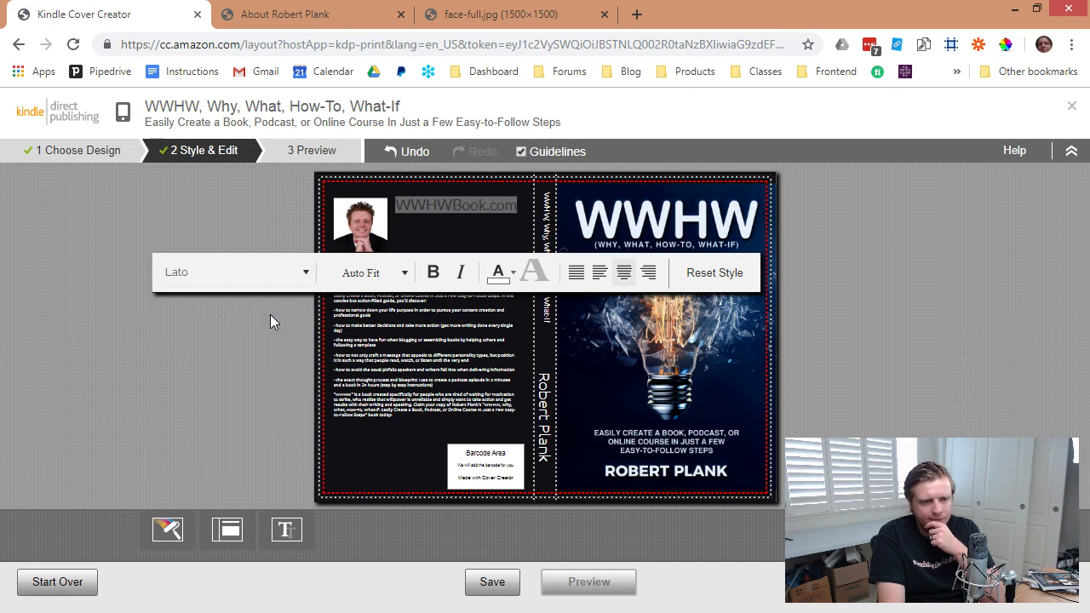
left_click(432, 272)
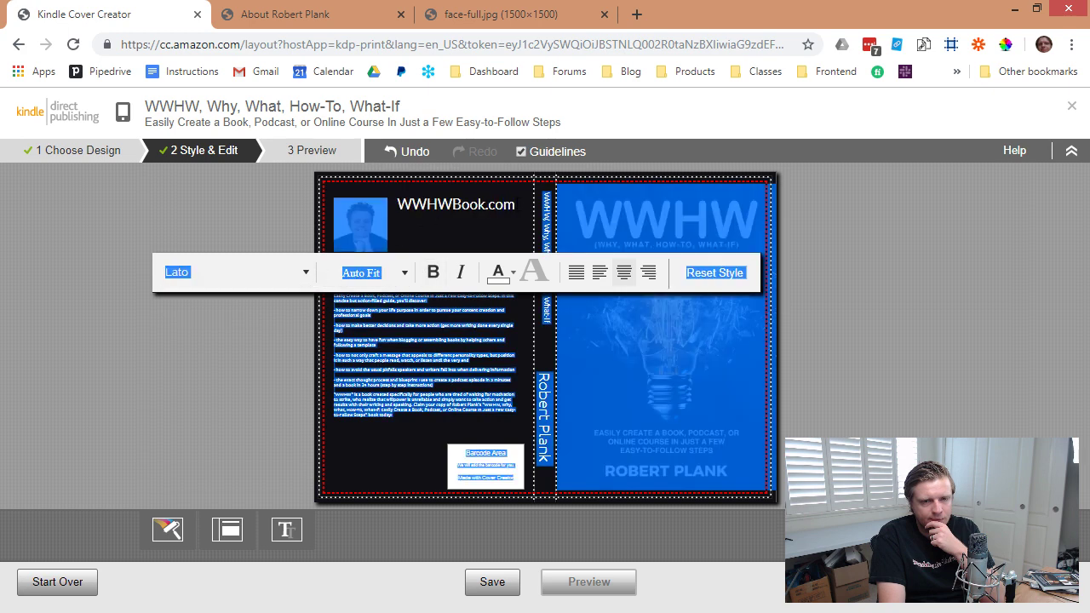
double_click(503, 205)
left_click_drag(515, 204, 396, 204)
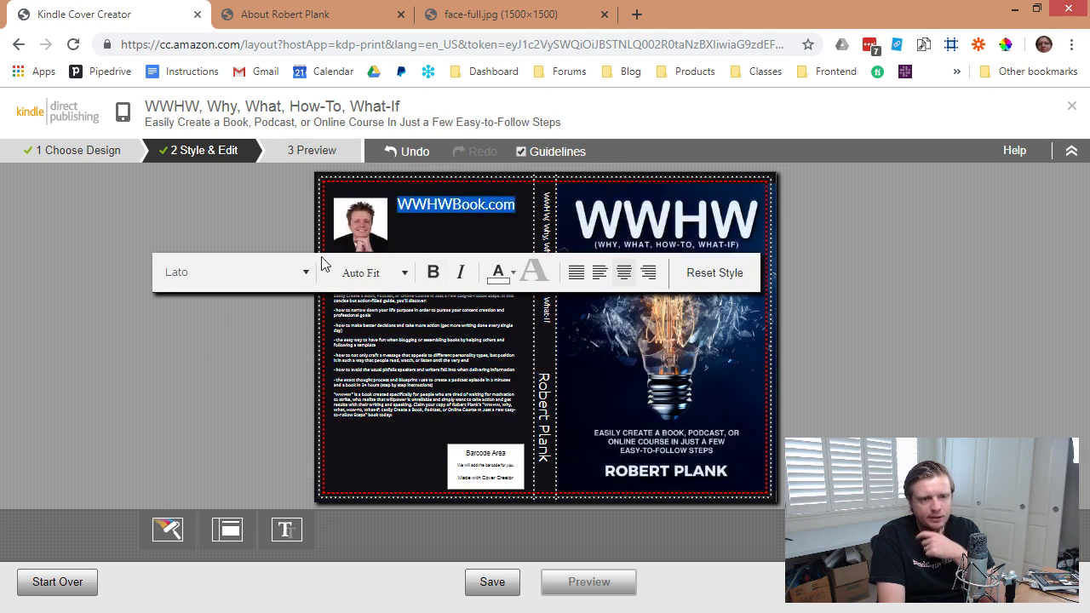
left_click(302, 273)
left_click(277, 295)
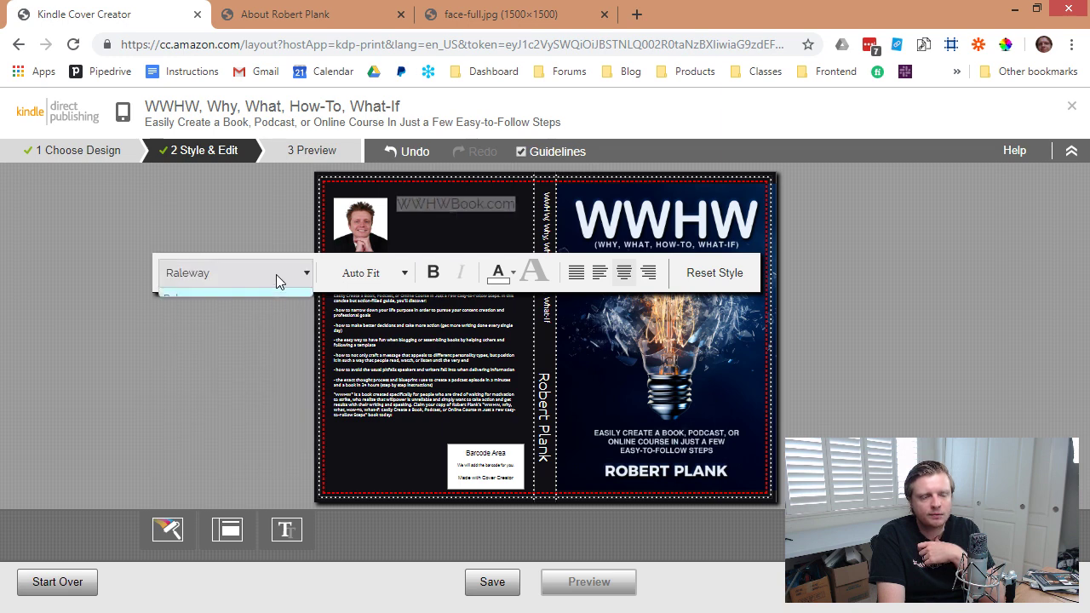
left_click(276, 274)
left_click(238, 384)
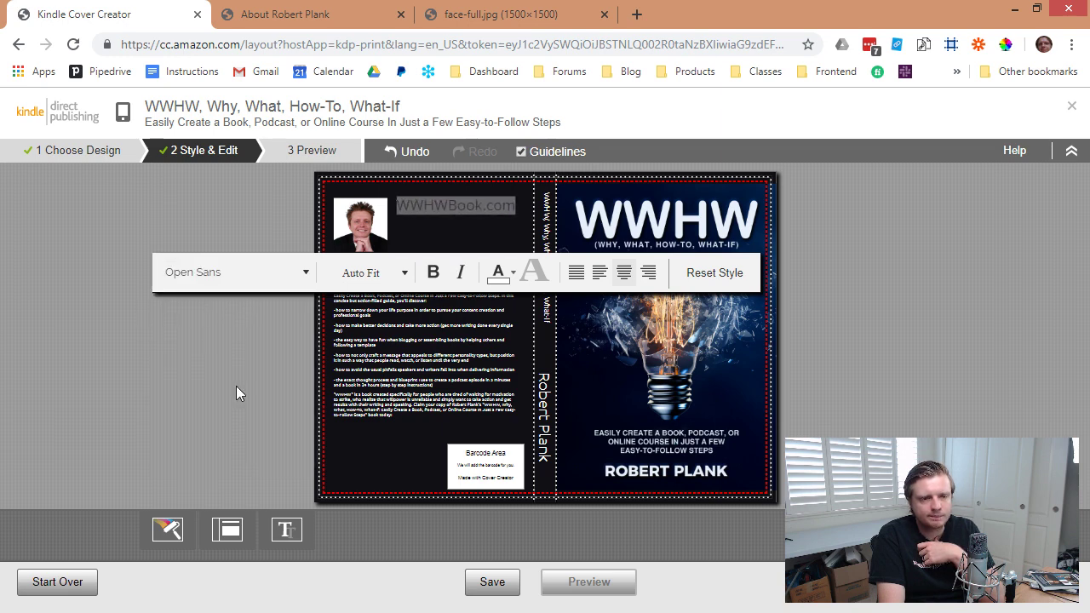
left_click(250, 279)
left_click(515, 205)
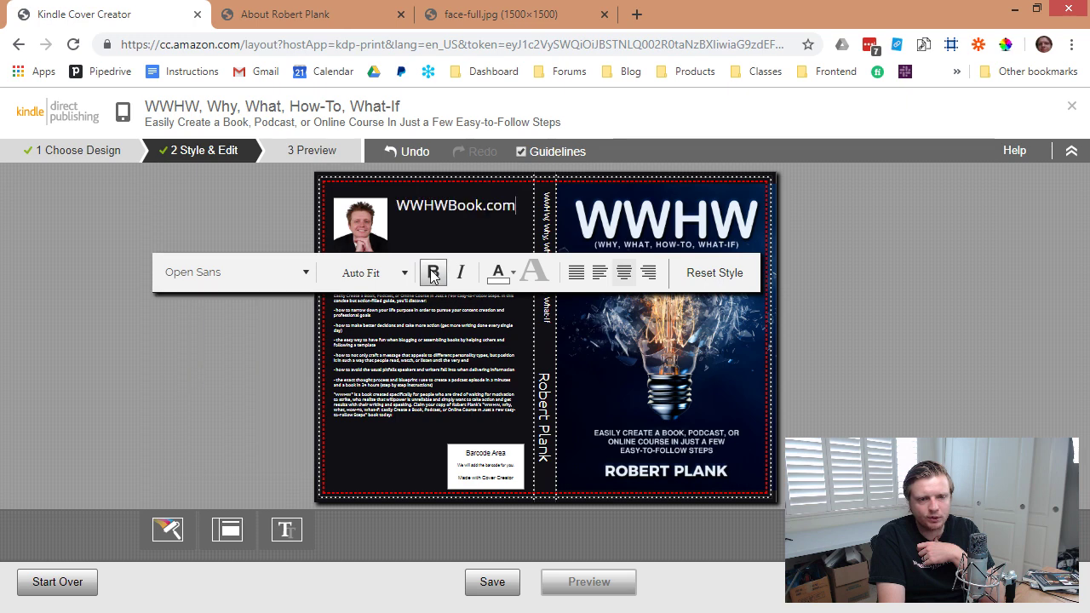
Make the WWHWBook.com text bold and, after trying Lato, set its font to Ubuntu.
left_click_drag(515, 205, 396, 205)
left_click(432, 271)
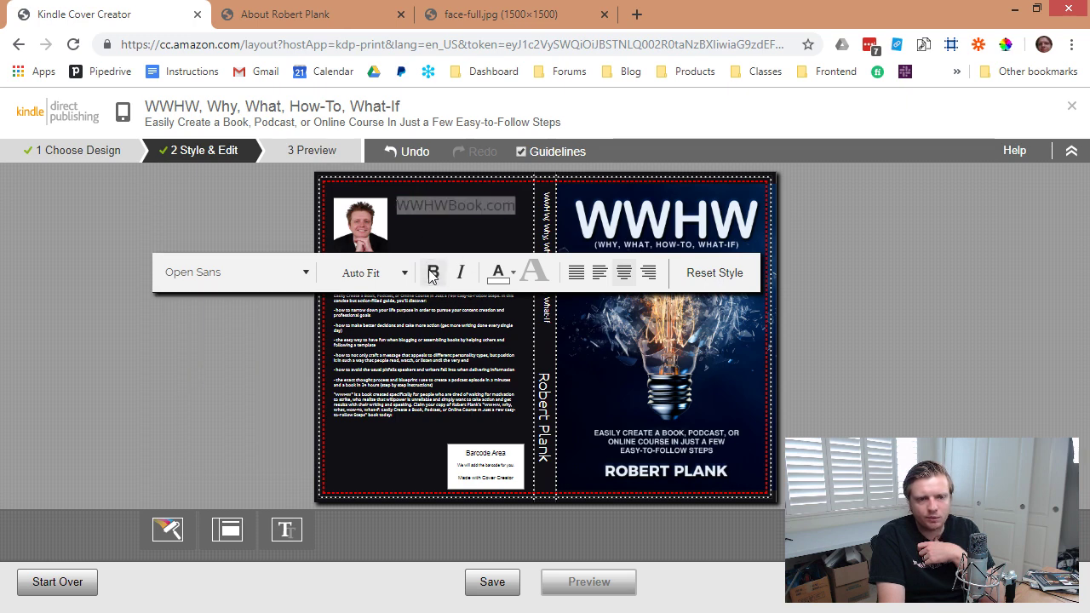
left_click(300, 272)
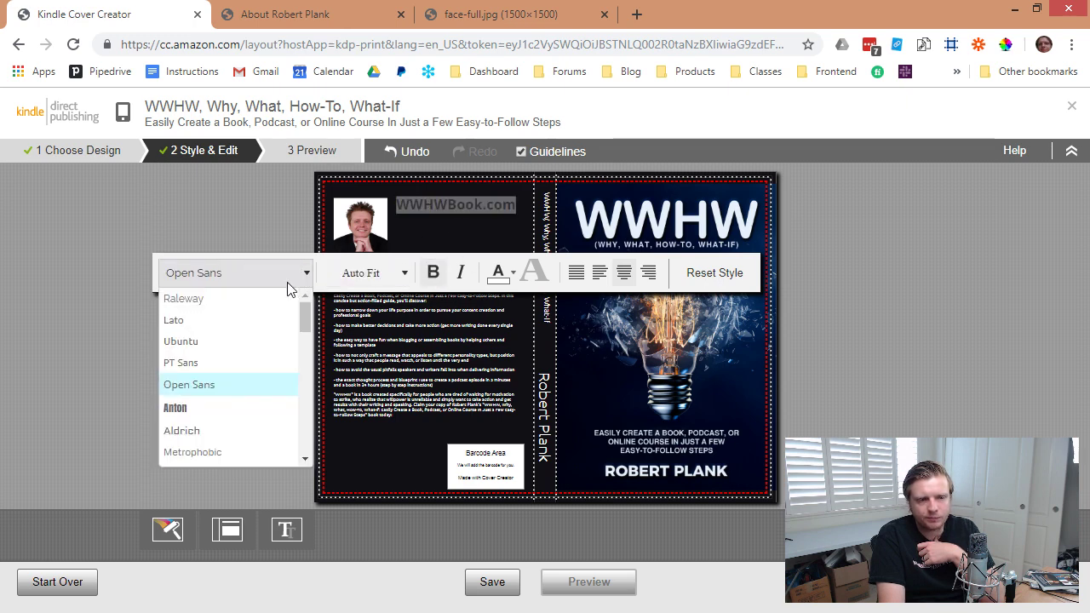
left_click(239, 317)
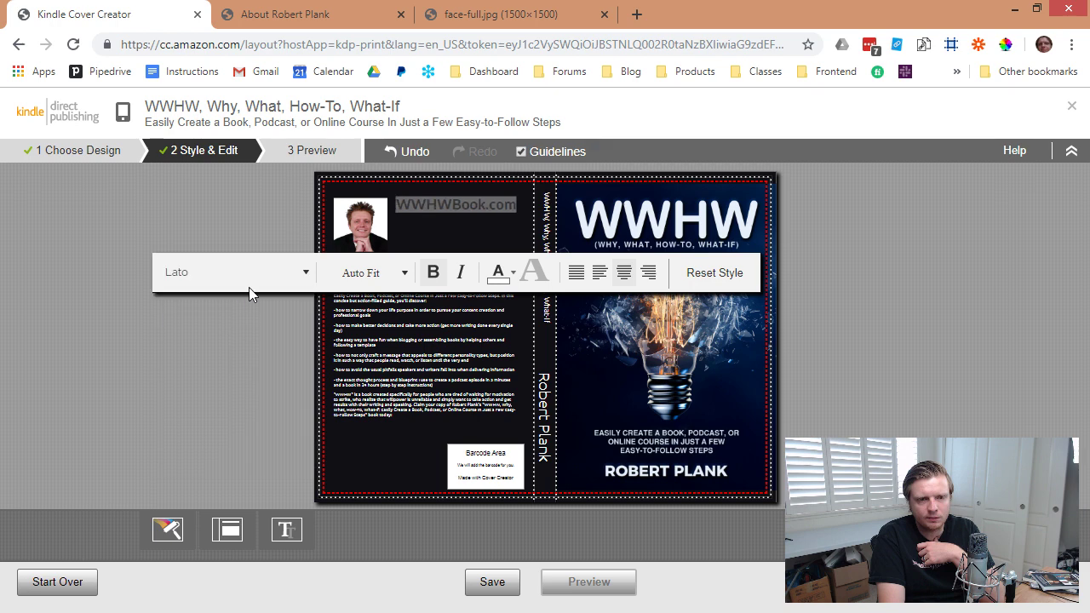
left_click(252, 272)
left_click(219, 337)
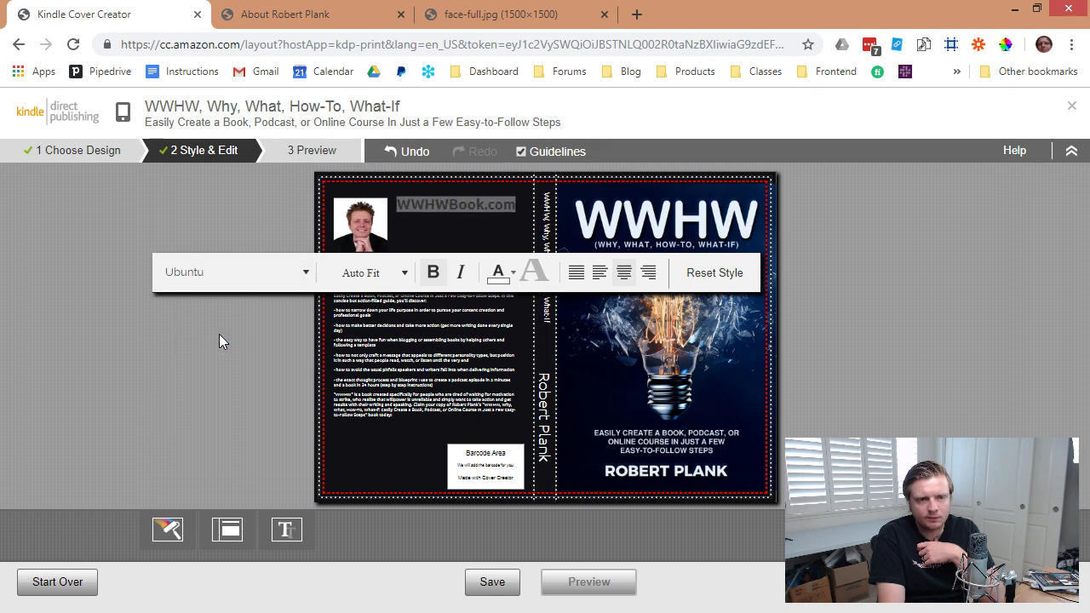
Toggle the center alignment of the WWHWBook.com text and leave the text formatting to check the back cover.
left_click(448, 205)
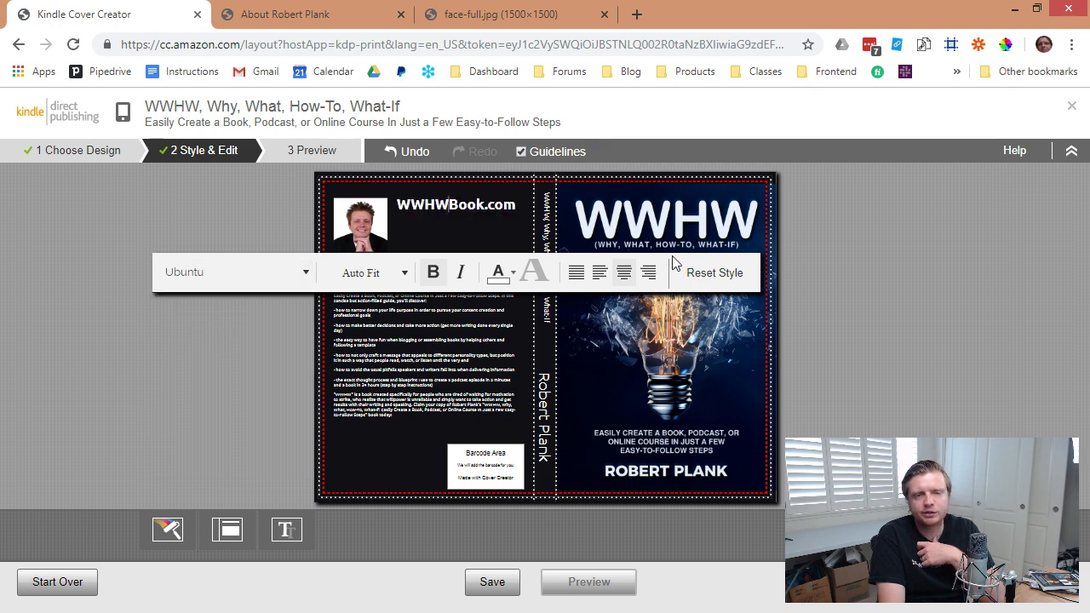
left_click_drag(516, 205, 396, 205)
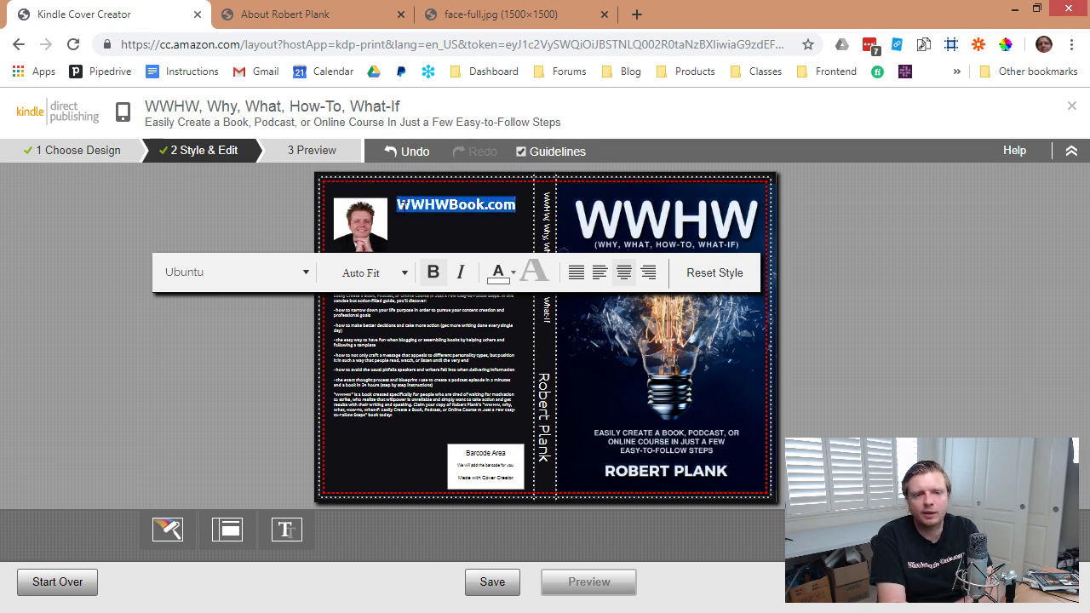
left_click(628, 274)
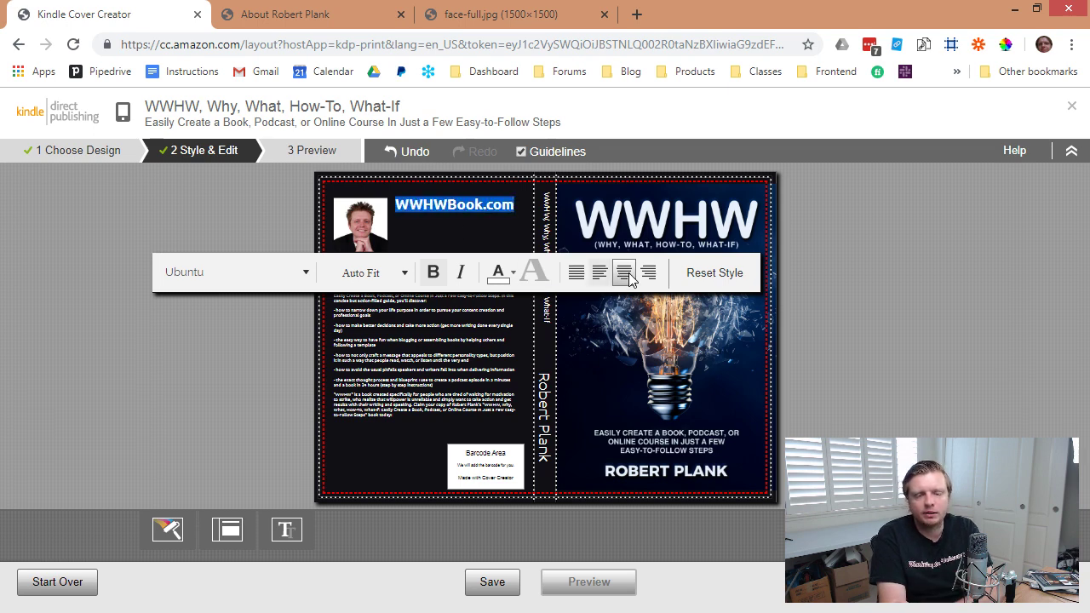
left_click(817, 264)
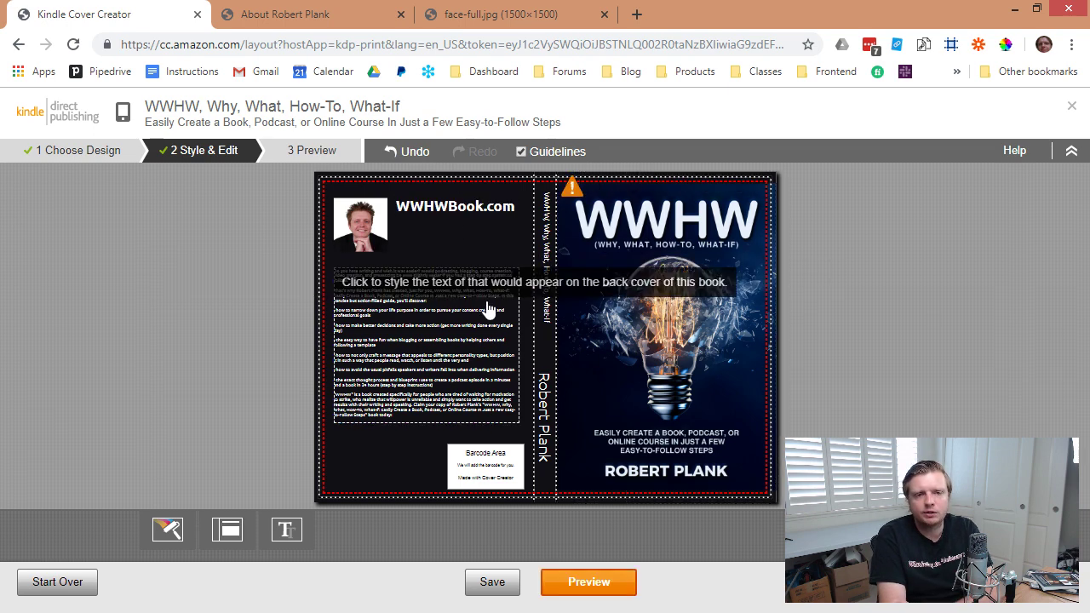
left_click(446, 237)
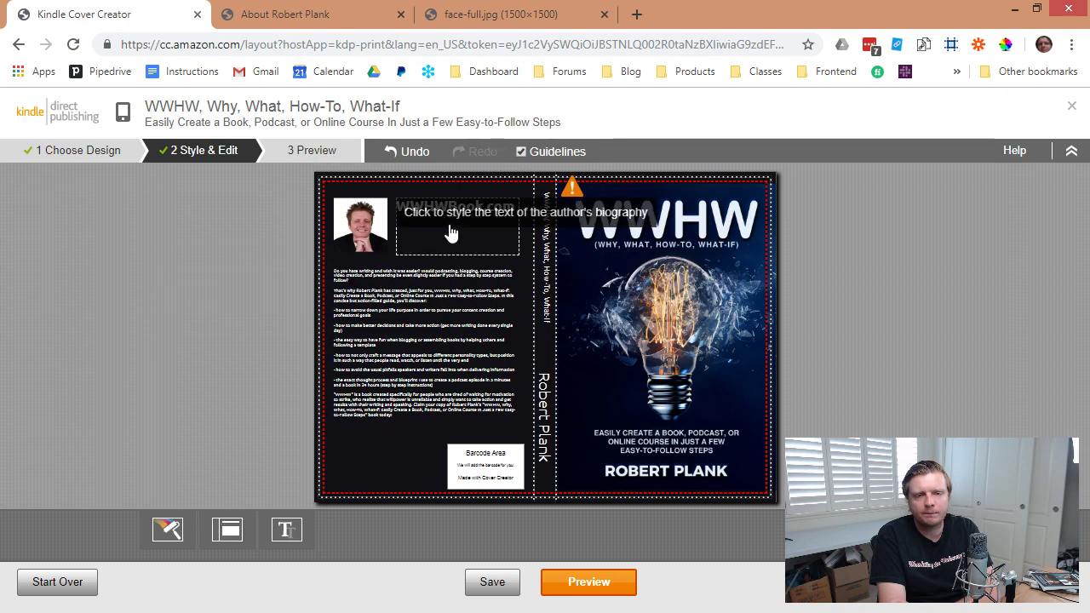
Add the line "Visit our website:" above WWHWBook.com on the back cover.
left_click(450, 229)
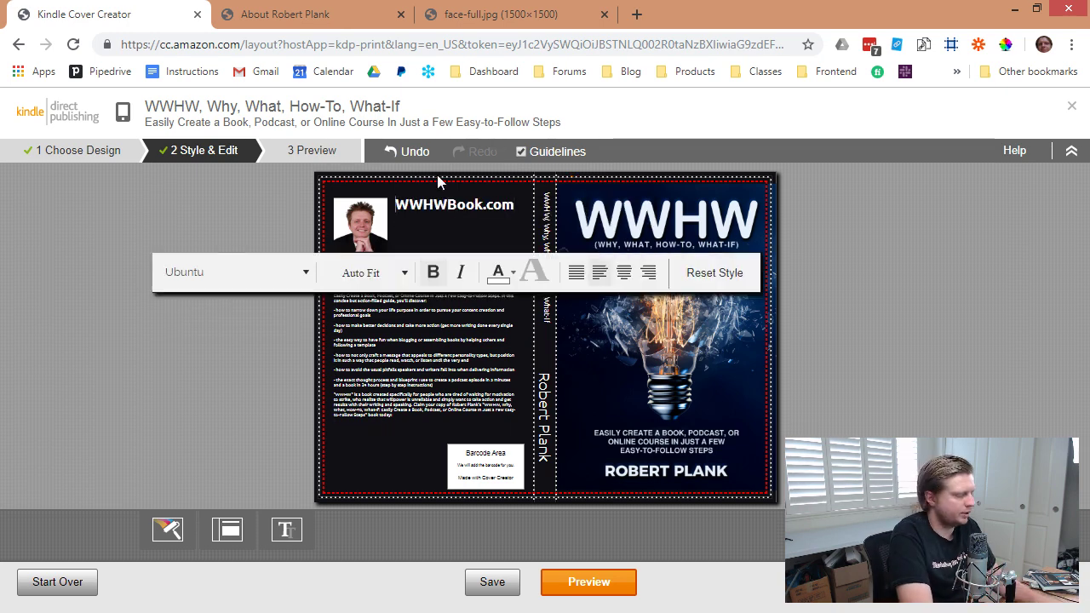
key("Home")
type("CLaim")
key("BackSpace")
key("BackSpace")
key("BackSpace")
key("BackSpace")
key("BackSpace")
key("BackSpace")
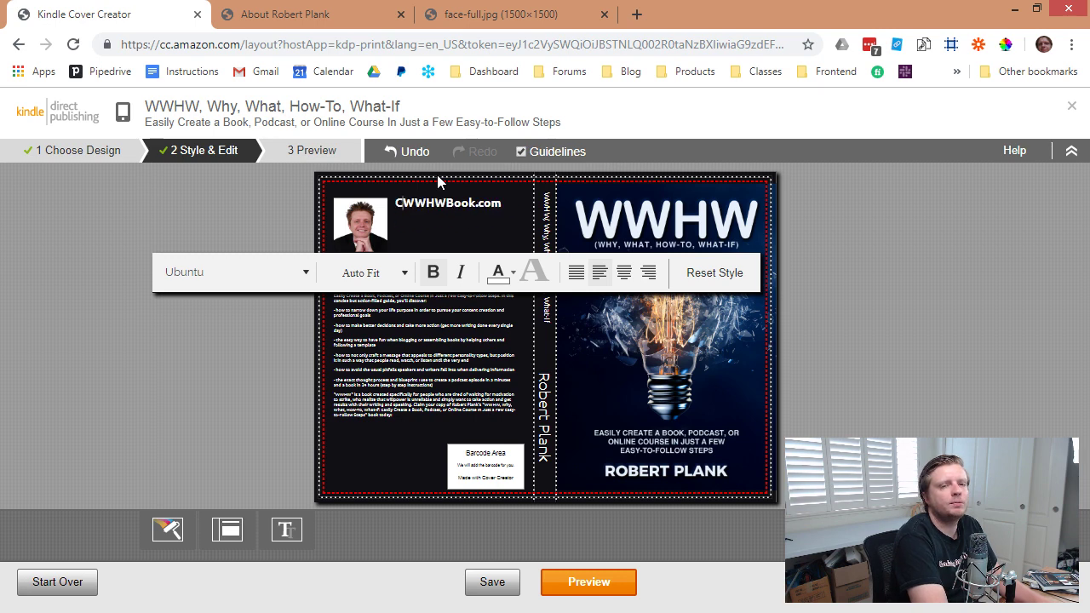
type("Visit our ")
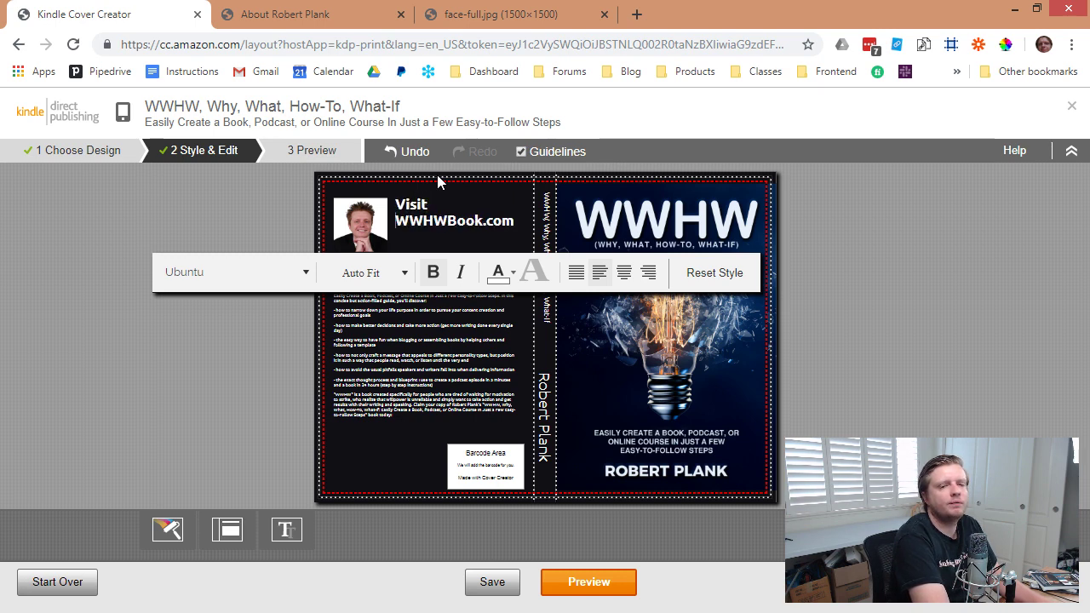
type("website:")
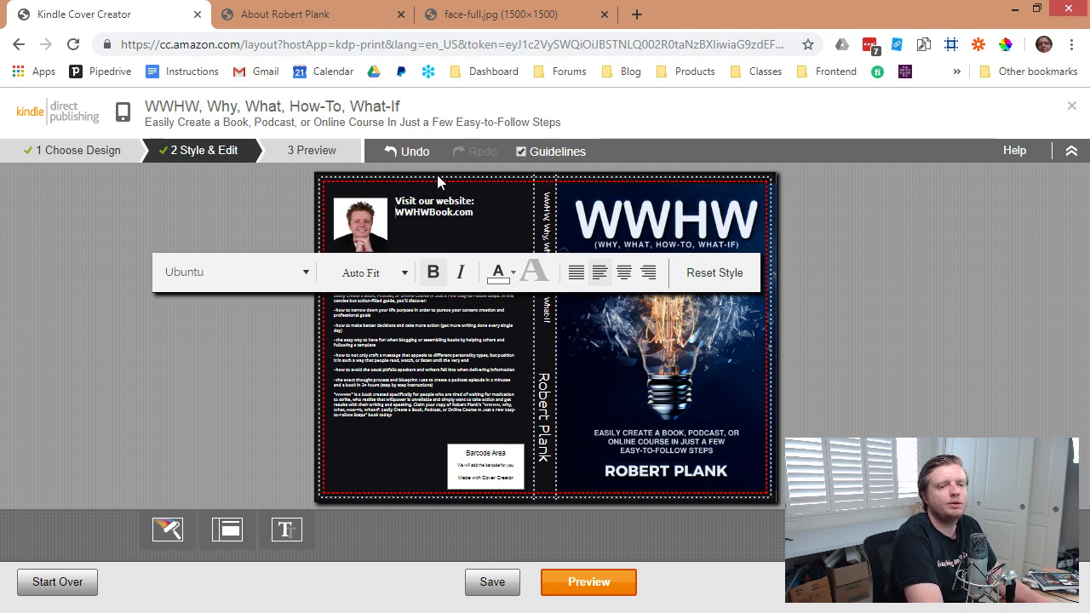
left_click(301, 370)
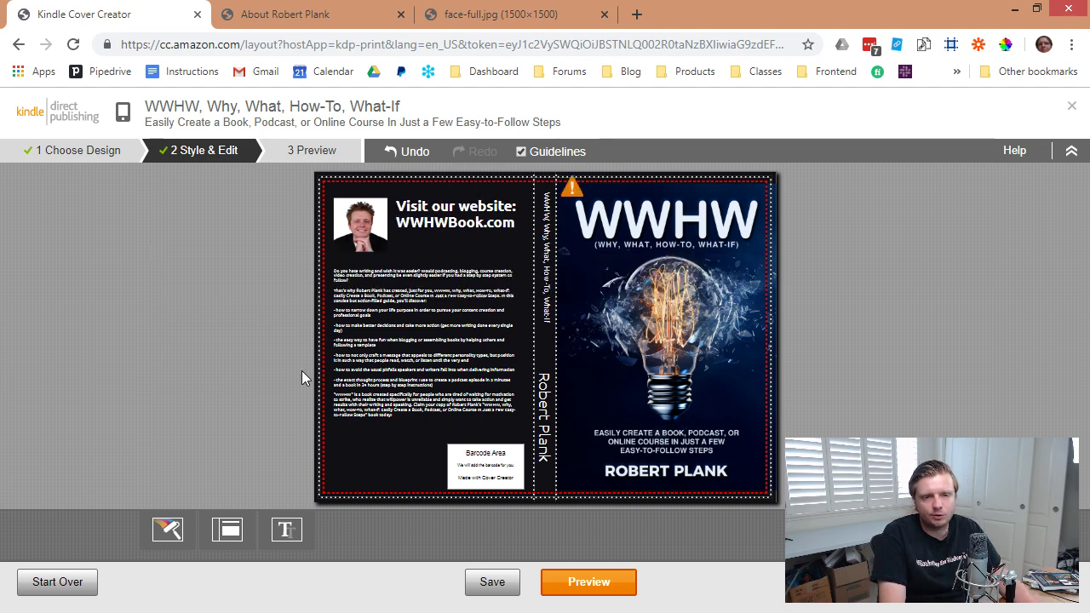
Delete the list of "how to" points from the middle of the back cover description.
left_click(432, 322)
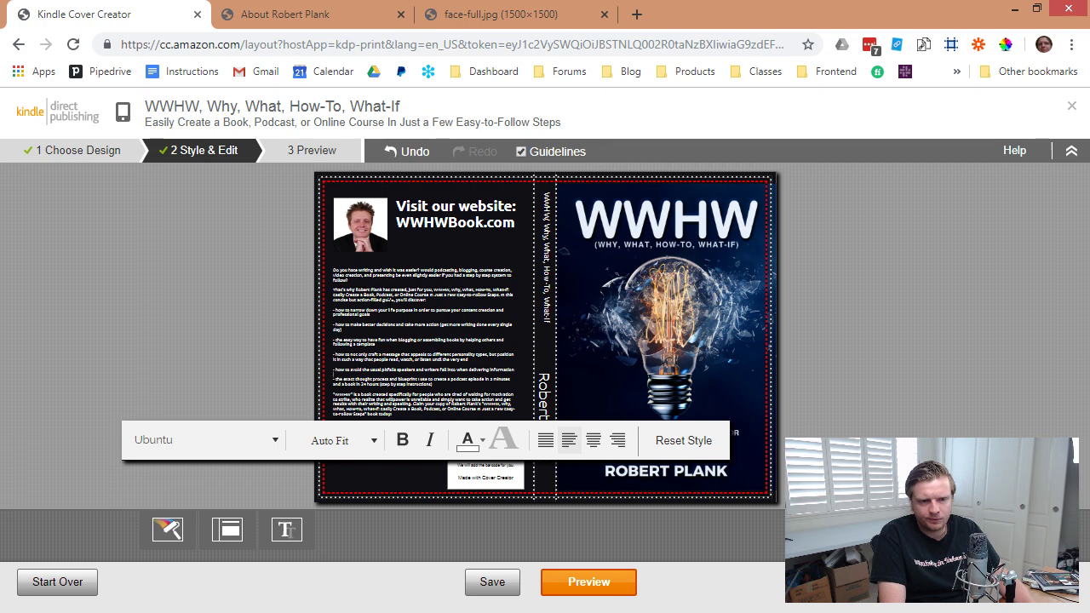
left_click_drag(432, 384, 333, 309)
key("BackSpace")
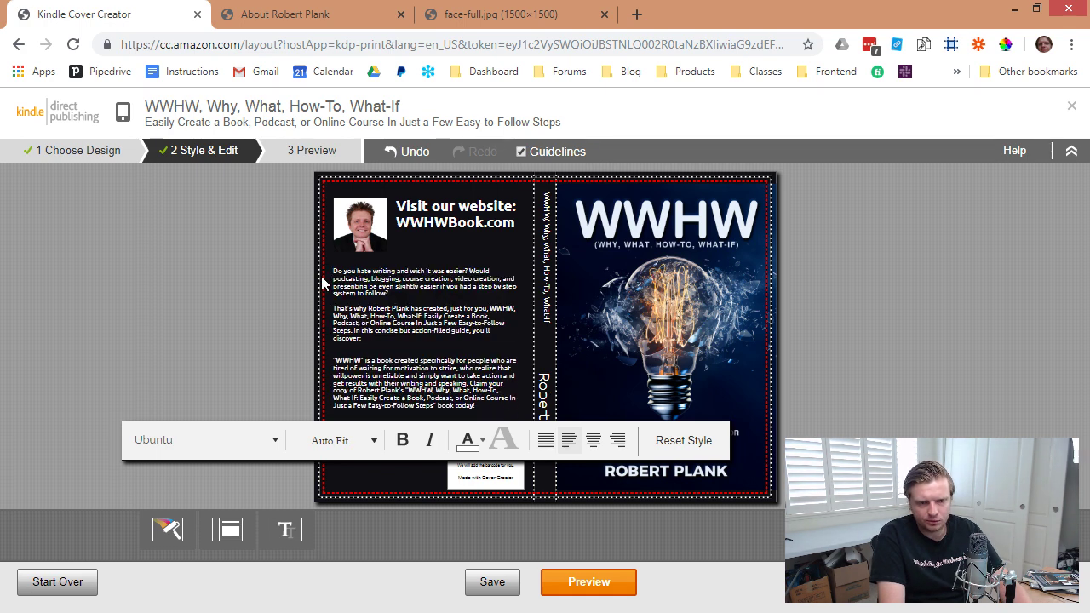
left_click(813, 346)
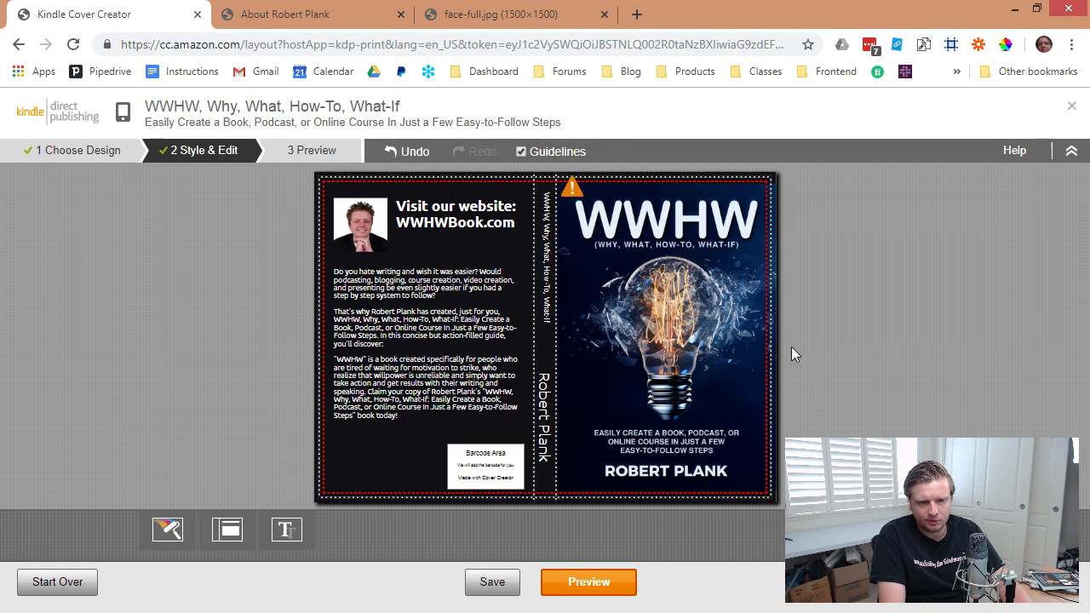
Bold "Do you hate writing and wish it was easier?" and the full book title in the description's second paragraph.
left_click(440, 326)
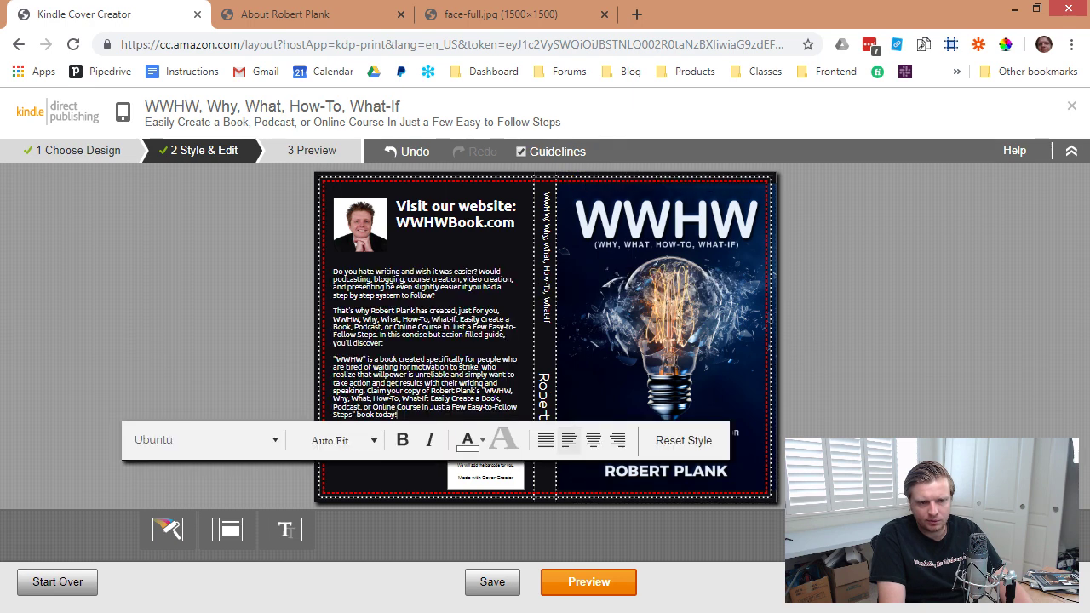
left_click_drag(485, 271, 333, 270)
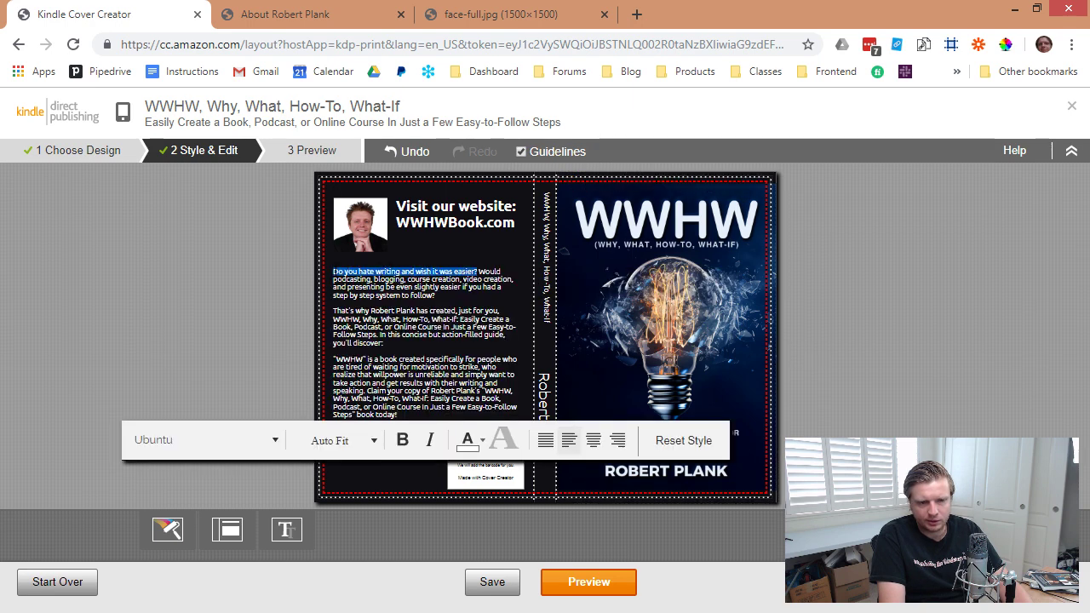
left_click(399, 441)
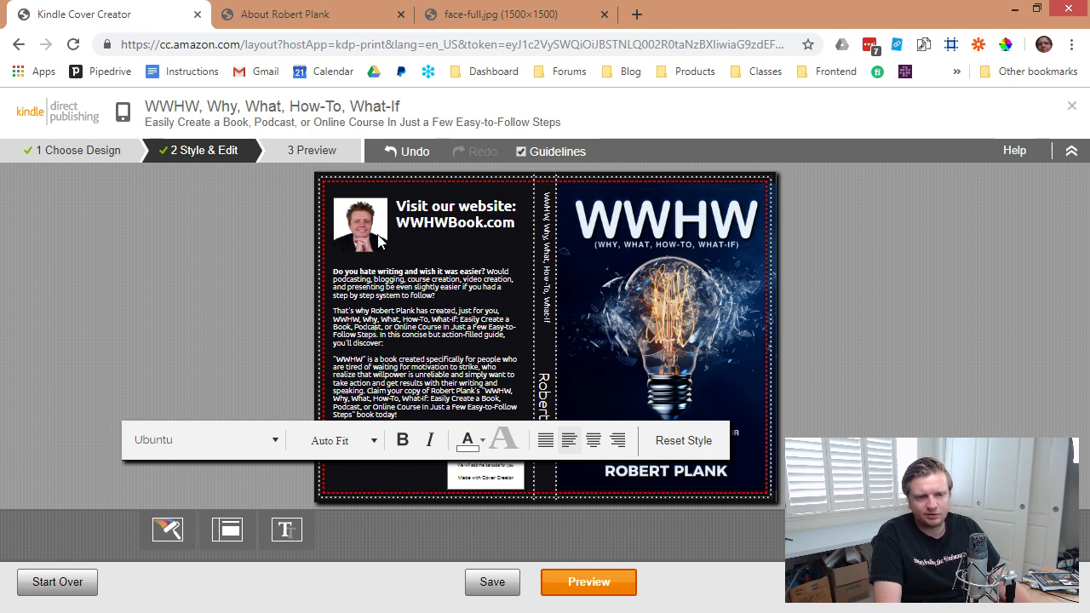
left_click_drag(377, 334, 332, 318)
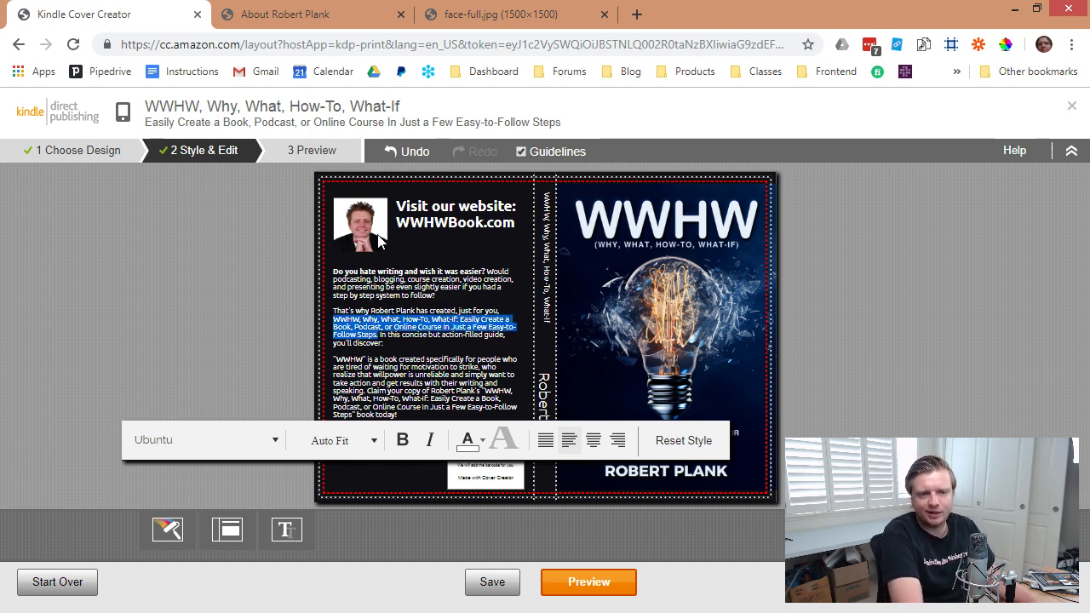
left_click(404, 441)
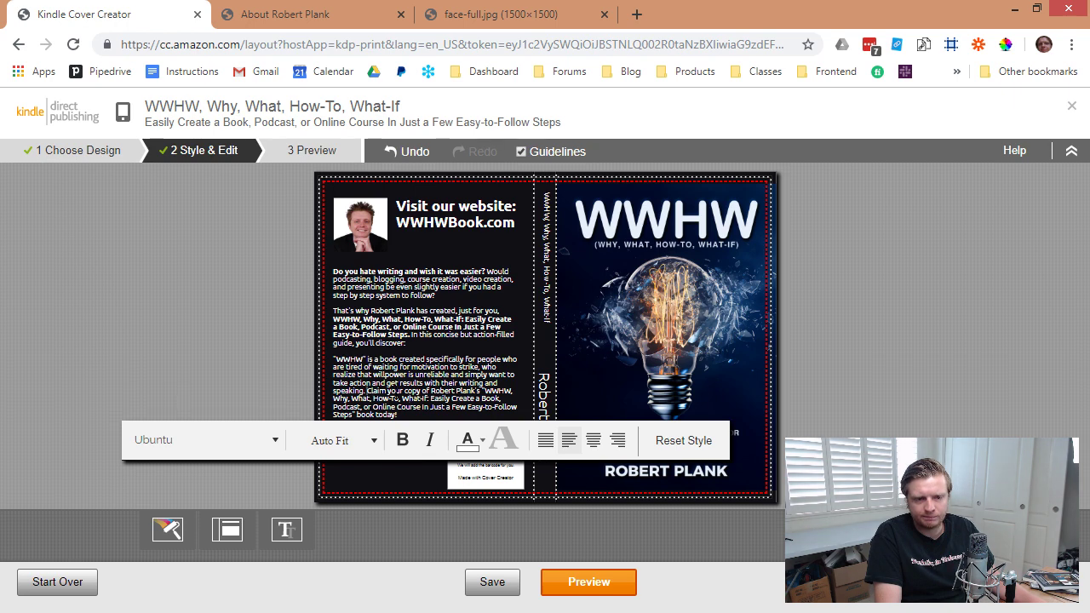
Replace the word "Claim" with "Read" in the last sentence of the back cover description.
left_click_drag(397, 414, 367, 391)
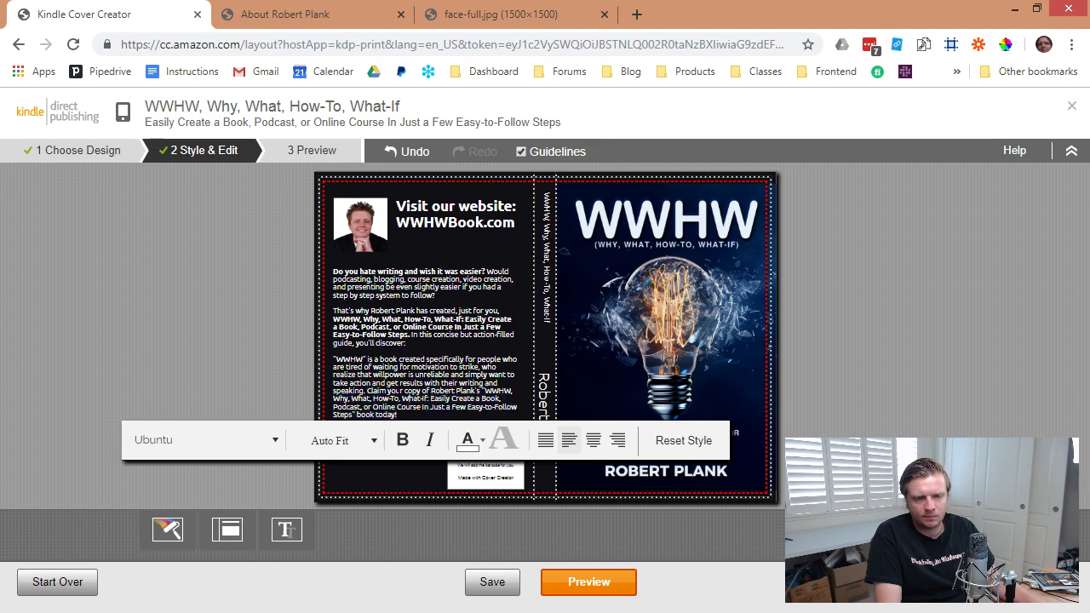
left_click(380, 390)
double_click(380, 391)
type("Read")
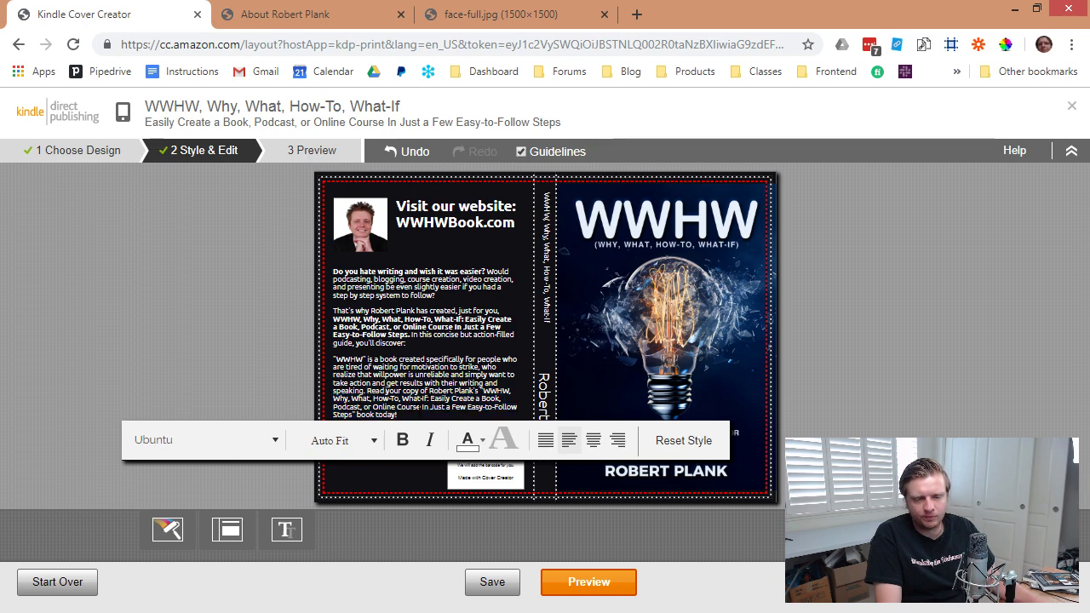
left_click(569, 264)
Make the whole author name on the spine bold, in the Ubuntu font.
mouse_move(571, 189)
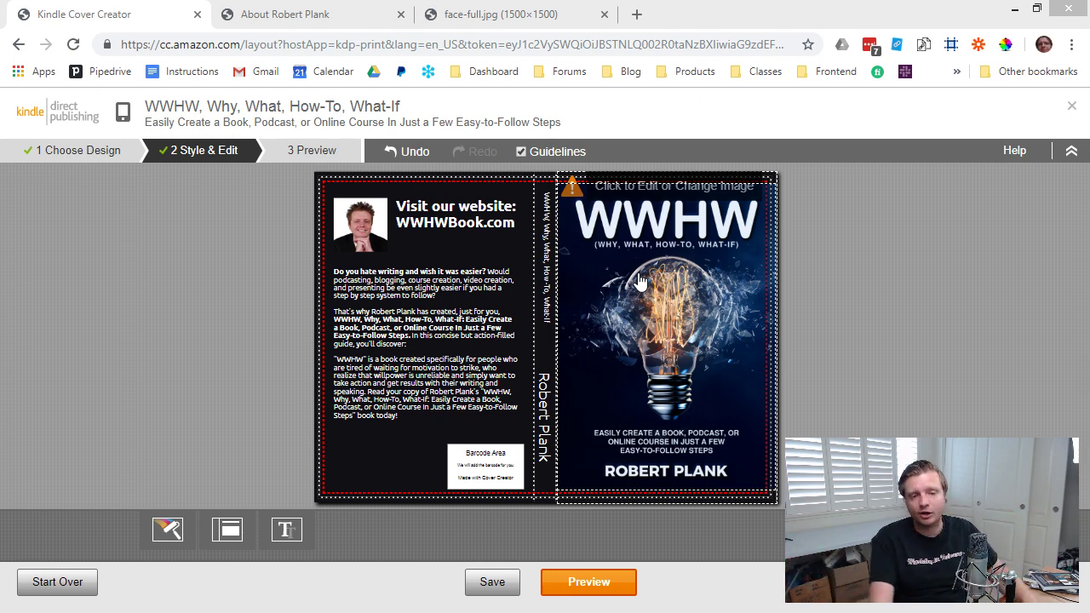
left_click(555, 460)
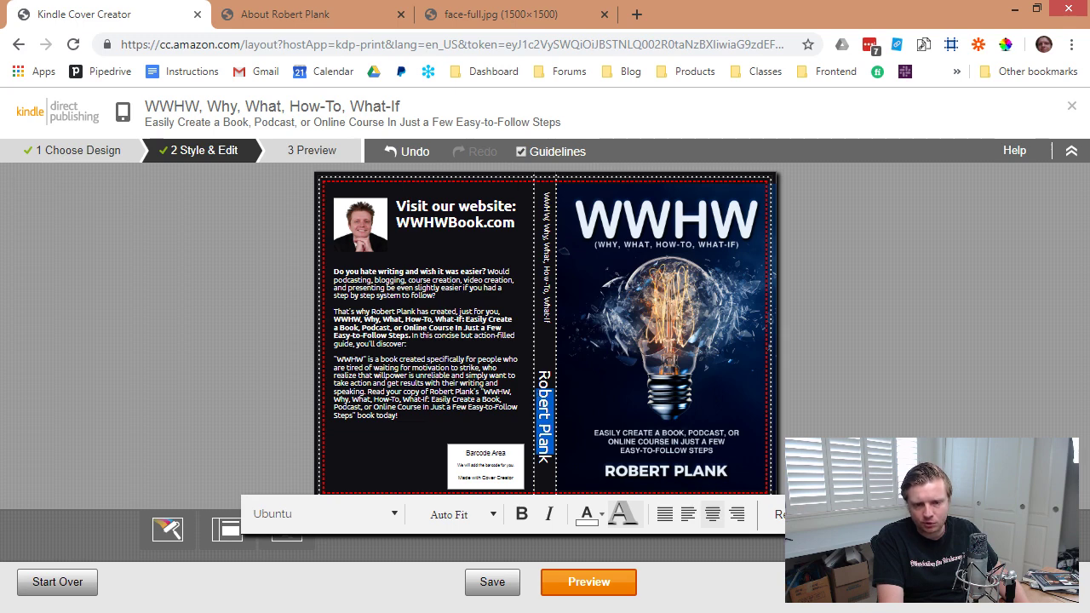
left_click_drag(544, 370, 545, 462)
left_click(522, 515)
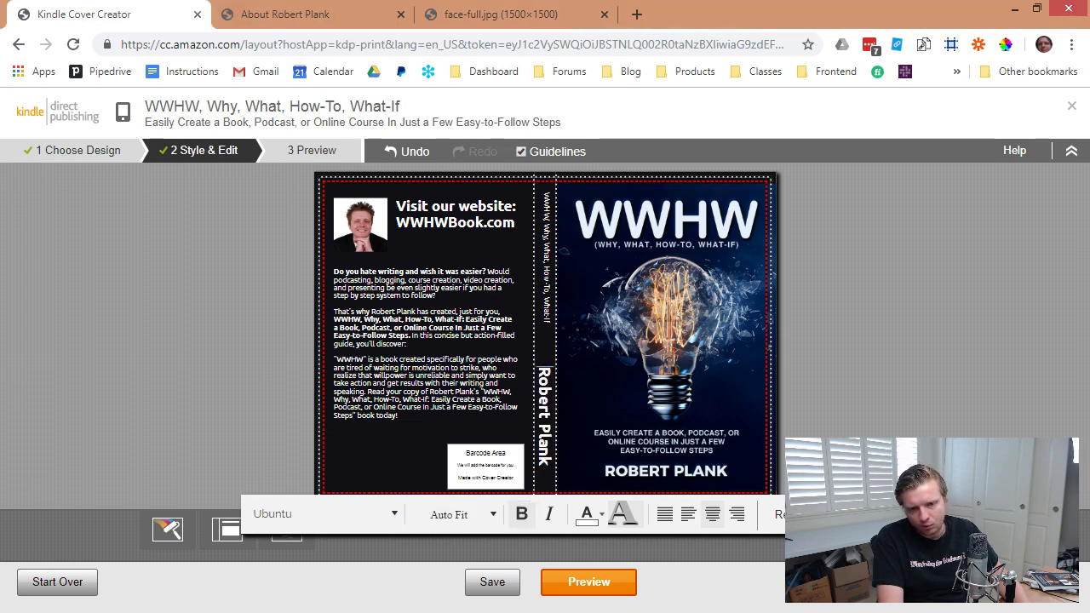
left_click(343, 511)
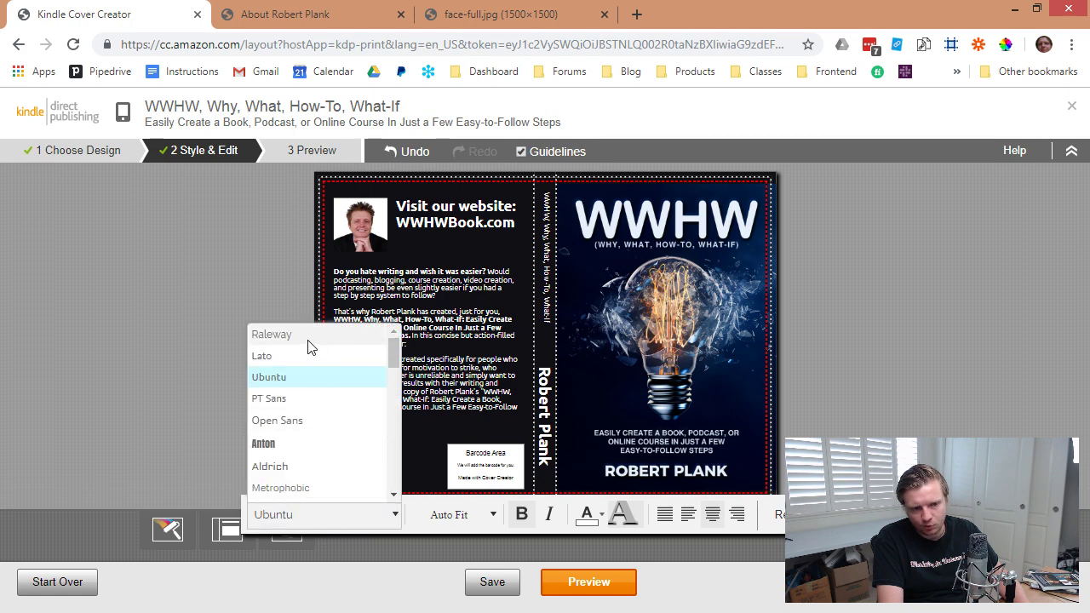
left_click(294, 377)
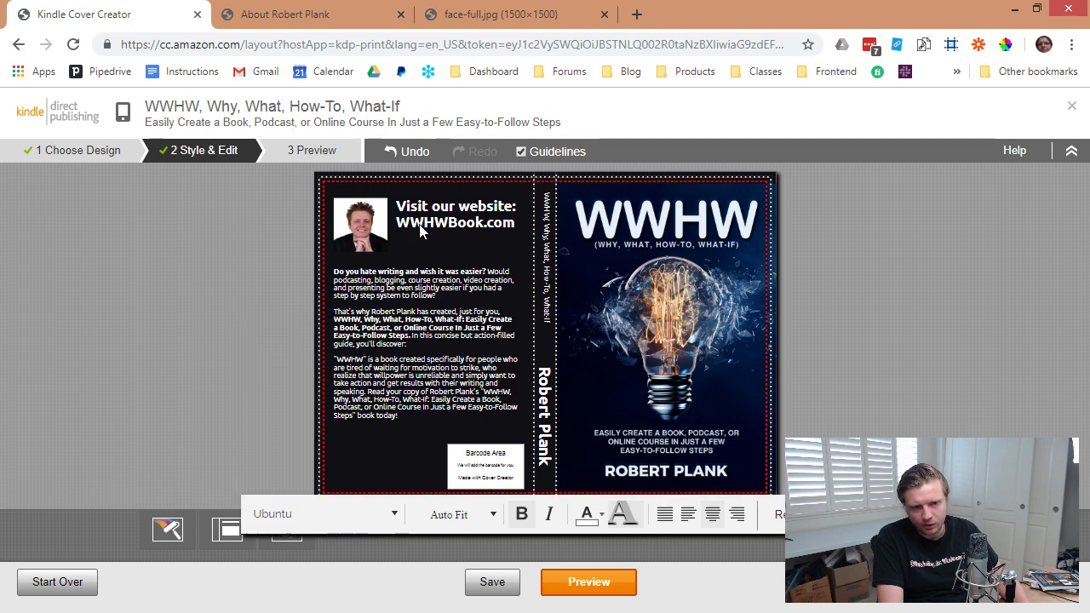
left_click(453, 223)
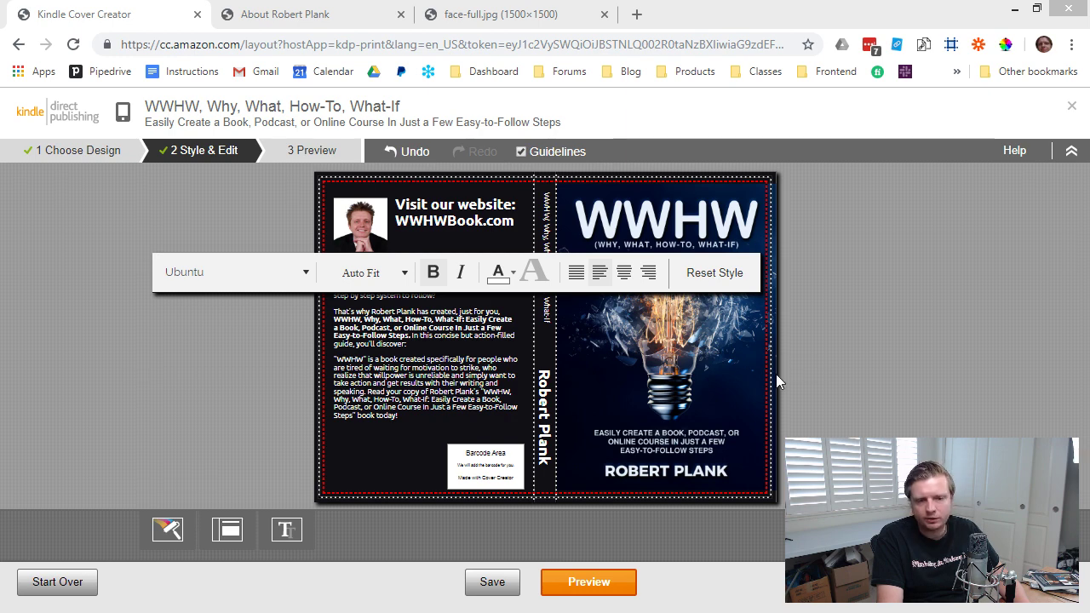
Select the whole title on the spine and try it at 12pt, 48pt, 36pt and 21pt.
left_click(549, 285)
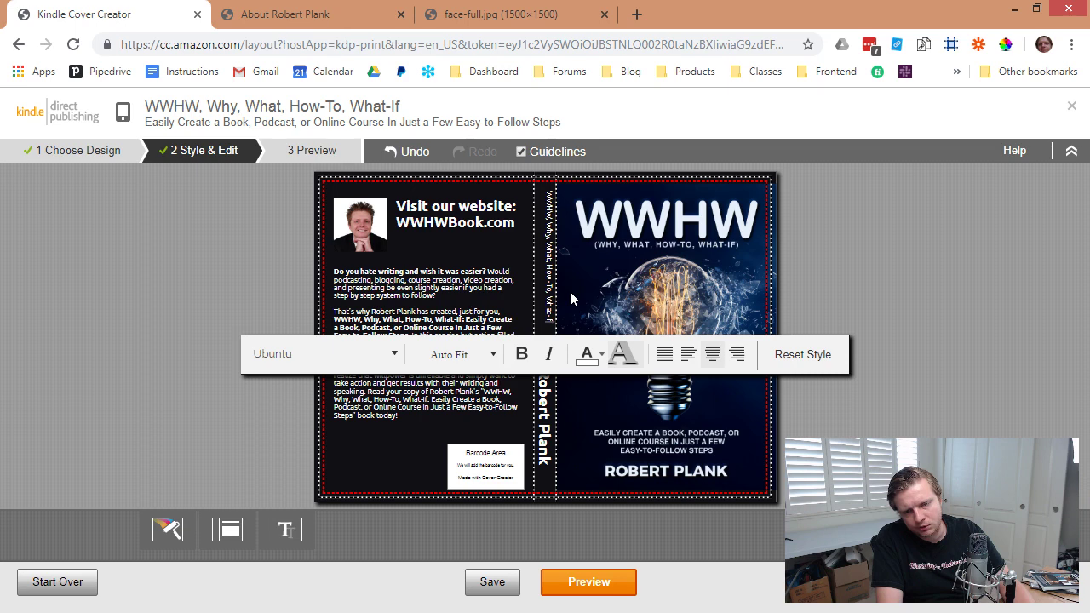
left_click(556, 197)
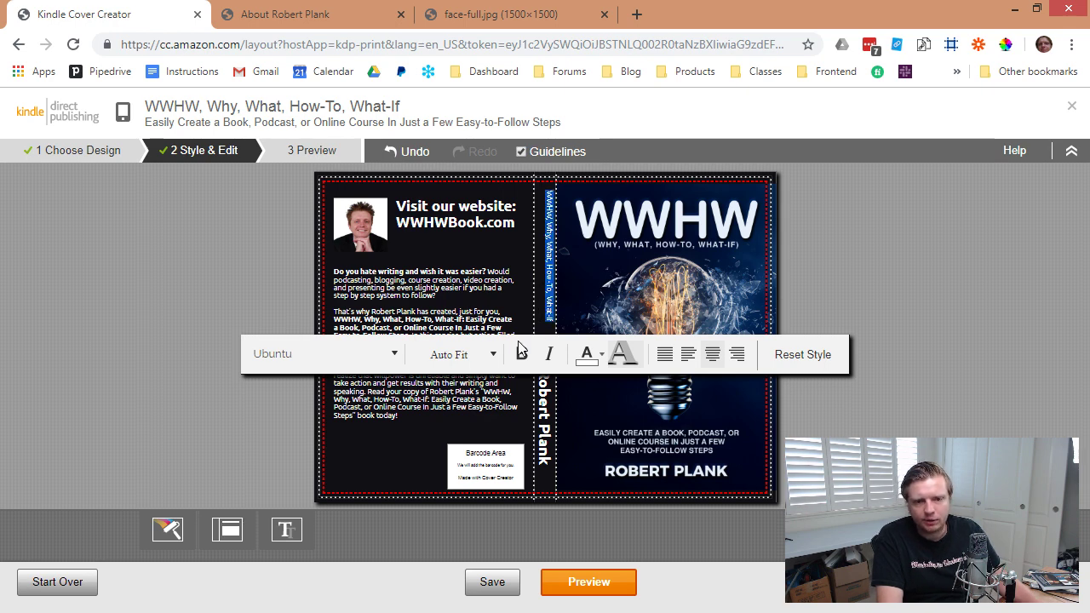
left_click(485, 354)
left_click(452, 500)
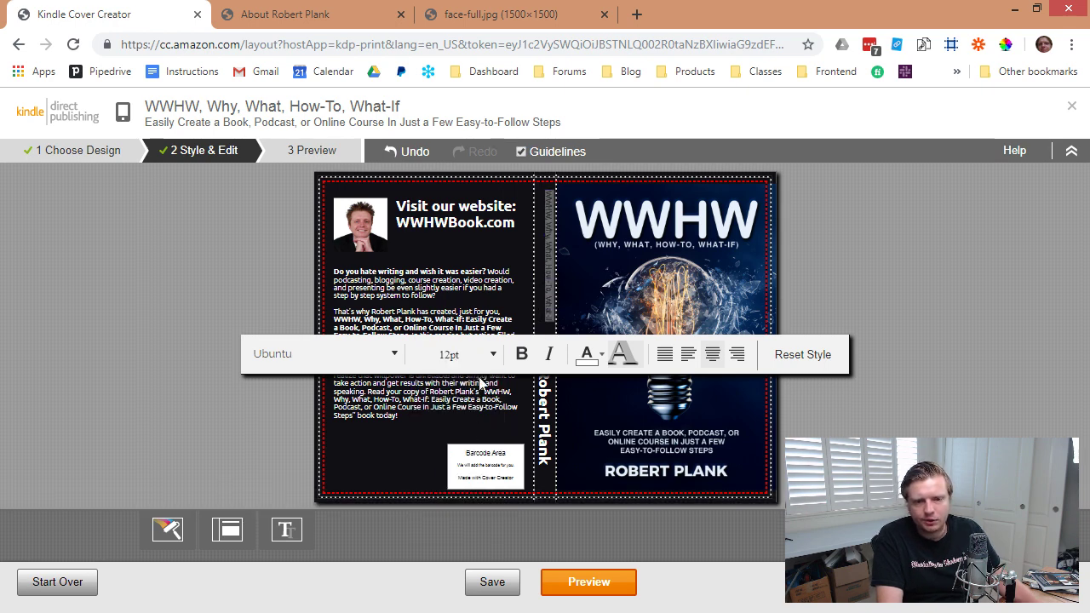
left_click(485, 355)
scroll(480, 467, "down", 3)
left_click(447, 499)
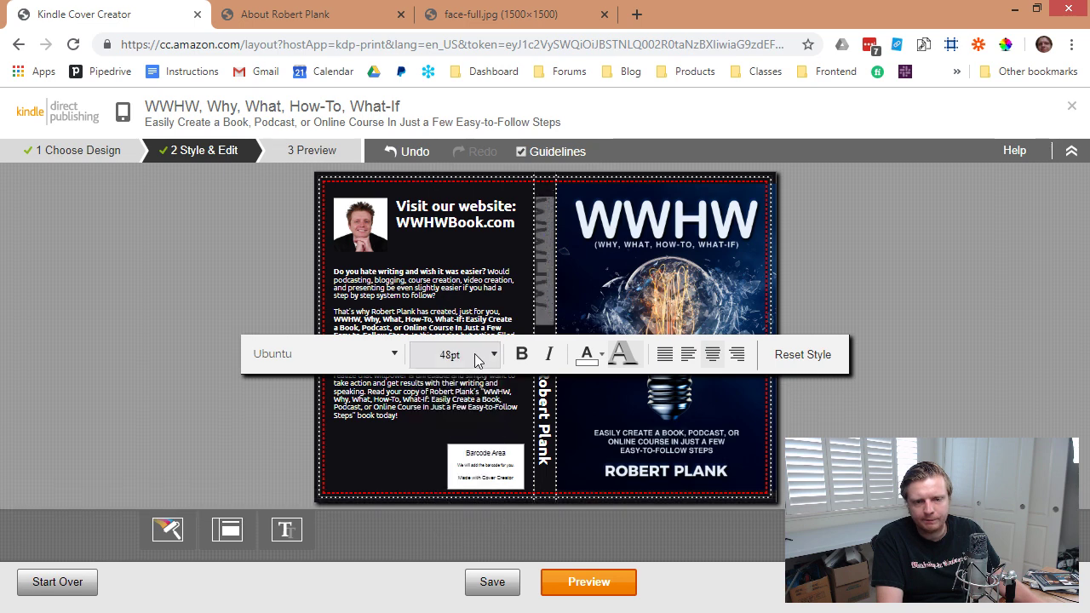
left_click(477, 356)
left_click(462, 473)
left_click(467, 364)
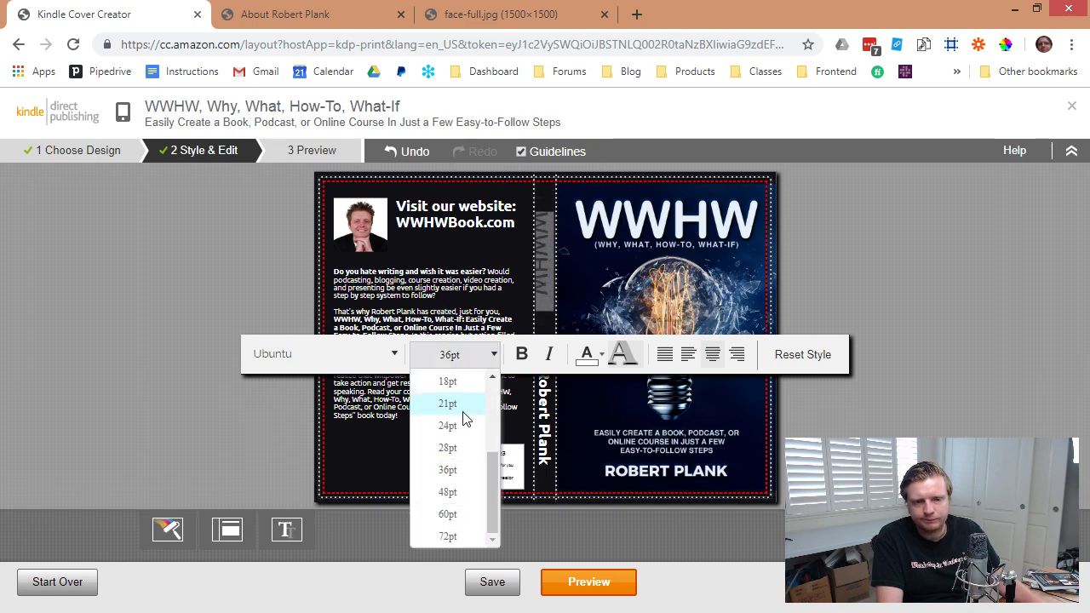
left_click(462, 415)
Try the smaller font sizes 18pt, 14pt and 12pt on the spine title.
left_click(473, 357)
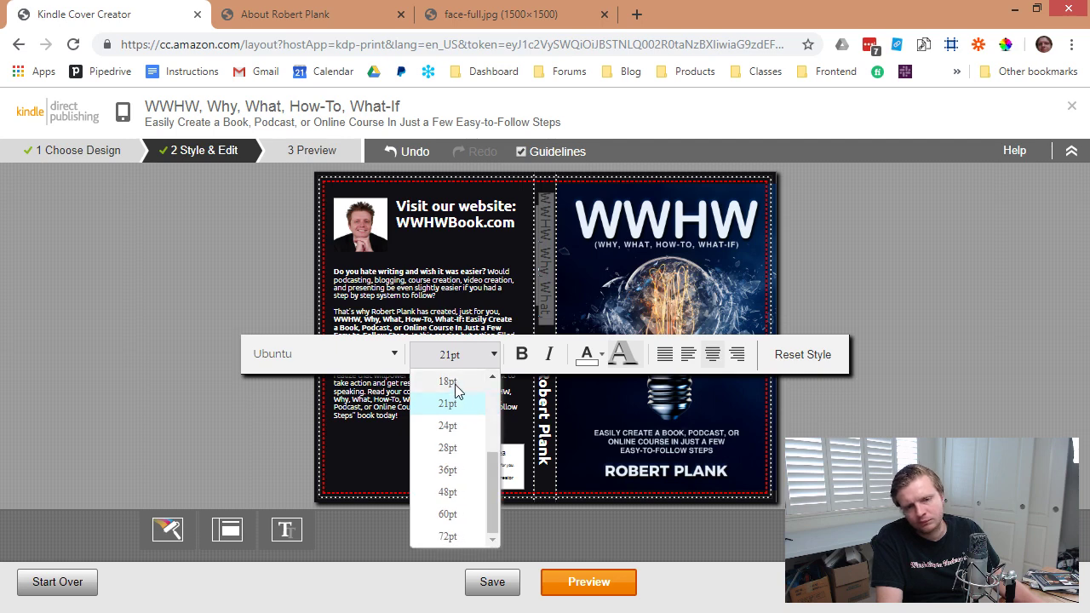
left_click(457, 383)
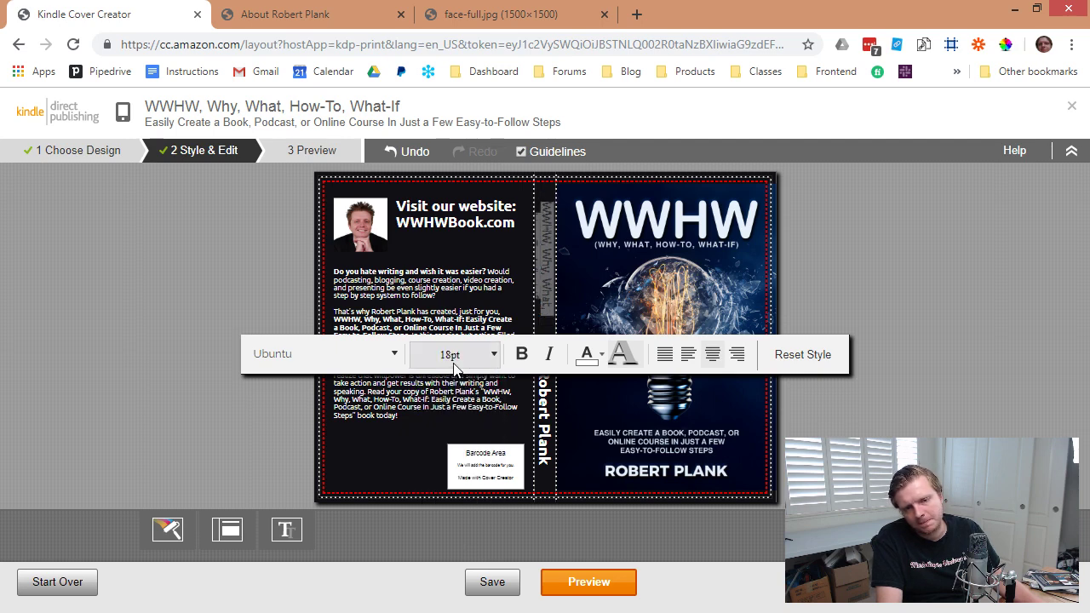
left_click(454, 365)
scroll(450, 389, "up", 3)
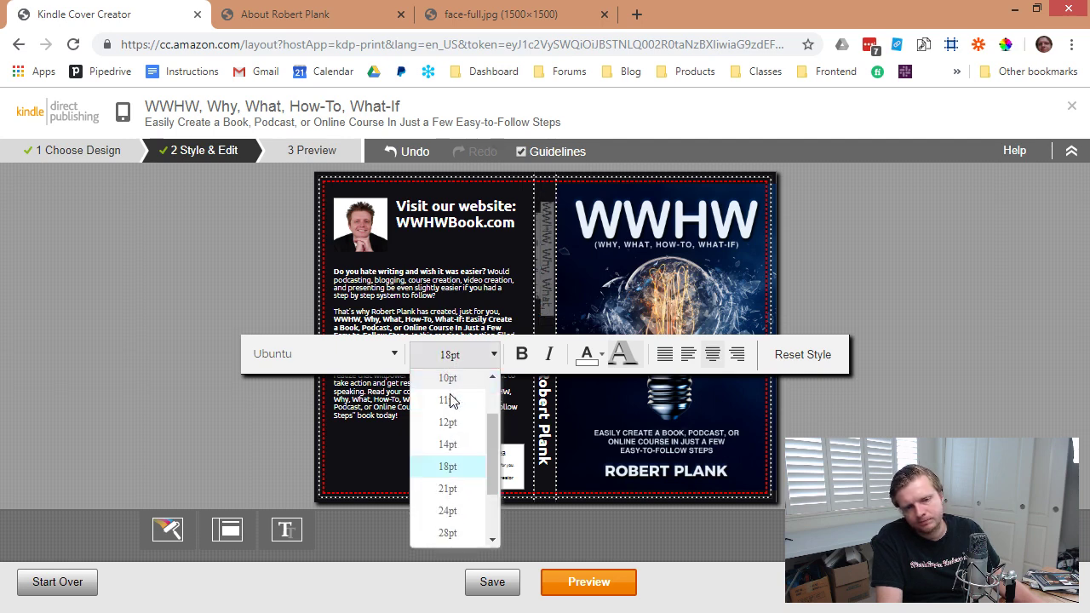
left_click(449, 449)
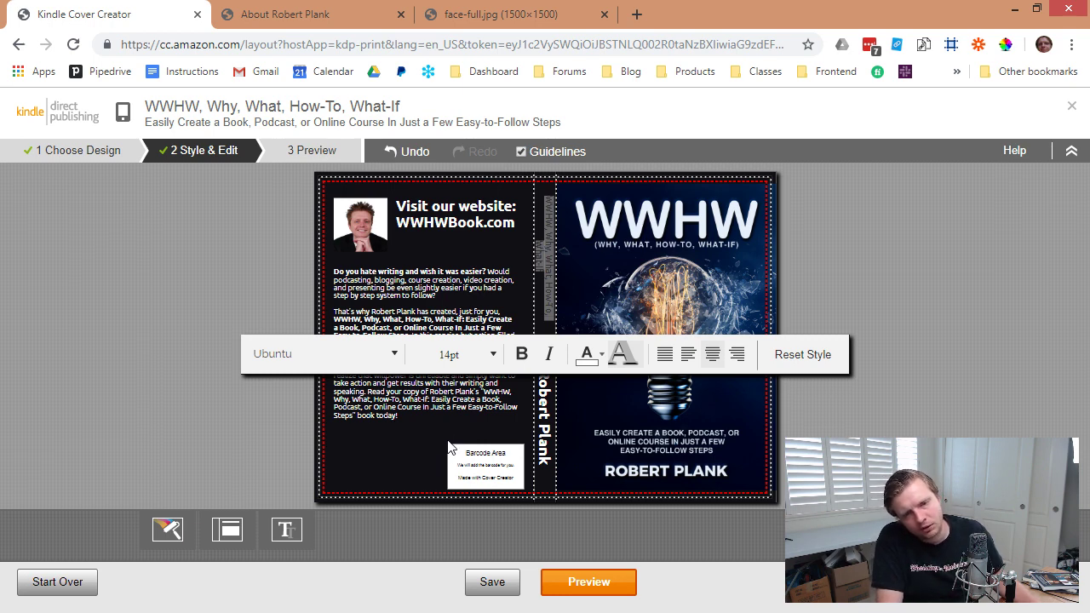
left_click(451, 354)
left_click(444, 417)
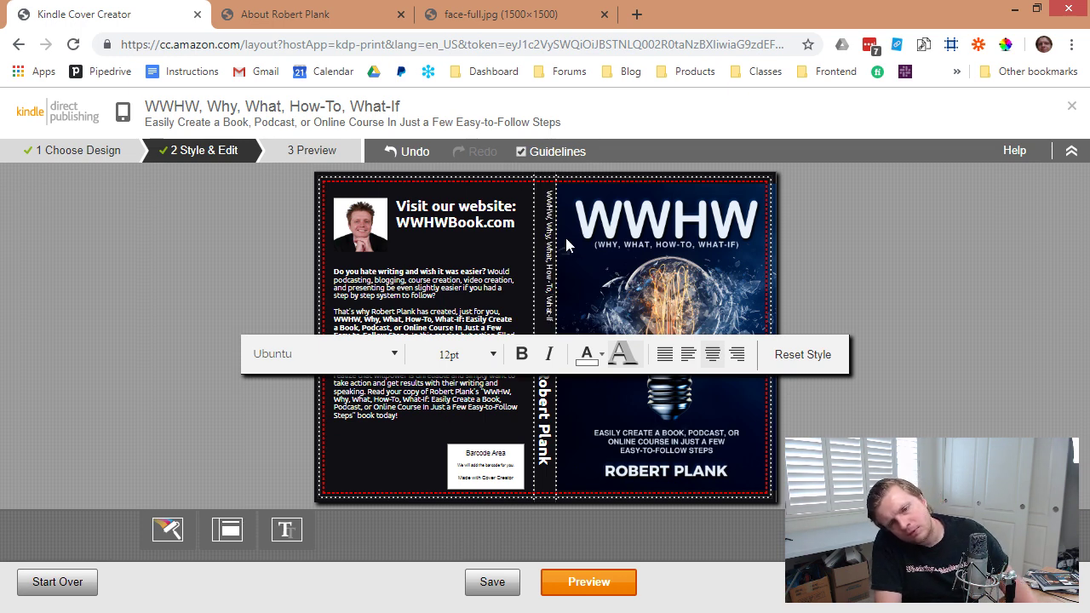
Set the spine title's font size to Auto Fit and make the whole title bold.
left_click(477, 354)
scroll(450, 409, "up", 2)
left_click(448, 380)
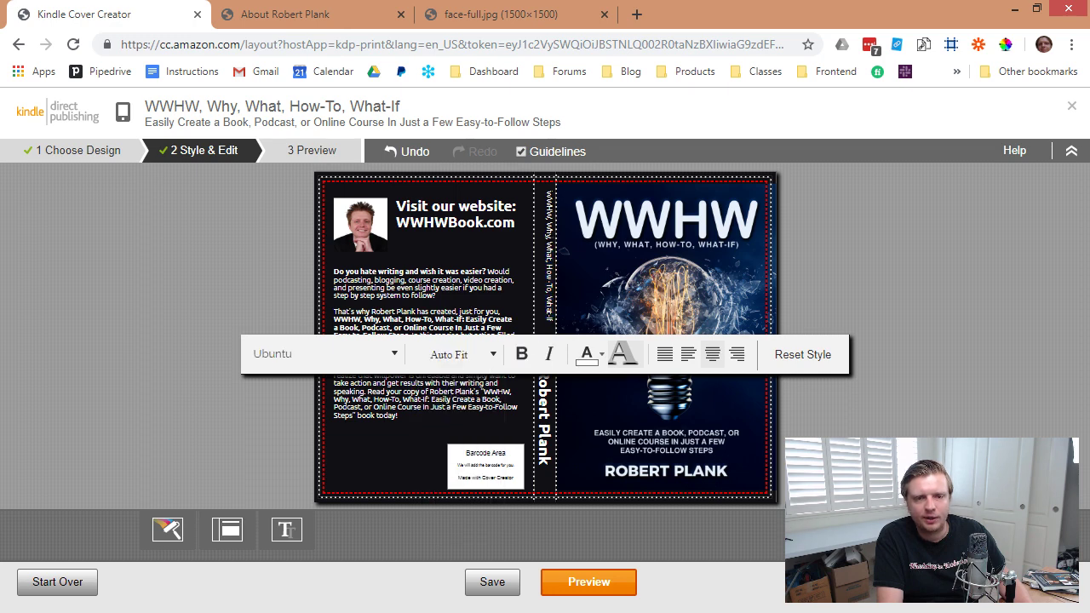
left_click_drag(549, 194, 550, 323)
left_click(522, 354)
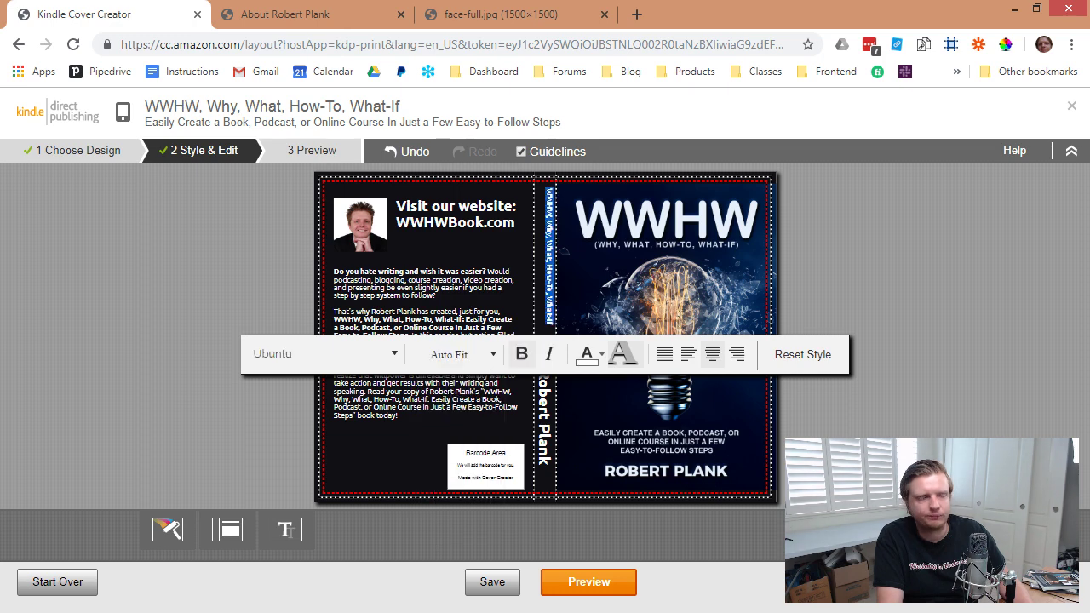
left_click(860, 298)
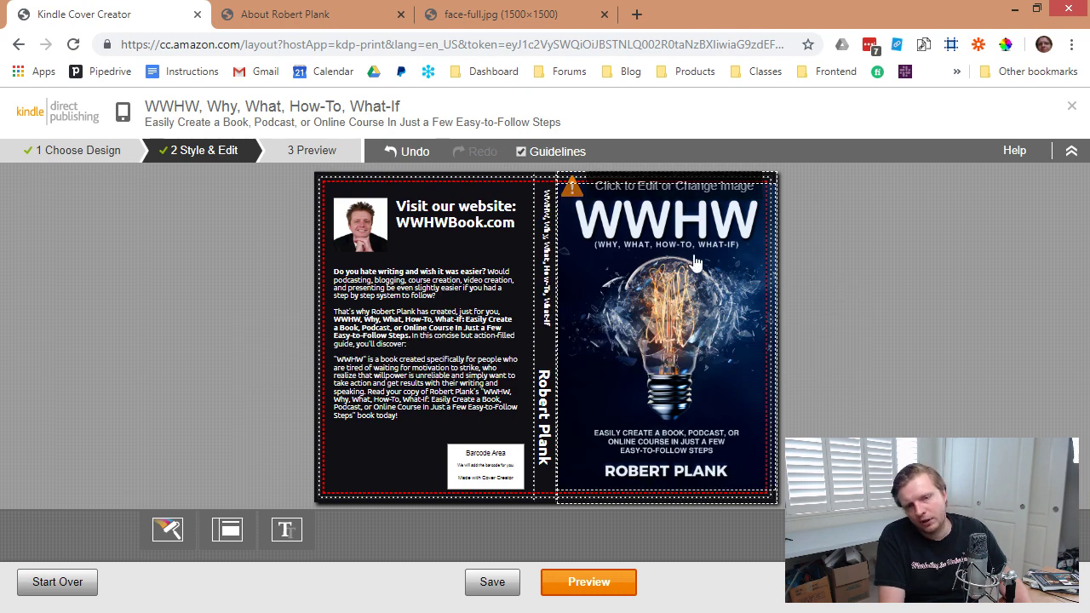
Replace the front cover image with WWHW Cover 2.png from the Books folder on Atom (F:) and check its resolution warning.
left_click(627, 223)
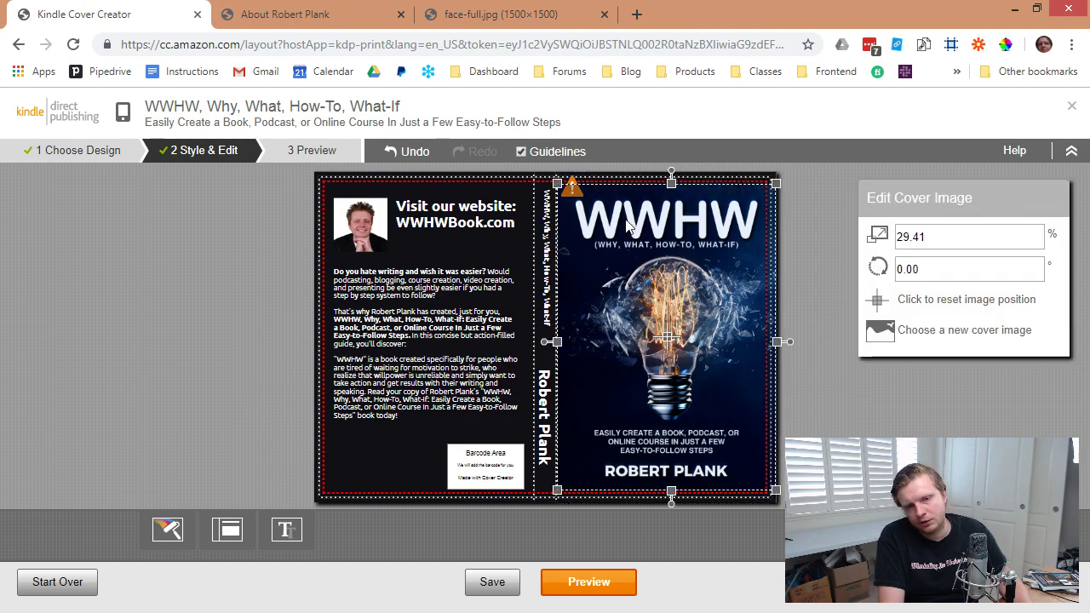
left_click(902, 330)
left_click(528, 392)
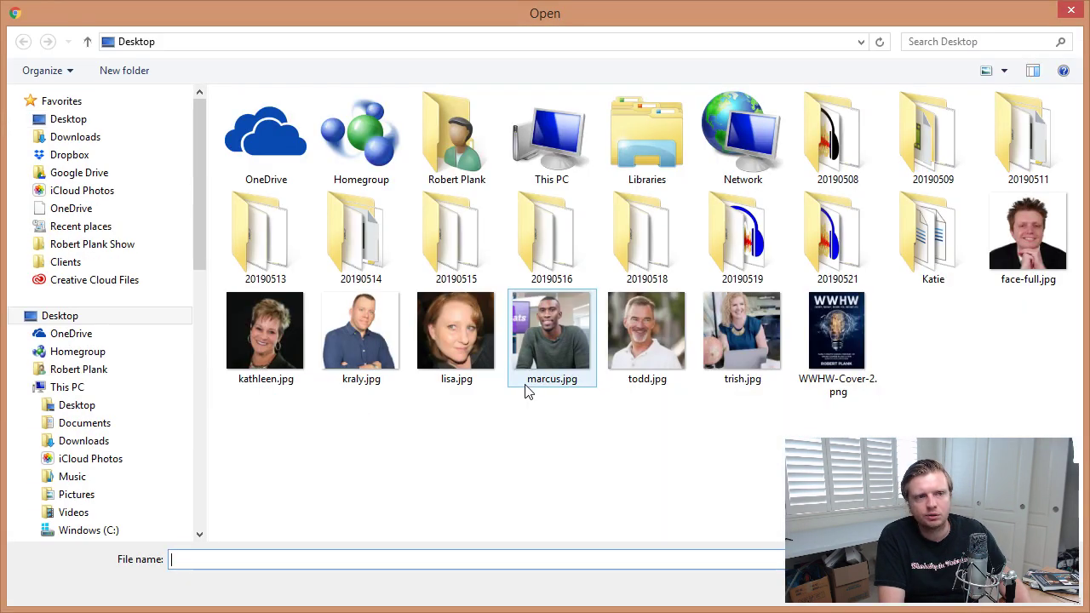
left_click_drag(195, 261, 199, 366)
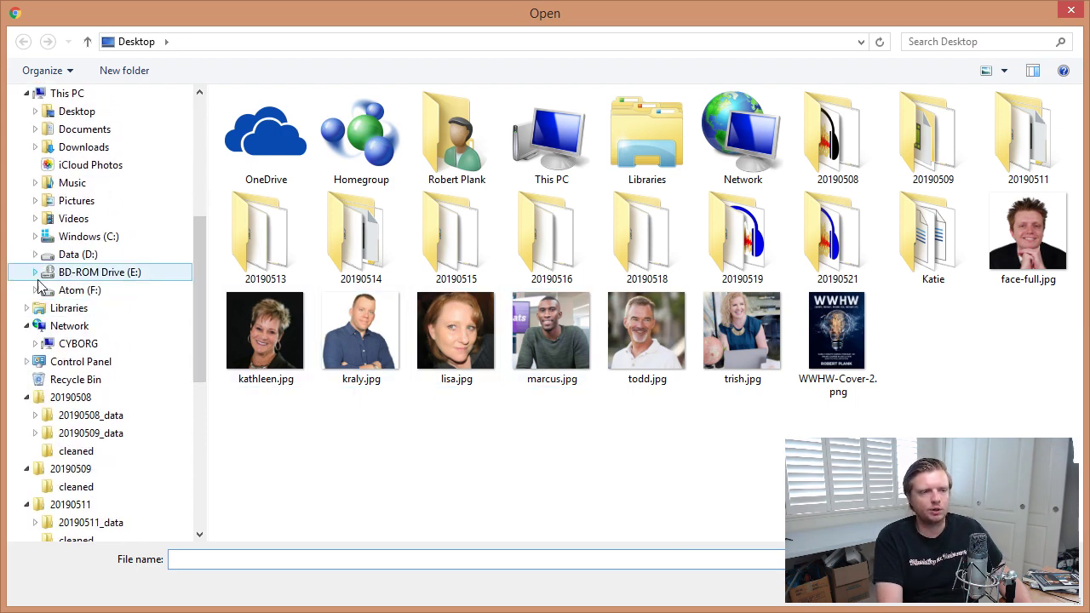
left_click(35, 289)
left_click(80, 254)
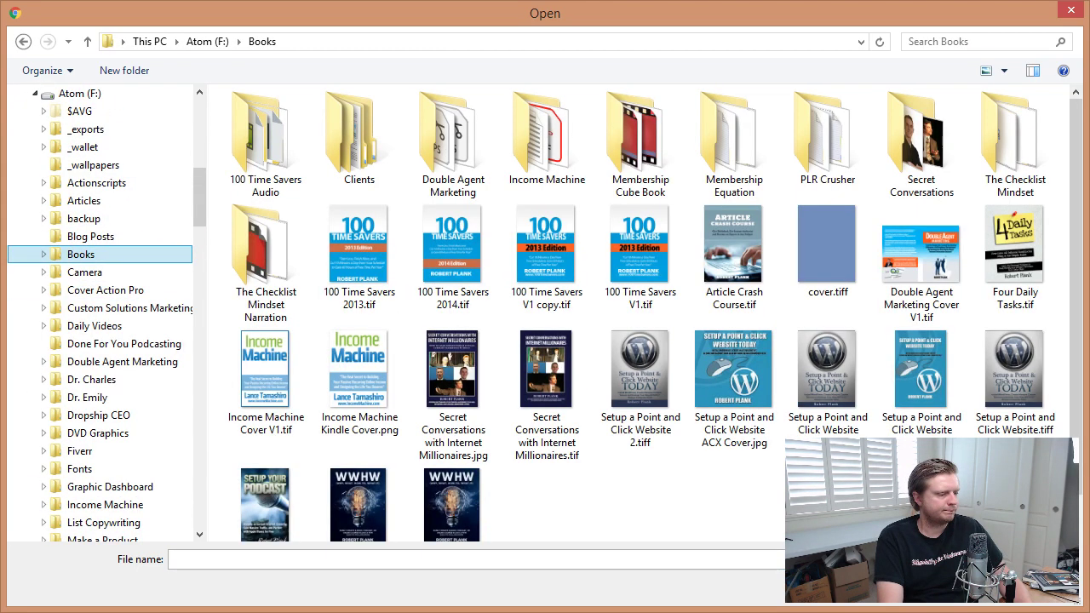
scroll(749, 524, "down", 1)
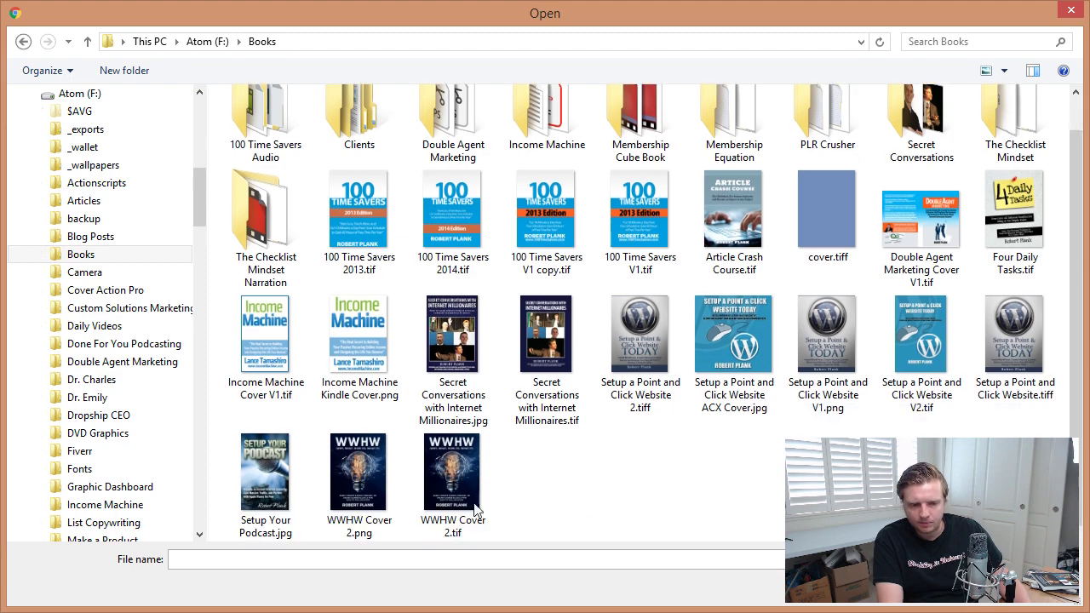
double_click(358, 472)
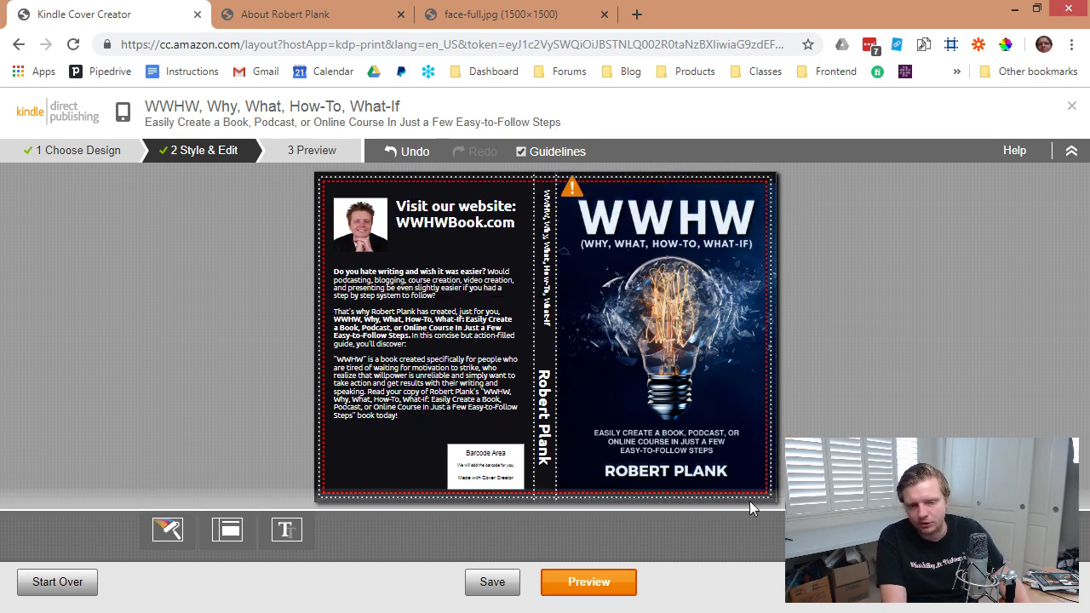
mouse_move(569, 192)
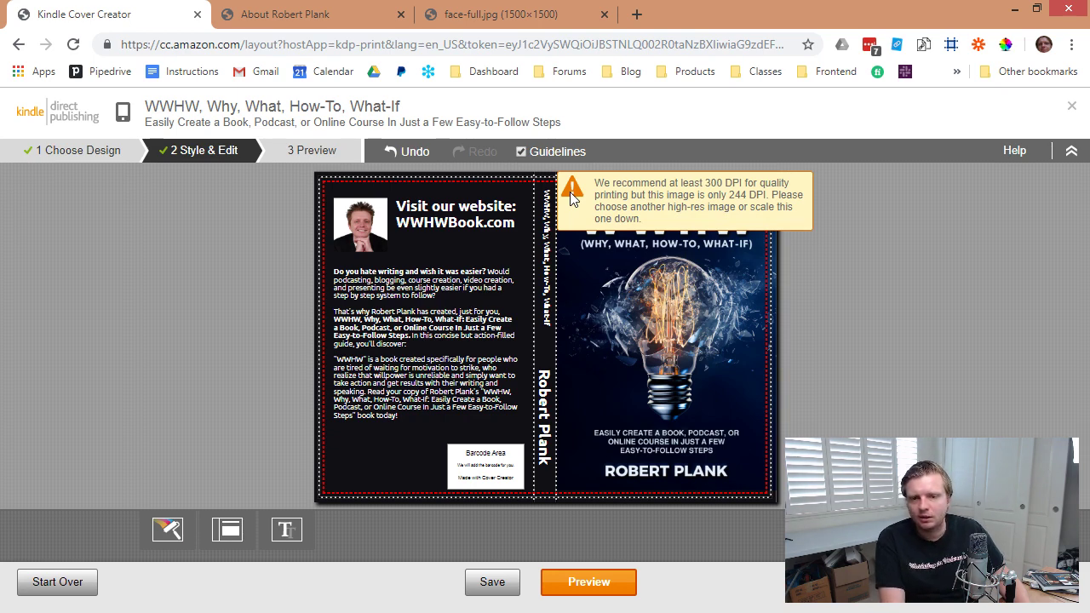
Save the cover and generate its preview, closing the author page and face-full.jpg browser tabs.
left_click(492, 584)
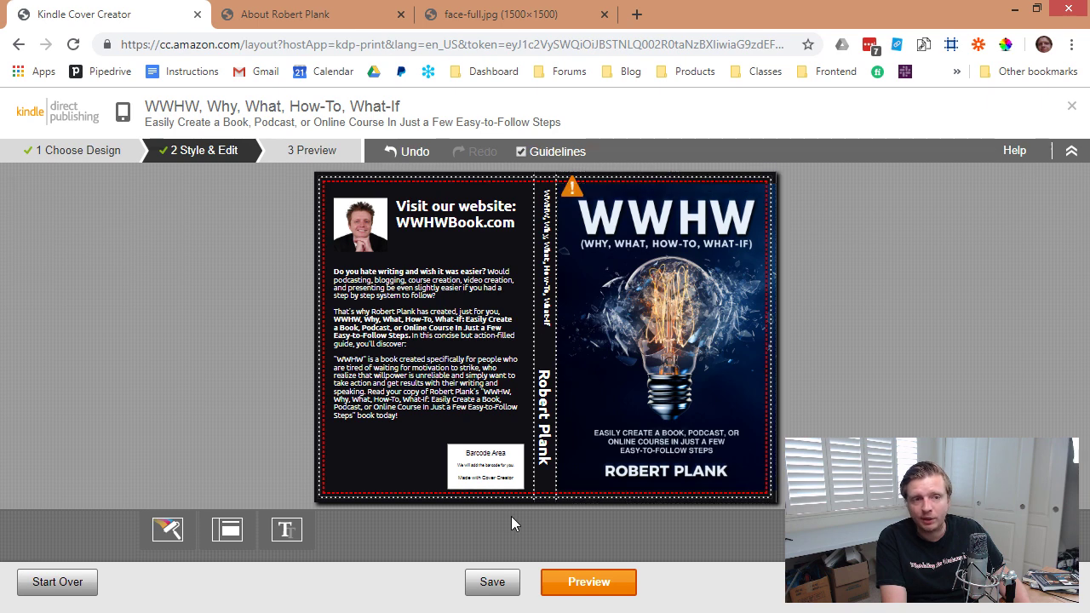
left_click(557, 582)
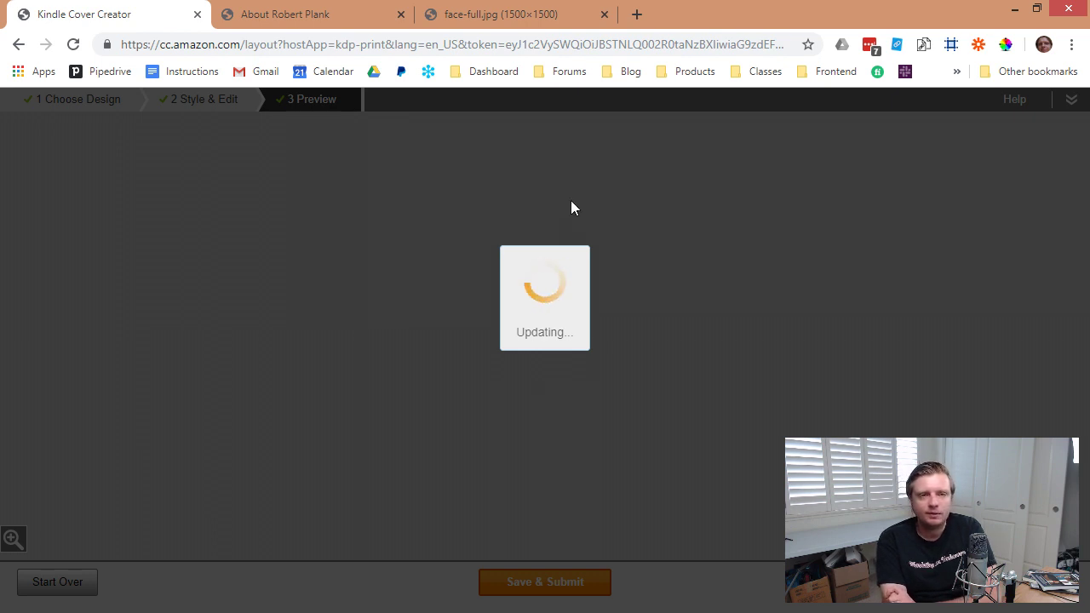
left_click(402, 17)
left_click(402, 17)
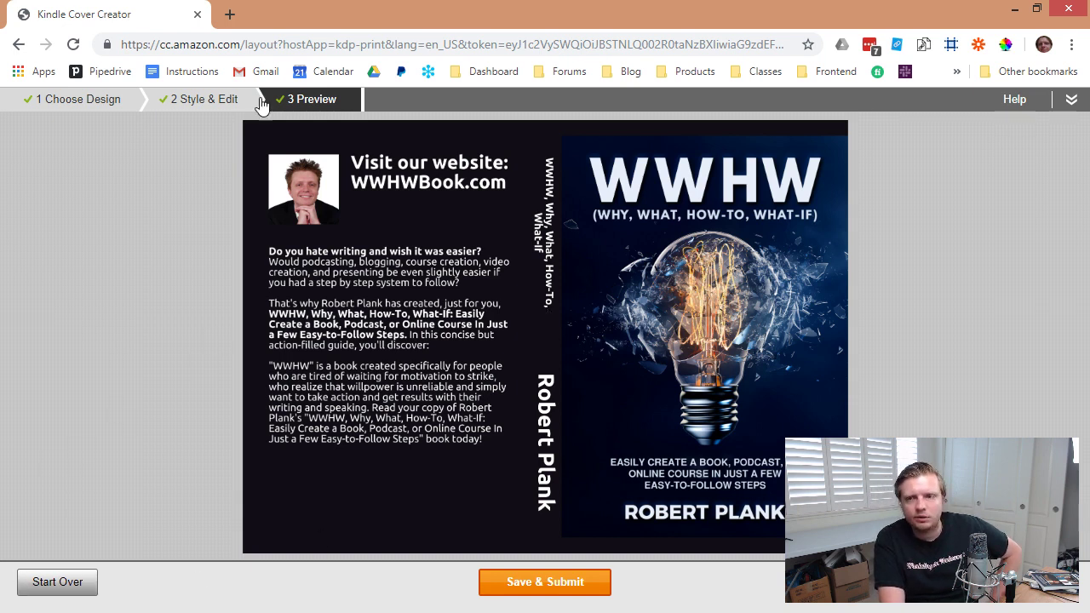
Return to editing the cover, set the whole spine title to 12pt and preview the result.
left_click(193, 100)
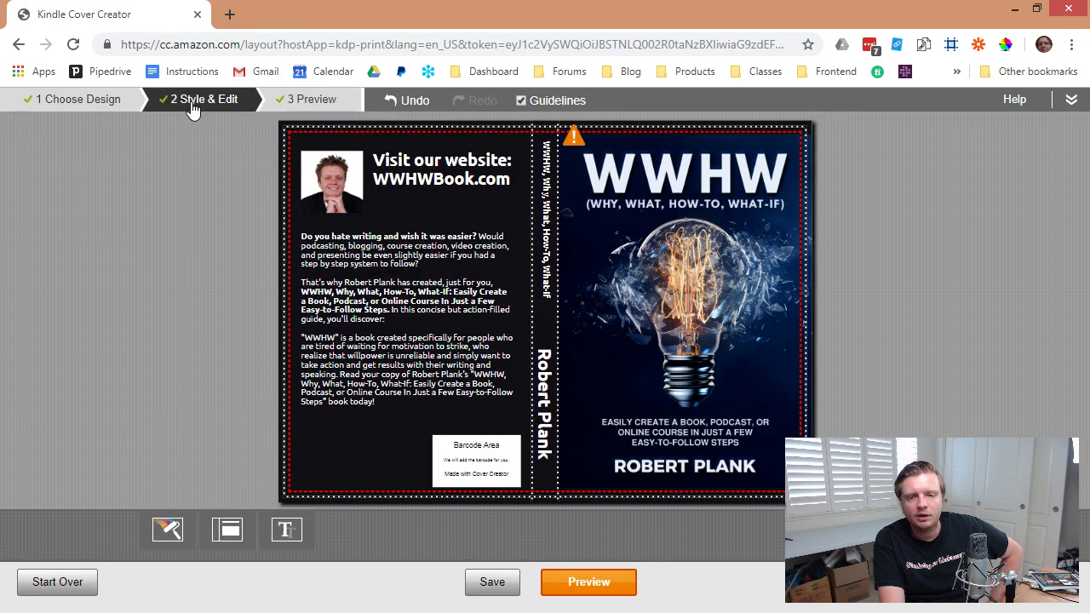
left_click(596, 181)
left_click(546, 215)
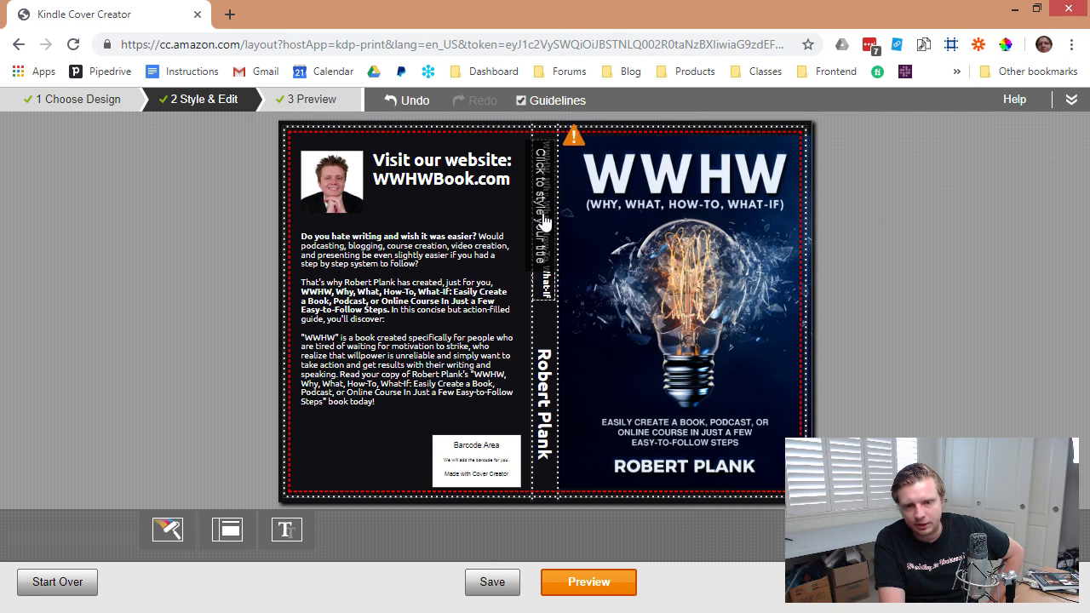
left_click(548, 297)
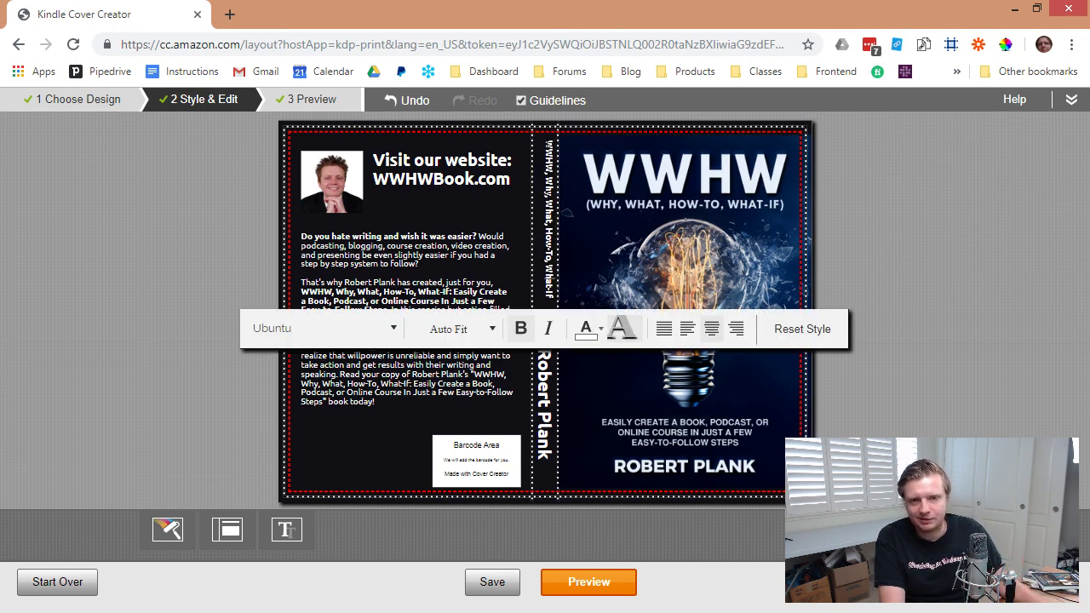
left_click_drag(549, 139, 549, 298)
left_click(486, 328)
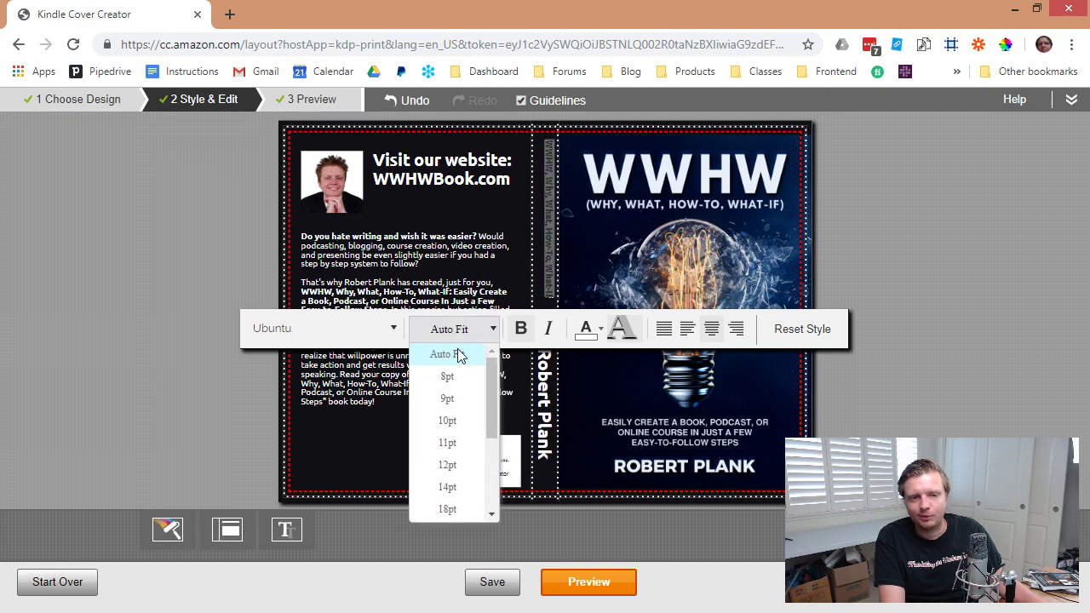
left_click(448, 464)
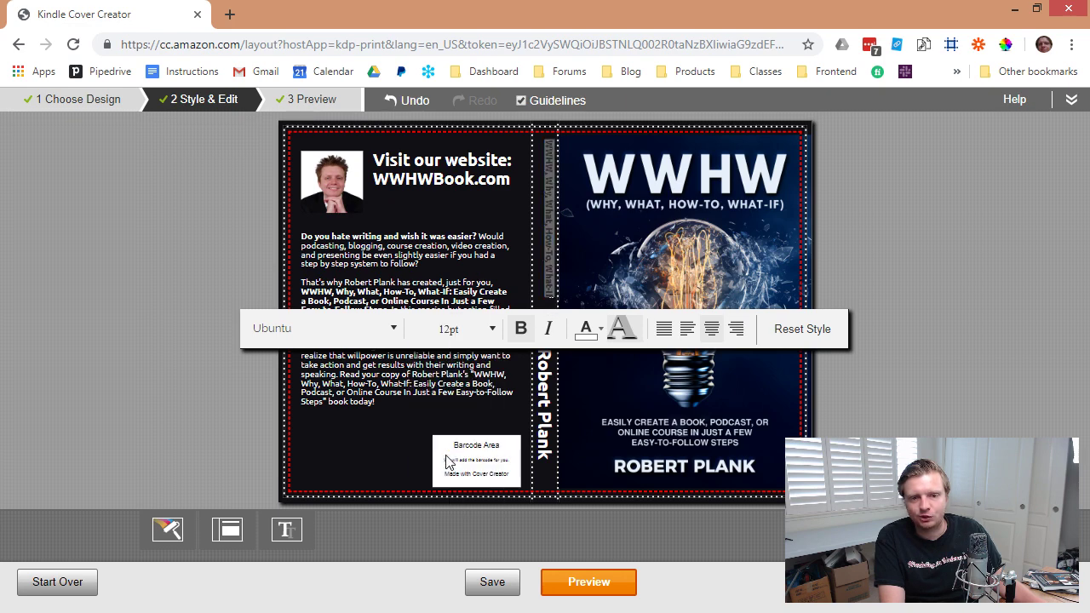
left_click(601, 595)
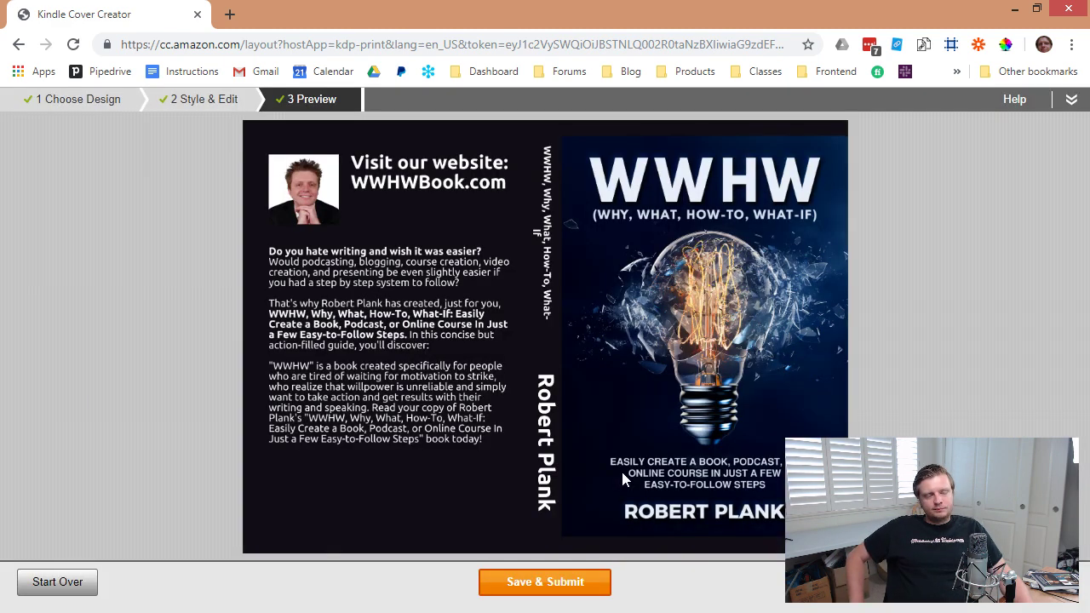
Go back to the design, reduce the whole spine title to 11pt and preview the cover again.
left_click(234, 100)
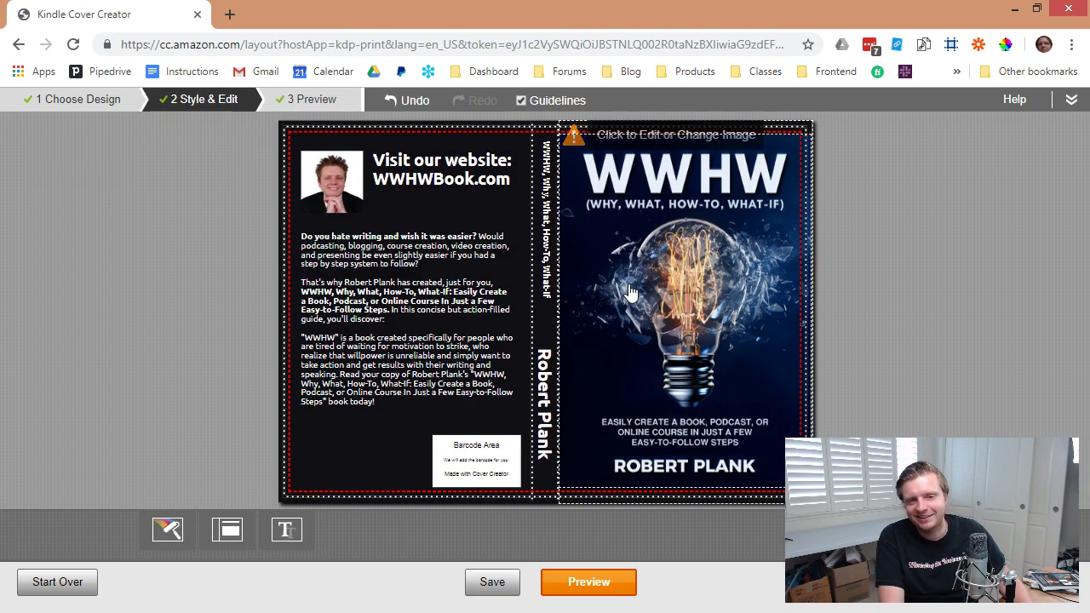
left_click(549, 247)
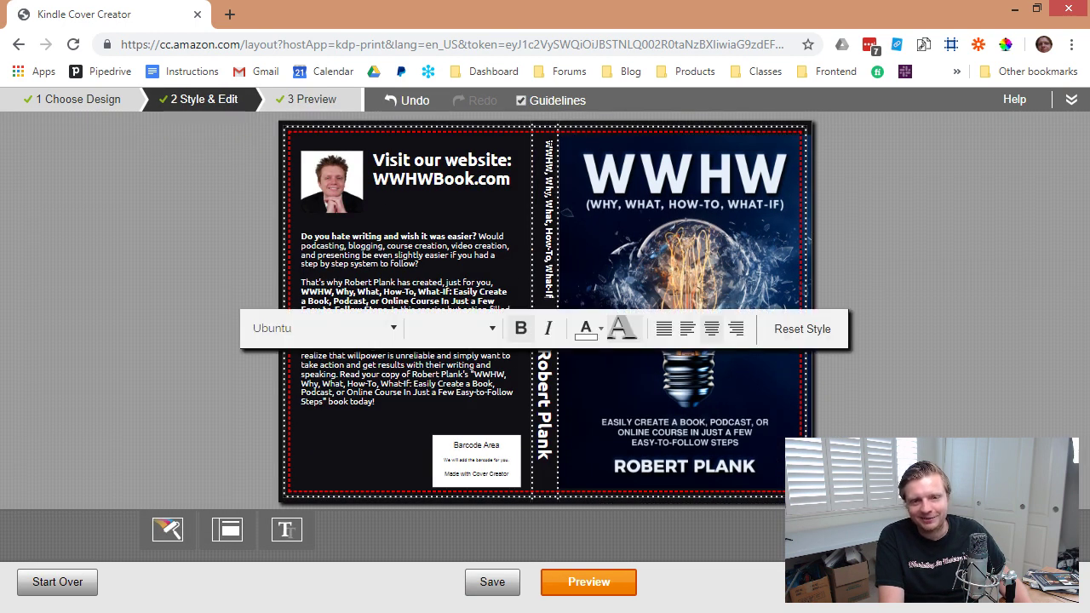
left_click_drag(549, 138, 549, 292)
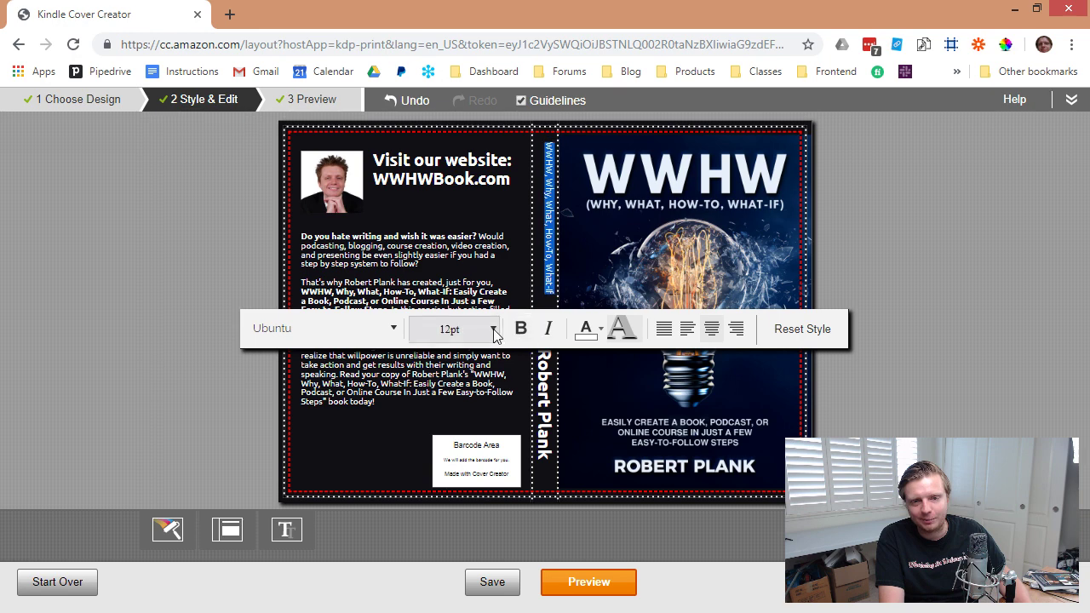
left_click(492, 329)
left_click(447, 442)
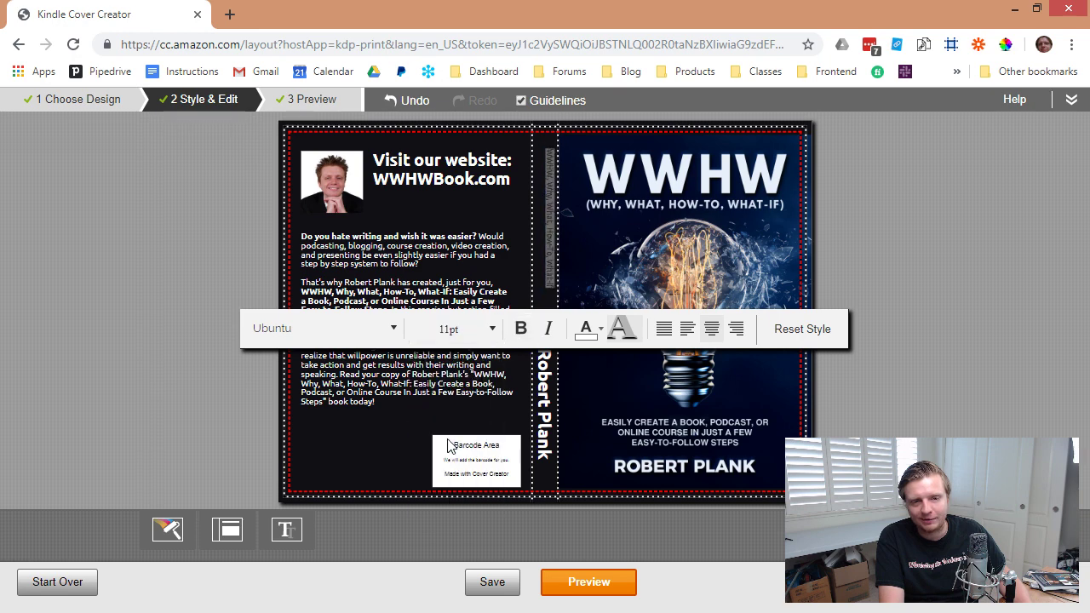
left_click(575, 583)
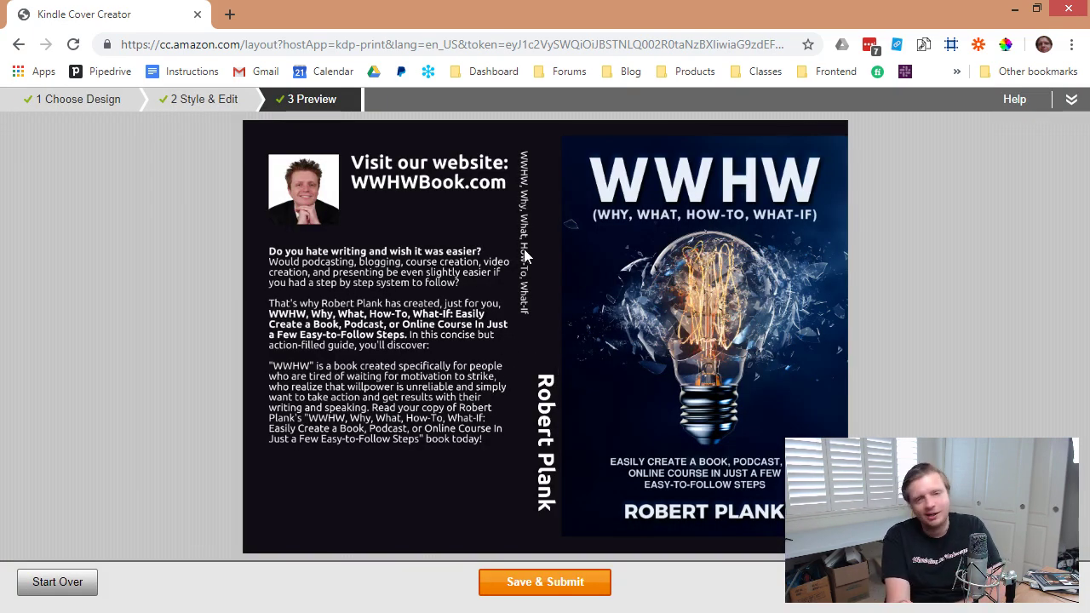
Reopen the spine title for styling and try it at 14pt and 18pt.
left_click(183, 100)
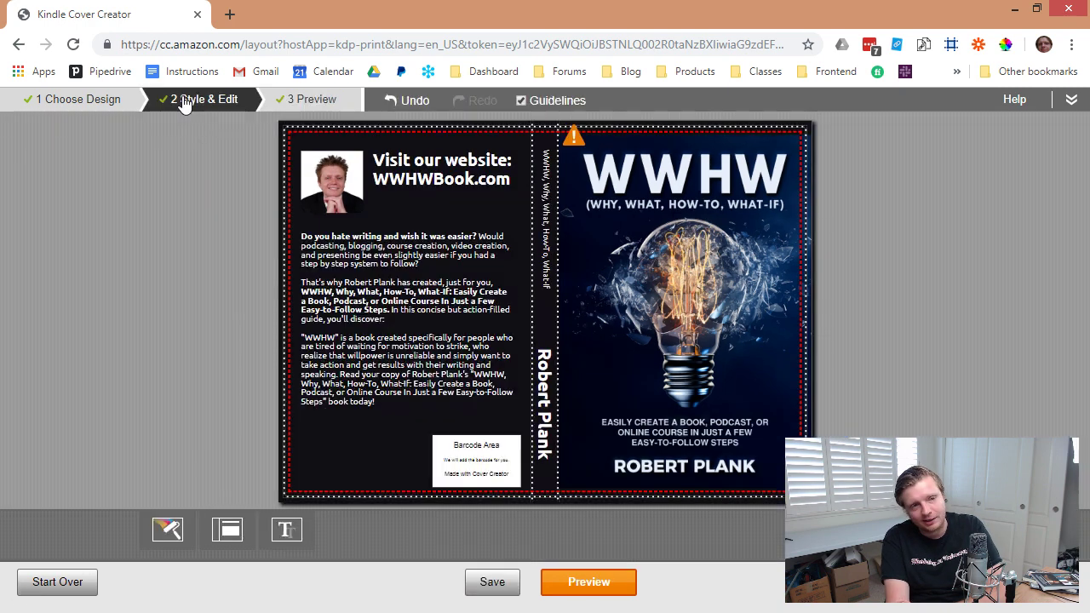
left_click(545, 255)
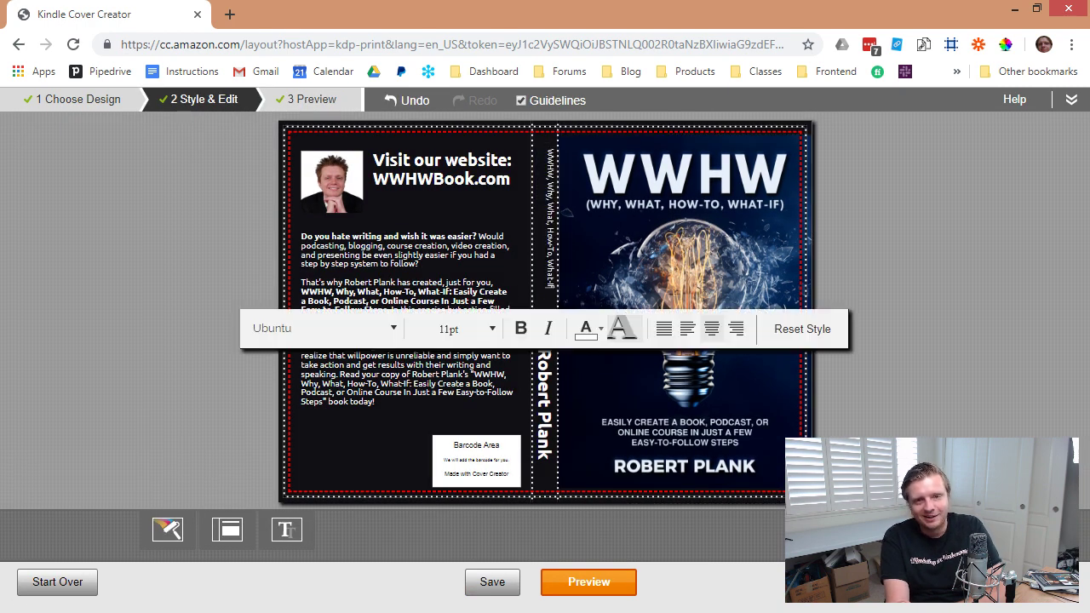
left_click(492, 329)
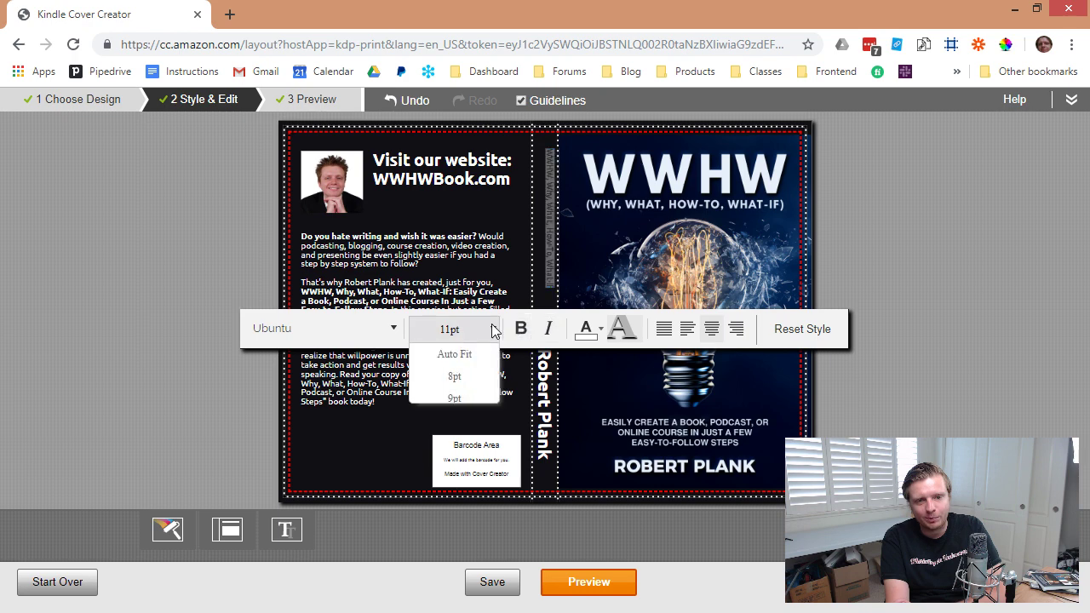
left_click(451, 486)
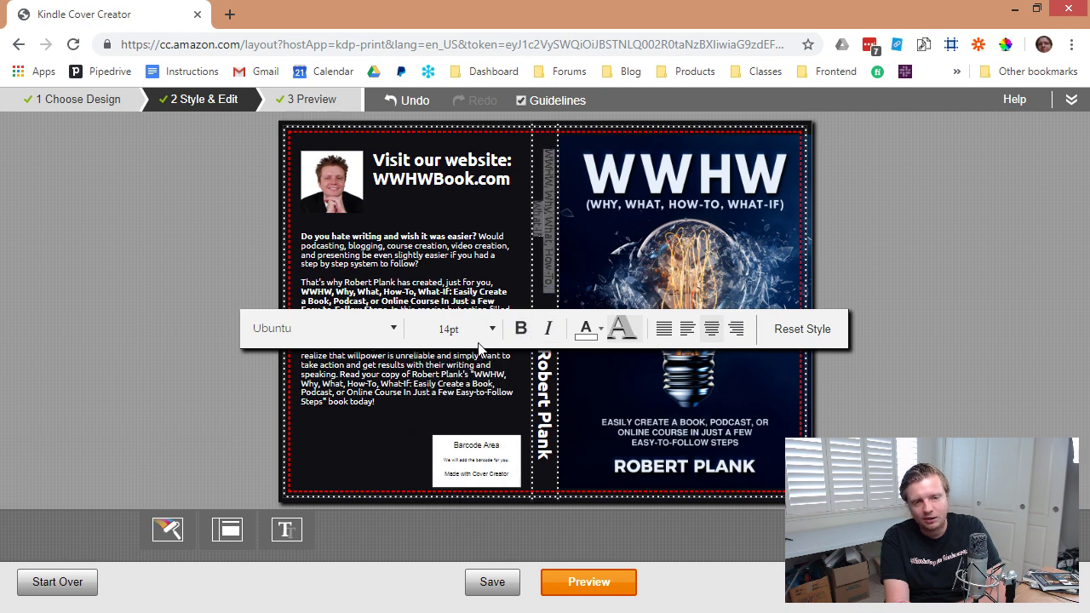
left_click(477, 334)
left_click(451, 506)
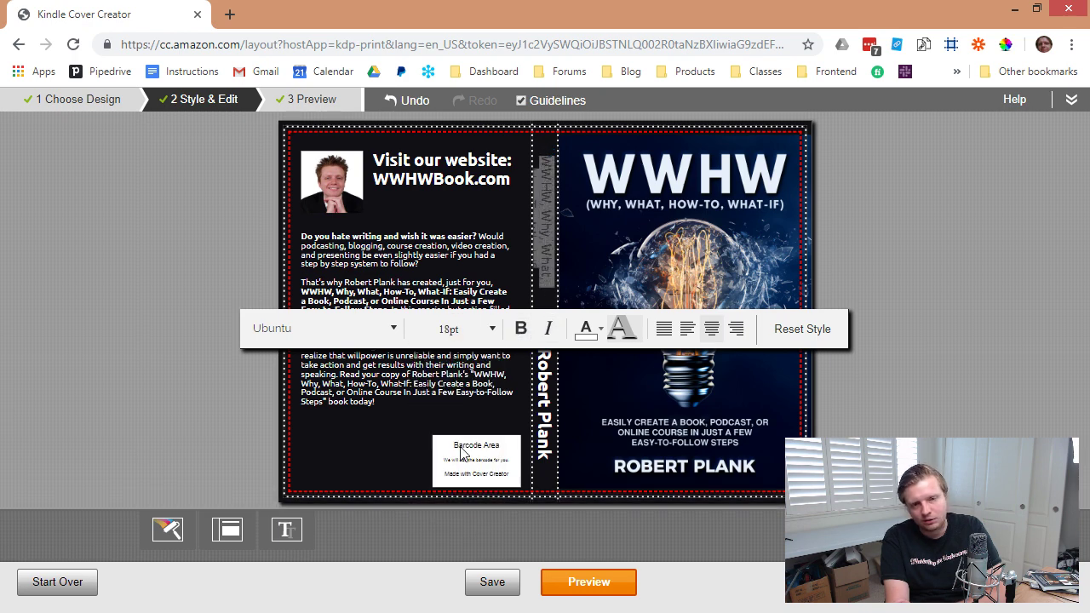
Set the spine title to 12pt bold and reword it on two lines as "WWHW: Why, What, How-To, What-If".
left_click(470, 334)
left_click(458, 472)
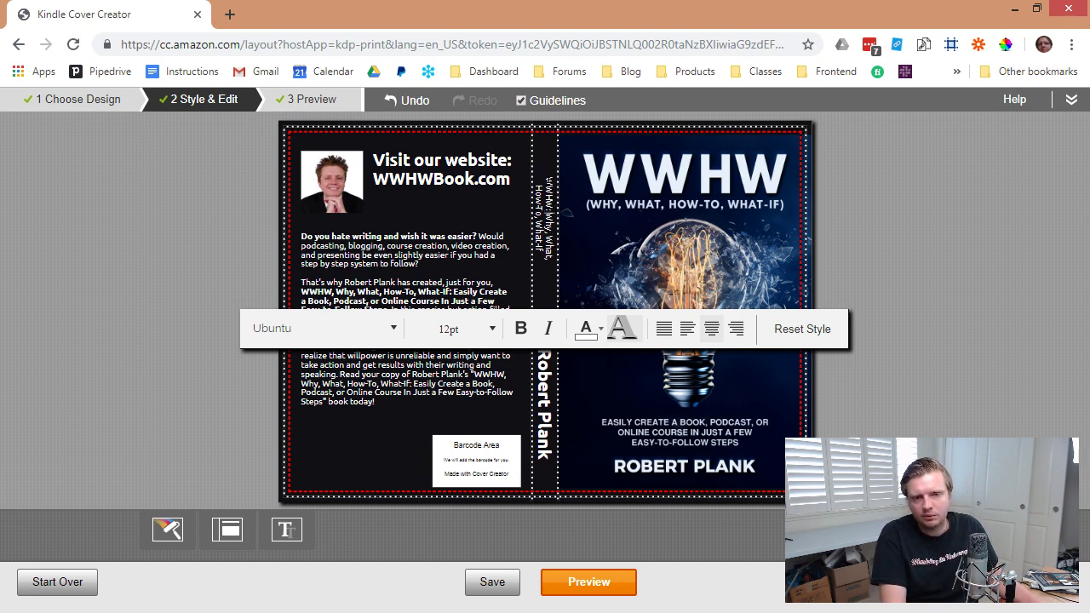
left_click_drag(549, 226, 538, 252)
left_click(521, 330)
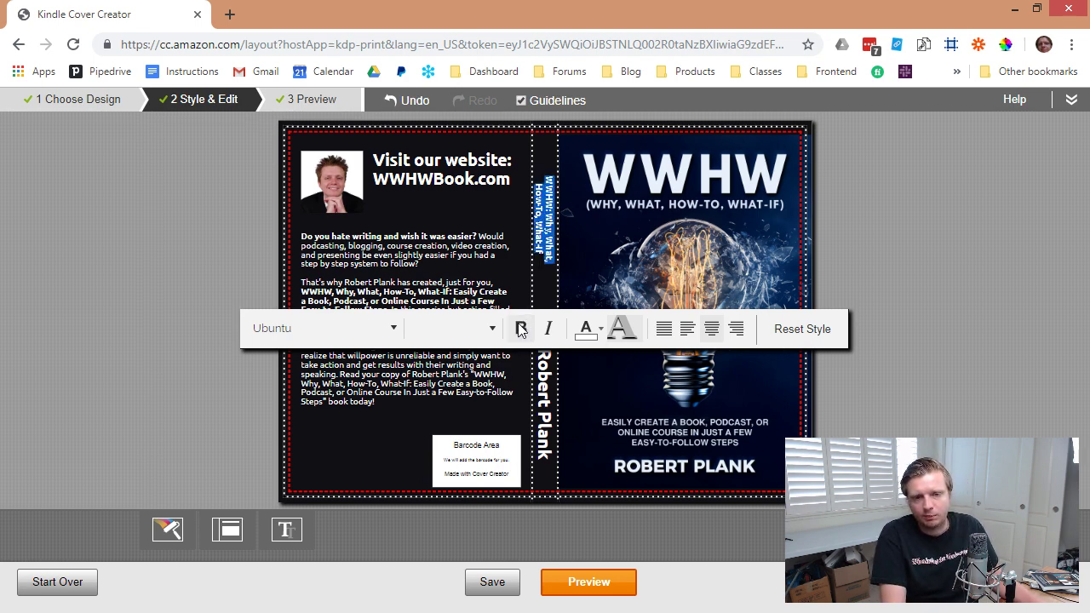
left_click(596, 402)
Preview the finished cover and submit it to KDP, accepting the notice about text changes.
left_click(567, 583)
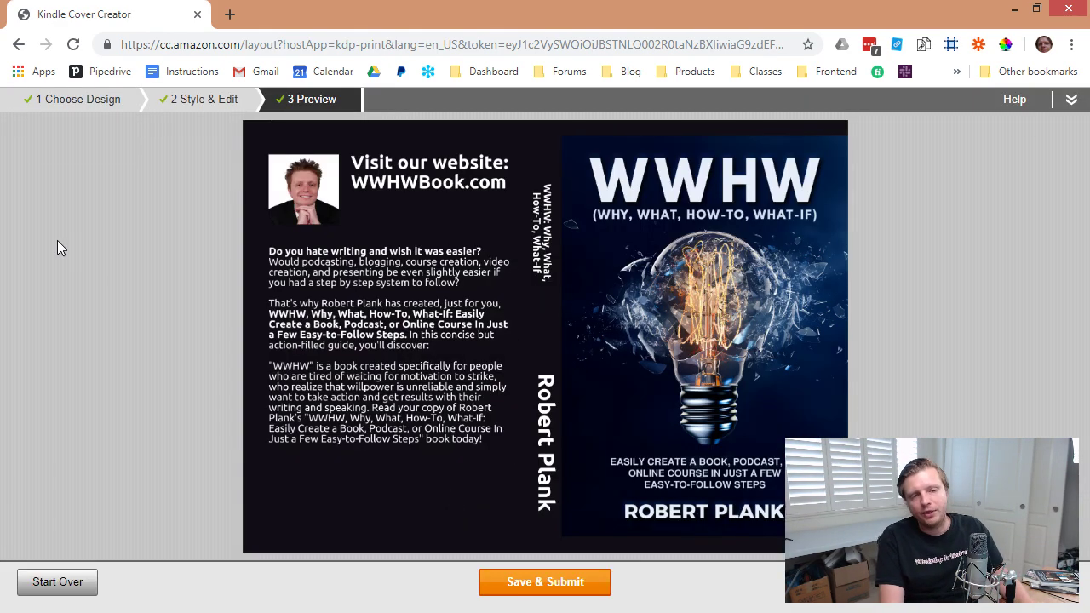
left_click(536, 584)
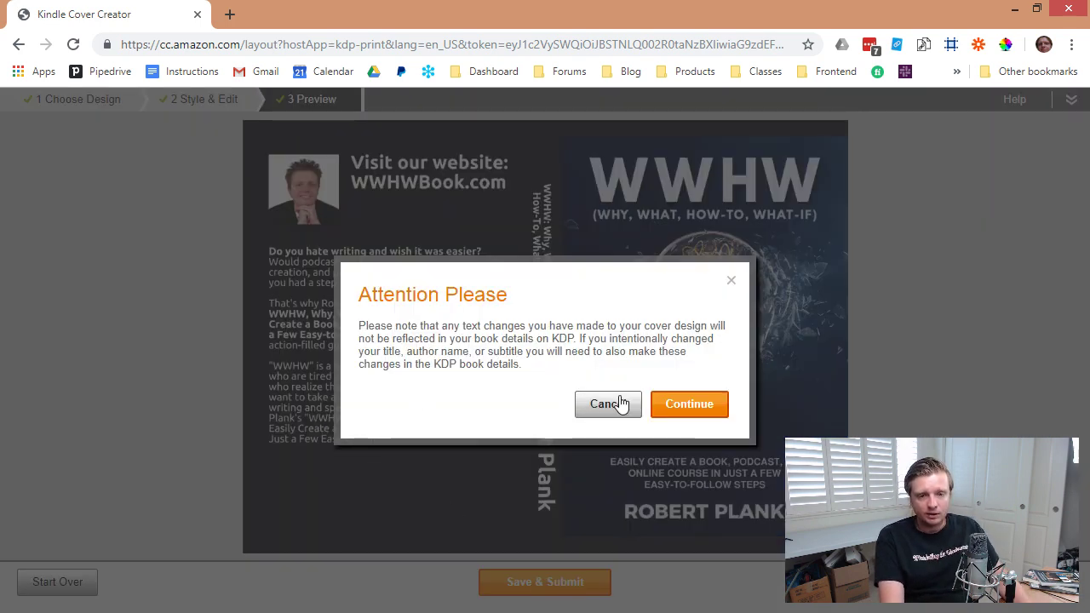
left_click(673, 406)
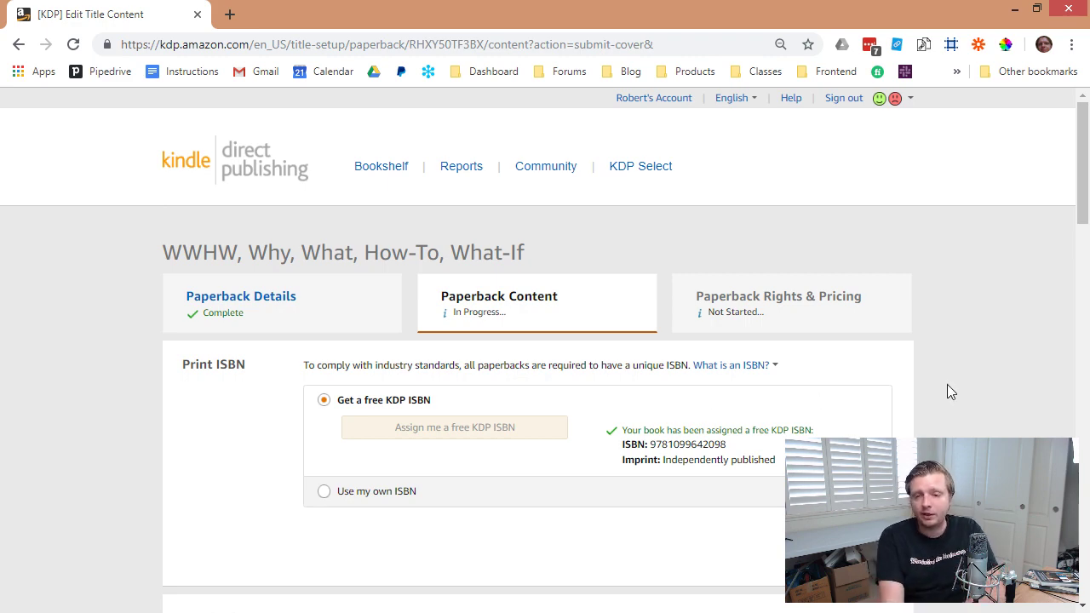
Review the Paperback Content page from the ISBN through the manuscript and cover sections down to Book Preview.
scroll(947, 388, "down", 3)
scroll(470, 260, "up", 1)
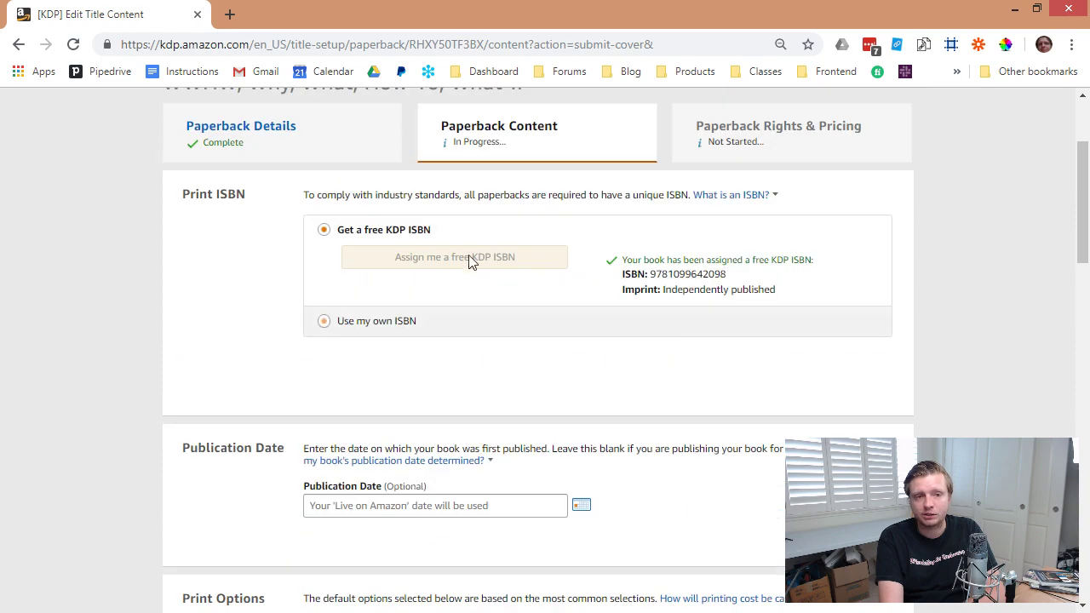
scroll(421, 281, "down", 7)
scroll(433, 364, "down", 3)
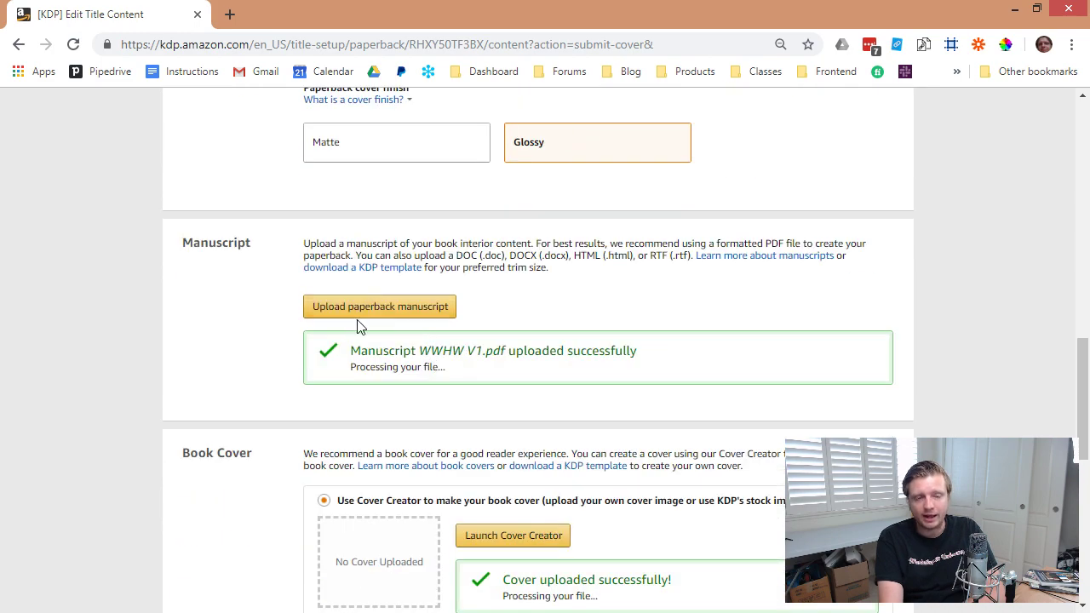
scroll(358, 321, "down", 1)
scroll(416, 284, "down", 3)
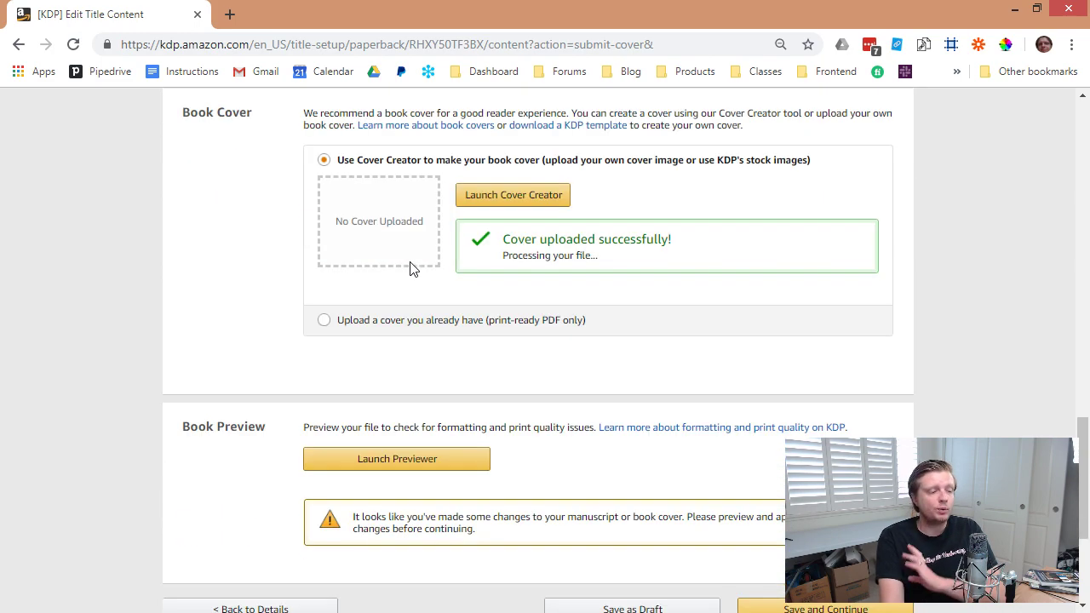
scroll(486, 250, "down", 2)
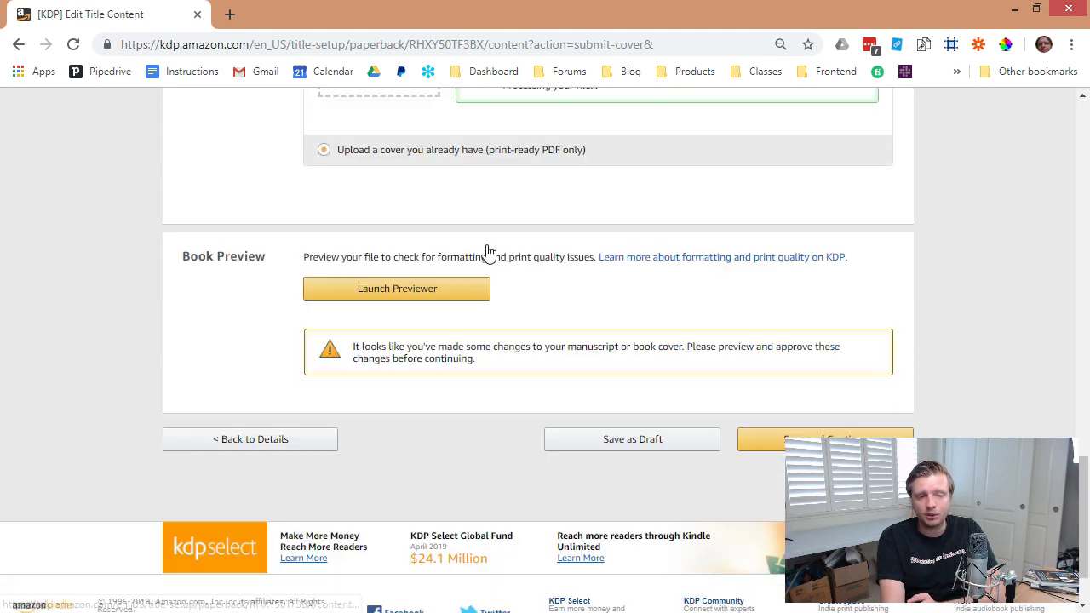
Launch the print previewer for the paperback, check the full cover and advance to page 1.
left_click(421, 294)
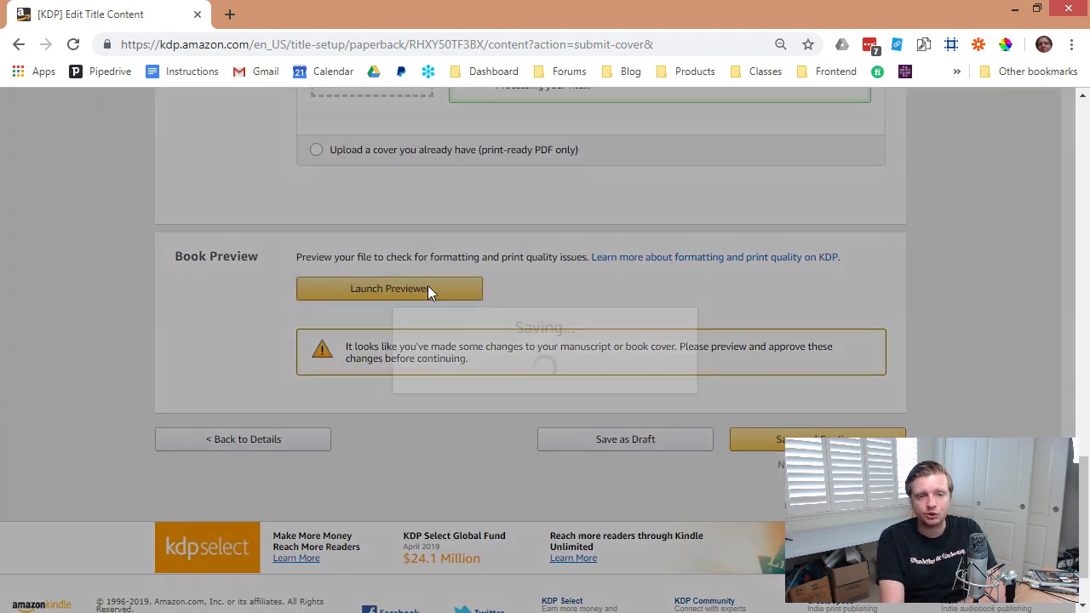
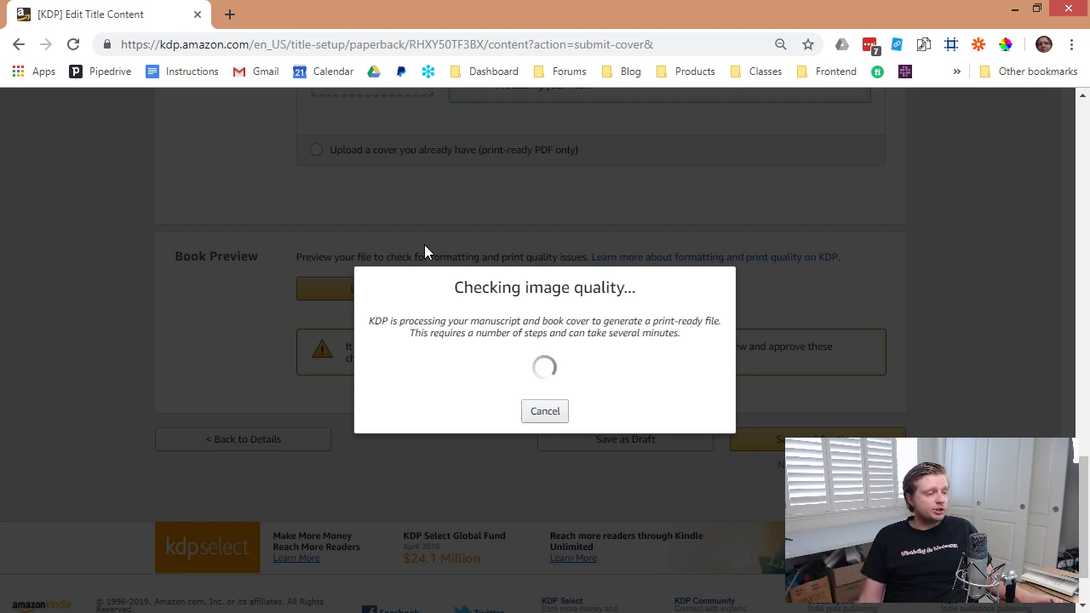
key("alt+Tab")
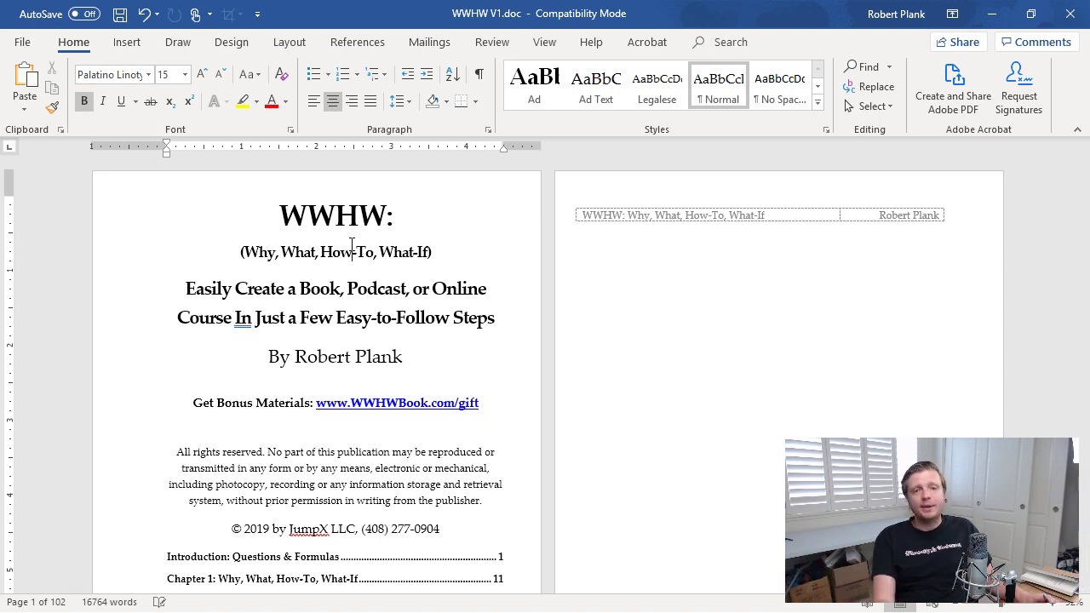
left_click(991, 14)
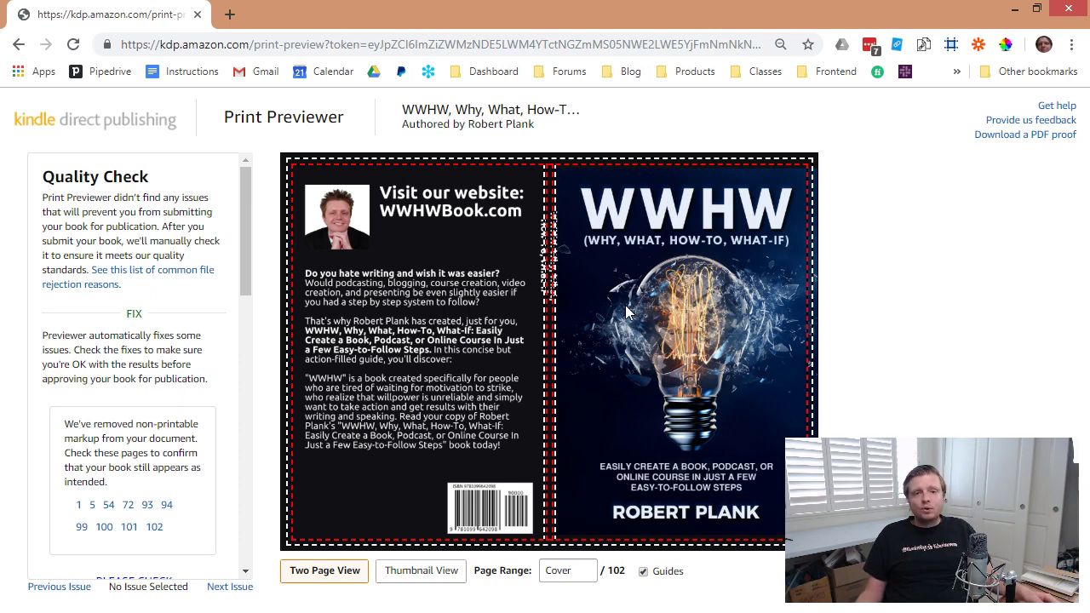
mouse_move(796, 339)
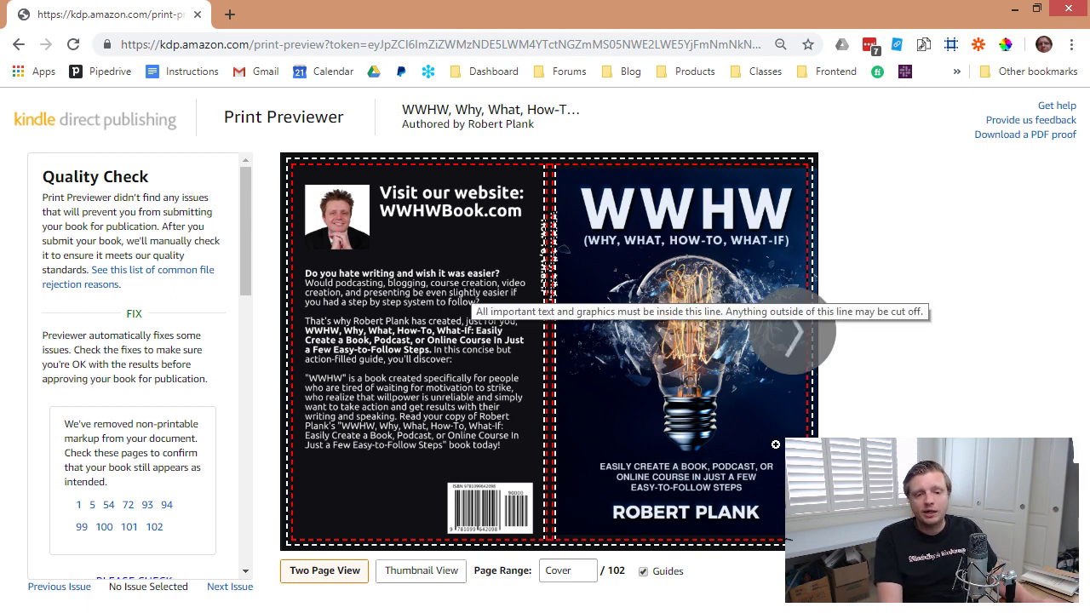
left_click(795, 338)
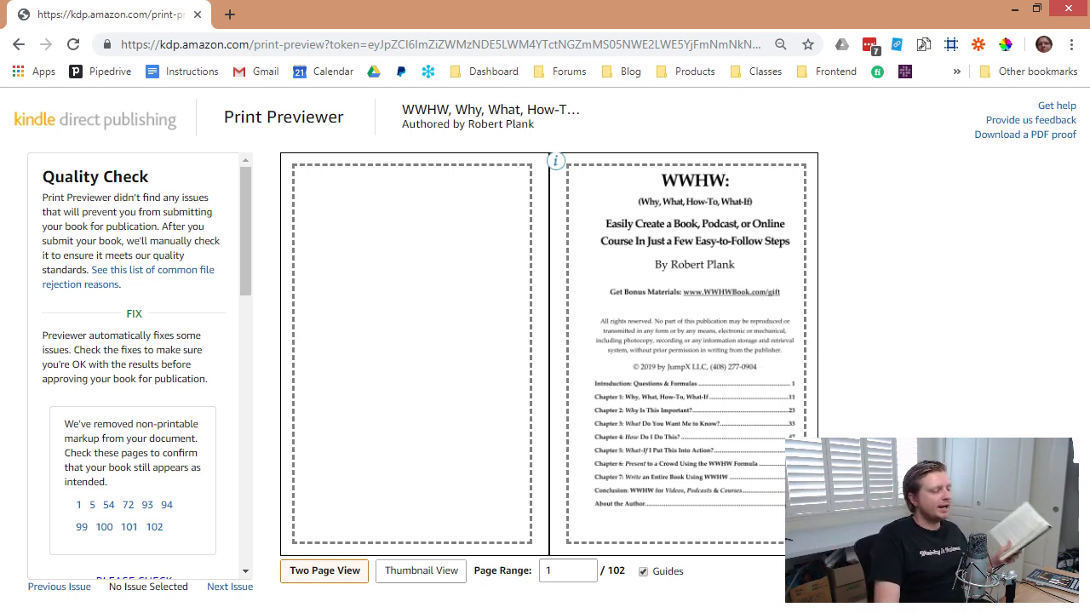
Switch to the WWHW V1.doc manuscript in Word, examine its copyright text and table of contents, and return to the print preview.
key("alt+Tab")
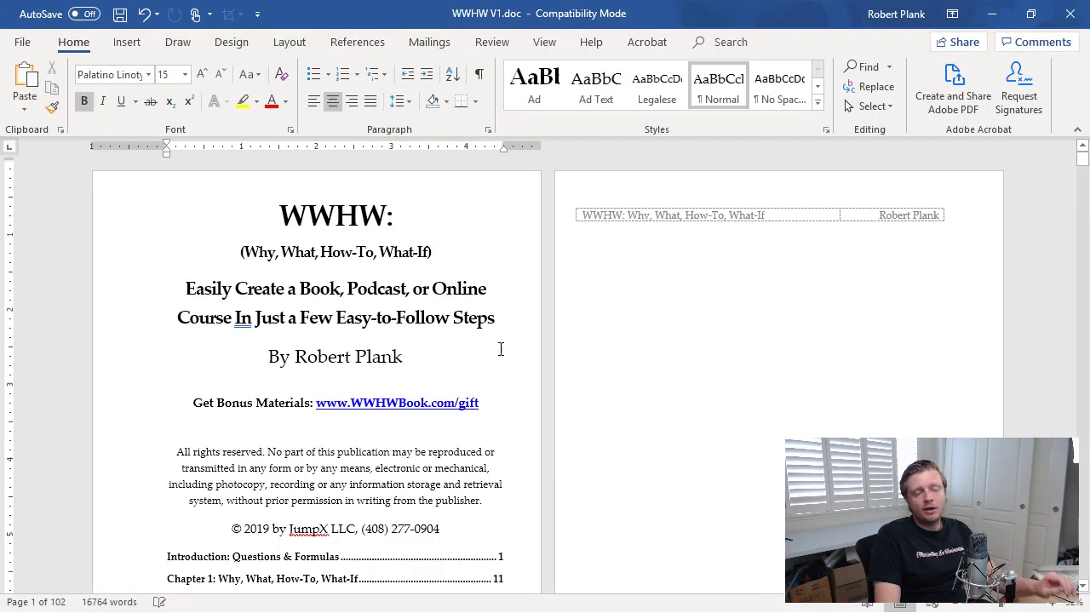
scroll(502, 345, "down", 3)
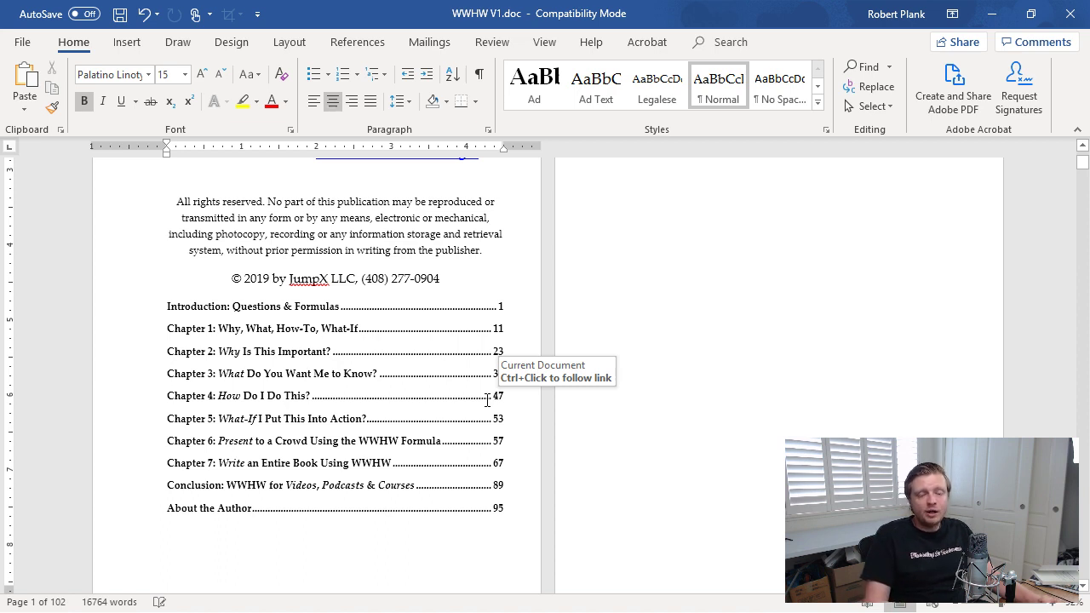
left_click(516, 252)
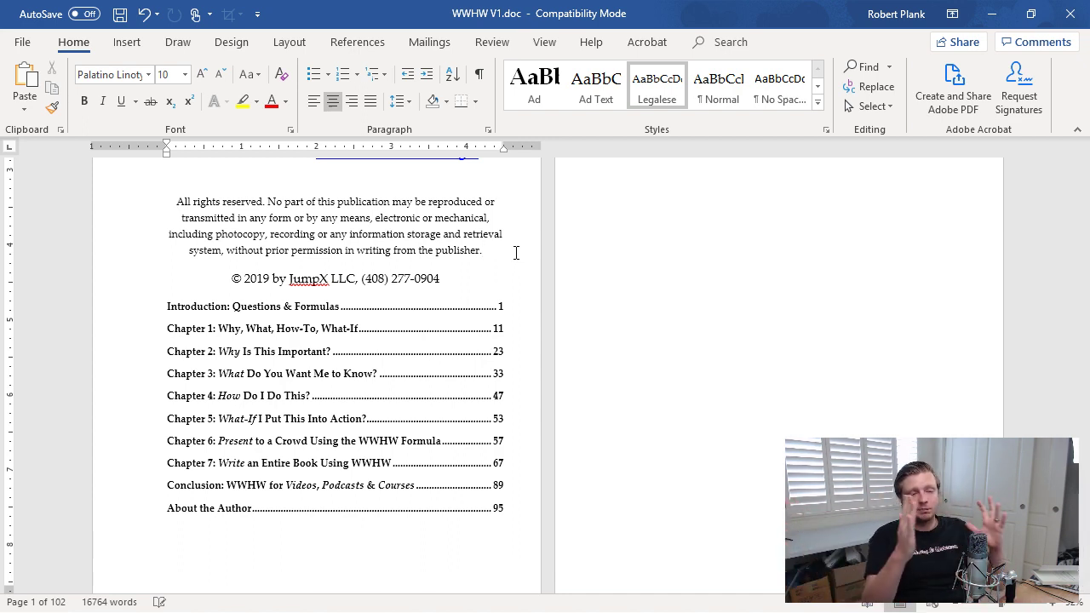
scroll(316, 345, "down", 2)
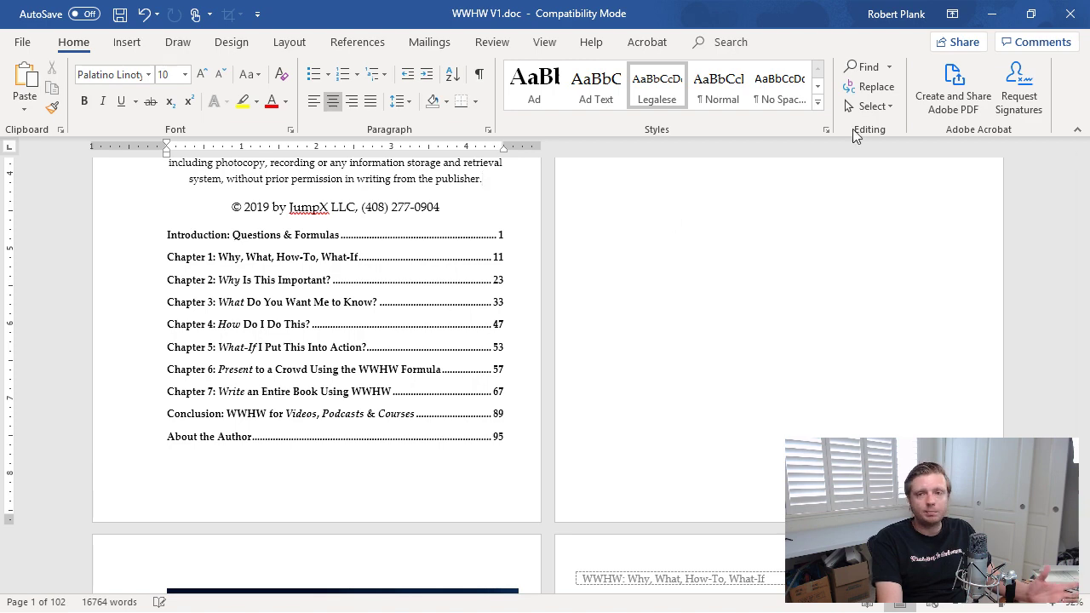
left_click(991, 13)
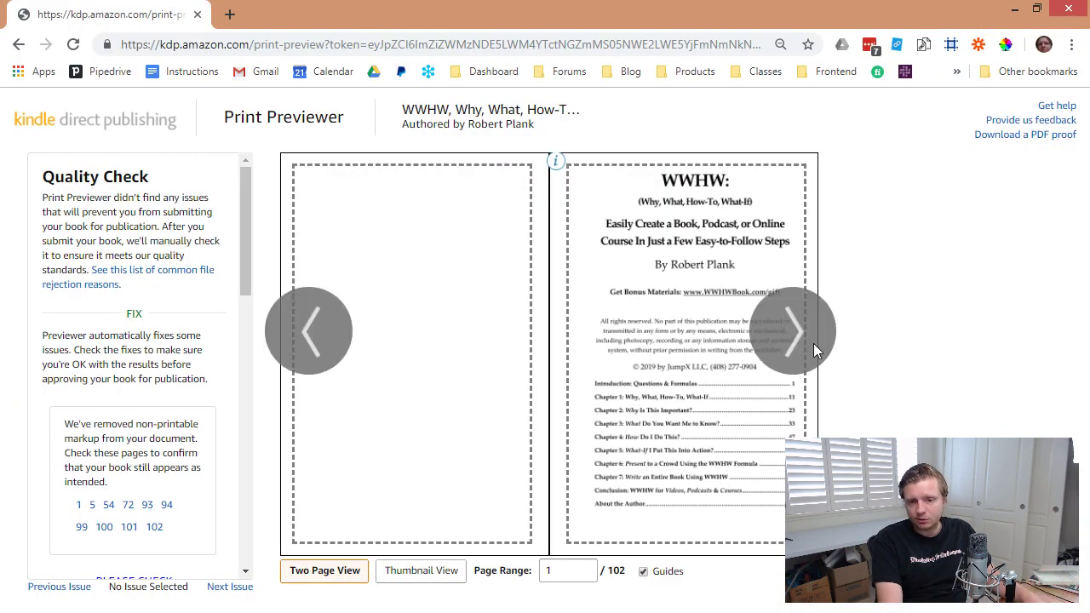
Examine the opening pages in the print preview, from the inside cover image and Free Gift page to the Ikigai diagram on pages 8-9.
left_click(813, 343)
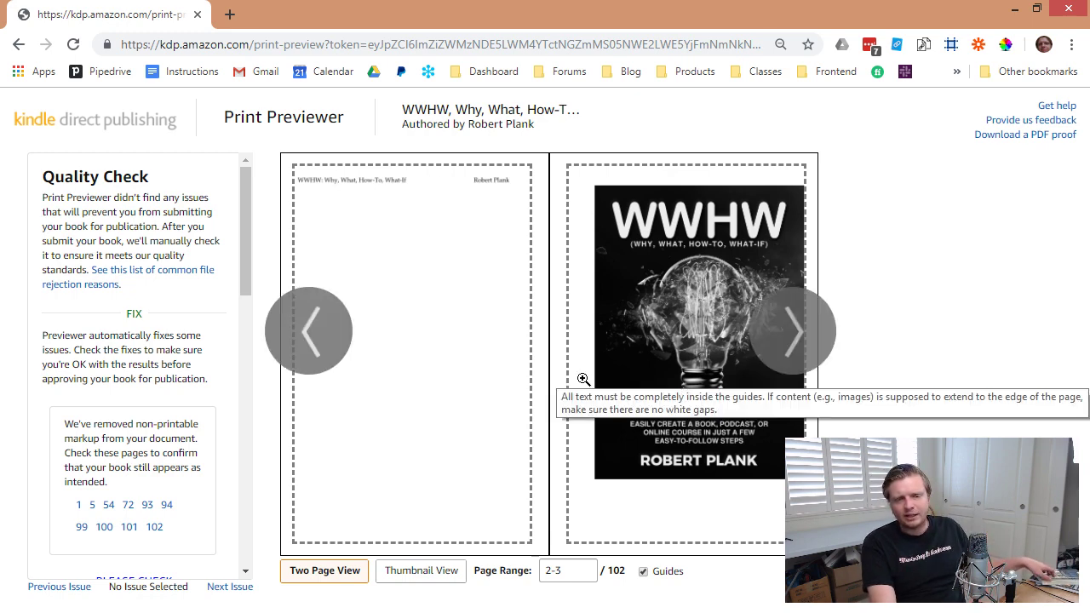
left_click(792, 334)
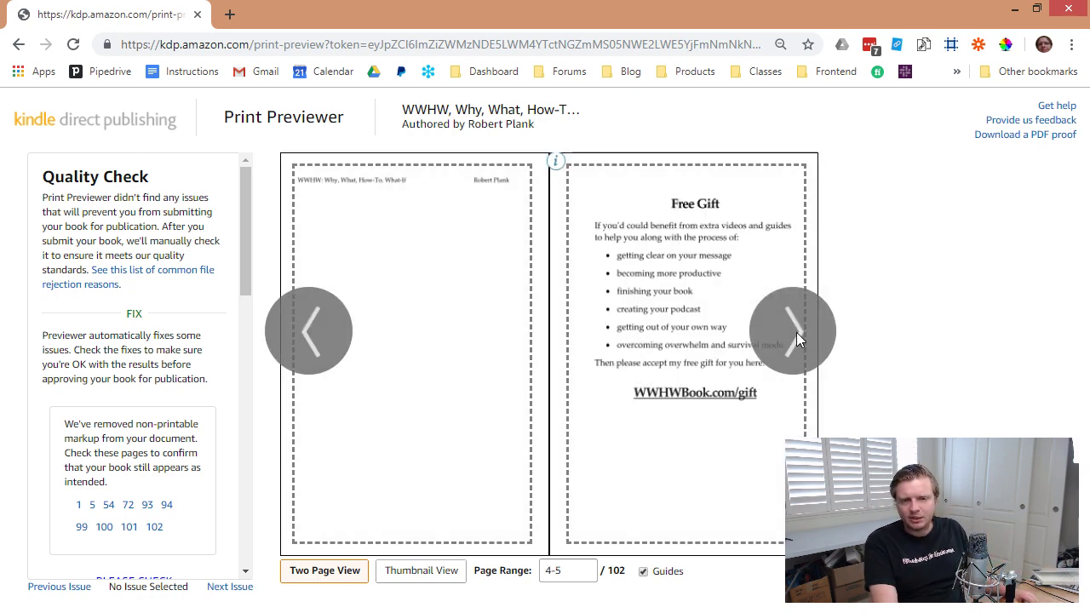
left_click(796, 334)
left_click(796, 334)
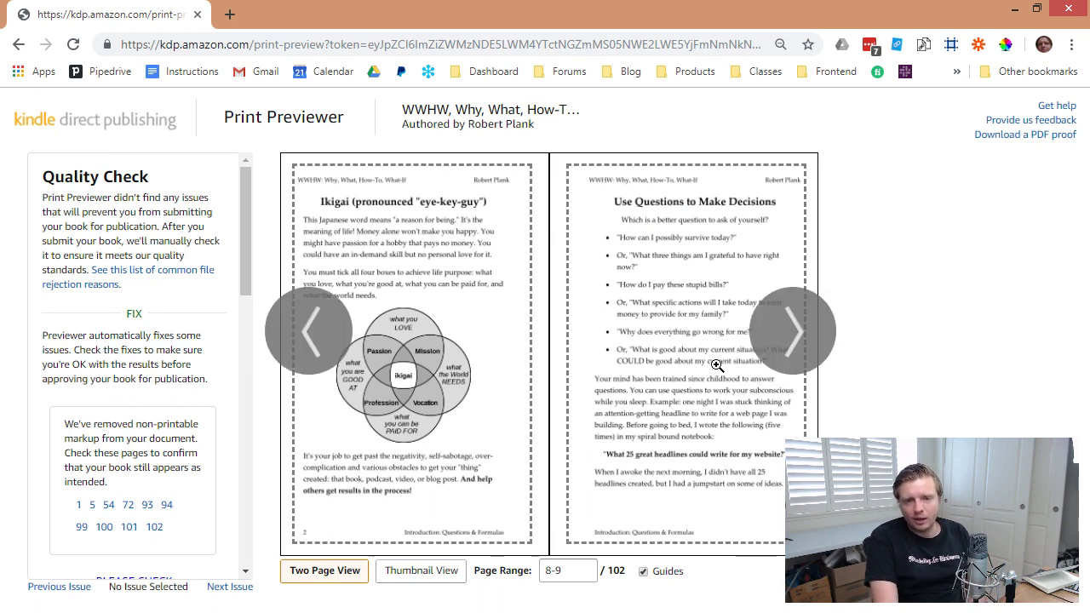
left_click(796, 332)
left_click(317, 332)
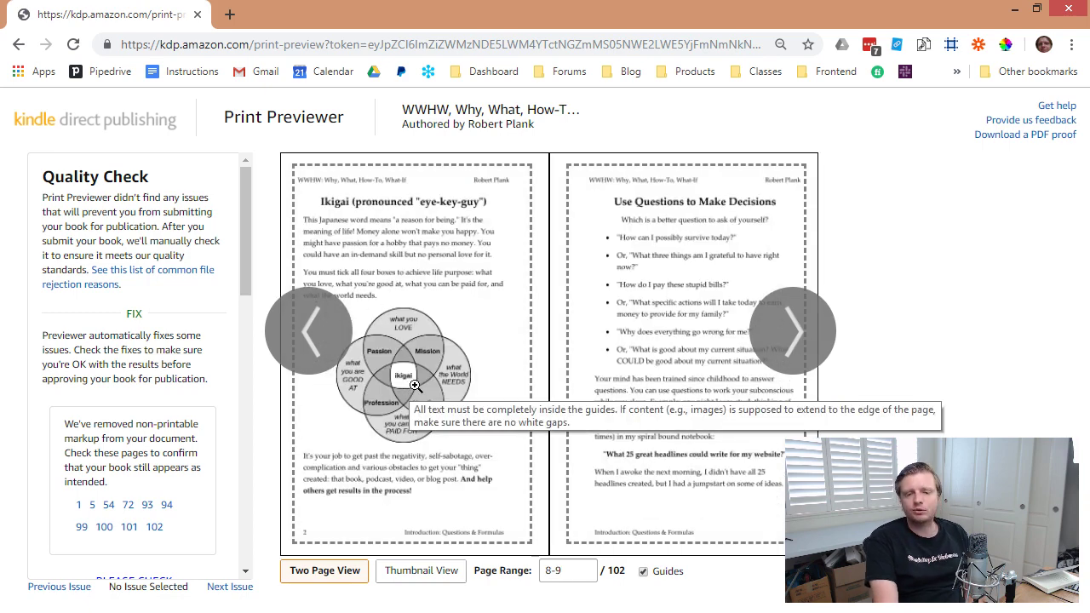
Look through the previewed pages up to spread 20-21 and read the Quality Check notes.
left_click(795, 351)
left_click(796, 351)
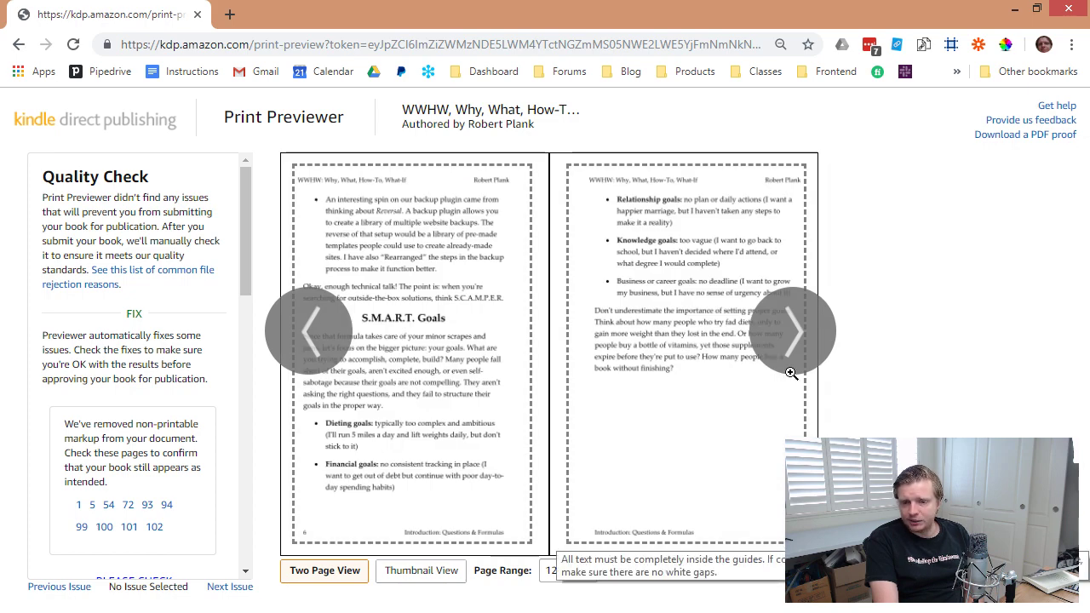
left_click(790, 364)
left_click(792, 342)
left_click(791, 343)
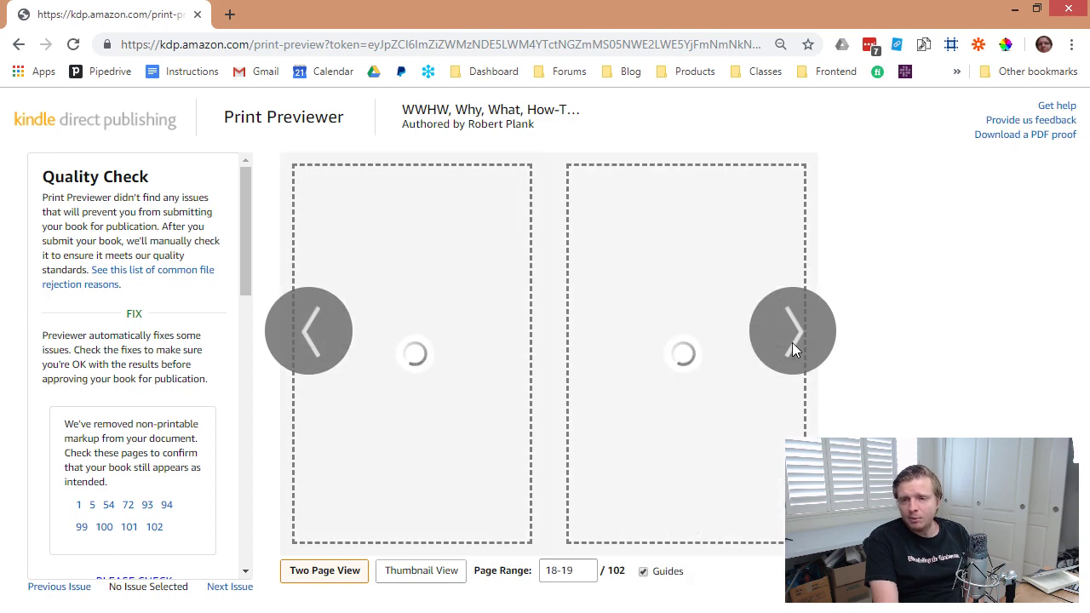
left_click(792, 342)
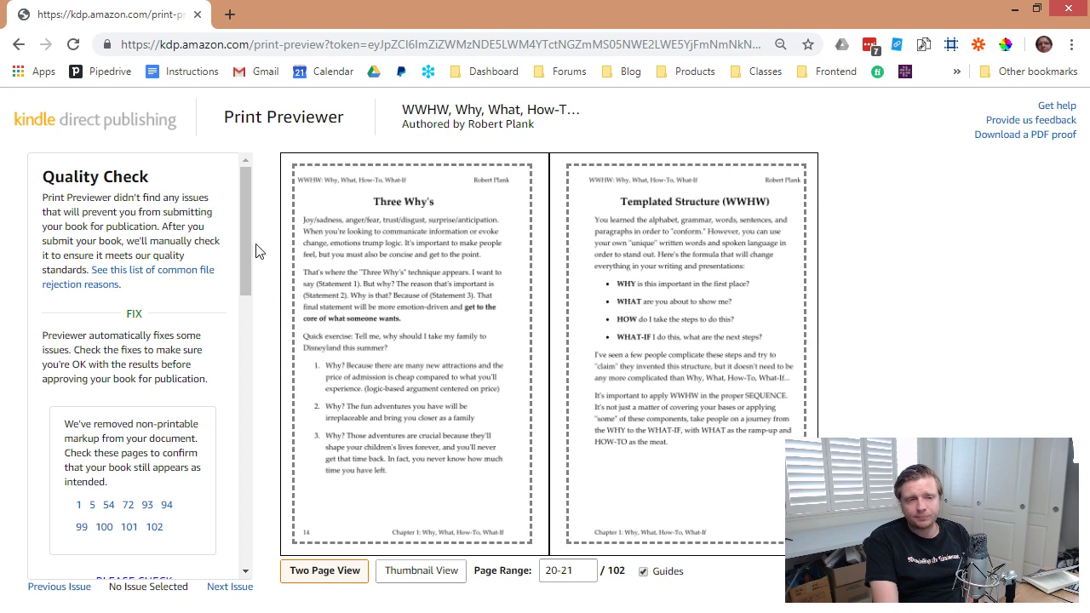
scroll(245, 278, "down", 2)
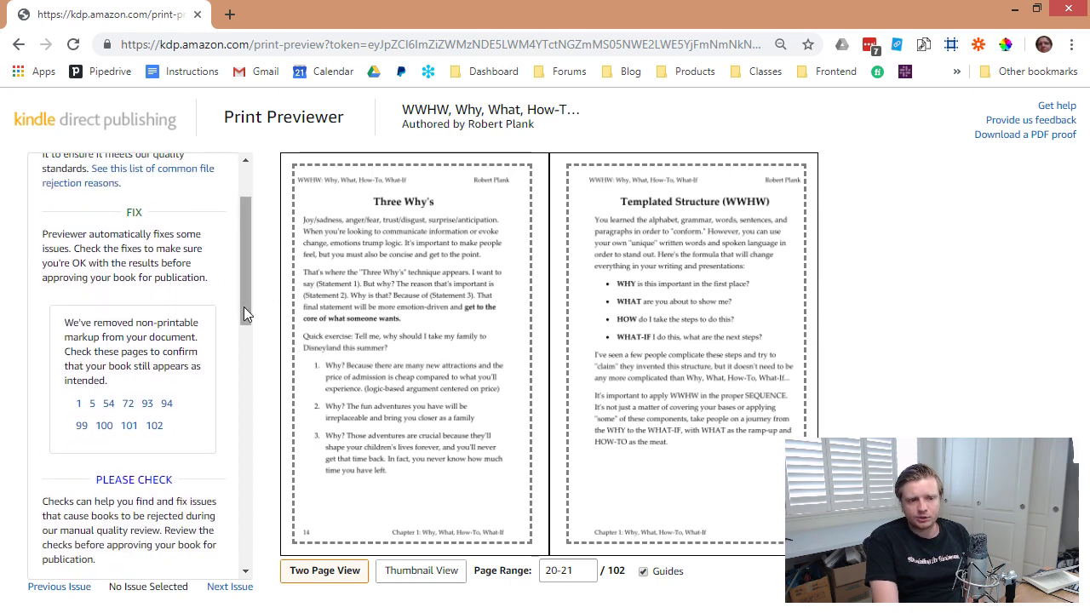
left_click_drag(243, 307, 244, 252)
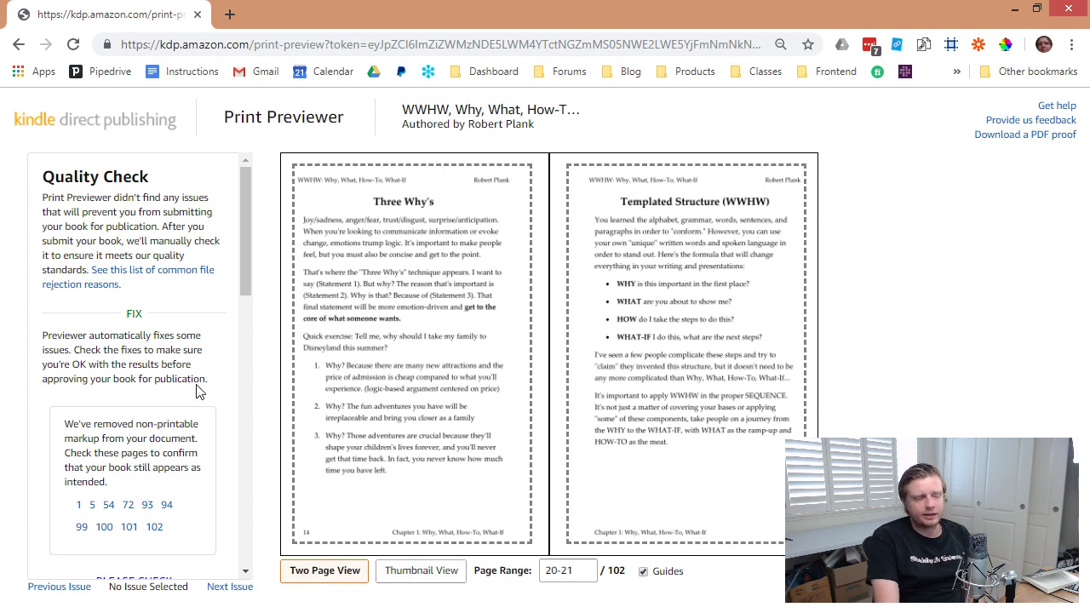
Show all pages as thumbnails, open the About the Author spread on pages 100-101 and view the final page 102.
left_click(416, 575)
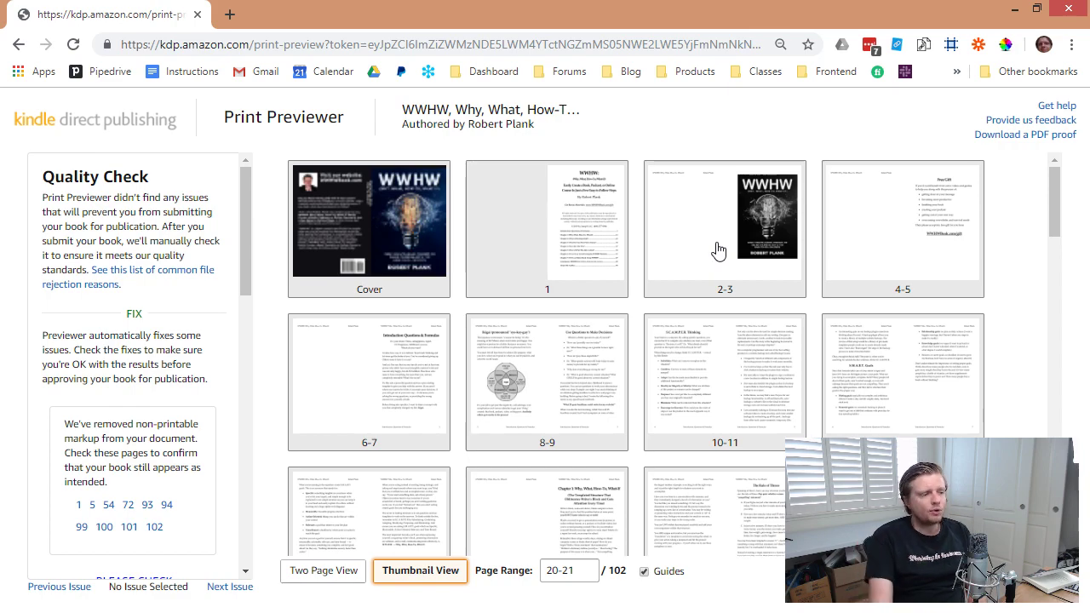
left_click_drag(1053, 224, 1054, 549)
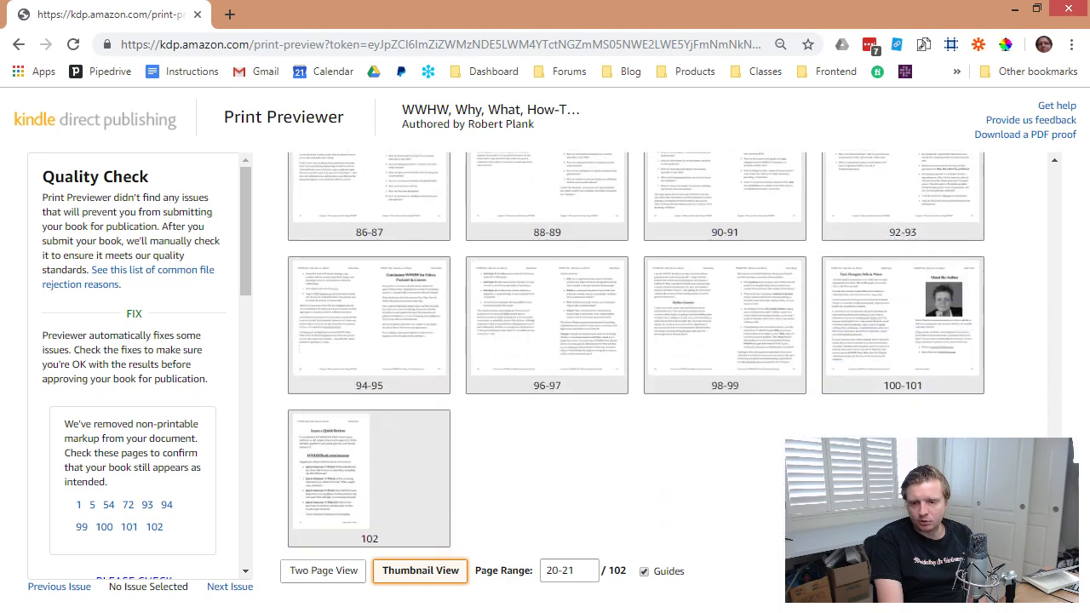
left_click(913, 334)
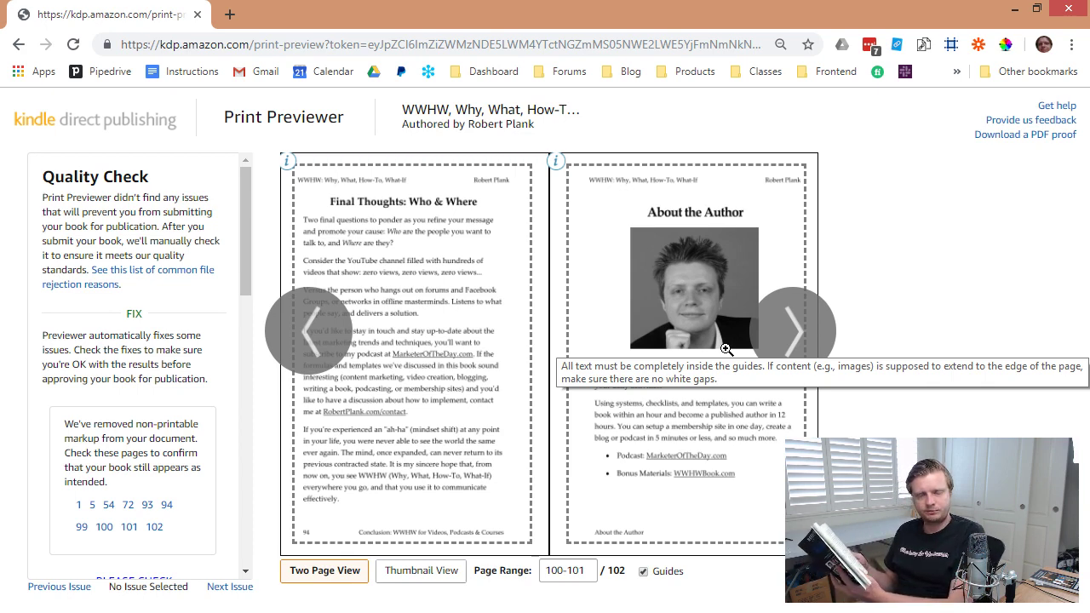
left_click(818, 327)
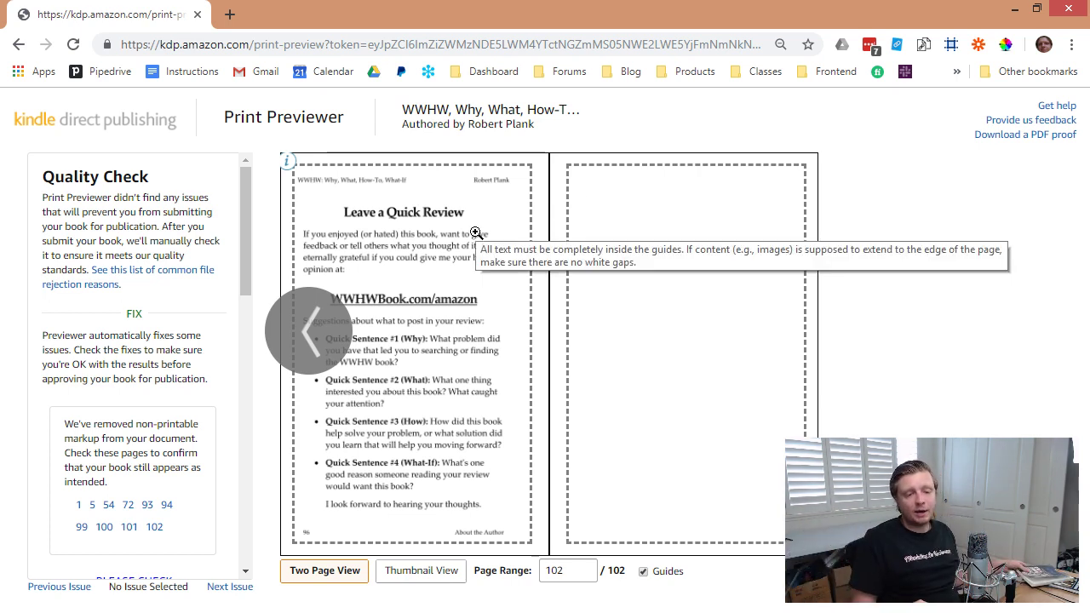
Look back through the closing pages to spread 88-89 and view the thumbnail overview from the cover.
left_click(299, 328)
left_click(299, 328)
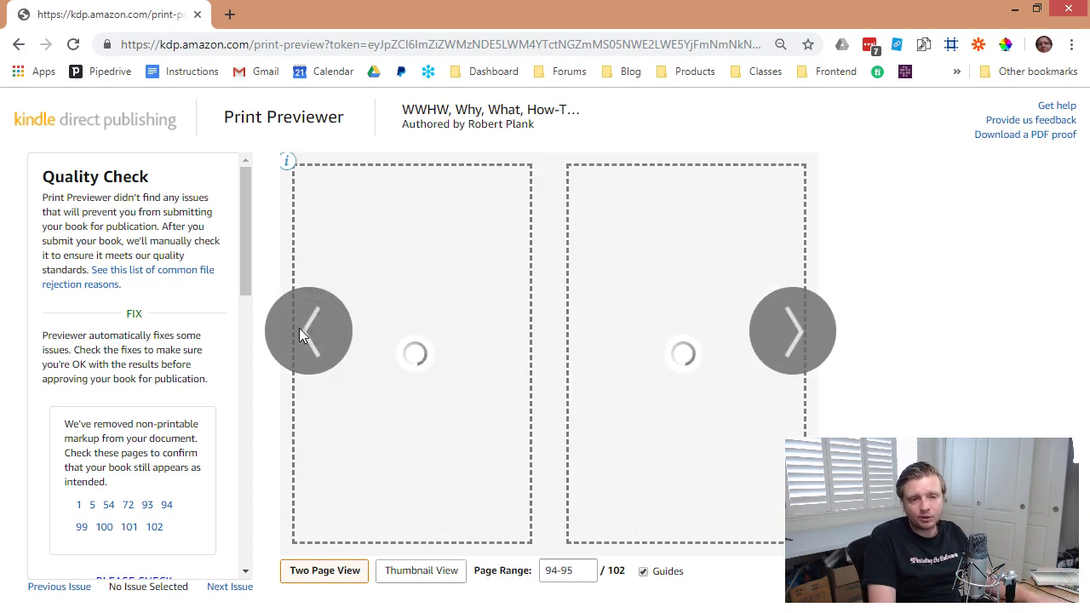
left_click(299, 327)
left_click(299, 328)
left_click(299, 328)
left_click(299, 328)
left_click(299, 329)
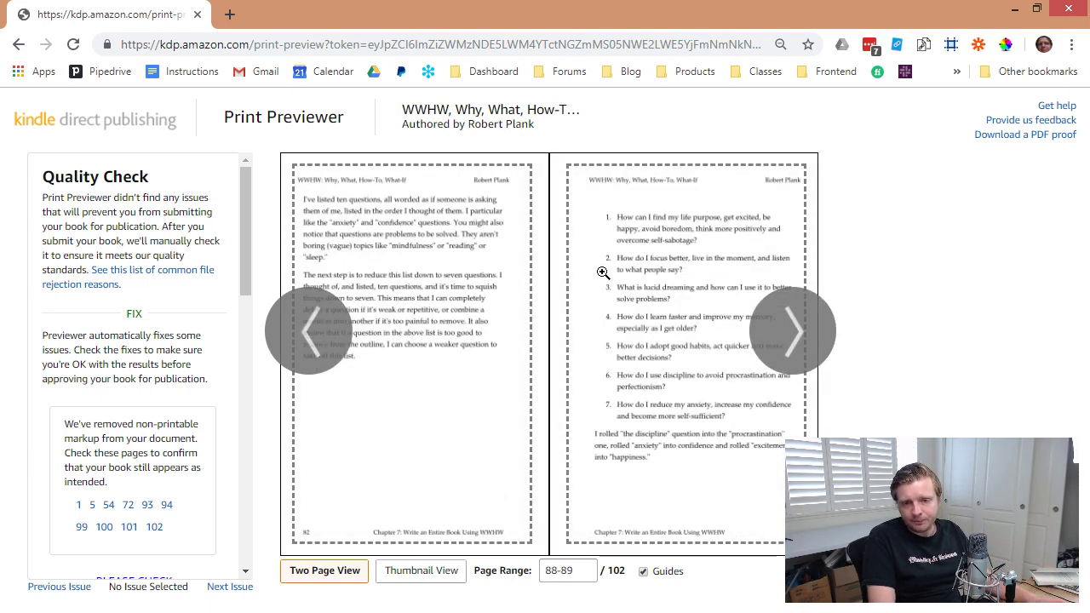
left_click(414, 569)
scroll(484, 332, "up", 10)
scroll(485, 339, "up", 5)
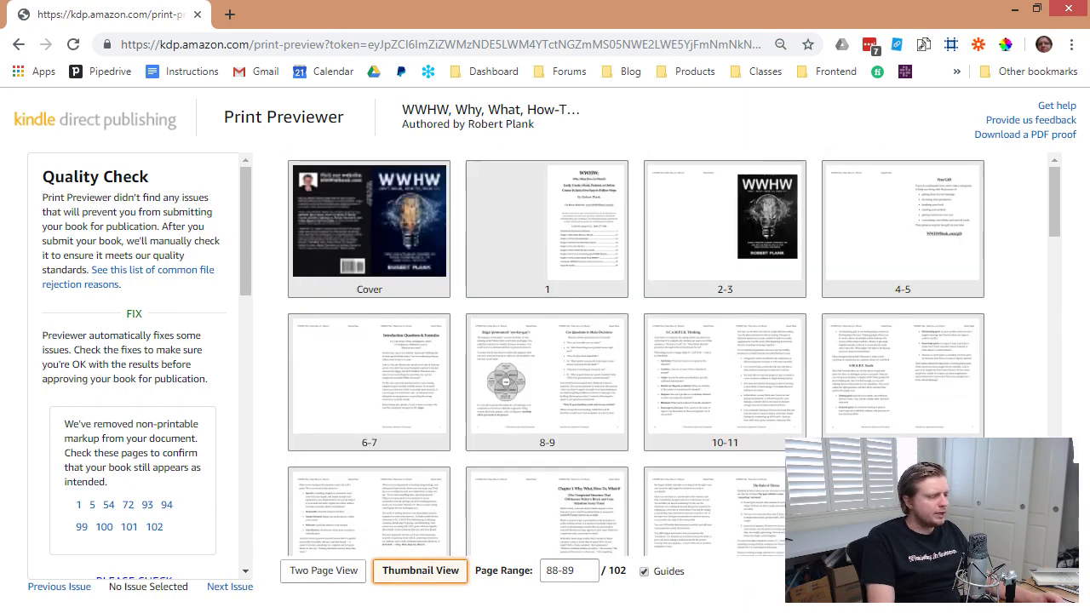
Switch to the Word manuscript, examine the Introduction and Ikigai pages, and return to the print preview.
key("alt+Tab")
scroll(383, 323, "down", 15)
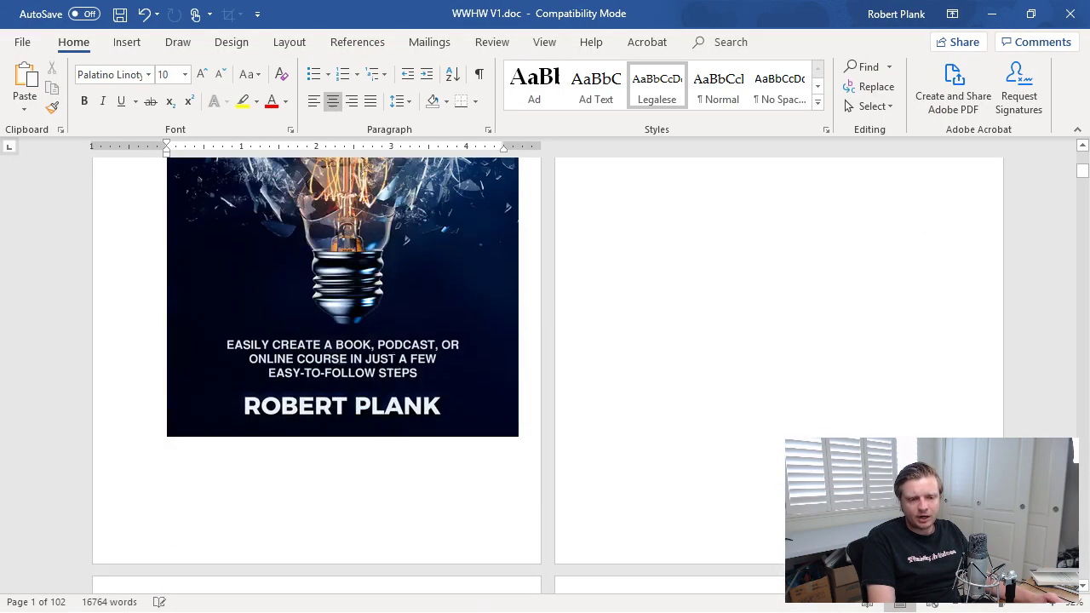
scroll(396, 332, "down", 6)
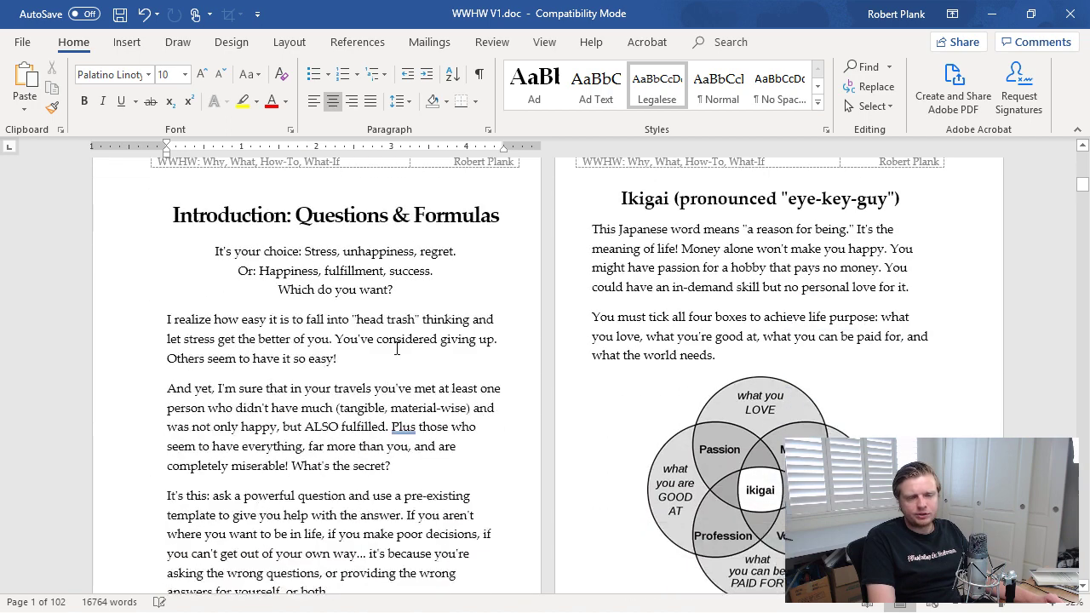
left_click(393, 337)
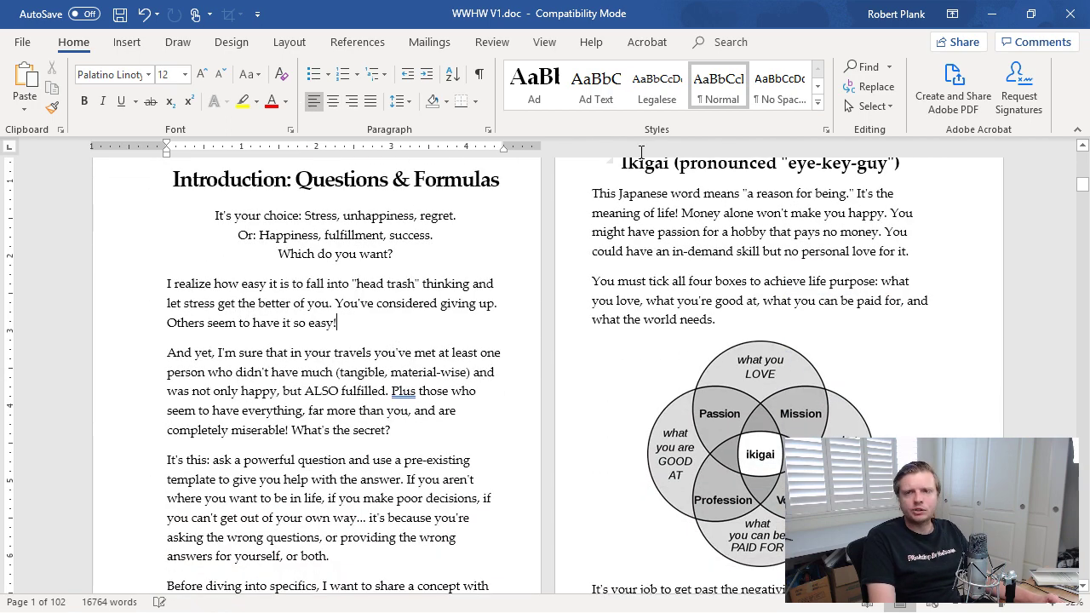
left_click(991, 14)
Check the preview in two-page view from spread 88-89 to 96-97 and approve the print proof.
left_click(339, 562)
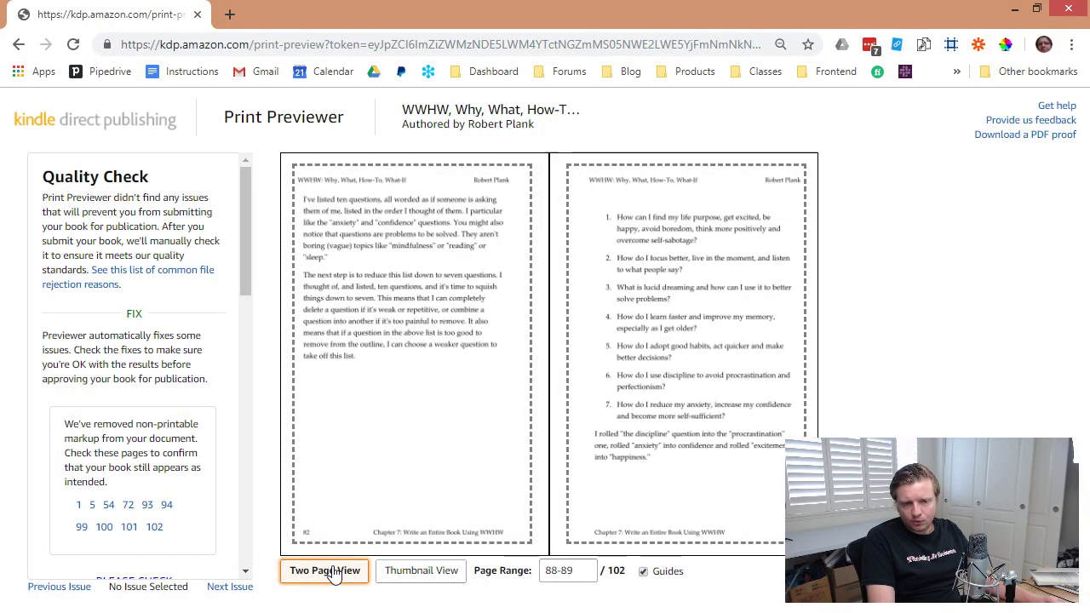
left_click(799, 335)
left_click(798, 335)
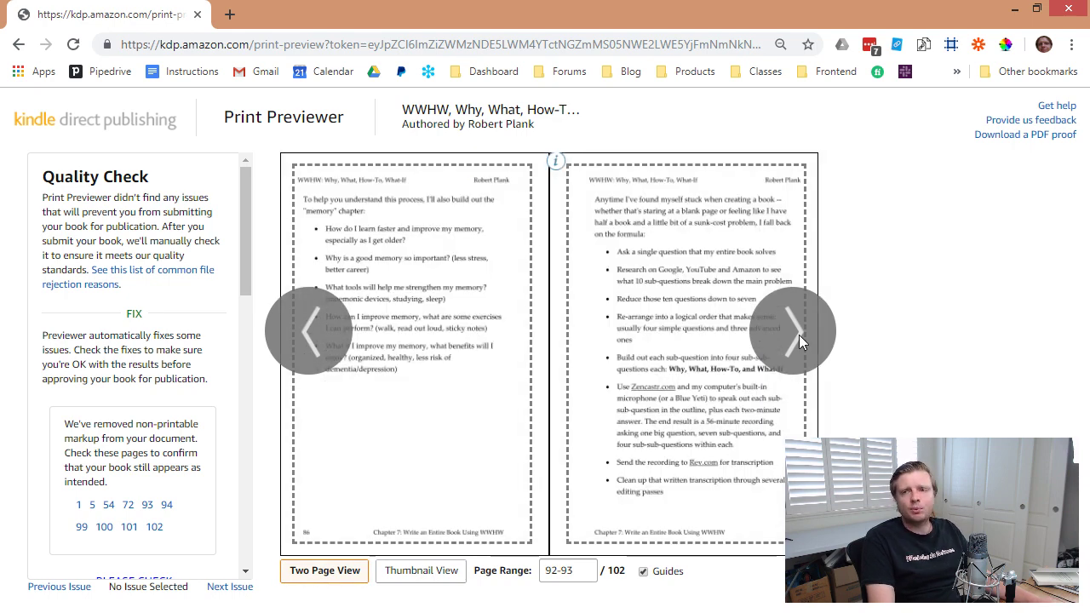
left_click(799, 334)
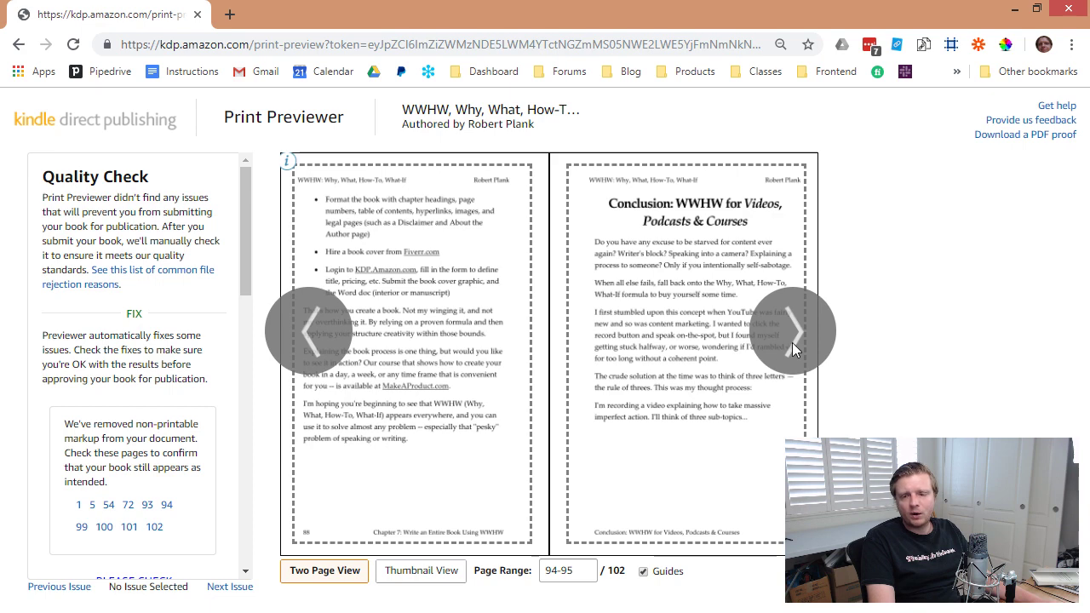
left_click(791, 342)
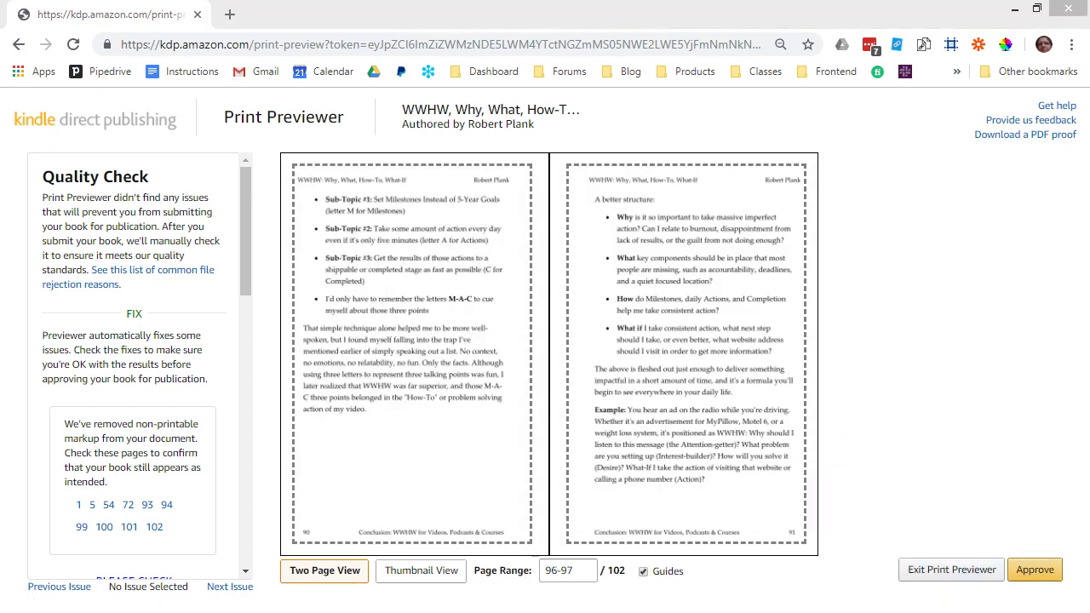
left_click(1040, 580)
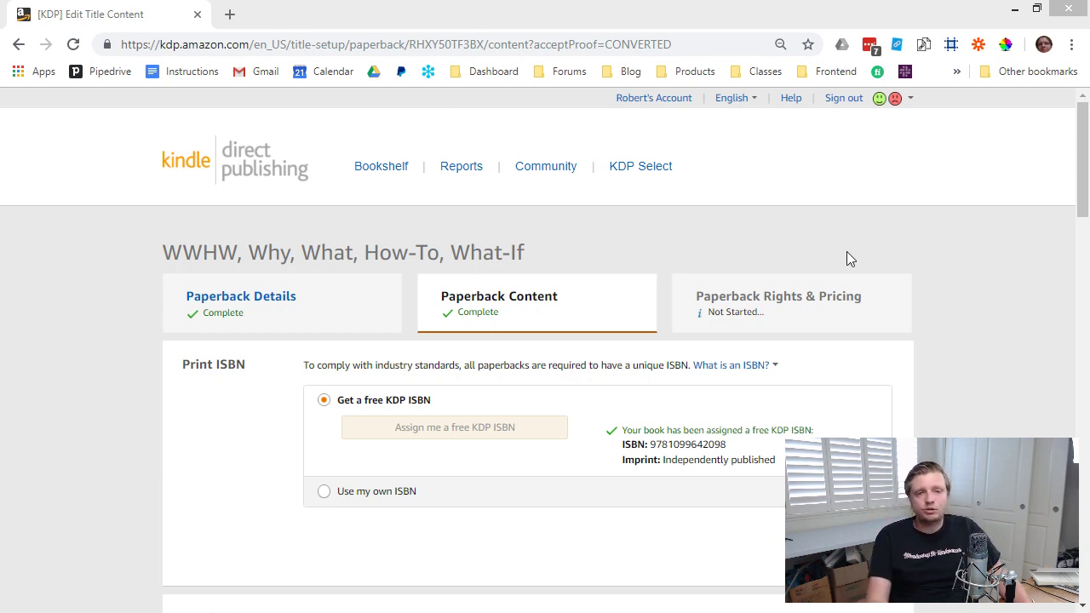
Review the cover, preview and printing cost summary of the Paperback Content page, and save and continue to Paperback Rights & Pricing.
left_click_drag(1078, 166, 1078, 267)
scroll(381, 323, "down", 15)
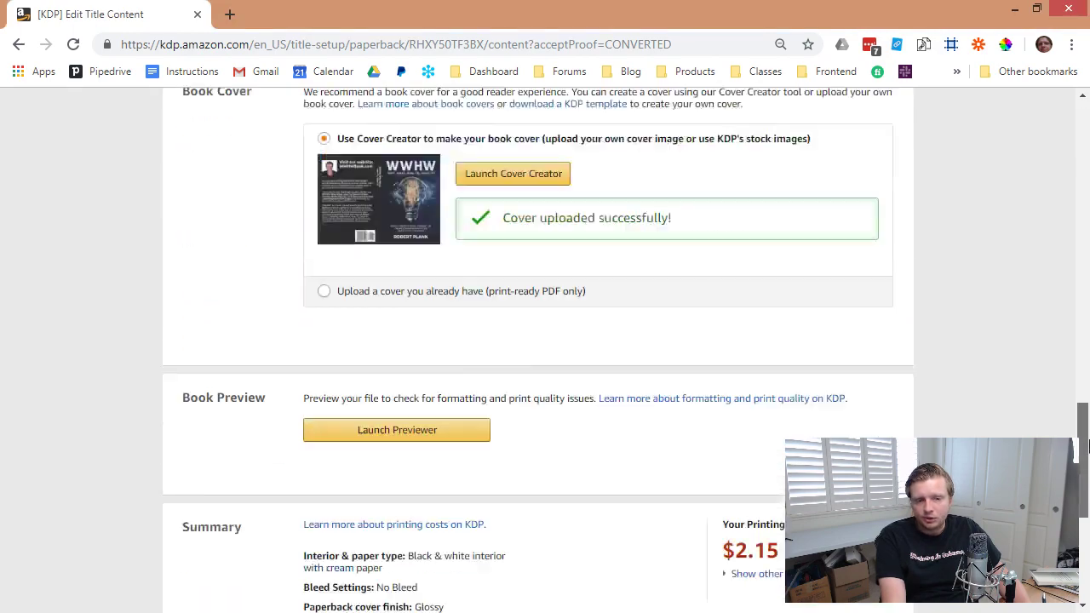
scroll(381, 323, "up", 5)
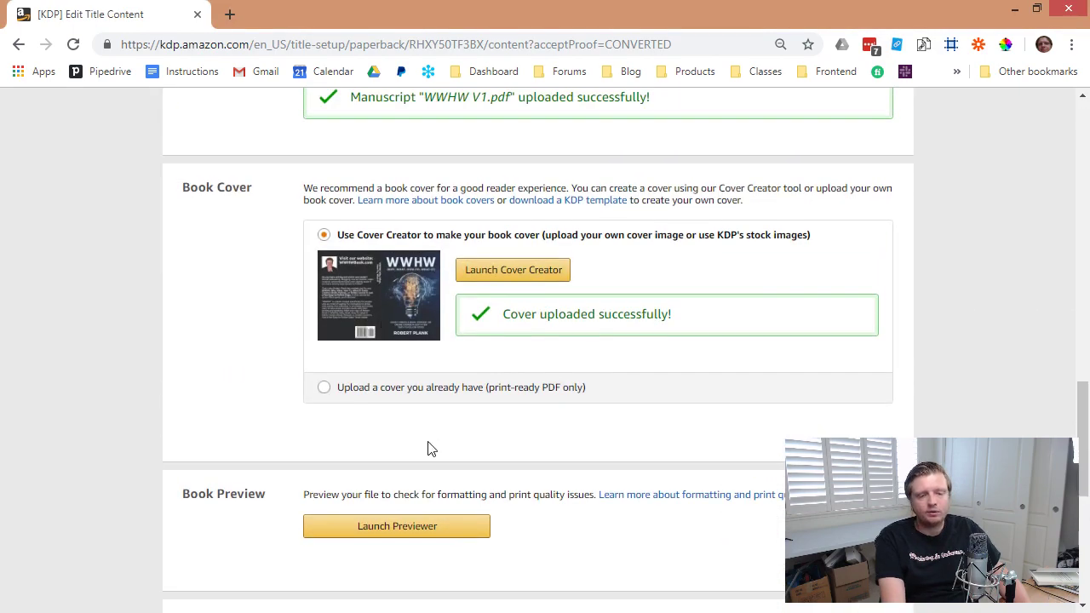
scroll(430, 449, "down", 2)
scroll(401, 365, "down", 2)
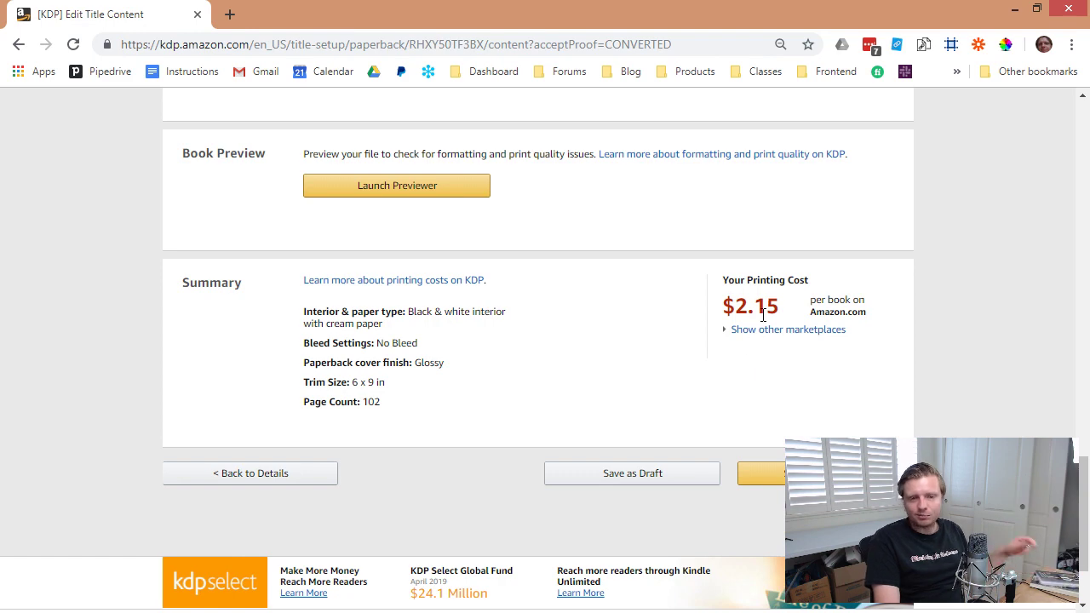
left_click(762, 474)
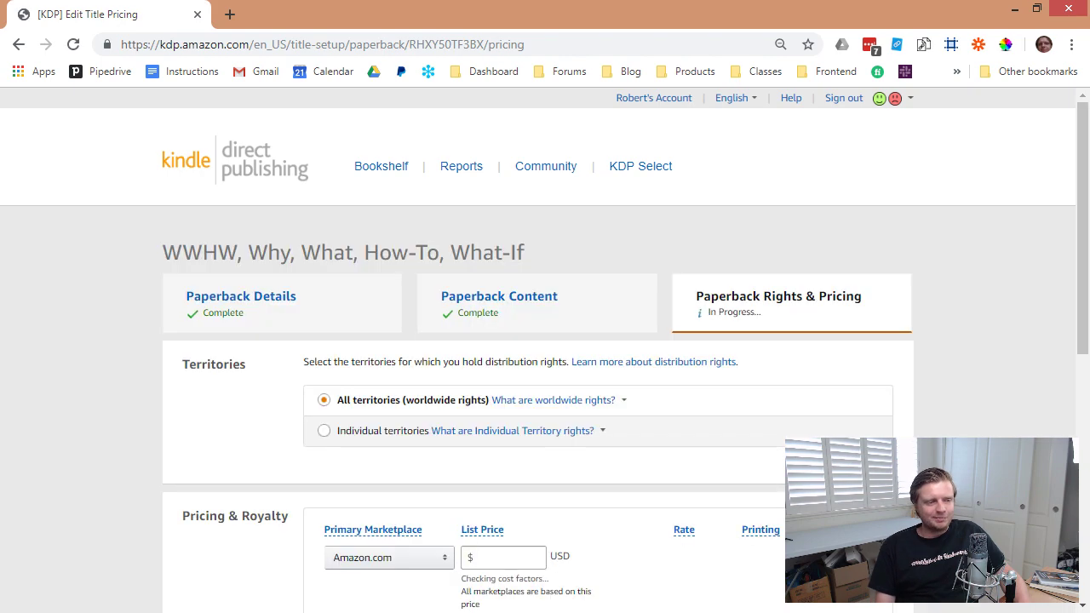
Check the explanation of the minimum list price and set the Amazon.com list price to $4.99.
scroll(718, 411, "down", 2)
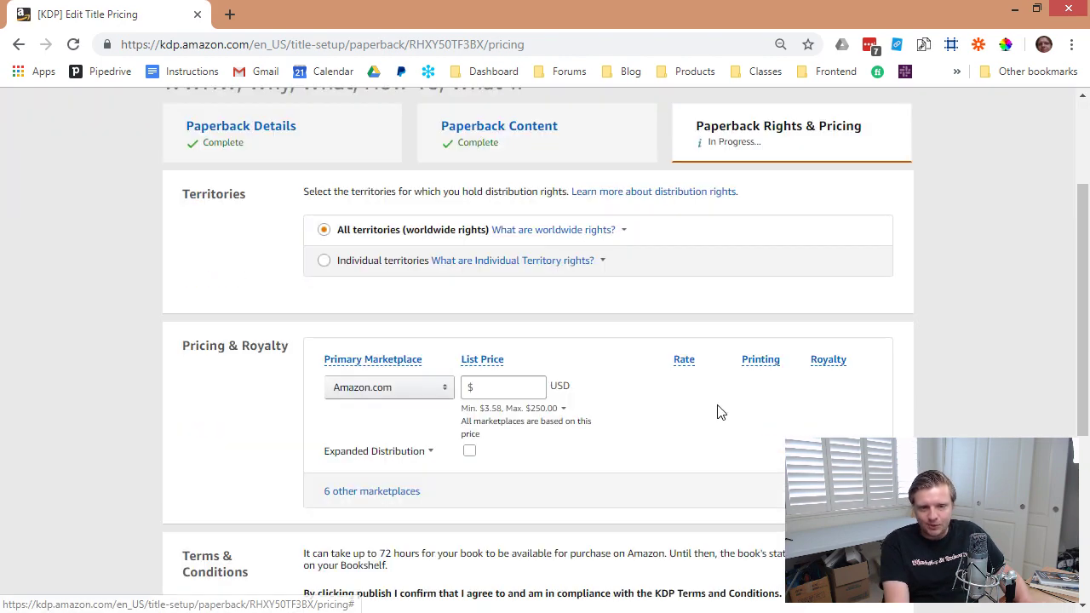
left_click(481, 411)
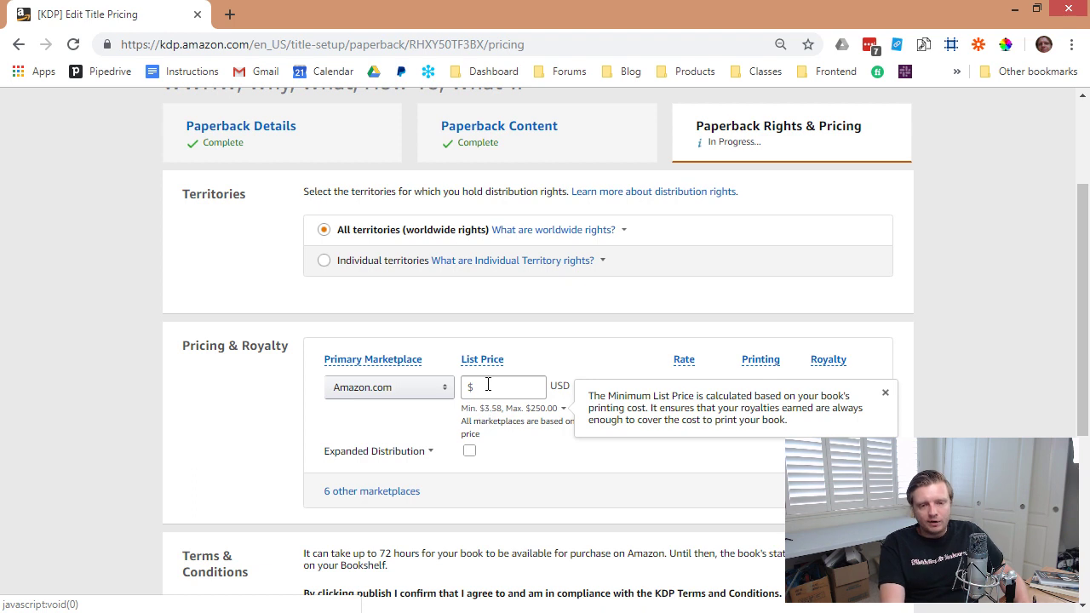
left_click(492, 387)
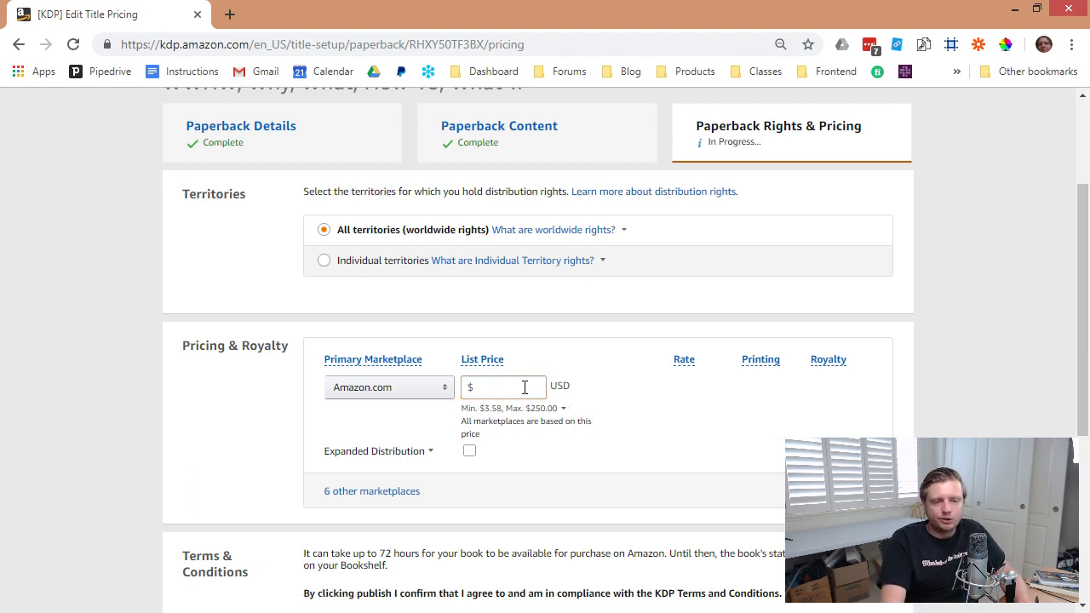
left_click(538, 386)
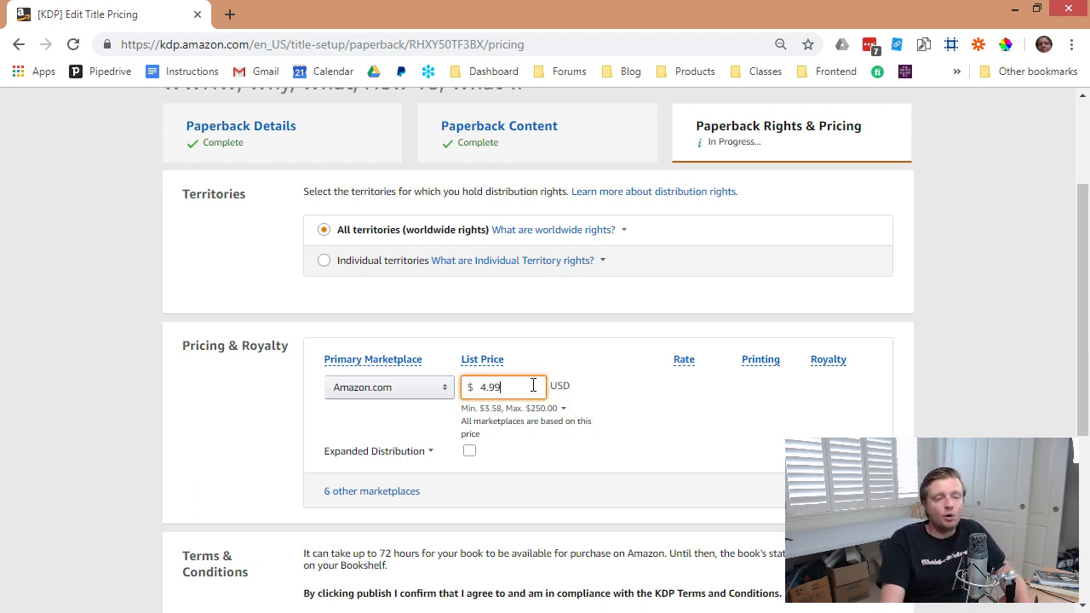
left_click(148, 395)
scroll(380, 447, "down", 1)
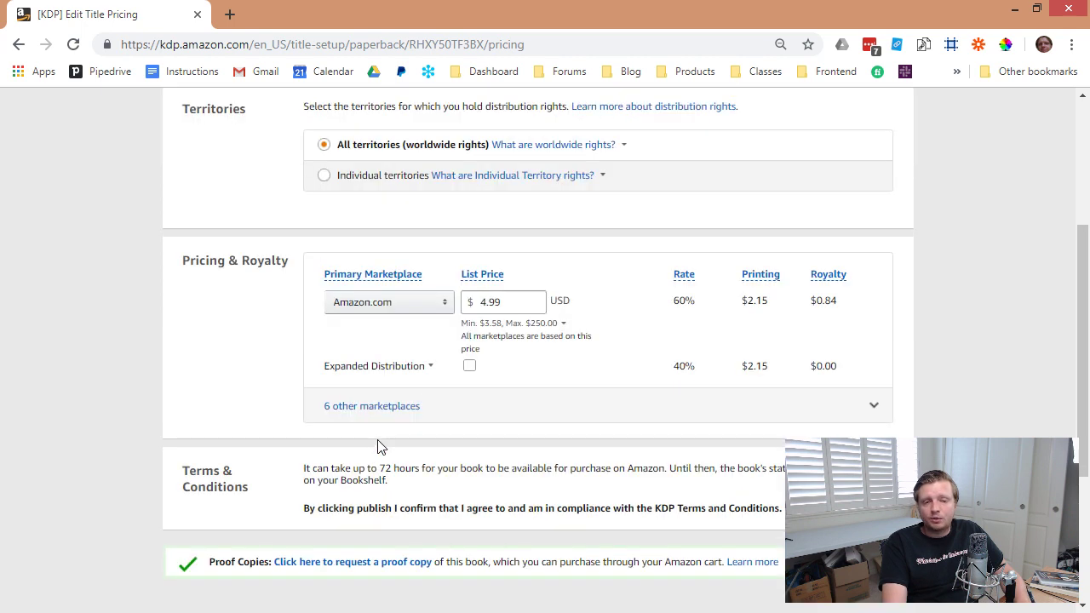
Enable Expanded Distribution for the paperback and expand the prices of the 6 other marketplaces.
left_click(469, 367)
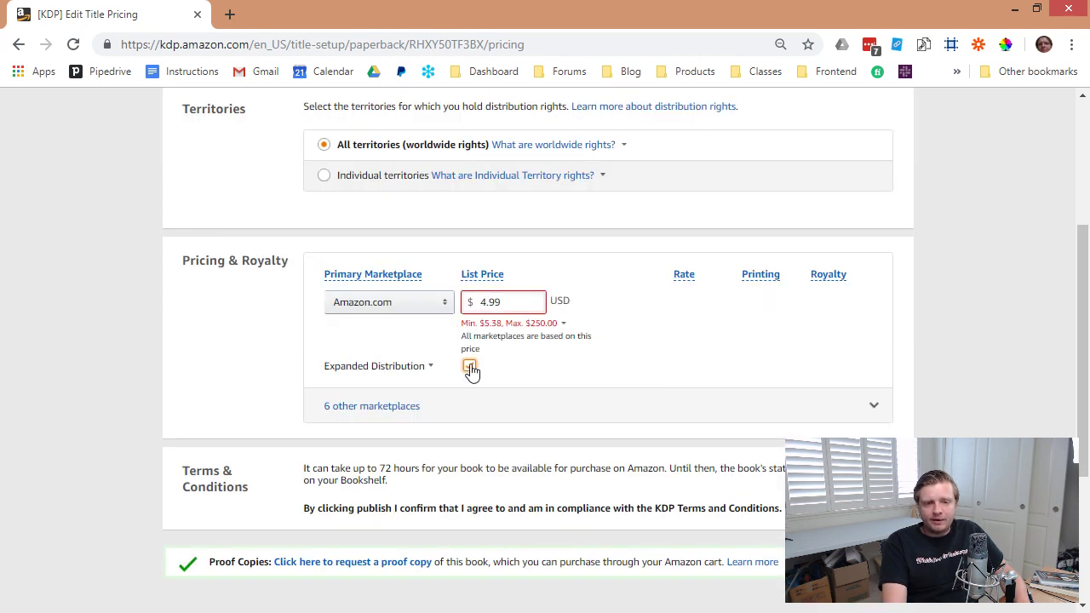
left_click(432, 369)
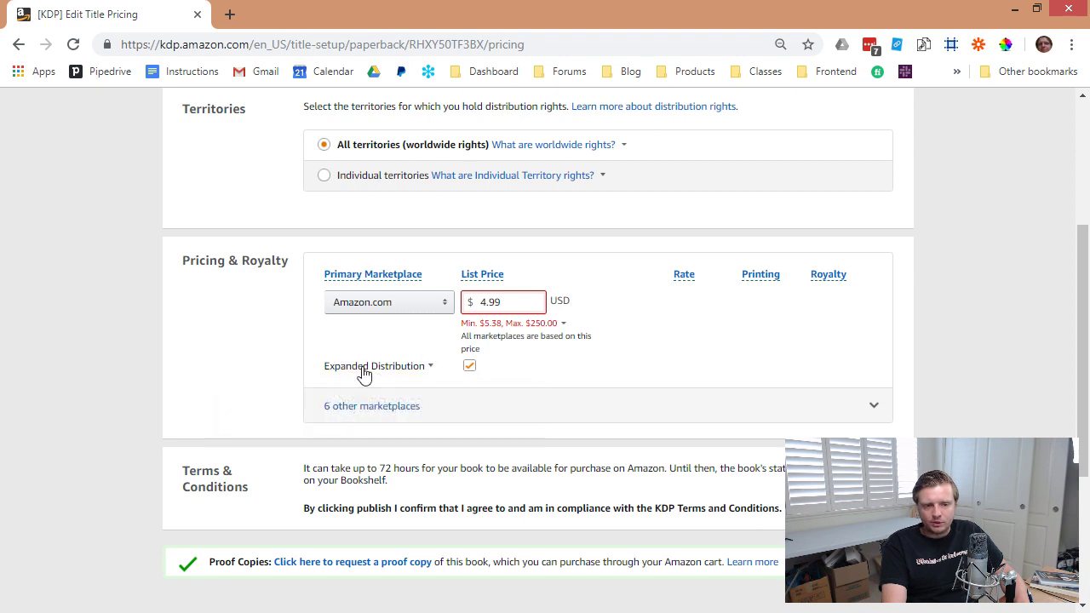
left_click(361, 409)
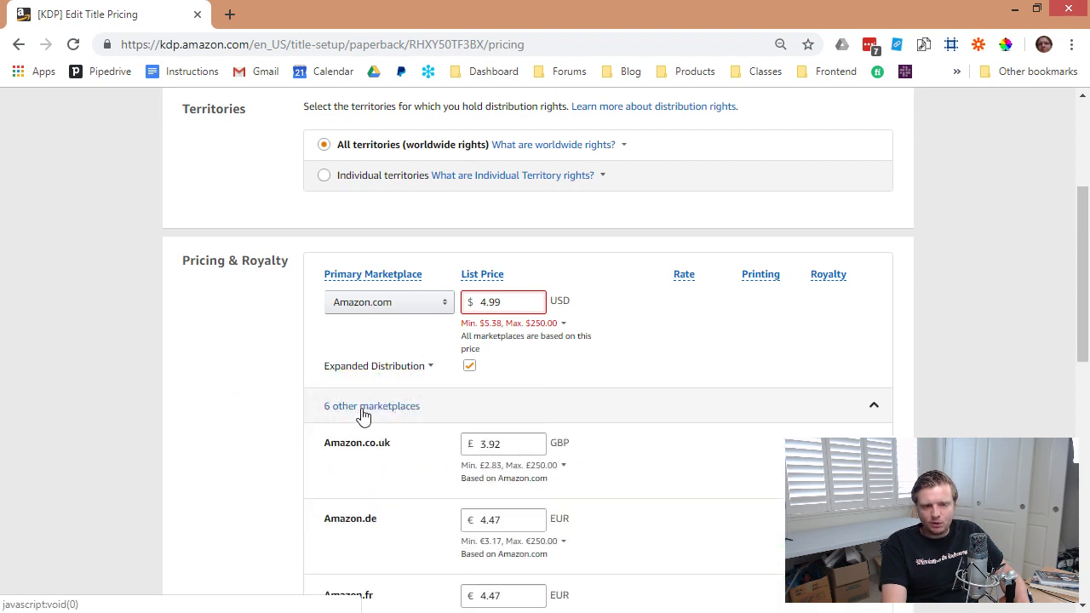
Set the Amazon.com list price to $5.99.
left_click_drag(502, 303, 475, 304)
type("5.9")
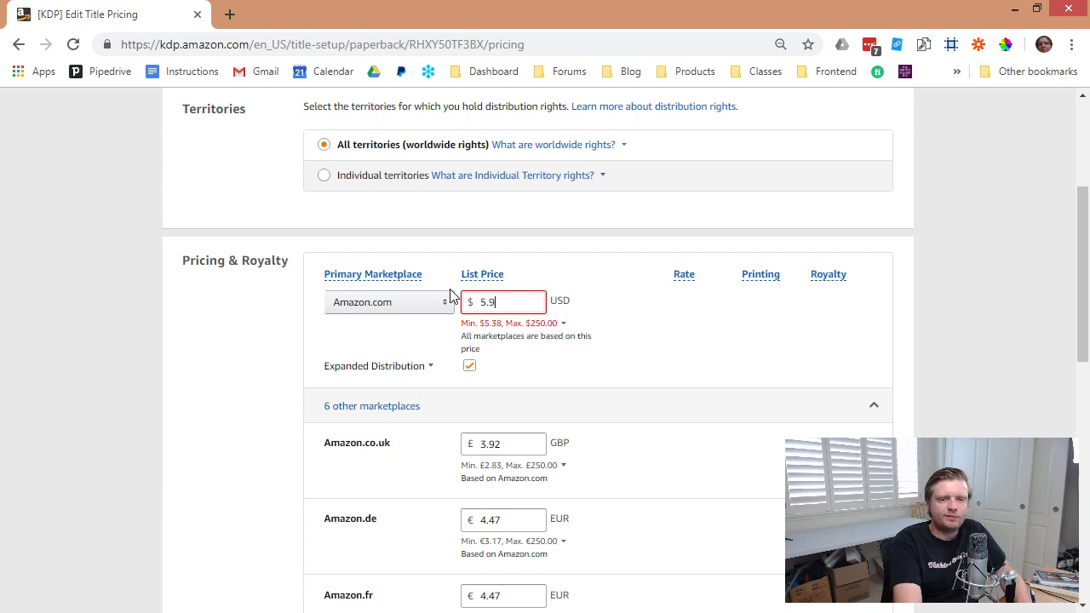
left_click(232, 366)
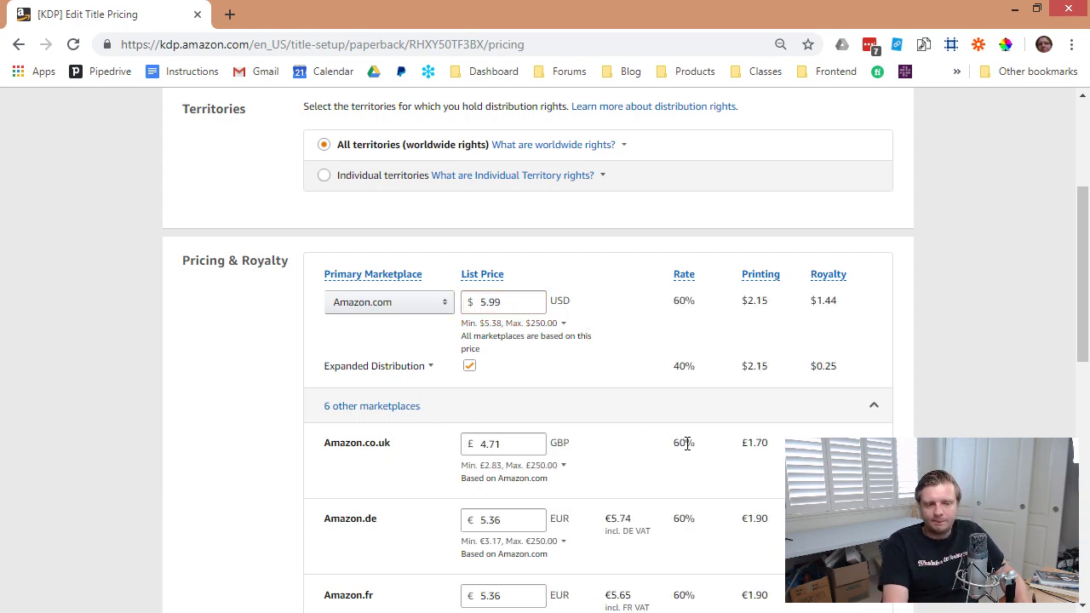
Review the prices and royalties for all marketplaces, the Expanded Distribution explanation and the territory rights.
scroll(500, 388, "down", 1)
scroll(767, 457, "down", 1)
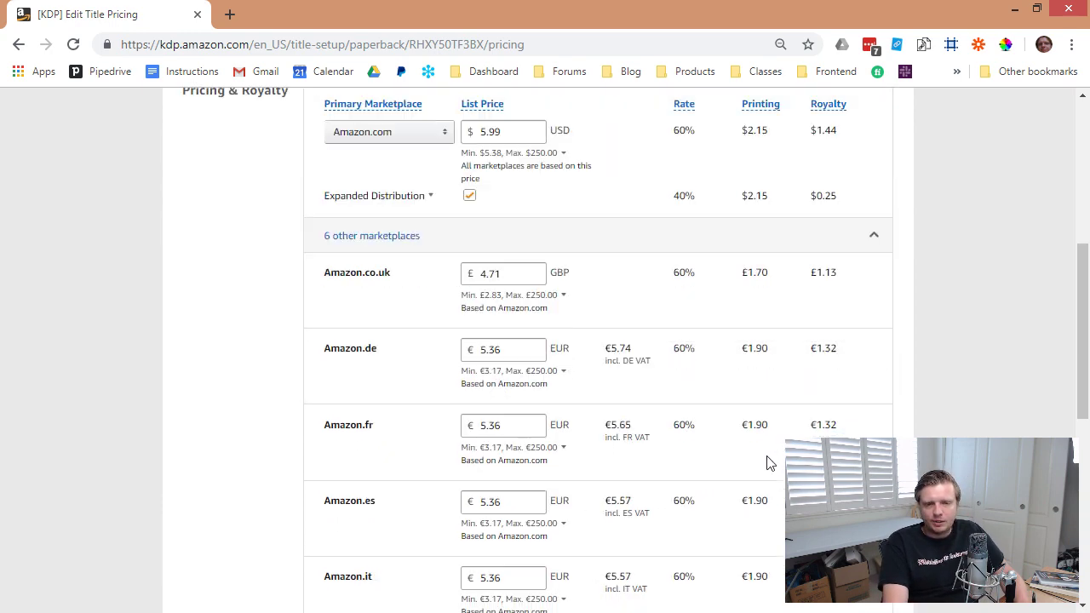
scroll(769, 462, "up", 1)
scroll(769, 463, "up", 1)
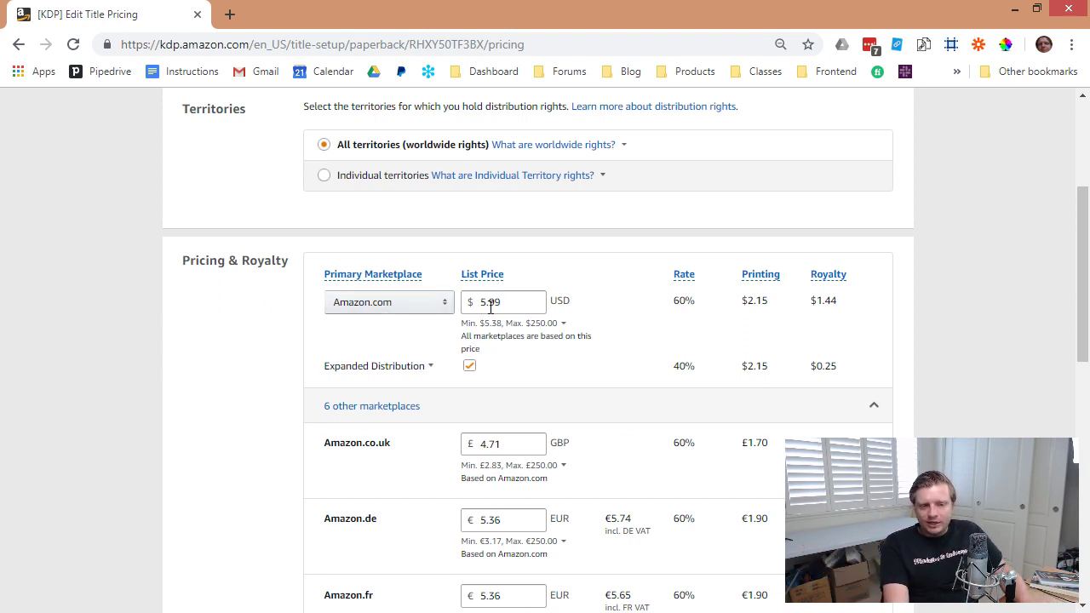
scroll(439, 464, "down", 5)
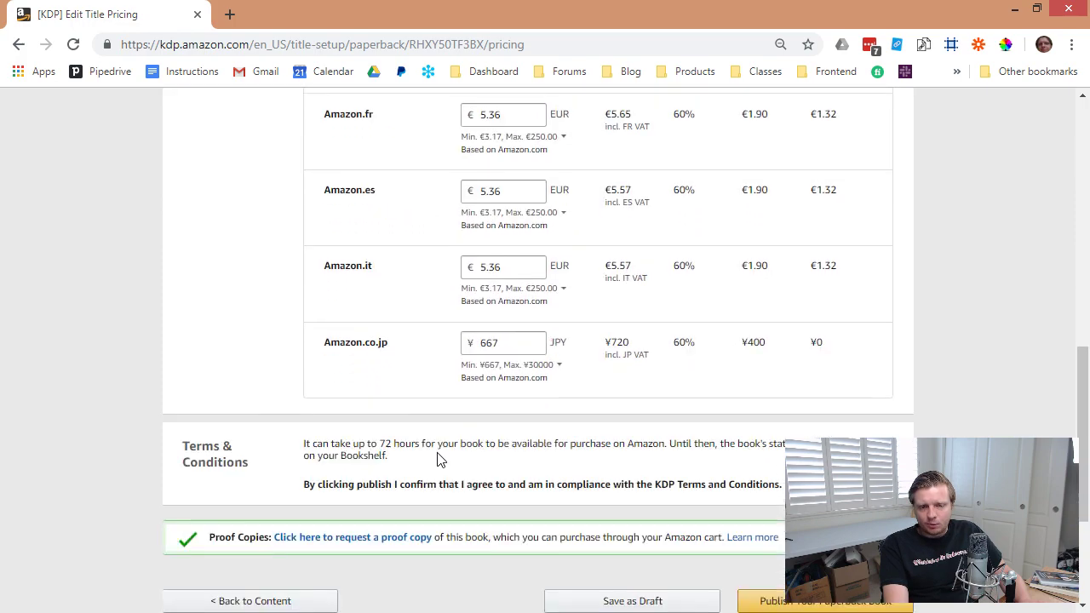
scroll(437, 450, "up", 5)
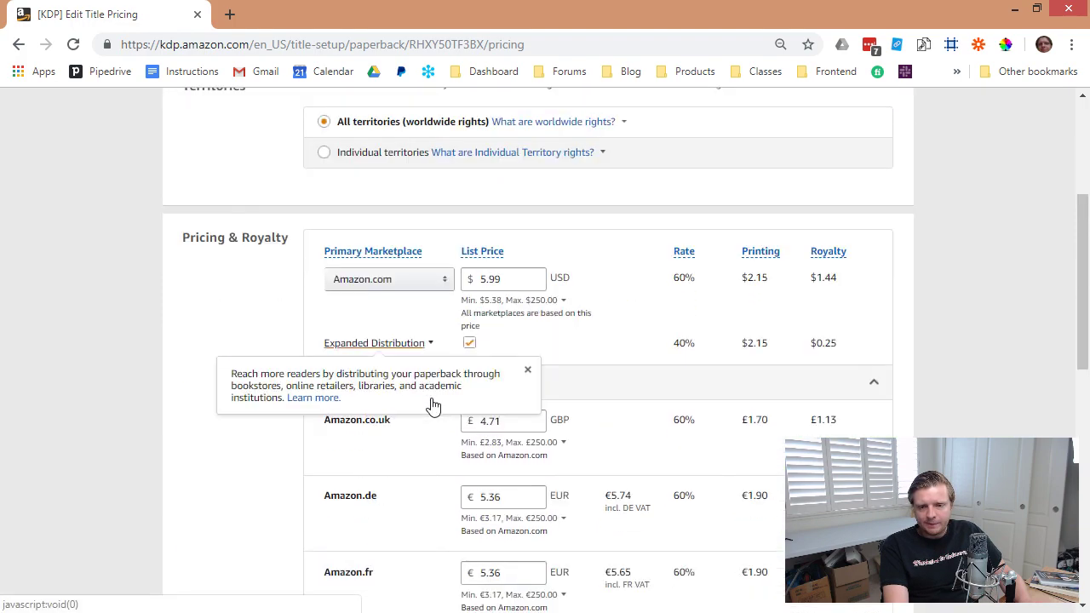
scroll(433, 406, "down", 4)
scroll(477, 417, "up", 7)
scroll(476, 417, "down", 4)
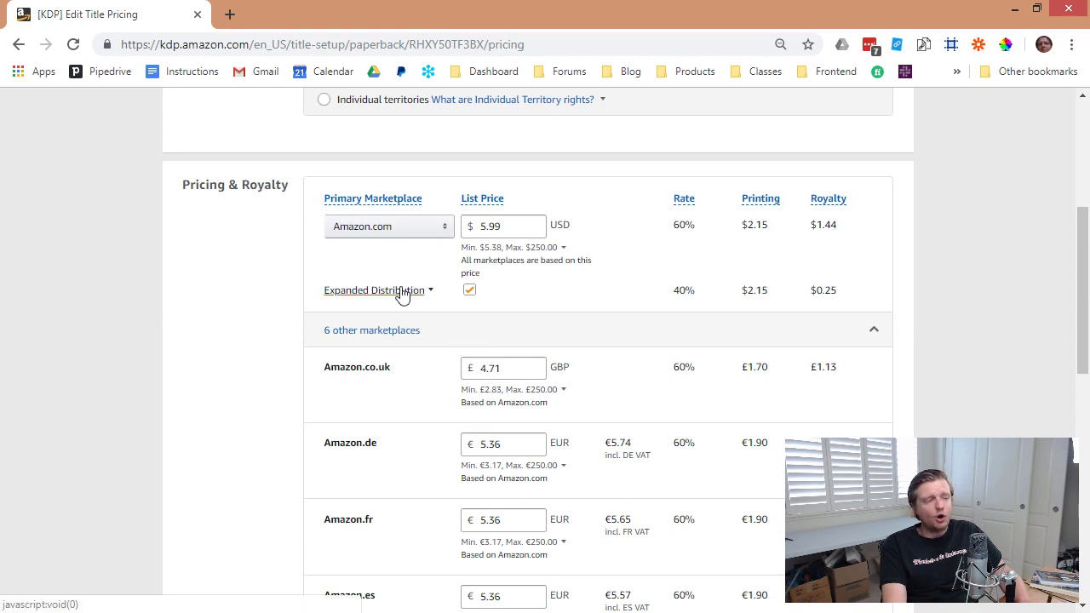
mouse_move(402, 294)
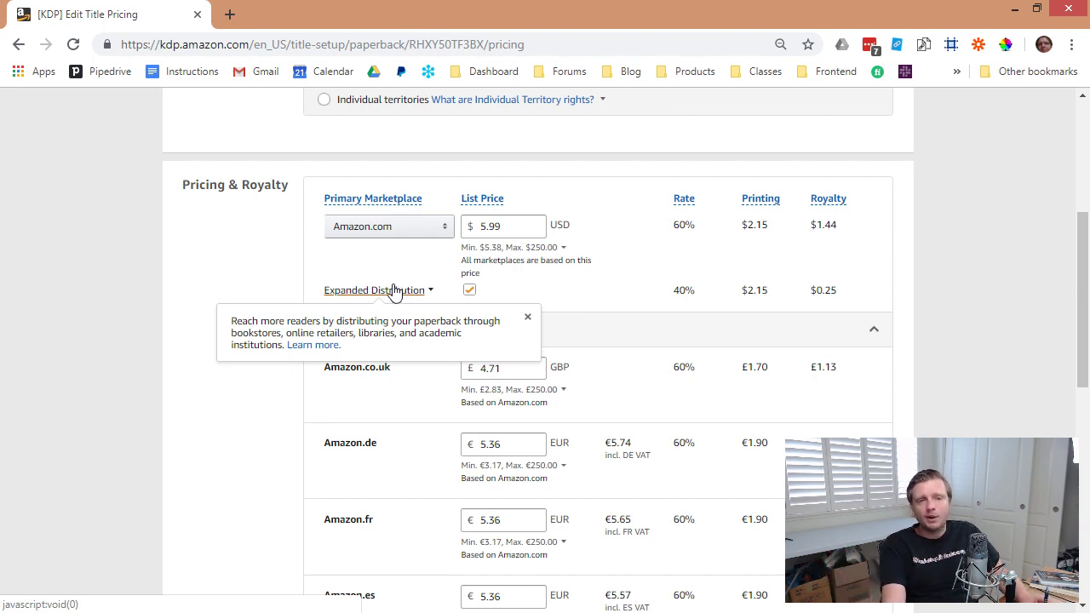
scroll(393, 292, "up", 3)
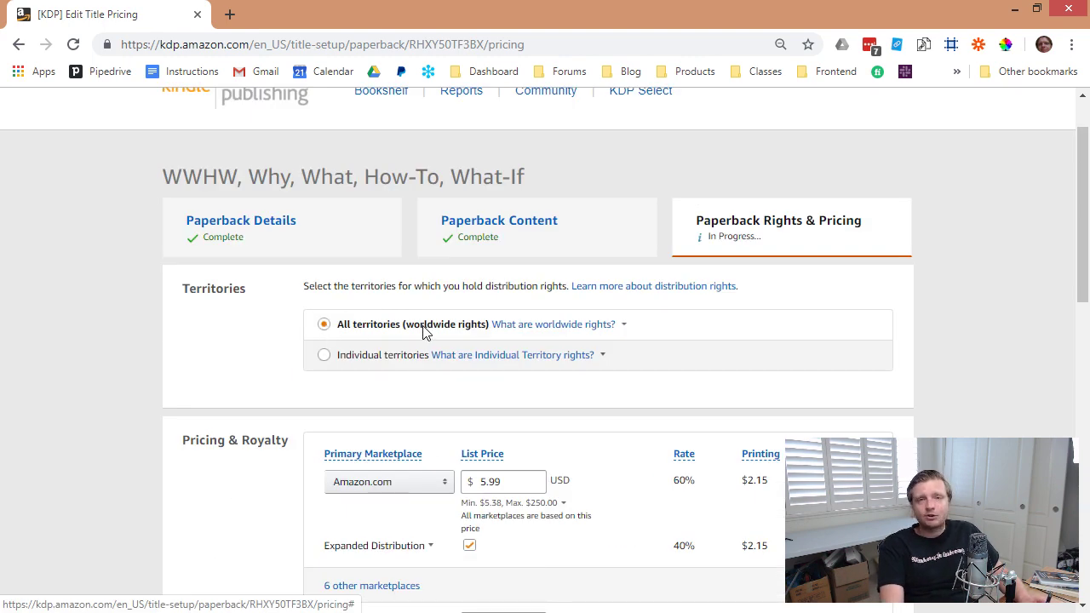
scroll(428, 322, "down", 9)
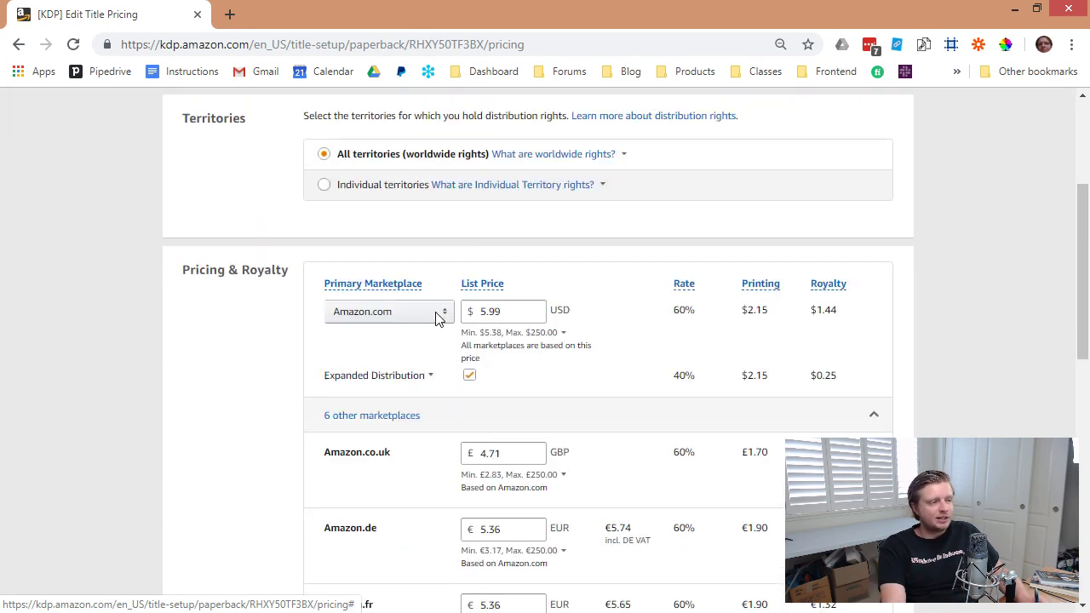
scroll(439, 375, "up", 6)
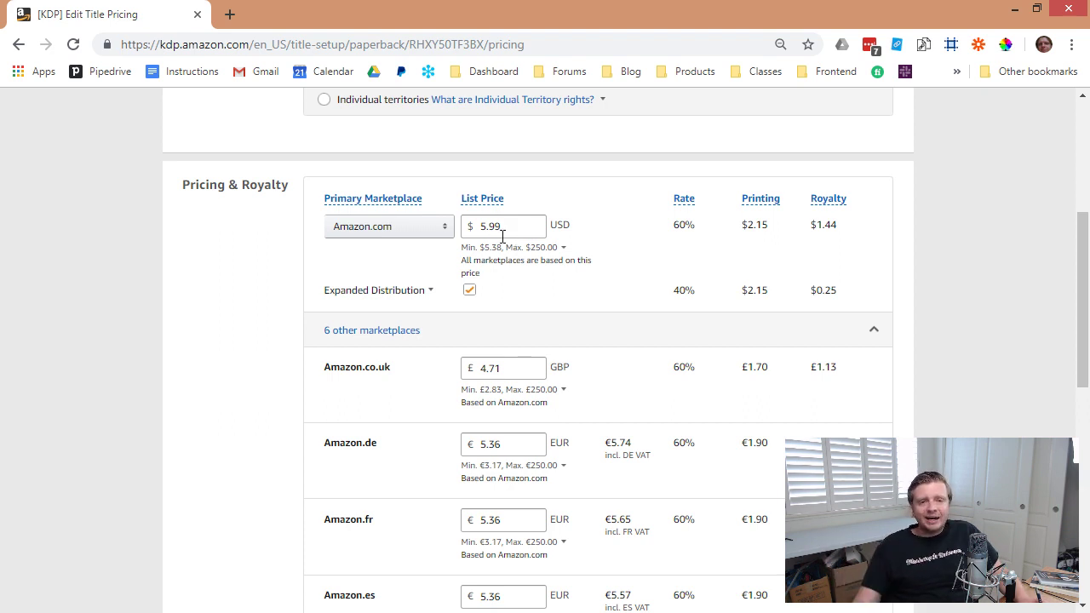
Check the terms and conditions, publish the paperback book and close the submission notice.
scroll(505, 276, "down", 5)
scroll(502, 383, "up", 2)
scroll(432, 390, "down", 6)
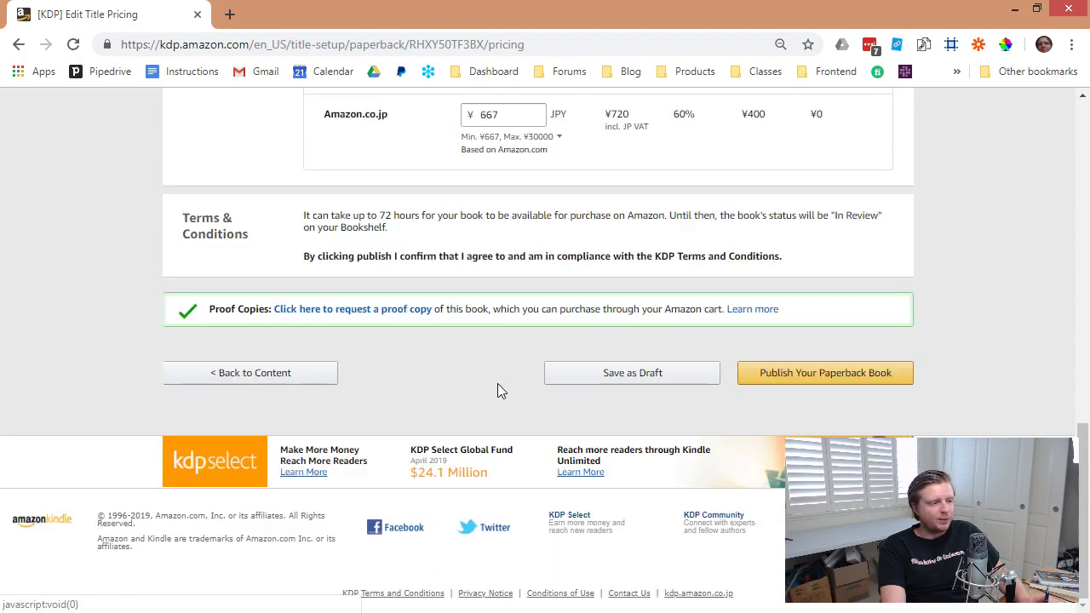
scroll(499, 389, "up", 4)
scroll(673, 504, "down", 4)
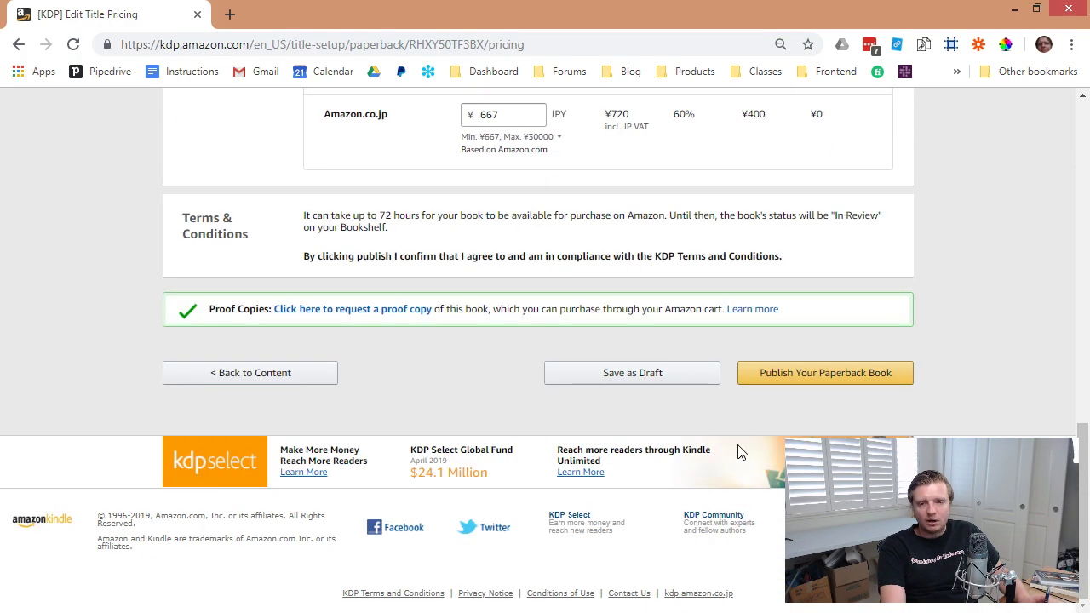
left_click(799, 377)
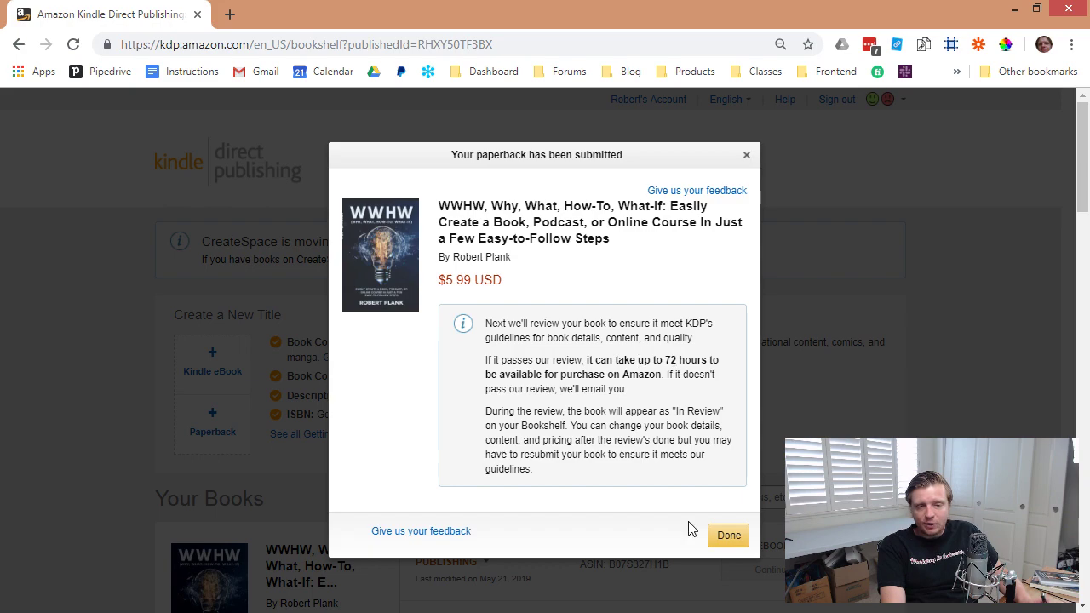
left_click(723, 536)
Switch to the WWHW V1.doc manuscript in Word and view the top of the Introduction and Ikigai pages.
scroll(693, 474, "down", 3)
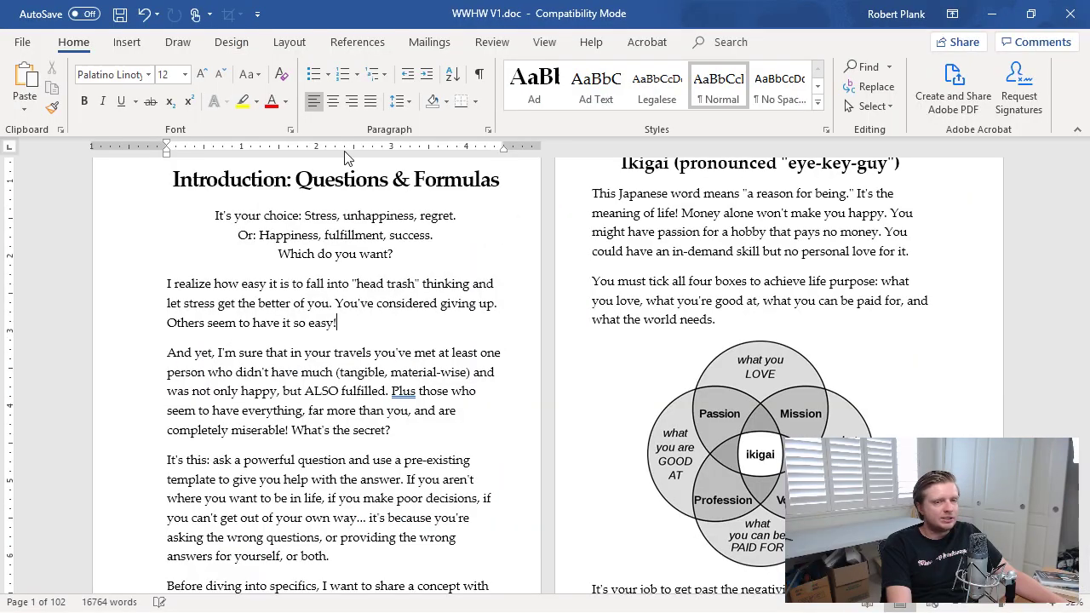
left_click(381, 215)
scroll(394, 260, "up", 3)
scroll(399, 255, "down", 2)
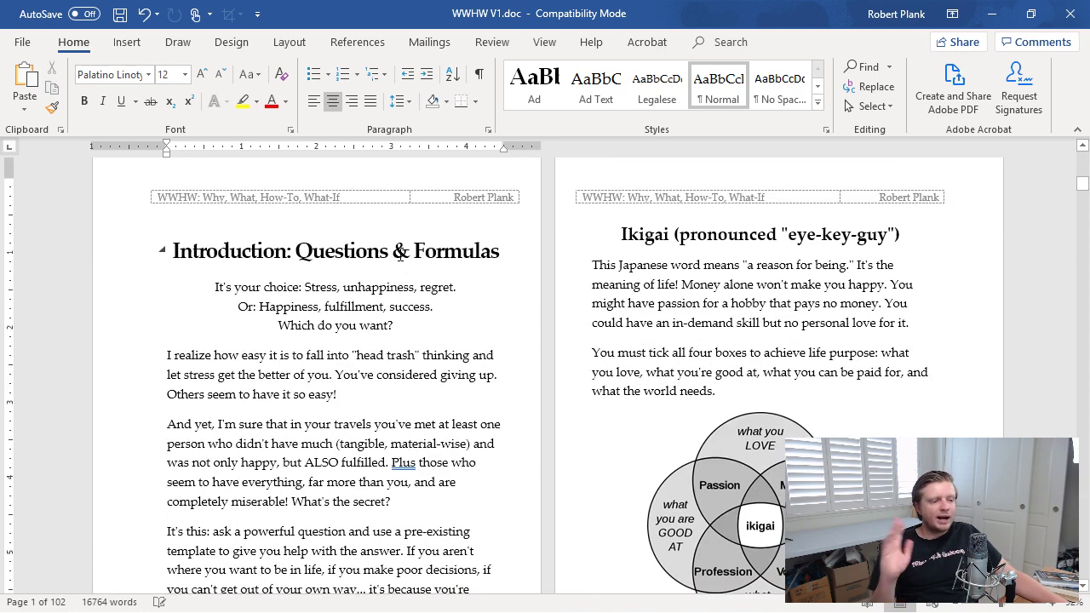